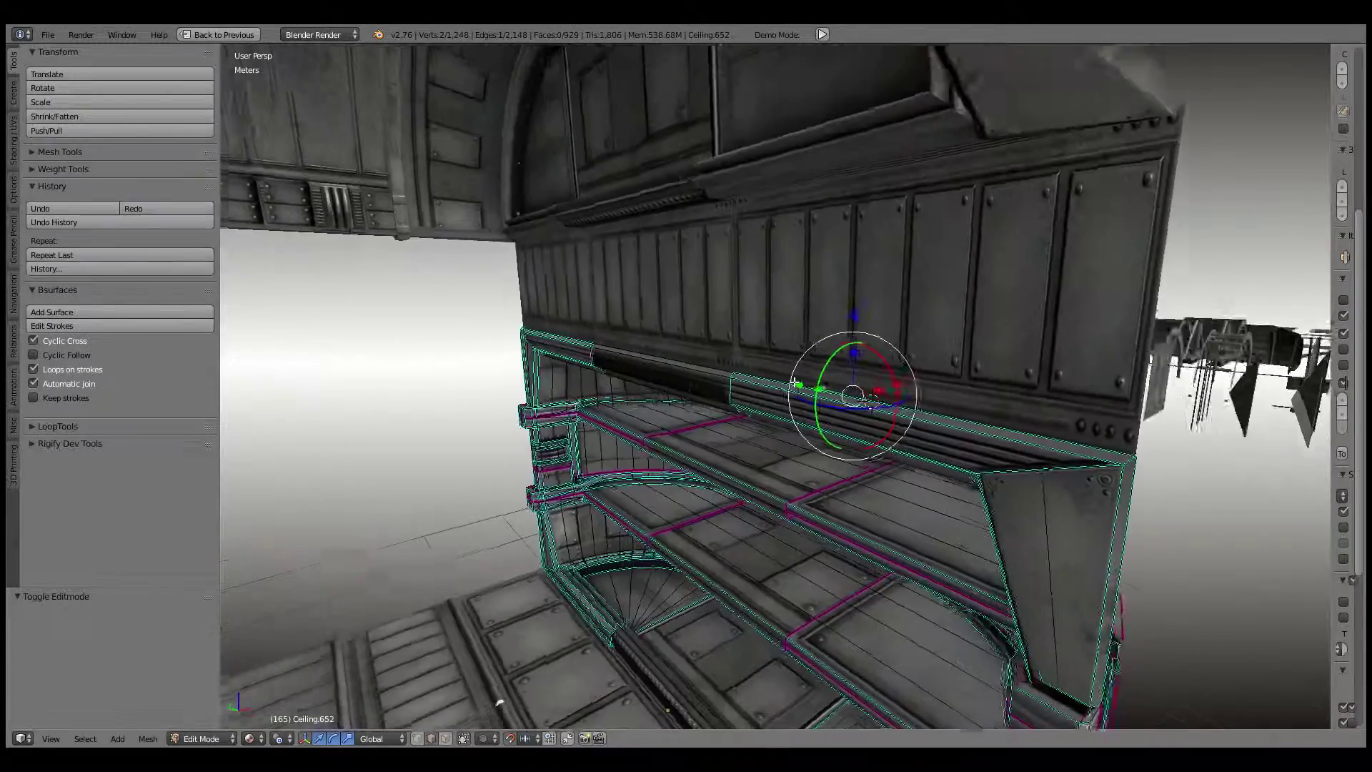
Step: Select the ledge and pillar-edge vertices on the ceiling piece and flatten them to one height
key("g")
middle_click_drag(745, 452, 609, 373)
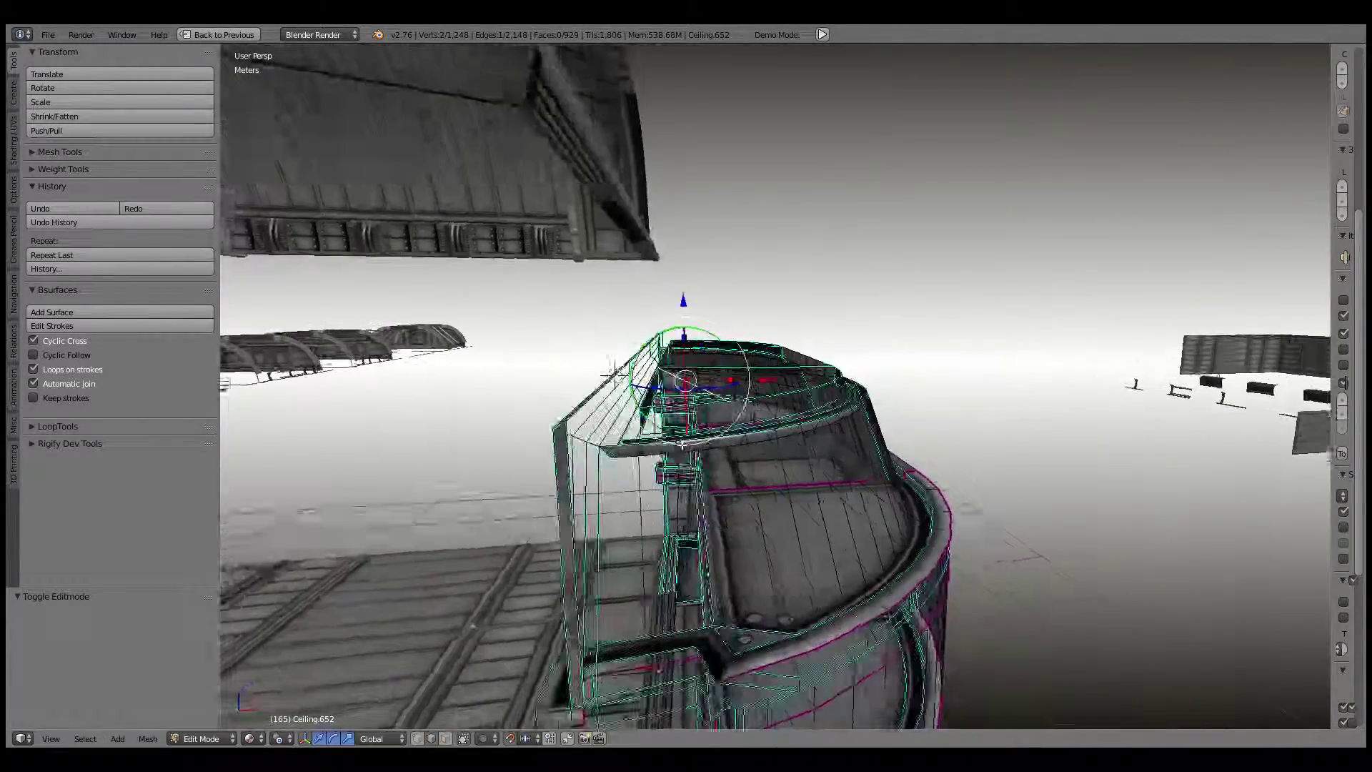
middle_click_drag(398, 416, 738, 438)
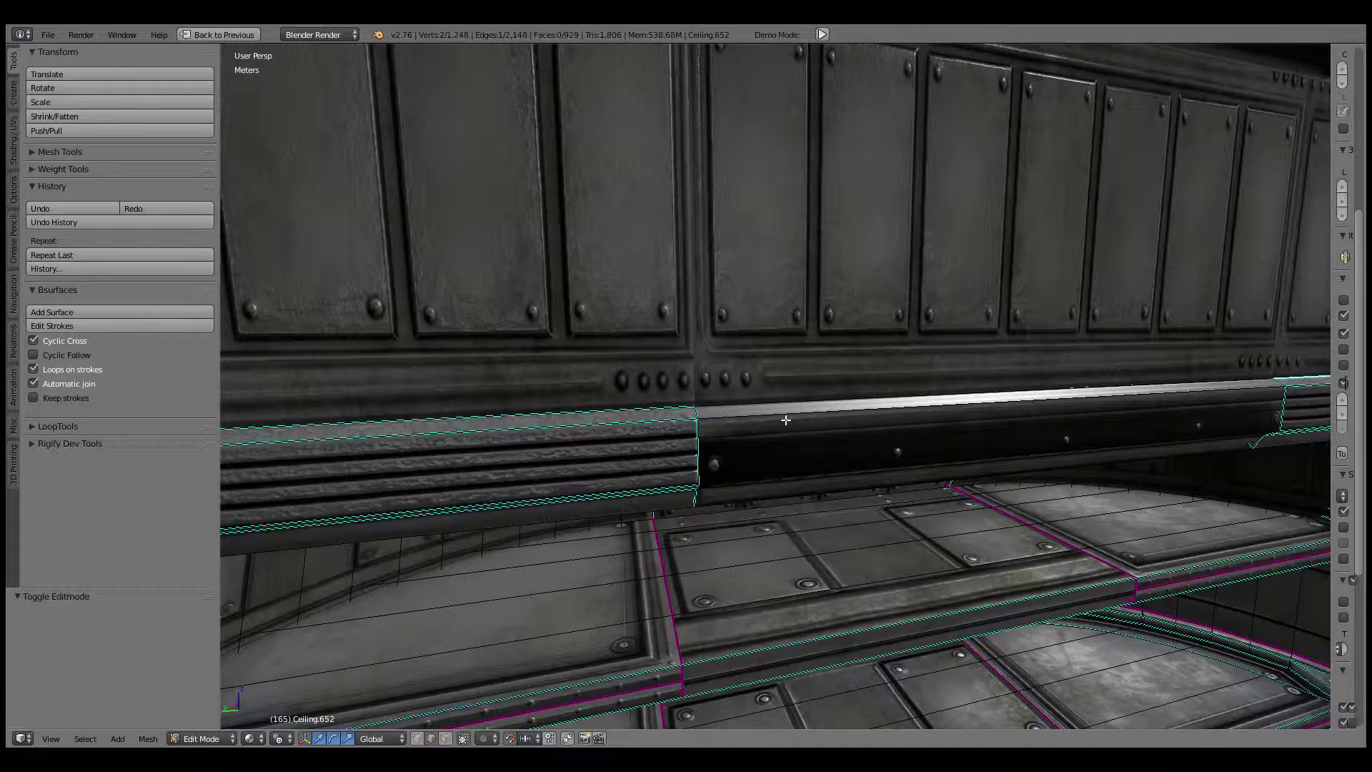
mouse_move(787, 420)
middle_mouse_down()
mouse_move(616, 424)
mouse_move(593, 486)
mouse_move(837, 466)
mouse_move(717, 383)
mouse_move(897, 414)
mouse_move(905, 431)
mouse_move(867, 431)
mouse_move(878, 413)
mouse_move(804, 416)
mouse_move(762, 512)
middle_mouse_up()
right_click(898, 413)
right_click(804, 417, "shift")
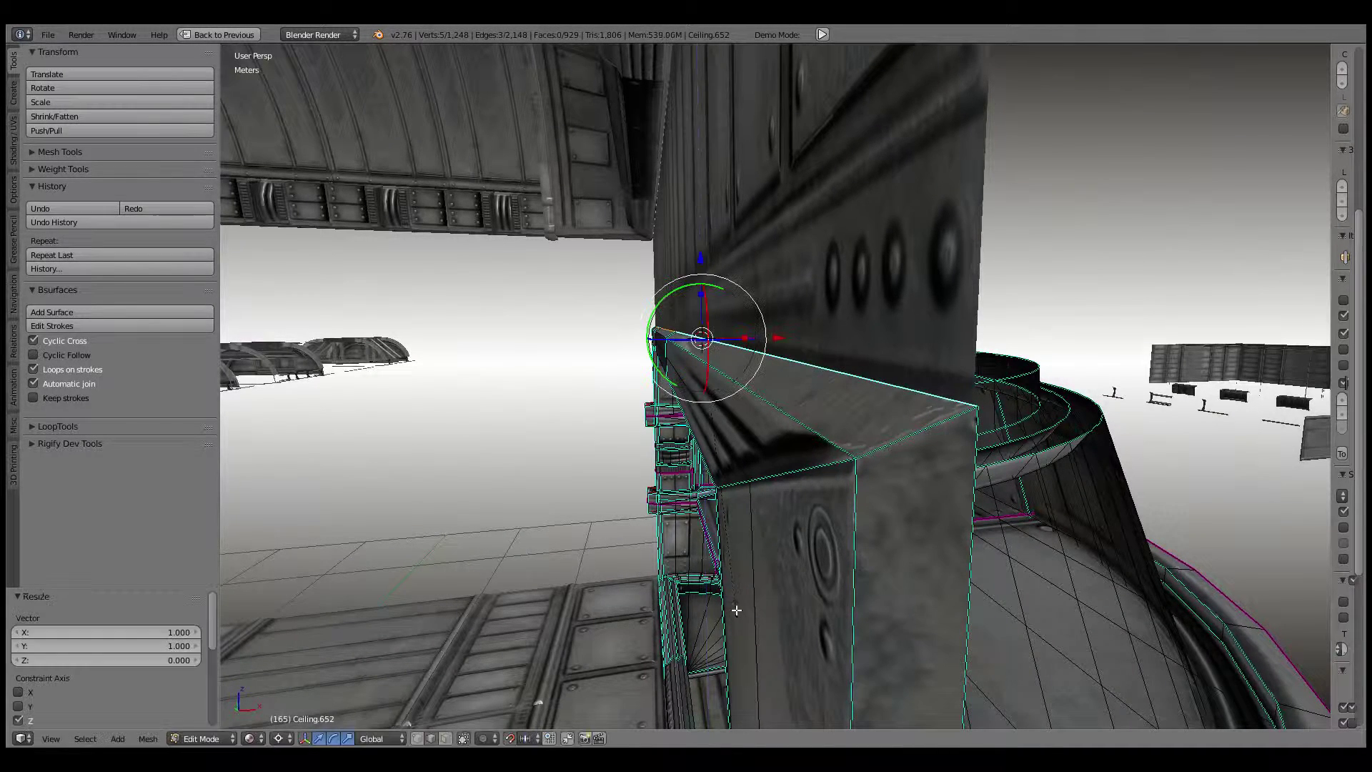
Step: Deselect everything and zoom out to review the corridor section
key("a")
mouse_move(899, 275)
middle_mouse_down()
mouse_move(864, 355)
mouse_move(722, 204)
mouse_move(710, 293)
mouse_move(726, 373)
mouse_move(811, 438)
mouse_move(823, 358)
mouse_move(689, 453)
mouse_move(879, 469)
mouse_move(827, 398)
mouse_move(674, 413)
mouse_move(713, 356)
mouse_move(550, 359)
mouse_move(714, 380)
mouse_move(590, 427)
mouse_move(801, 390)
mouse_move(819, 375)
mouse_move(839, 422)
middle_mouse_up()
scroll(861, 357, "down", 3)
scroll(726, 373, "down", 5)
scroll(825, 358, "up", 5)
scroll(674, 413, "down", 5)
Step: Box-select the 13 ceiling and floor pieces, duplicate them, and join the copy with Ctrl+J
scroll(829, 400, "up", 3)
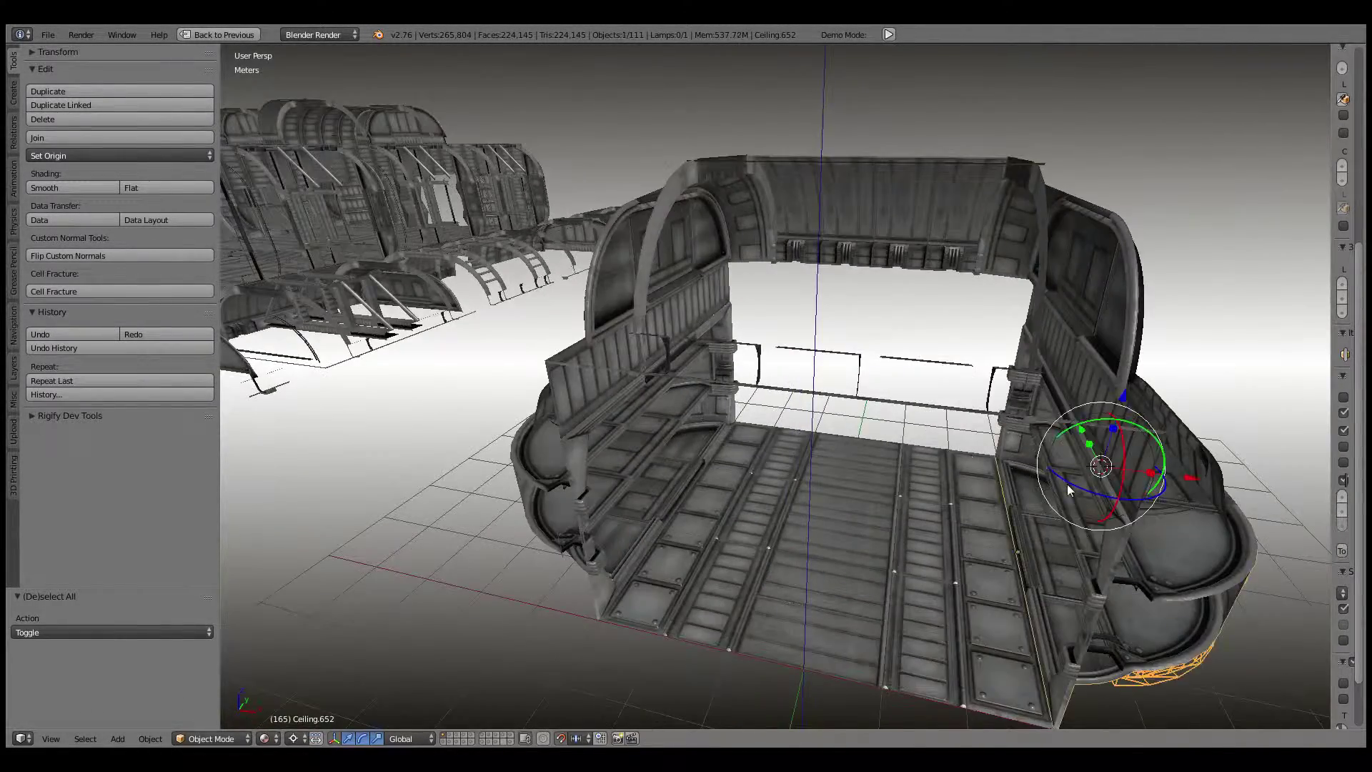
scroll(1069, 490, "down", 3)
middle_click_drag(929, 443, 960, 355)
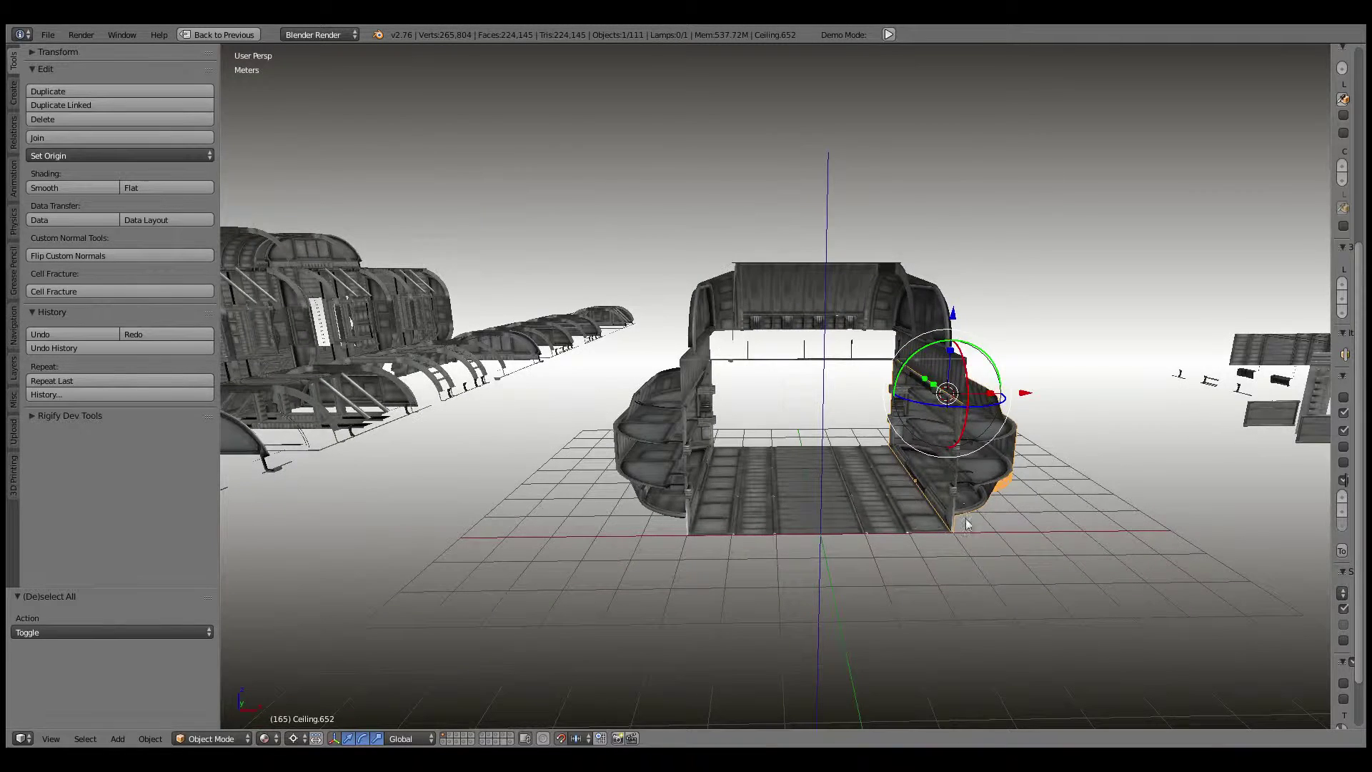
left_click_drag(644, 239, 644, 239)
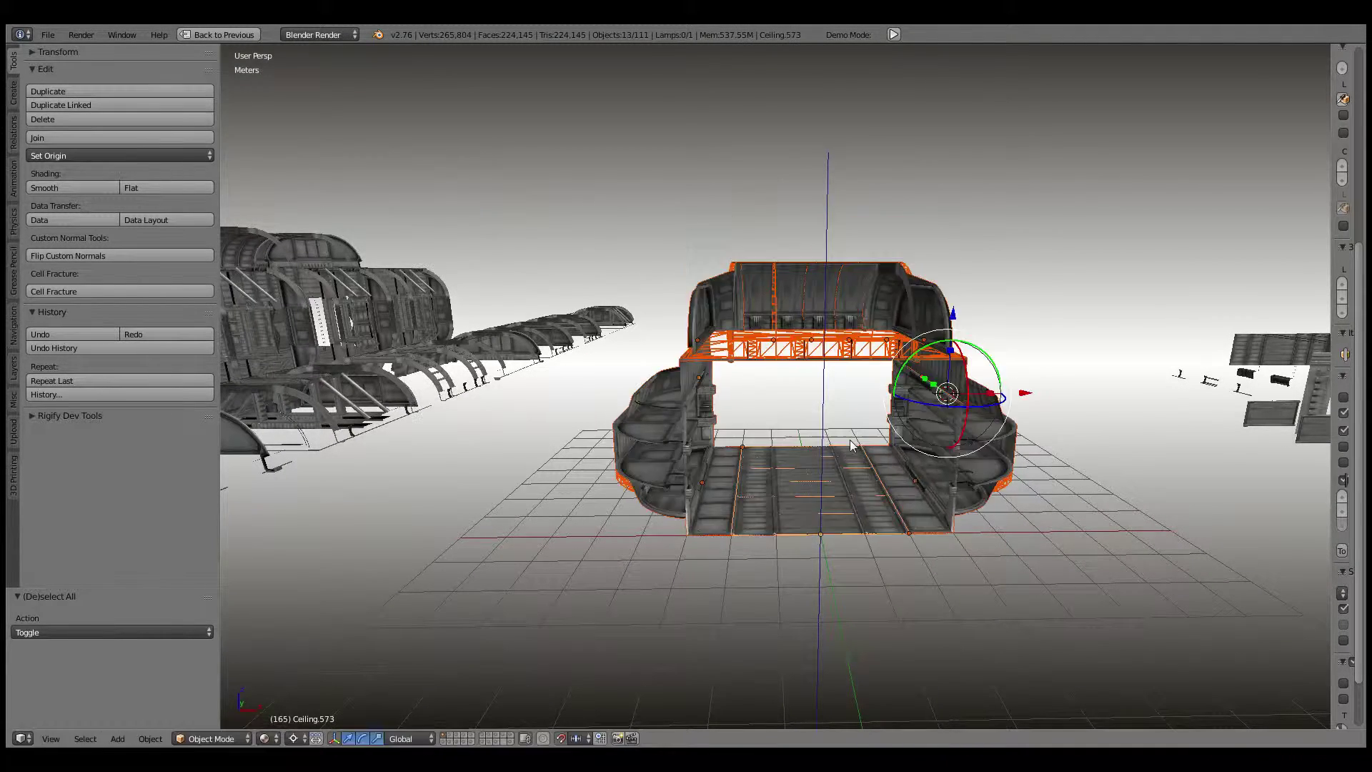
scroll(847, 532, "down", 2)
middle_click_drag(847, 533, 824, 465)
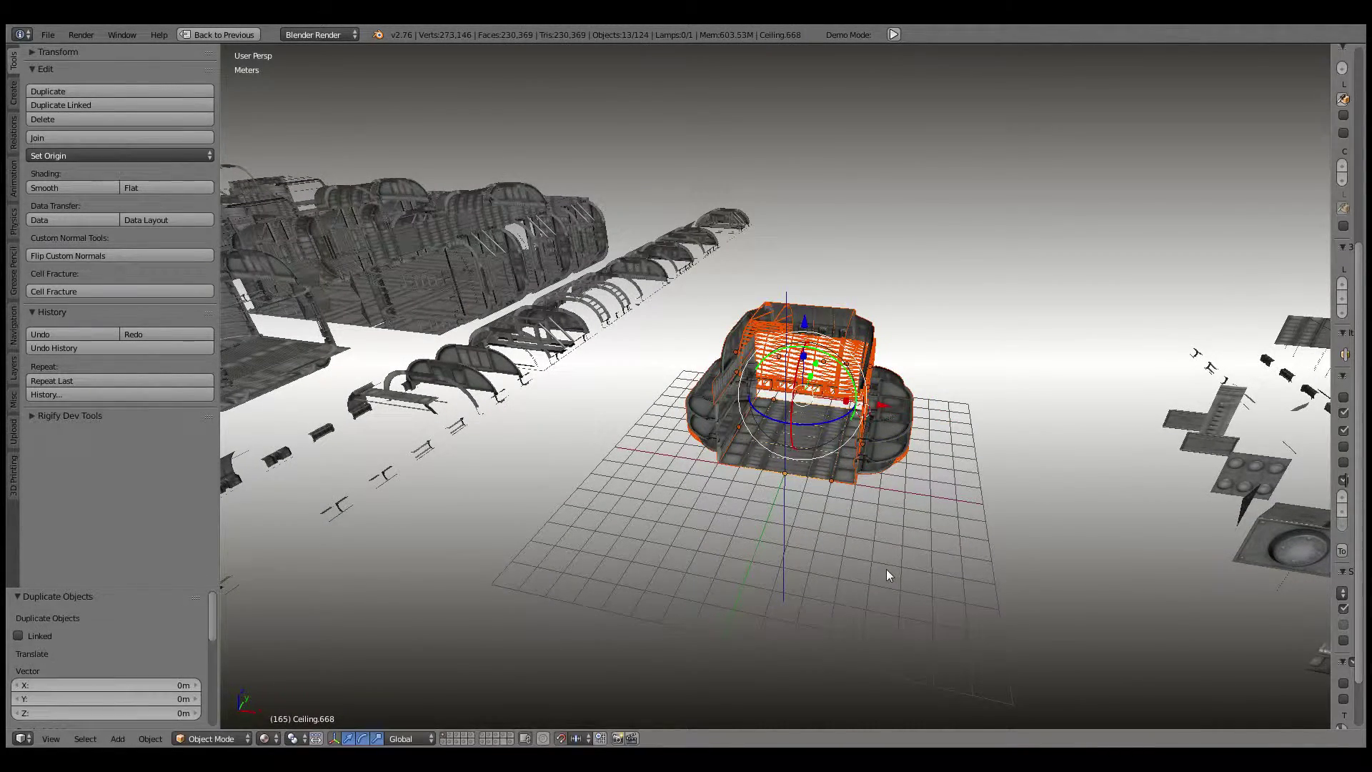
key("ctrl+j")
middle_click_drag(886, 569, 807, 494)
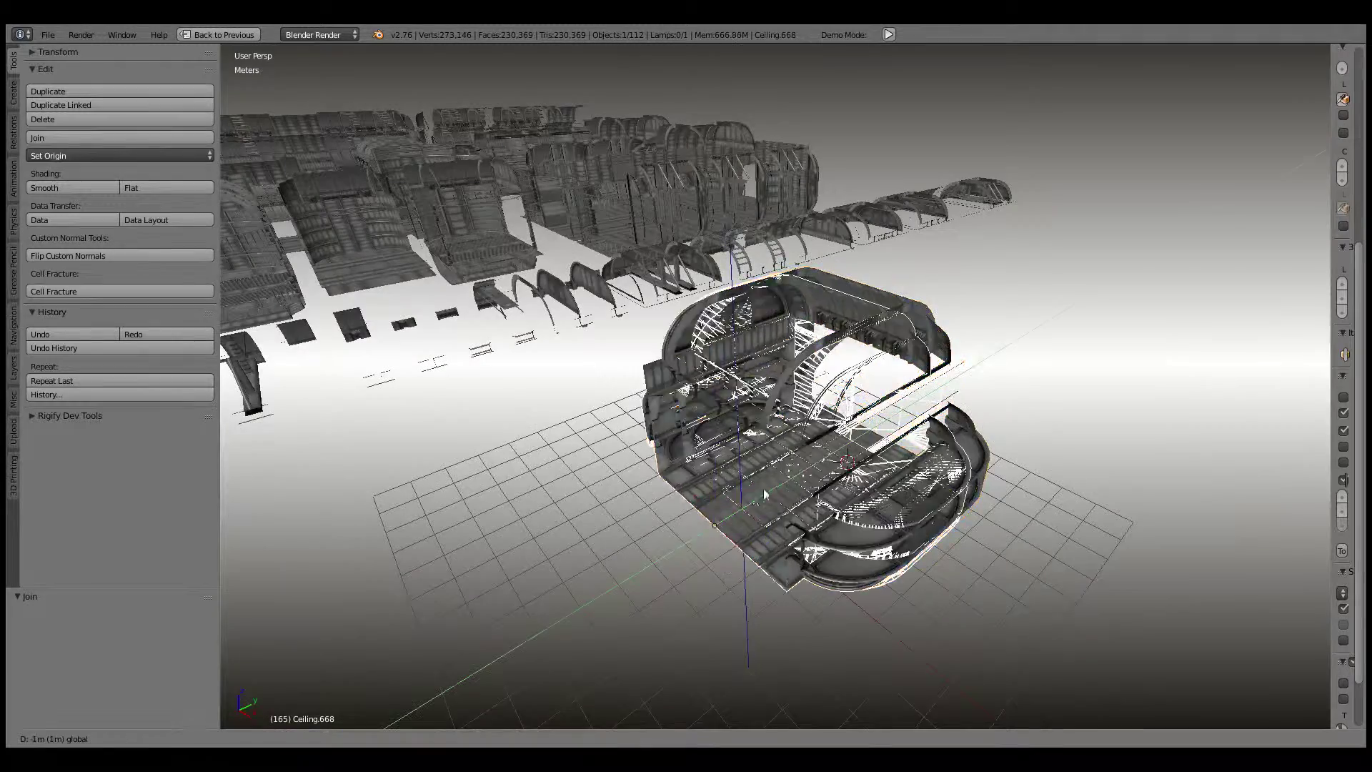
Step: Confirm the joined copy's slide along Y and zoom in on the corridor interior
left_click(563, 559)
mouse_move(564, 559)
middle_mouse_down()
mouse_move(698, 458)
mouse_move(665, 445)
mouse_move(873, 427)
mouse_move(850, 435)
mouse_move(777, 420)
mouse_move(870, 419)
mouse_move(877, 475)
mouse_move(828, 464)
mouse_move(837, 473)
mouse_move(879, 443)
mouse_move(776, 519)
mouse_move(815, 500)
middle_mouse_up()
scroll(722, 429, "up", 5)
scroll(828, 466, "up", 5)
scroll(842, 468, "down", 4)
scroll(806, 505, "down", 10)
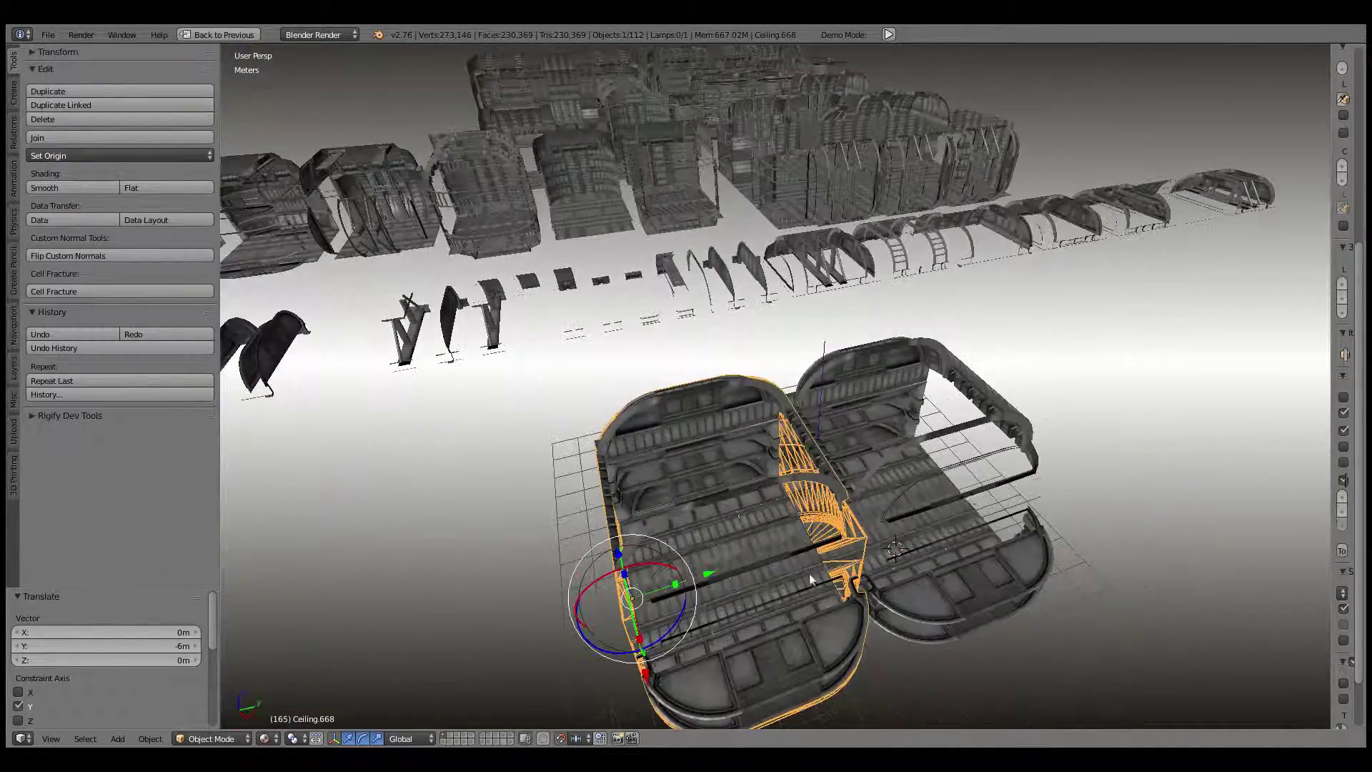
Step: Move the joined copy to a new position near the corridor join
key("g")
right_click(816, 500)
scroll(828, 495, "down", 4)
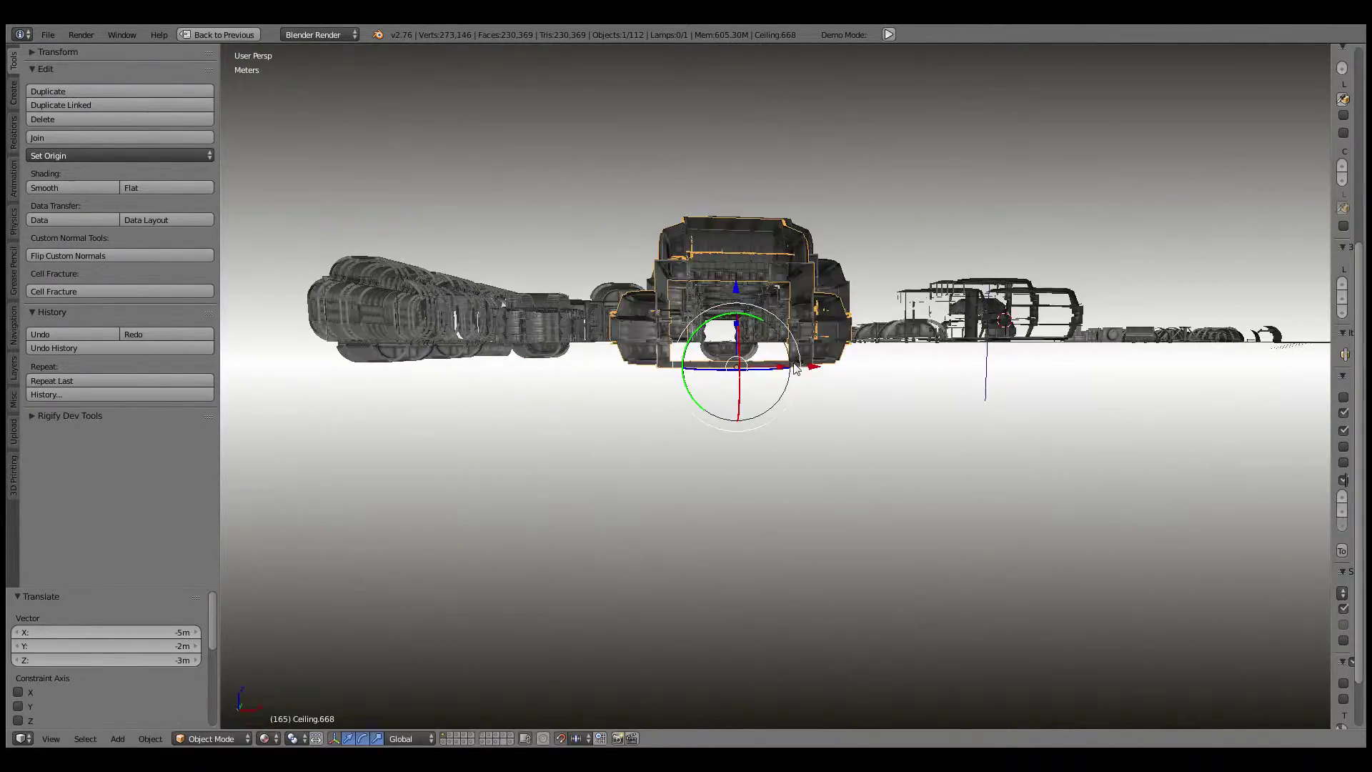
left_click(801, 343)
mouse_move(802, 344)
middle_mouse_down()
mouse_move(910, 388)
mouse_move(713, 421)
mouse_move(761, 418)
mouse_move(707, 466)
mouse_move(745, 466)
mouse_move(696, 400)
middle_mouse_up()
scroll(910, 388, "up", 3)
scroll(696, 400, "up", 3)
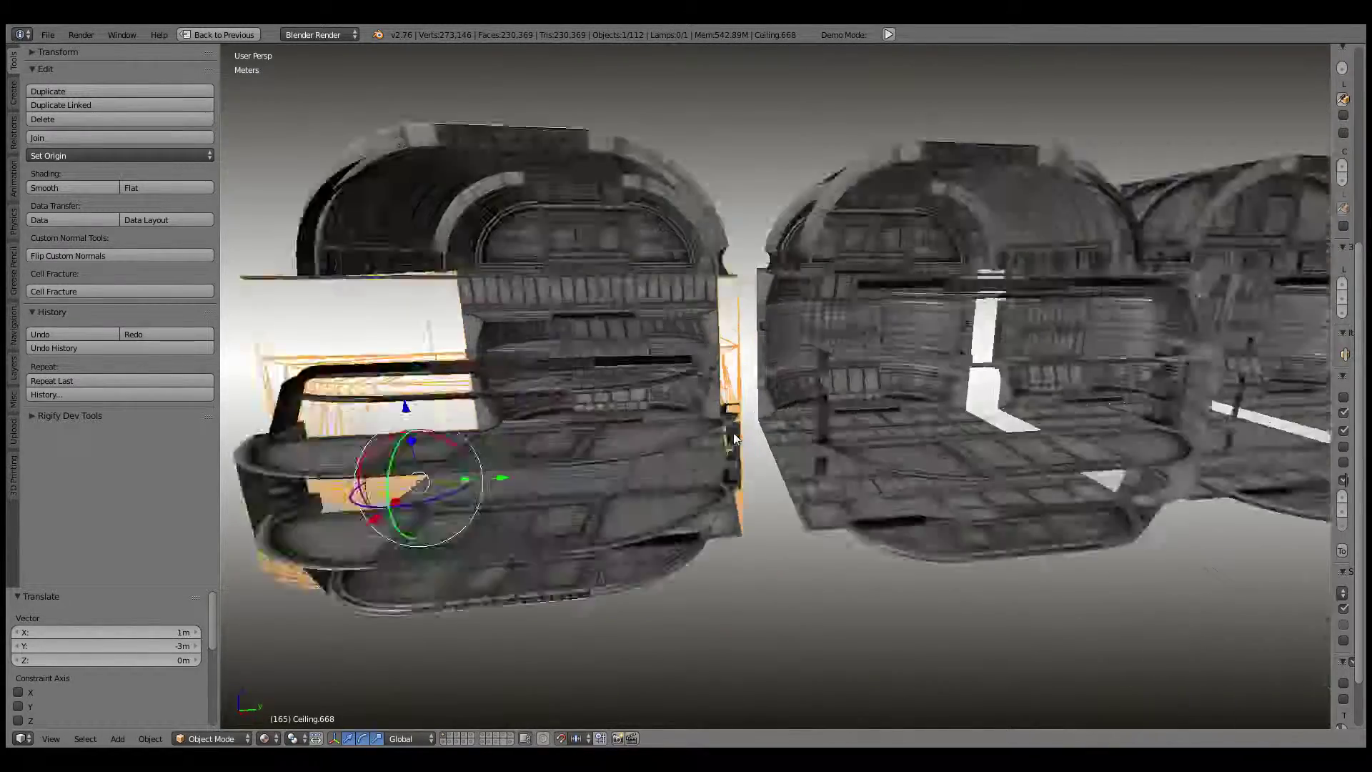
scroll(769, 436, "up", 3)
mouse_move(769, 436)
middle_mouse_down()
mouse_move(820, 440)
mouse_move(732, 454)
mouse_move(803, 440)
mouse_move(851, 409)
mouse_move(826, 469)
mouse_move(693, 466)
mouse_move(760, 479)
middle_mouse_up()
Step: Shift the copy a further 1 m to line it up with the original section
key("g")
left_click(783, 452)
scroll(784, 452, "up", 3)
scroll(760, 479, "down", 5)
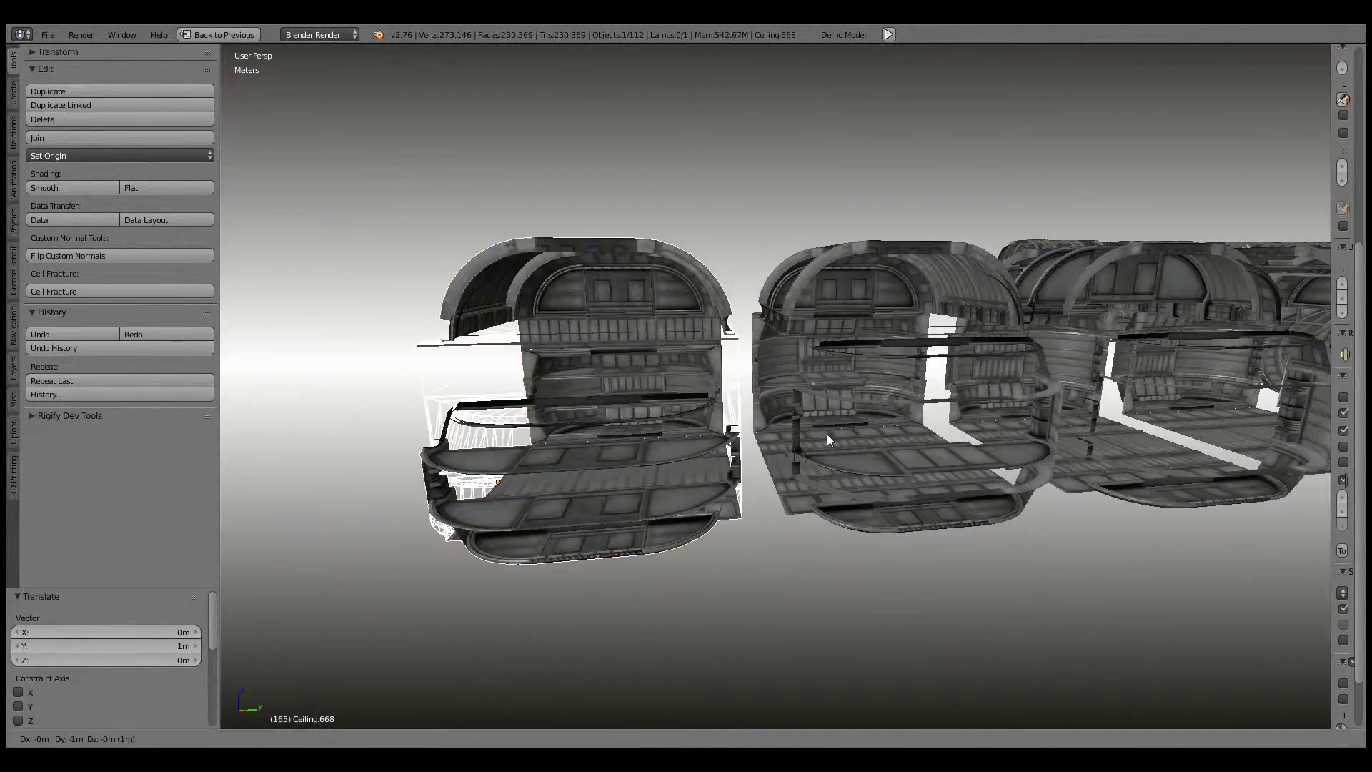
scroll(826, 435, "down", 5)
mouse_move(826, 435)
middle_mouse_down()
mouse_move(988, 443)
mouse_move(830, 415)
mouse_move(937, 405)
mouse_move(792, 388)
mouse_move(822, 372)
mouse_move(850, 307)
mouse_move(842, 269)
mouse_move(983, 276)
mouse_move(803, 288)
middle_mouse_up()
scroll(802, 392, "up", 8)
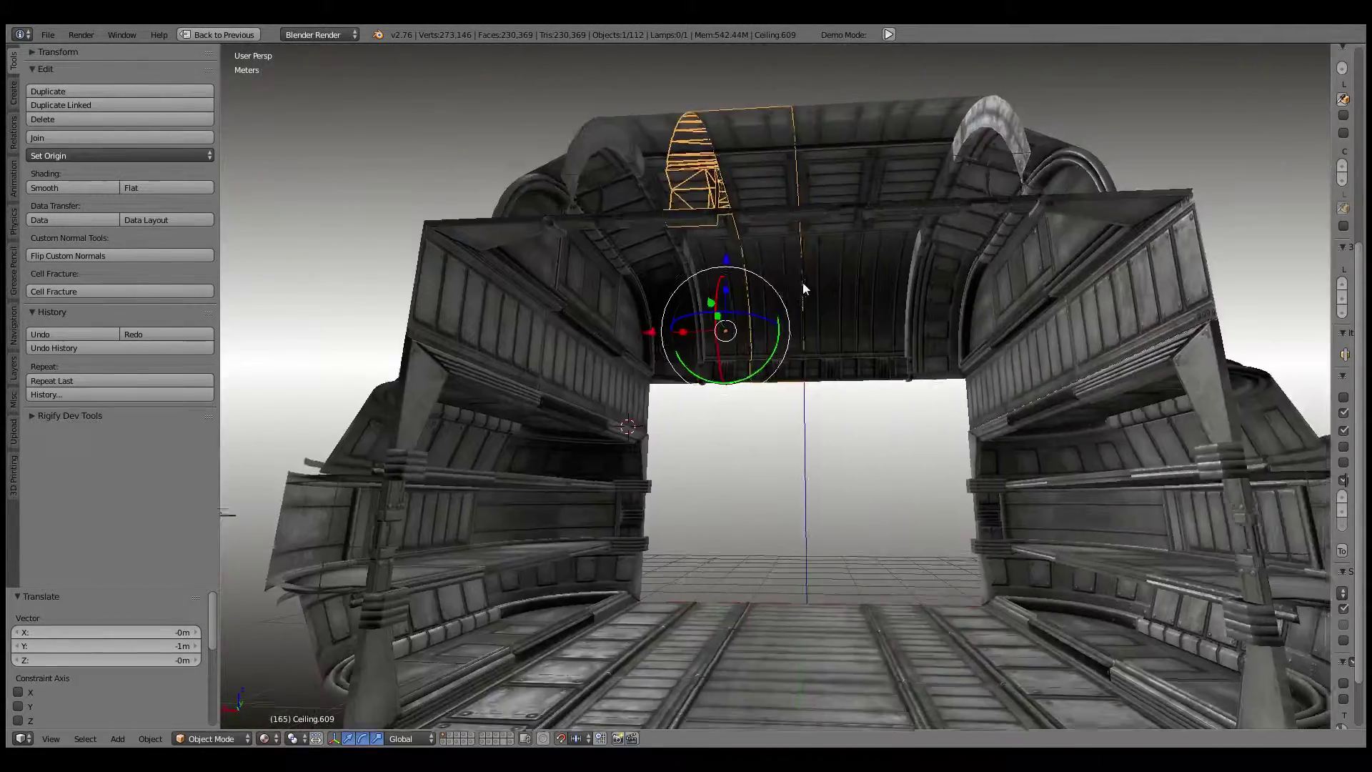
scroll(803, 288, "up", 5)
right_click(1088, 371)
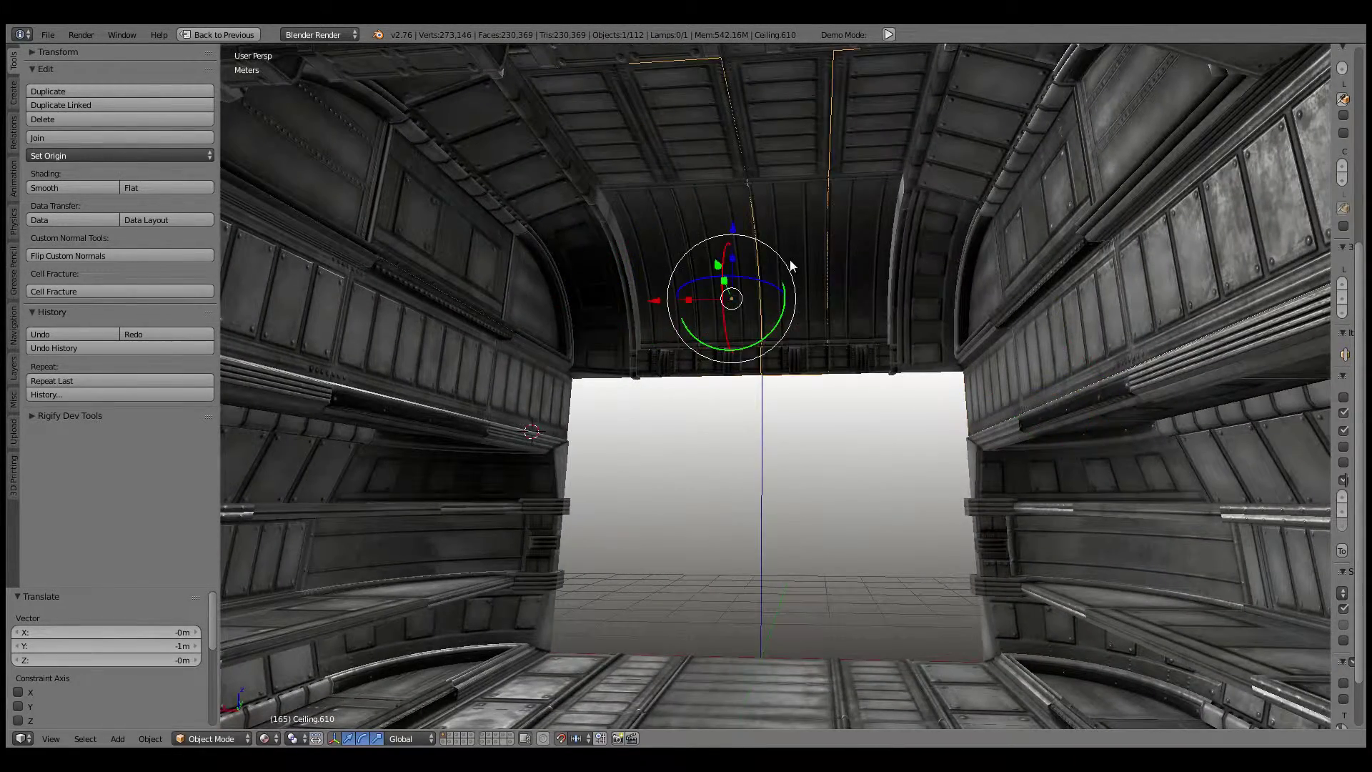
scroll(818, 285, "down", 1)
scroll(822, 291, "down", 1)
scroll(840, 310, "down", 3)
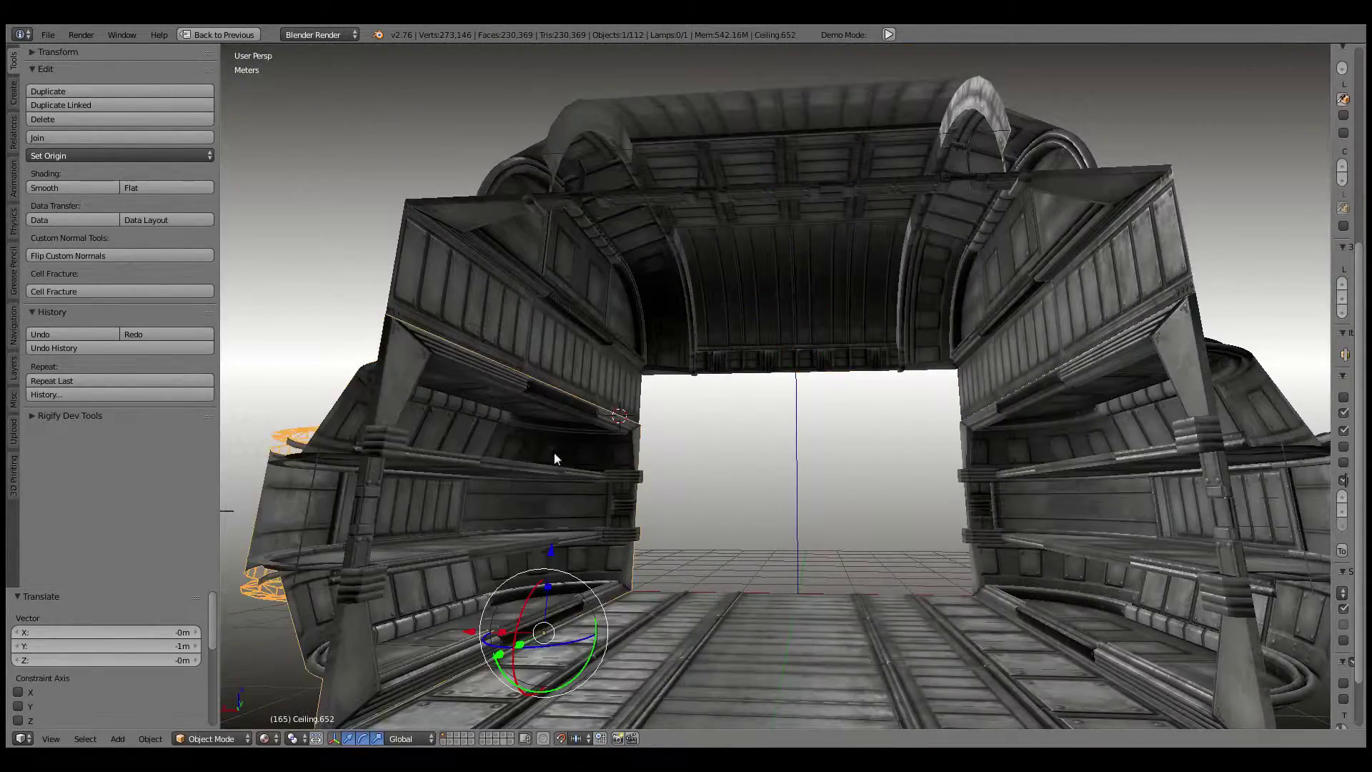
scroll(555, 452, "down", 5)
mouse_move(555, 452)
middle_mouse_down()
mouse_move(612, 384)
mouse_move(842, 499)
mouse_move(735, 397)
mouse_move(816, 414)
mouse_move(792, 392)
mouse_move(739, 416)
mouse_move(799, 418)
mouse_move(898, 469)
mouse_move(784, 435)
mouse_move(991, 448)
middle_mouse_up()
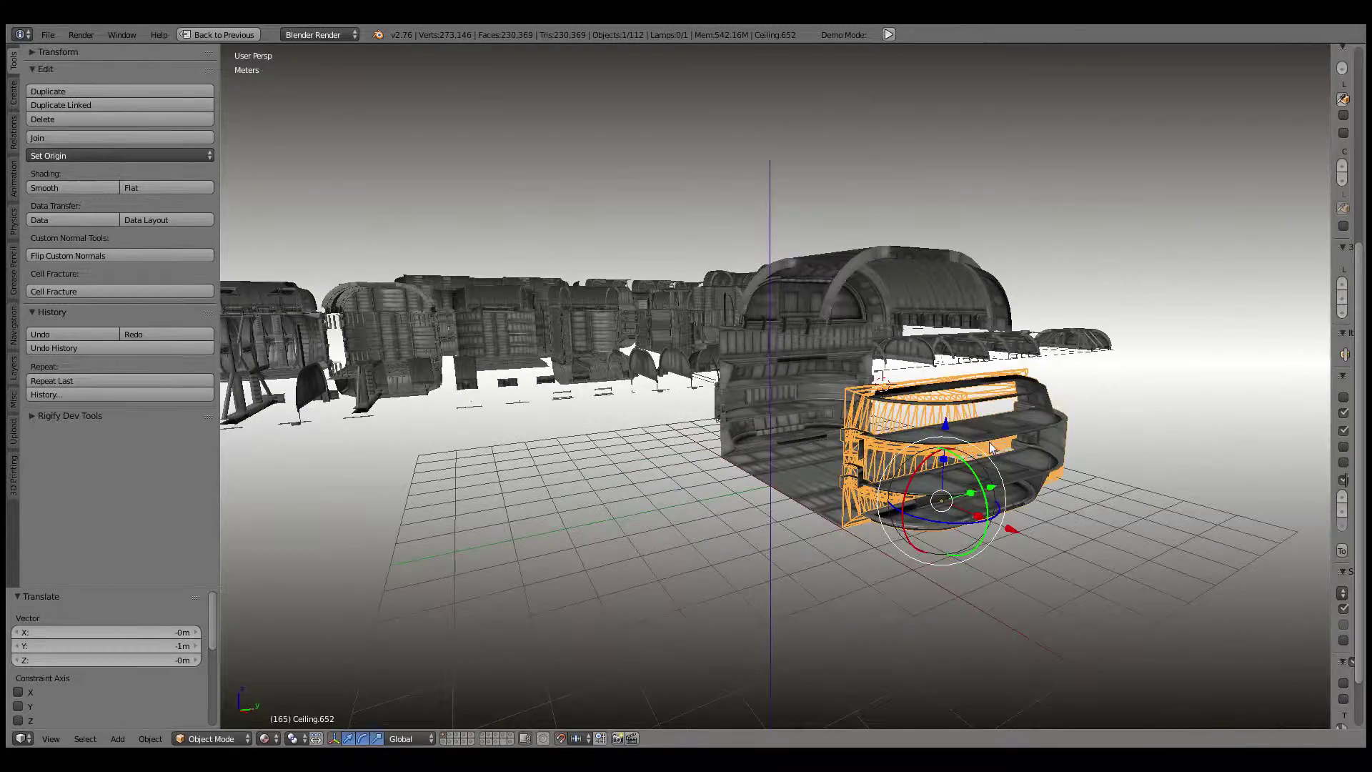
Step: Delete the unwanted hull objects from the row
mouse_move(796, 446)
middle_mouse_down()
mouse_move(843, 446)
mouse_move(821, 427)
middle_mouse_up()
right_click(843, 446)
key("Delete")
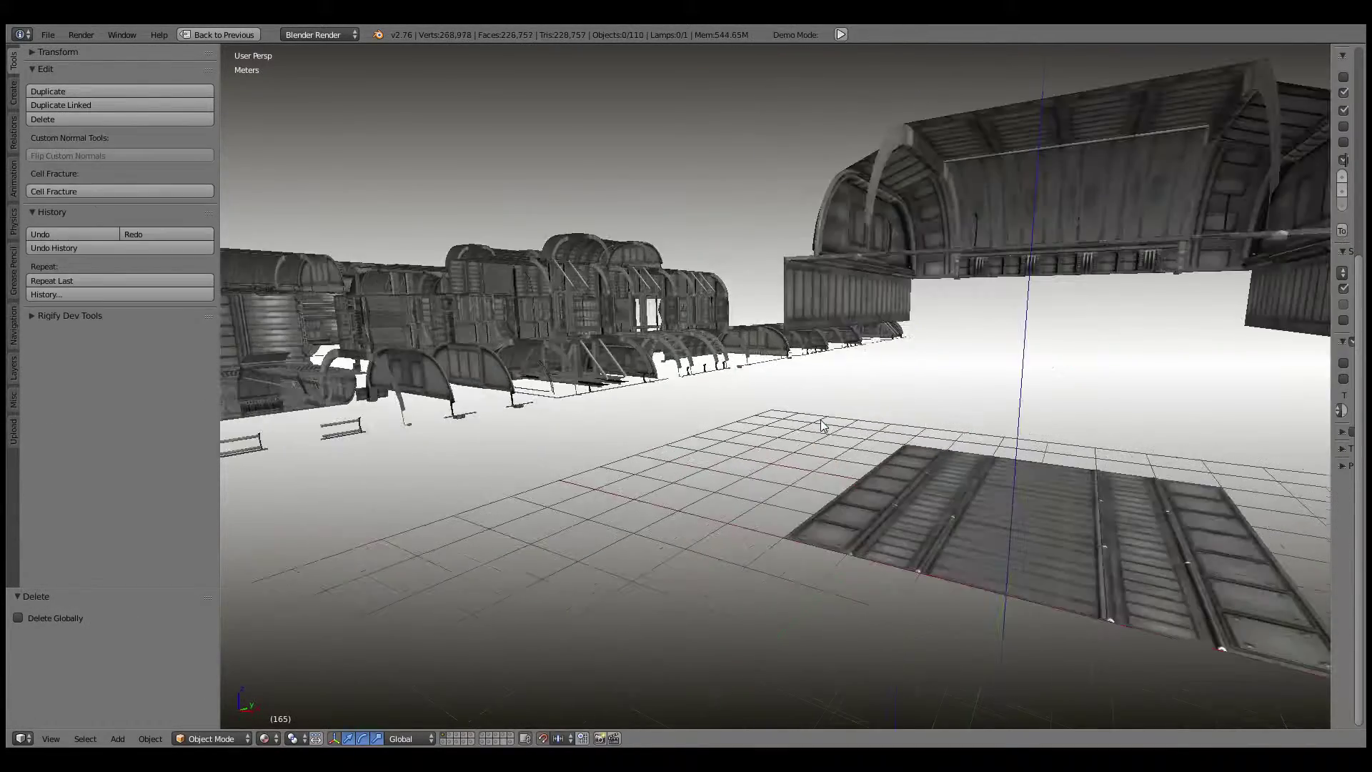
mouse_move(852, 317)
middle_mouse_down()
mouse_move(967, 377)
mouse_move(833, 401)
mouse_move(956, 369)
mouse_move(870, 367)
mouse_move(822, 439)
mouse_move(680, 450)
mouse_move(720, 466)
mouse_move(655, 465)
mouse_move(747, 555)
mouse_move(669, 483)
middle_mouse_up()
left_click(915, 341)
mouse_move(734, 423)
middle_mouse_down()
mouse_move(659, 393)
mouse_move(831, 387)
mouse_move(763, 471)
middle_mouse_up()
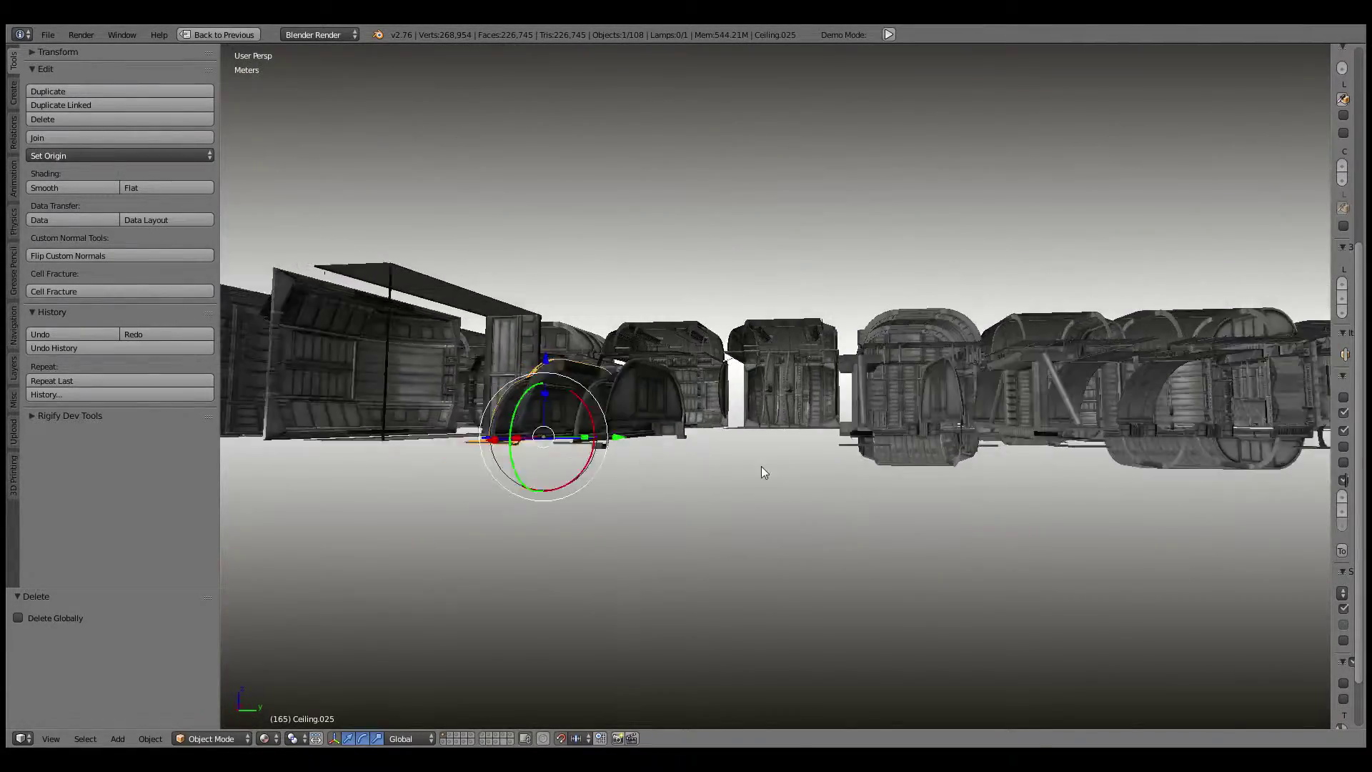
mouse_move(1092, 474)
middle_mouse_down()
mouse_move(742, 465)
mouse_move(782, 495)
middle_mouse_up()
Step: Reposition the Ceiling.025 piece along the hull row
key("g")
mouse_move(983, 404)
middle_mouse_down()
mouse_move(942, 389)
mouse_move(653, 418)
mouse_move(813, 409)
middle_mouse_up()
right_click(942, 389)
right_click(620, 414)
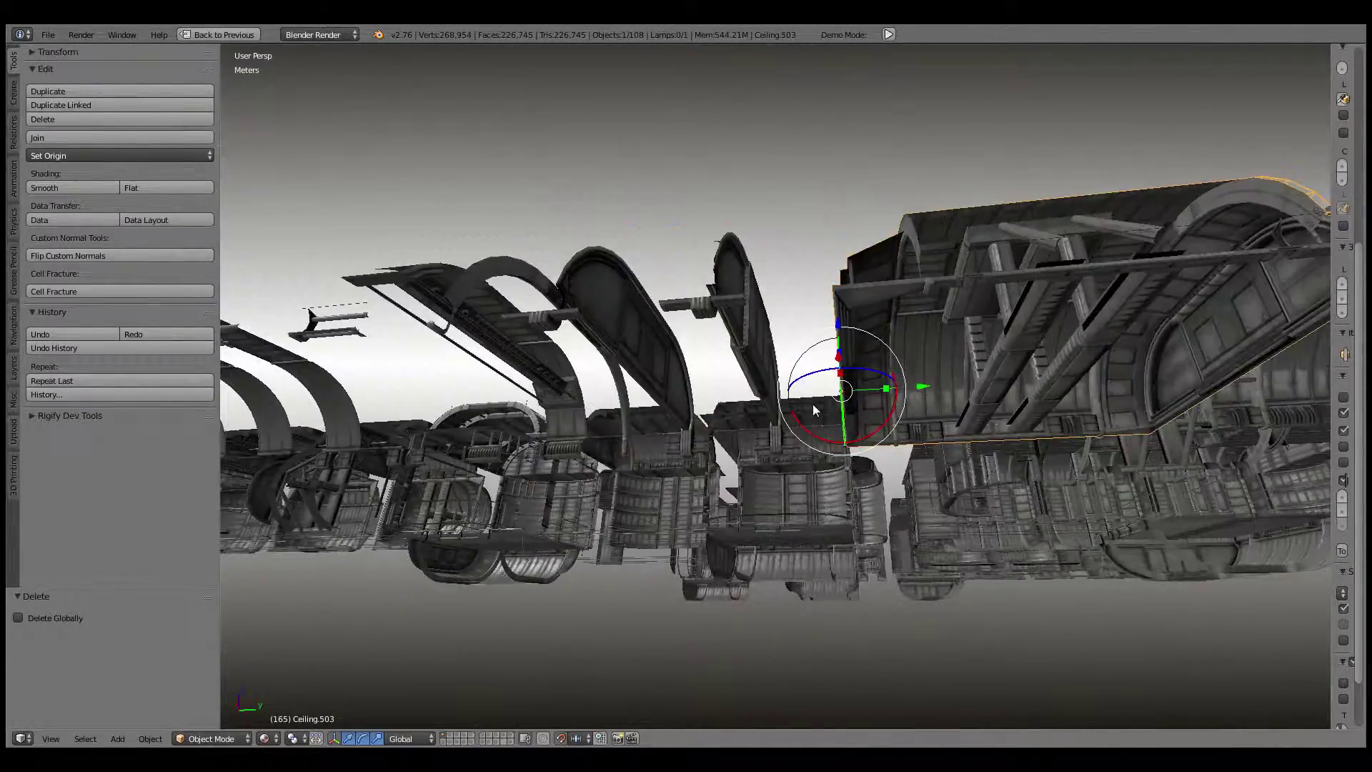
middle_click_drag(730, 389, 1003, 375)
mouse_move(840, 426)
middle_mouse_down()
mouse_move(781, 446)
mouse_move(743, 361)
mouse_move(744, 421)
middle_mouse_up()
scroll(743, 360, "up", 3)
right_click(743, 422)
key("g")
left_click(628, 426)
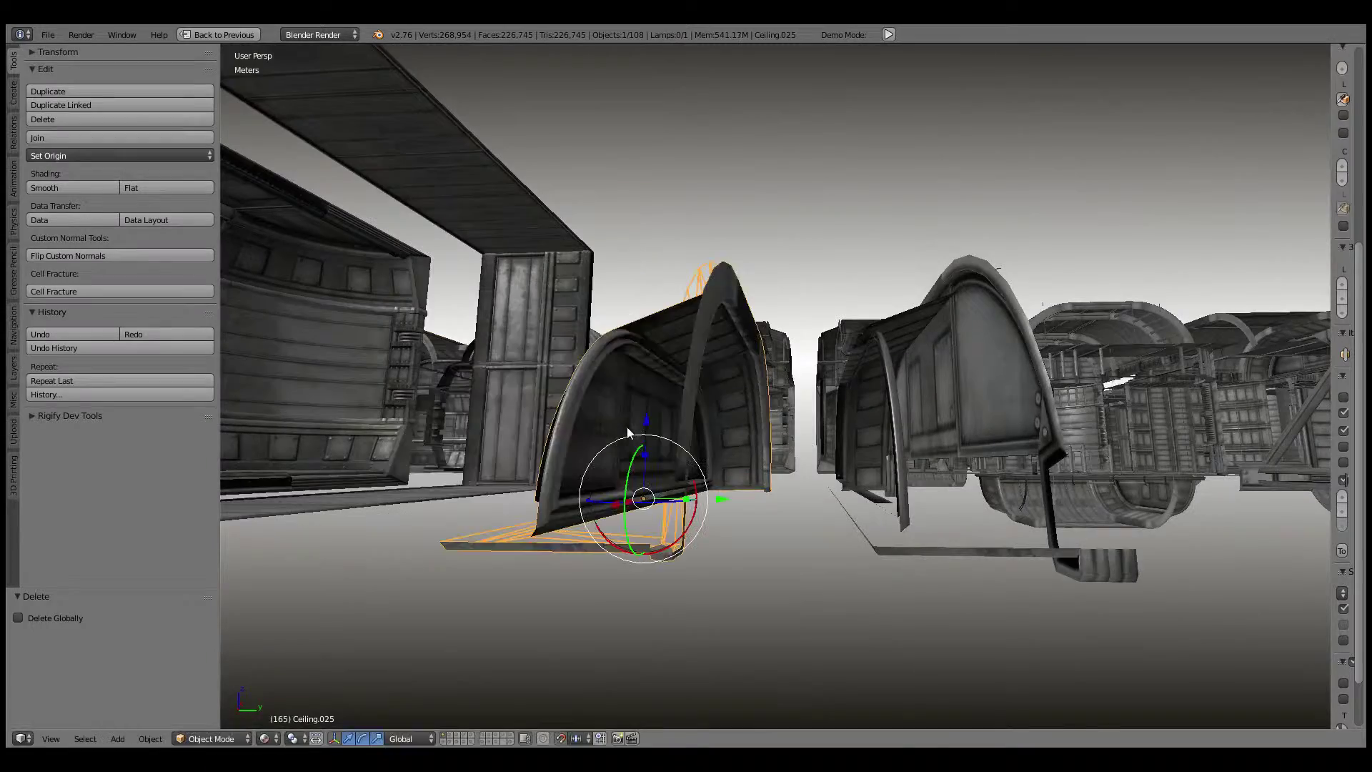
mouse_move(628, 427)
middle_mouse_down()
mouse_move(676, 475)
mouse_move(641, 380)
middle_mouse_up()
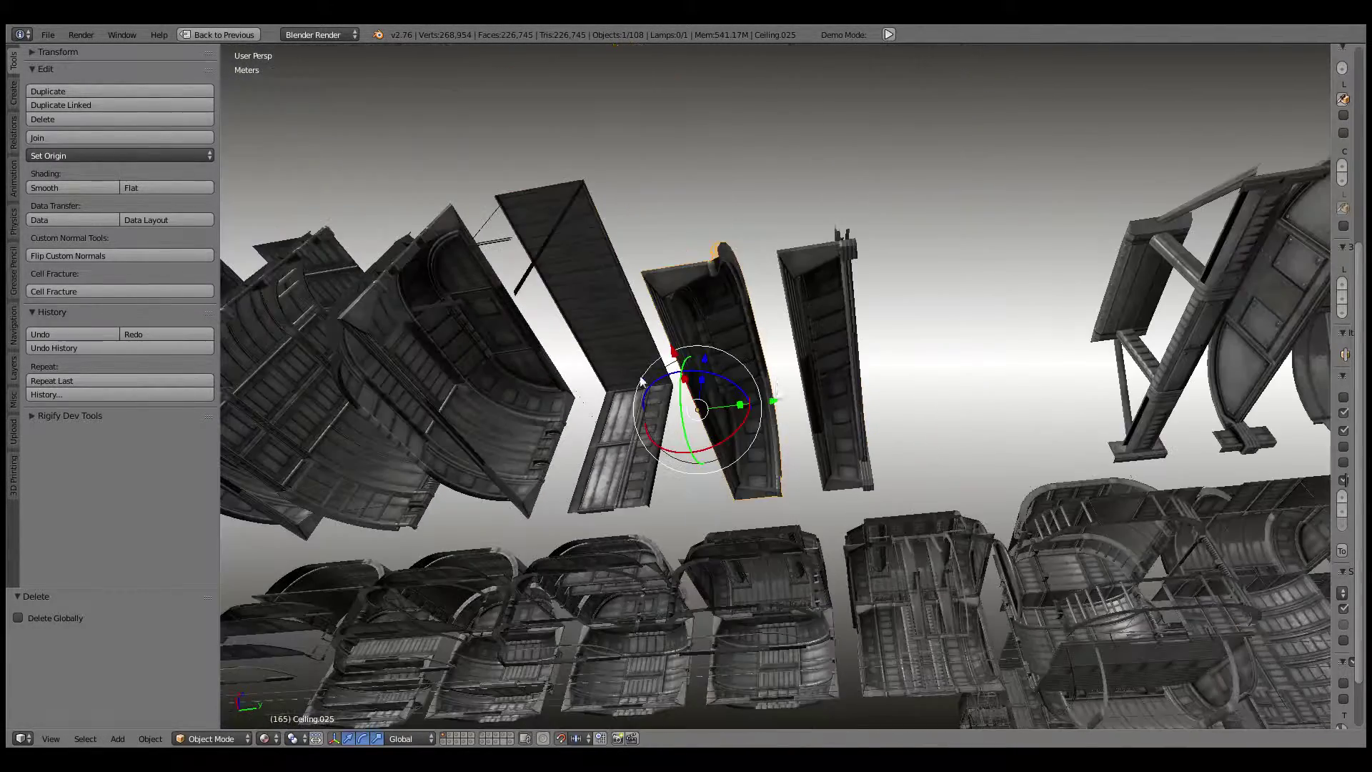
Step: Duplicate the arched panel Ceiling.482, constraining the copy to the Y axis
right_click(843, 393)
mouse_move(927, 365)
middle_mouse_down()
mouse_move(881, 438)
mouse_move(787, 410)
mouse_move(845, 402)
middle_mouse_up()
key("shift+d")
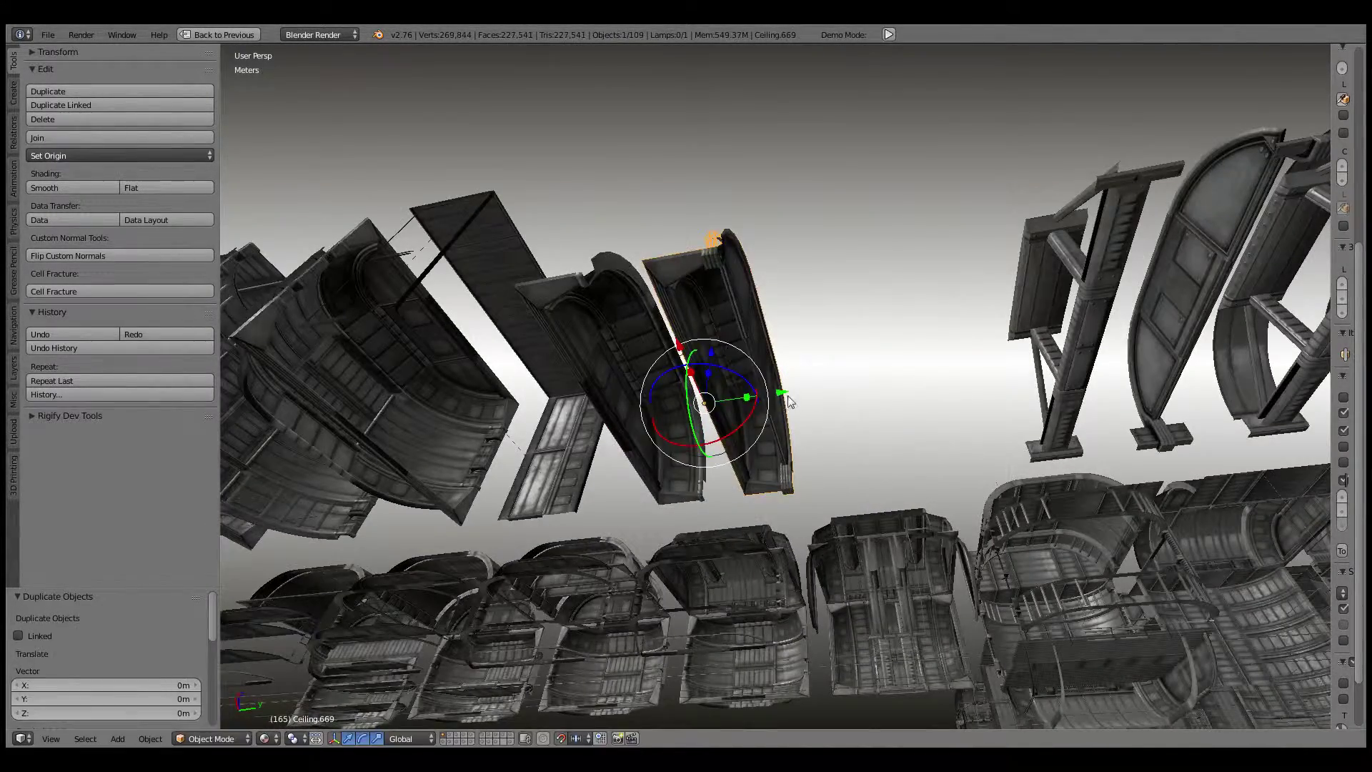
key("y")
middle_click_drag(953, 371, 876, 426)
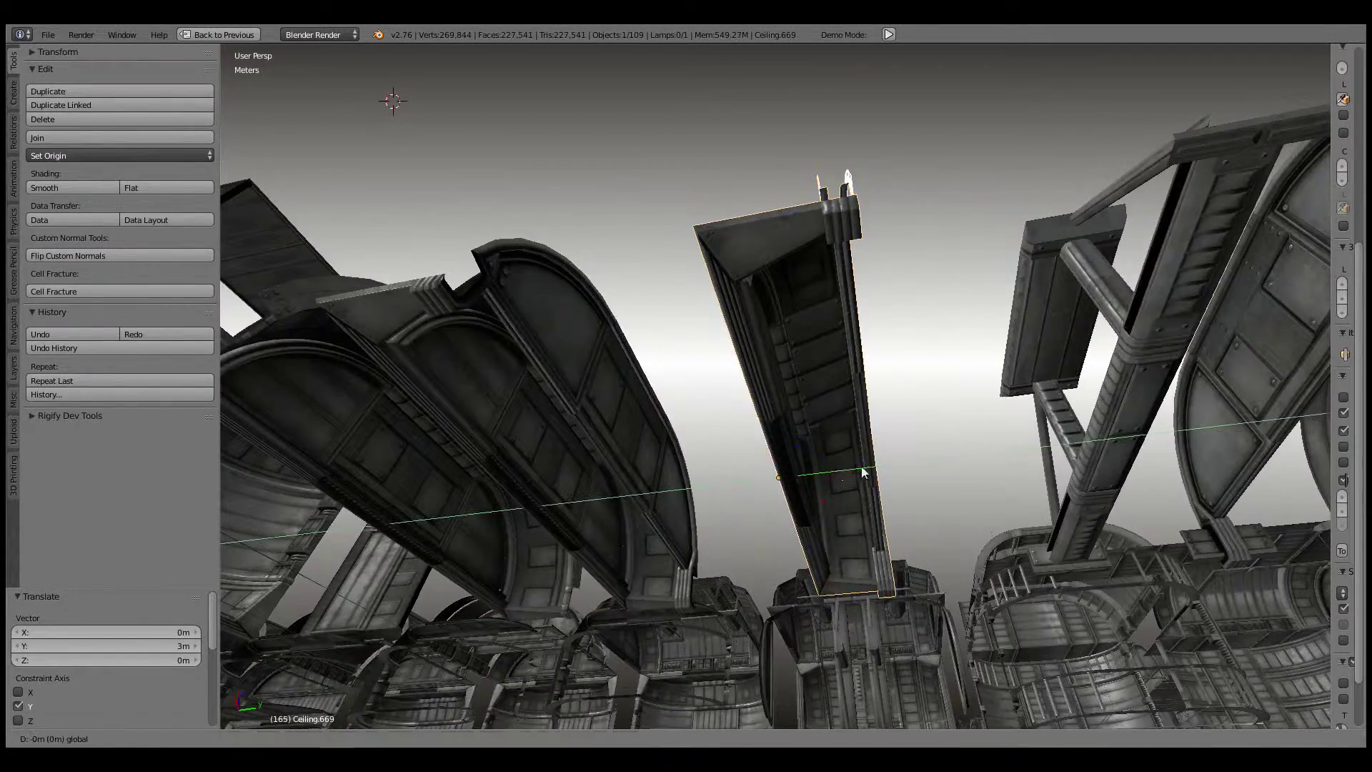
Step: Place the copy 3 m along Y and delete its linked curved shell faces, leaving a flat strip
left_click(801, 476)
middle_click_drag(802, 476, 830, 432)
key("Tab")
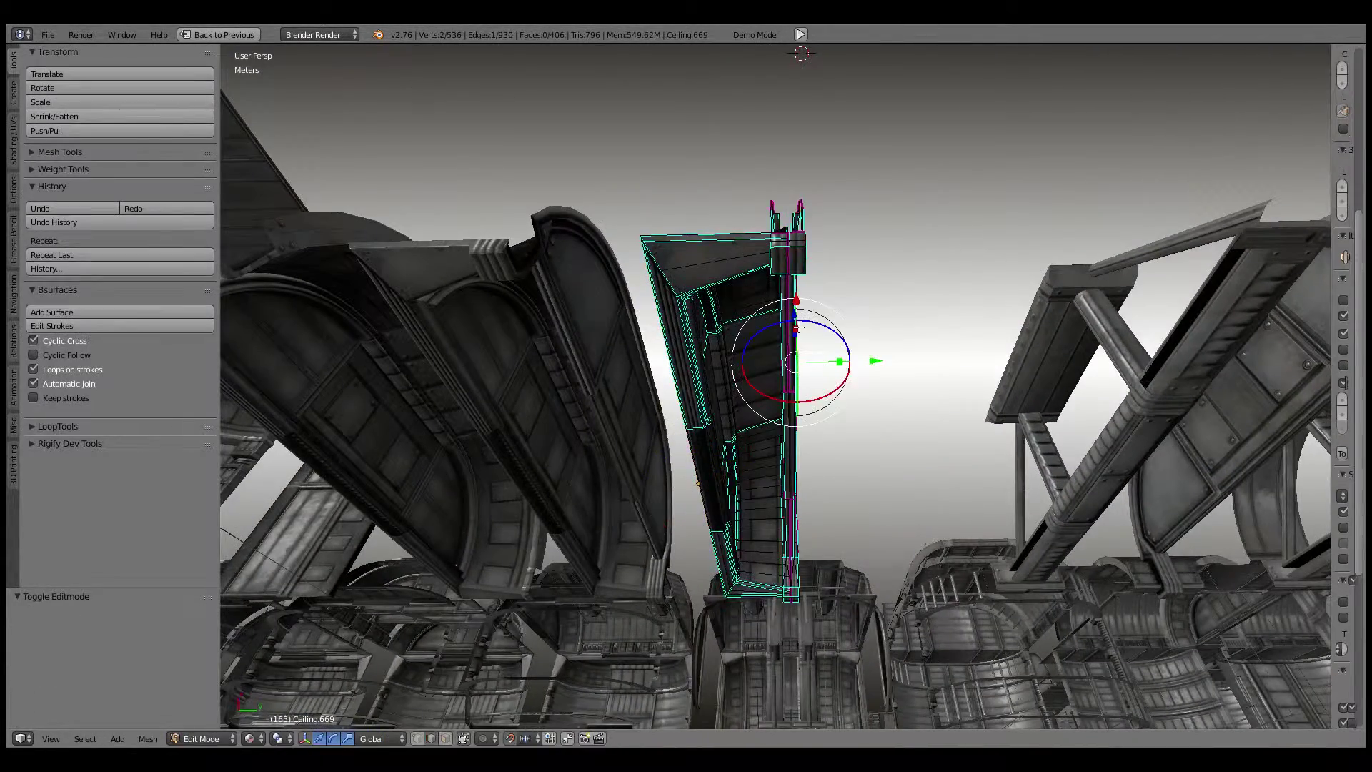
mouse_move(798, 328)
middle_mouse_down()
mouse_move(377, 431)
mouse_move(646, 264)
mouse_move(829, 356)
middle_mouse_up()
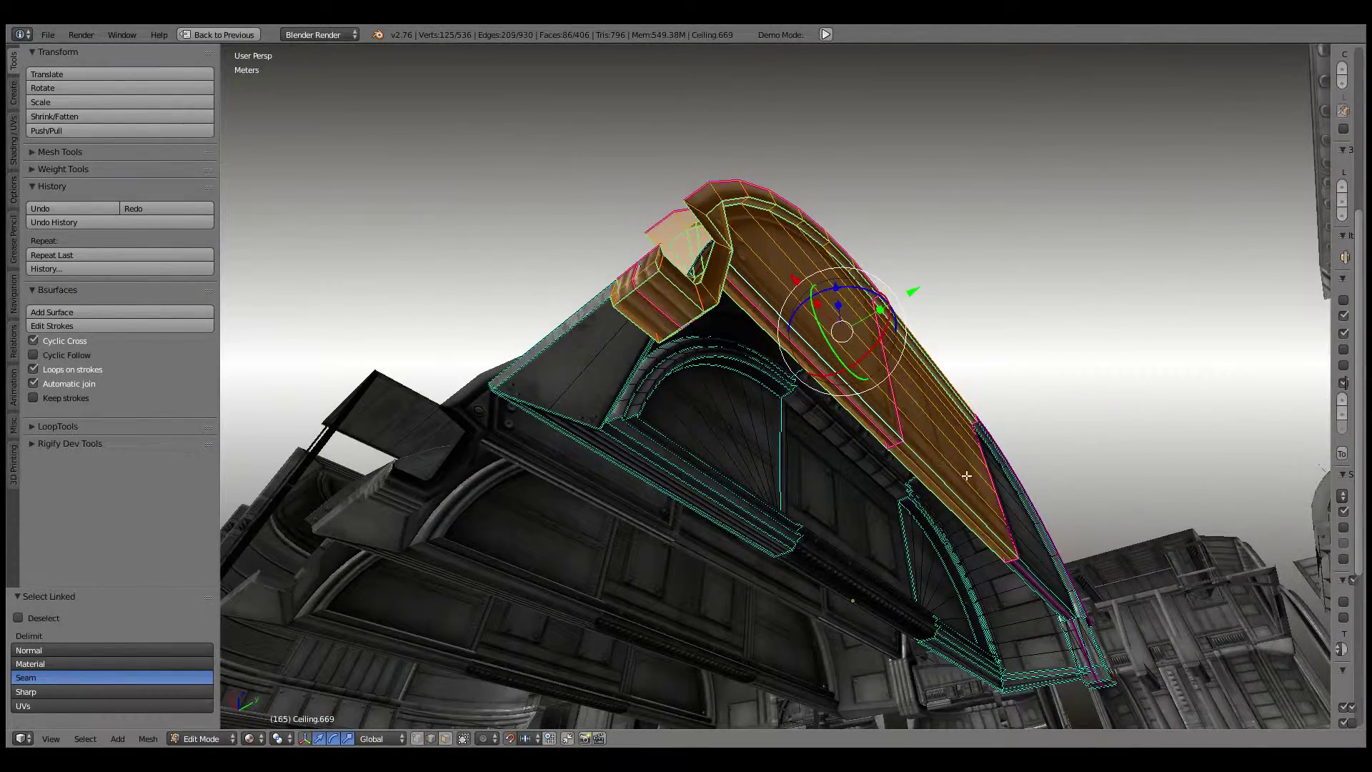
mouse_move(977, 524)
middle_mouse_down()
mouse_move(833, 526)
mouse_move(551, 478)
mouse_move(710, 527)
mouse_move(857, 409)
mouse_move(605, 405)
mouse_move(885, 392)
mouse_move(714, 400)
mouse_move(560, 358)
mouse_move(643, 372)
middle_mouse_up()
key("g")
mouse_move(841, 351)
middle_mouse_down()
mouse_move(1032, 363)
mouse_move(977, 291)
mouse_move(874, 359)
middle_mouse_up()
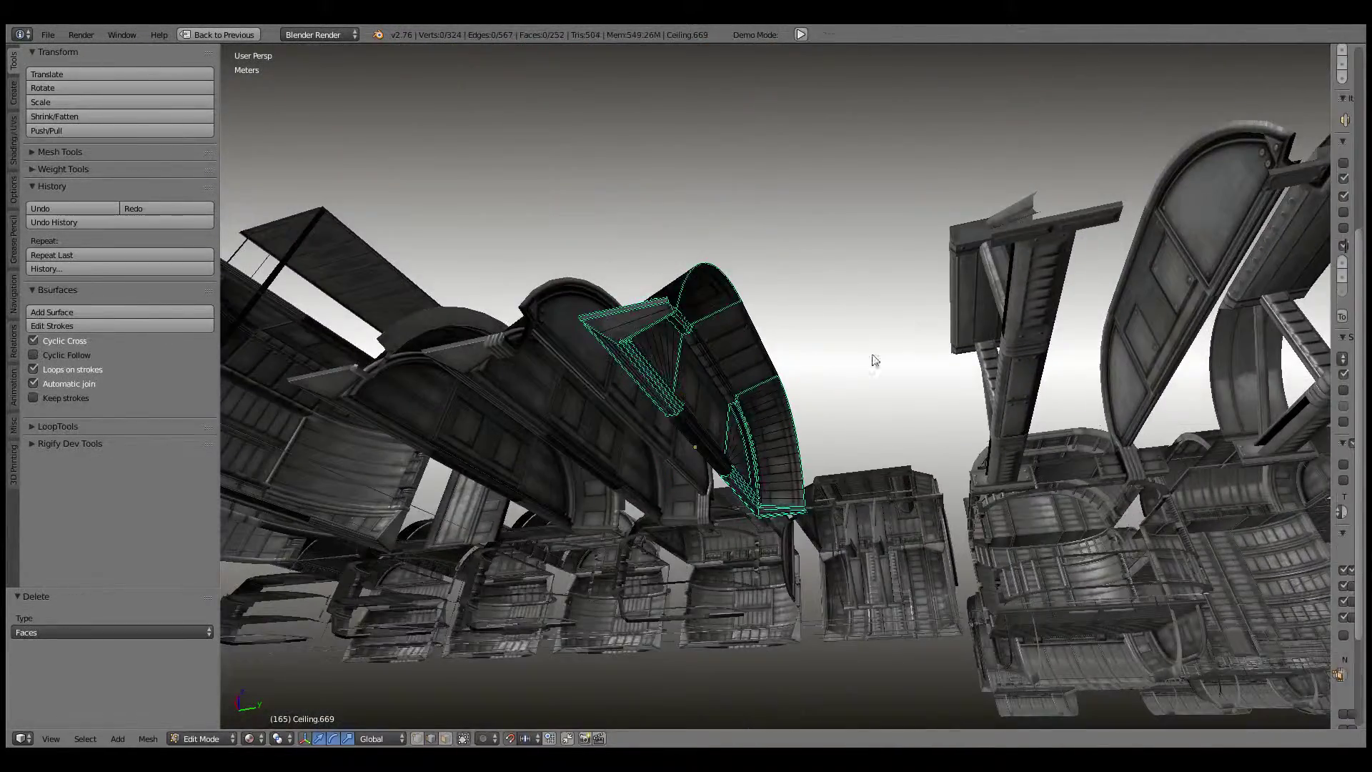
middle_click_drag(714, 390, 766, 534)
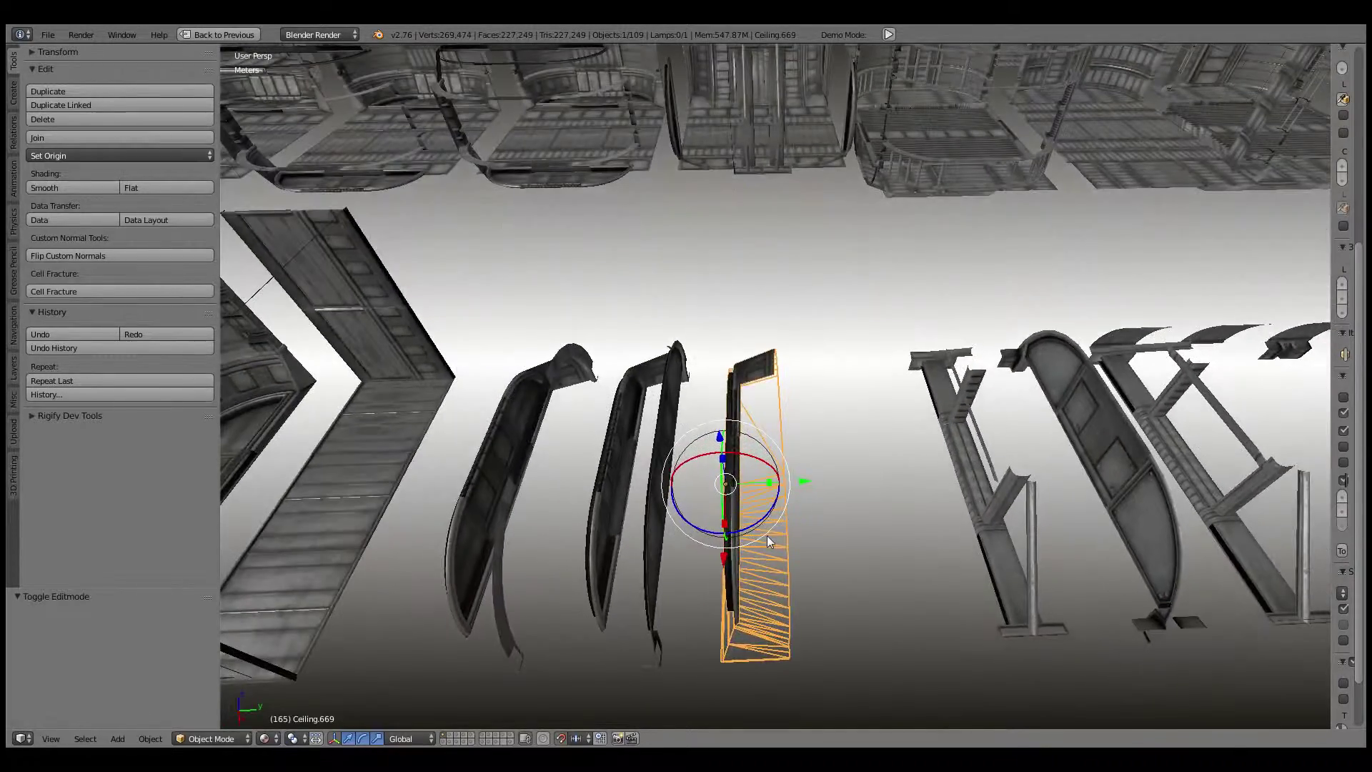
Step: Duplicate the curved wall piece in orthographic top view and rotate it -90°
key("KP_7")
key("KP_5")
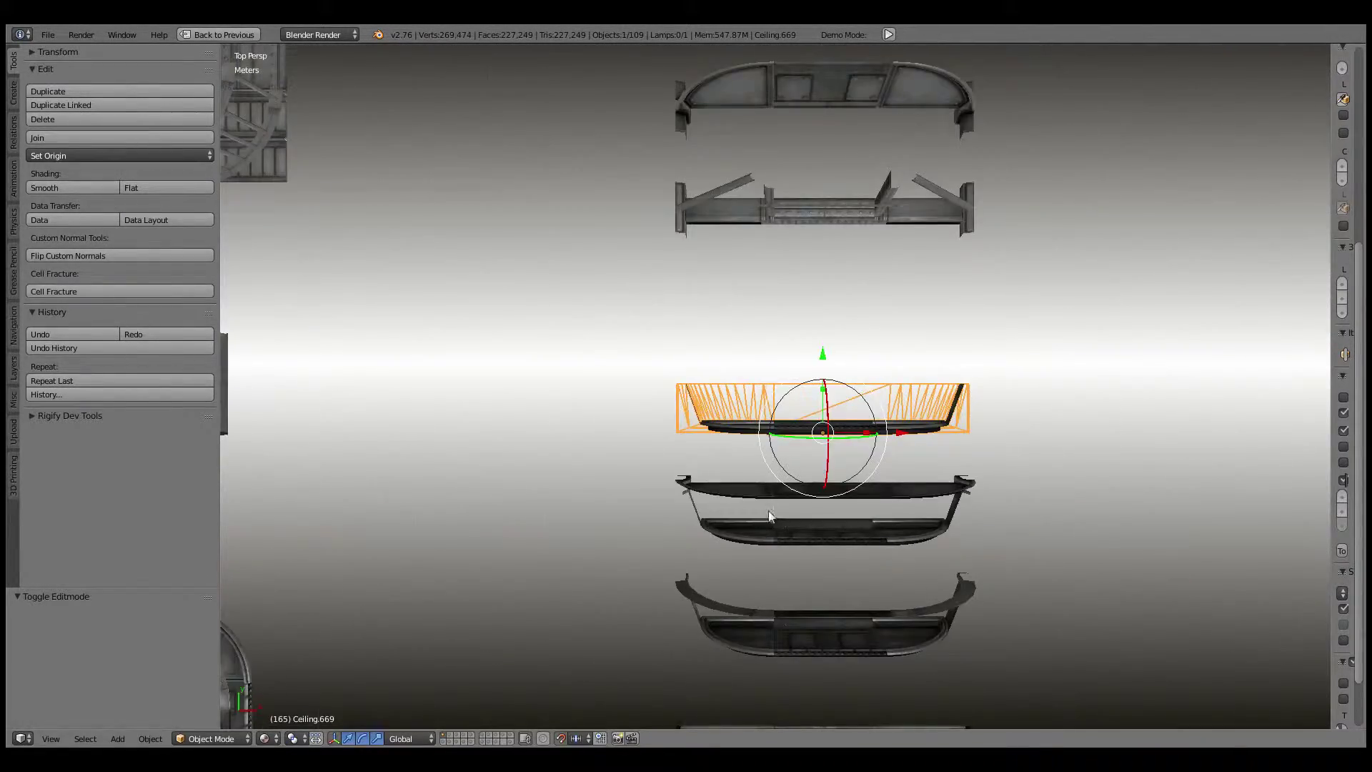
scroll(785, 443, "down", 5)
key("KP_5")
scroll(802, 371, "down", 3)
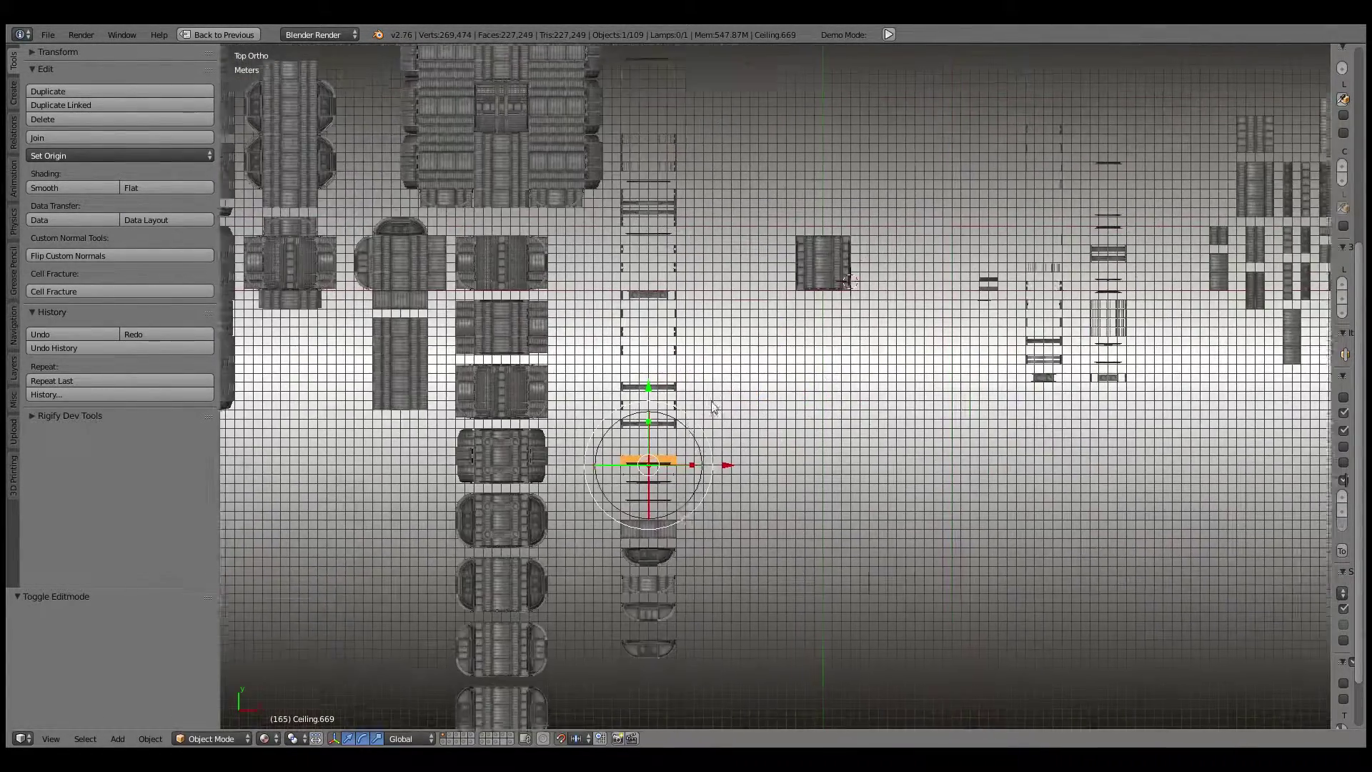
key("shift+d")
key("KP_Decimal")
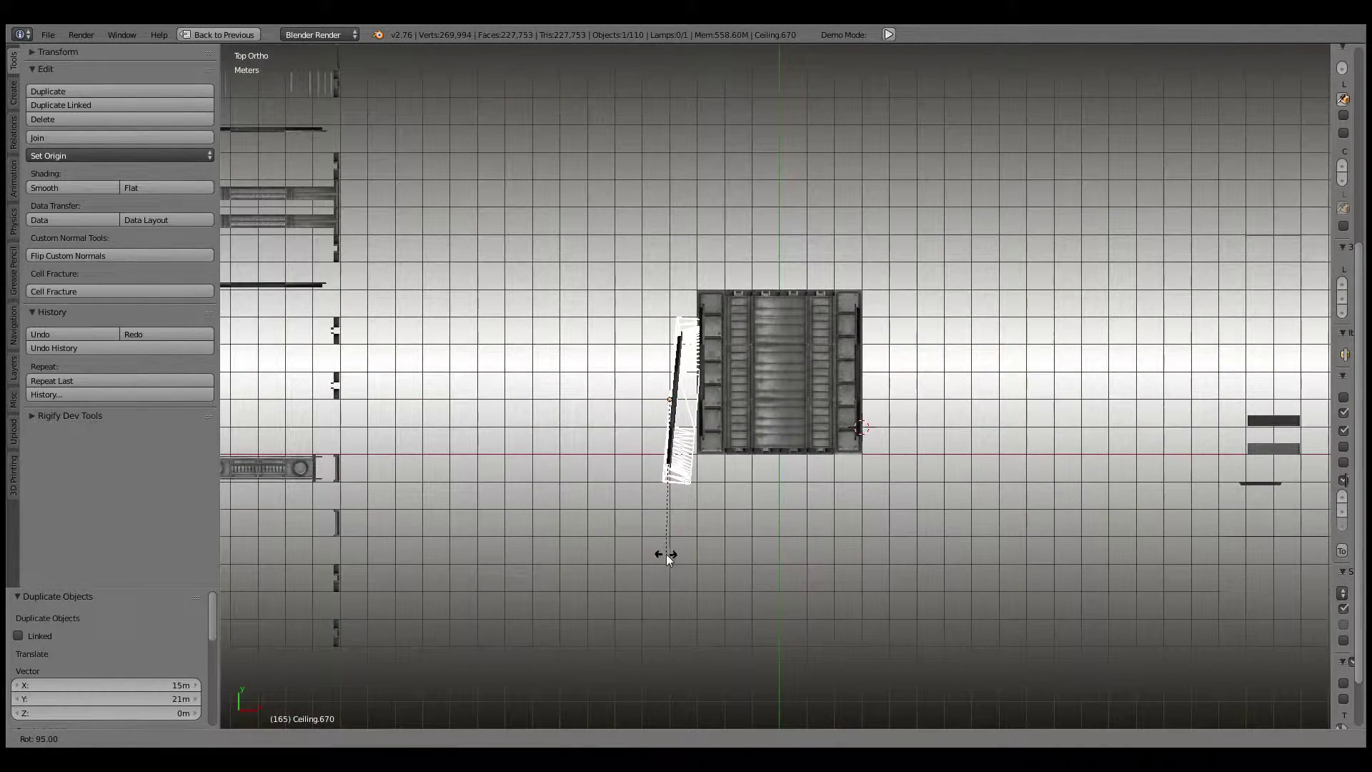
left_click(676, 555)
Step: Move the rotated wall piece 1 m along Y and check it in front view
key("g")
key("y")
key("1")
key("Return")
key("KP_1")
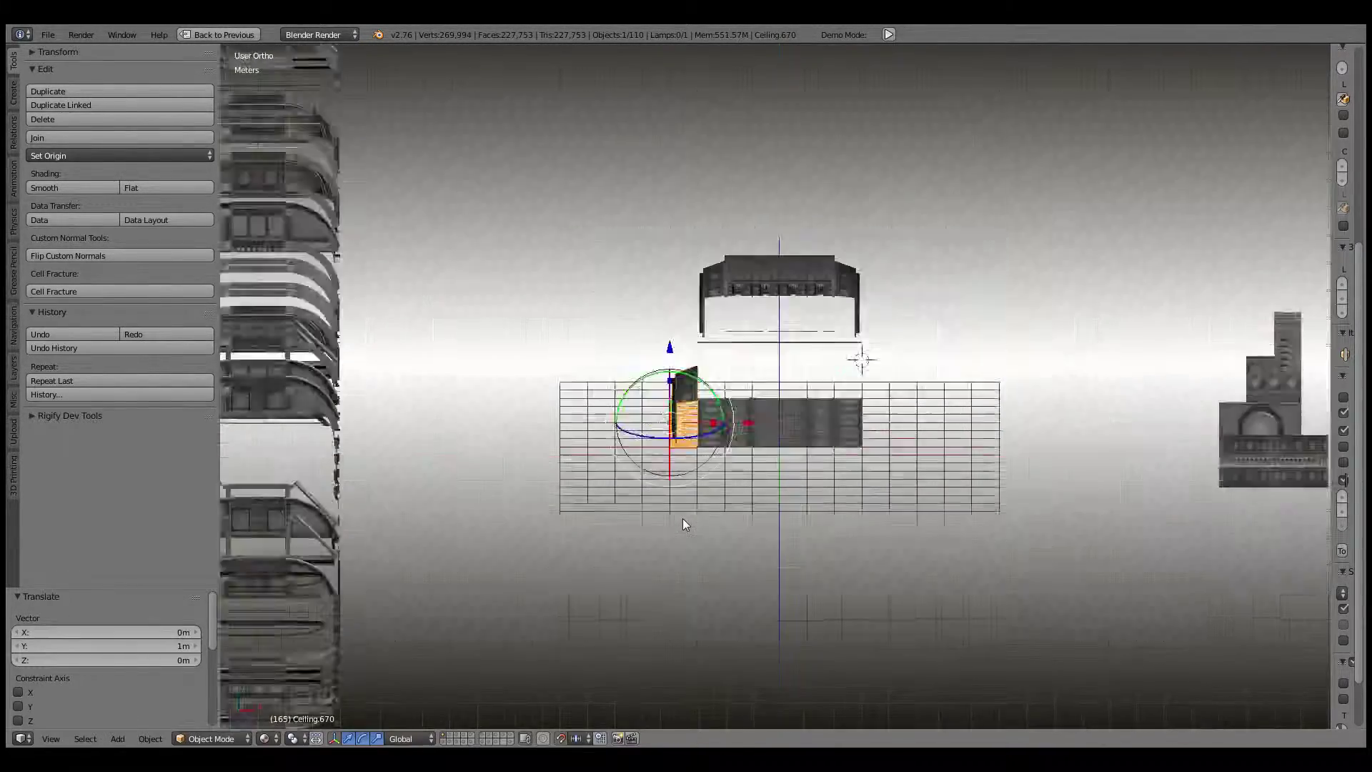
key("KP_5")
Step: Deselect and orbit to confirm the wall stands against the floor strip's edge
scroll(683, 517, "up", 3)
scroll(759, 478, "up", 2)
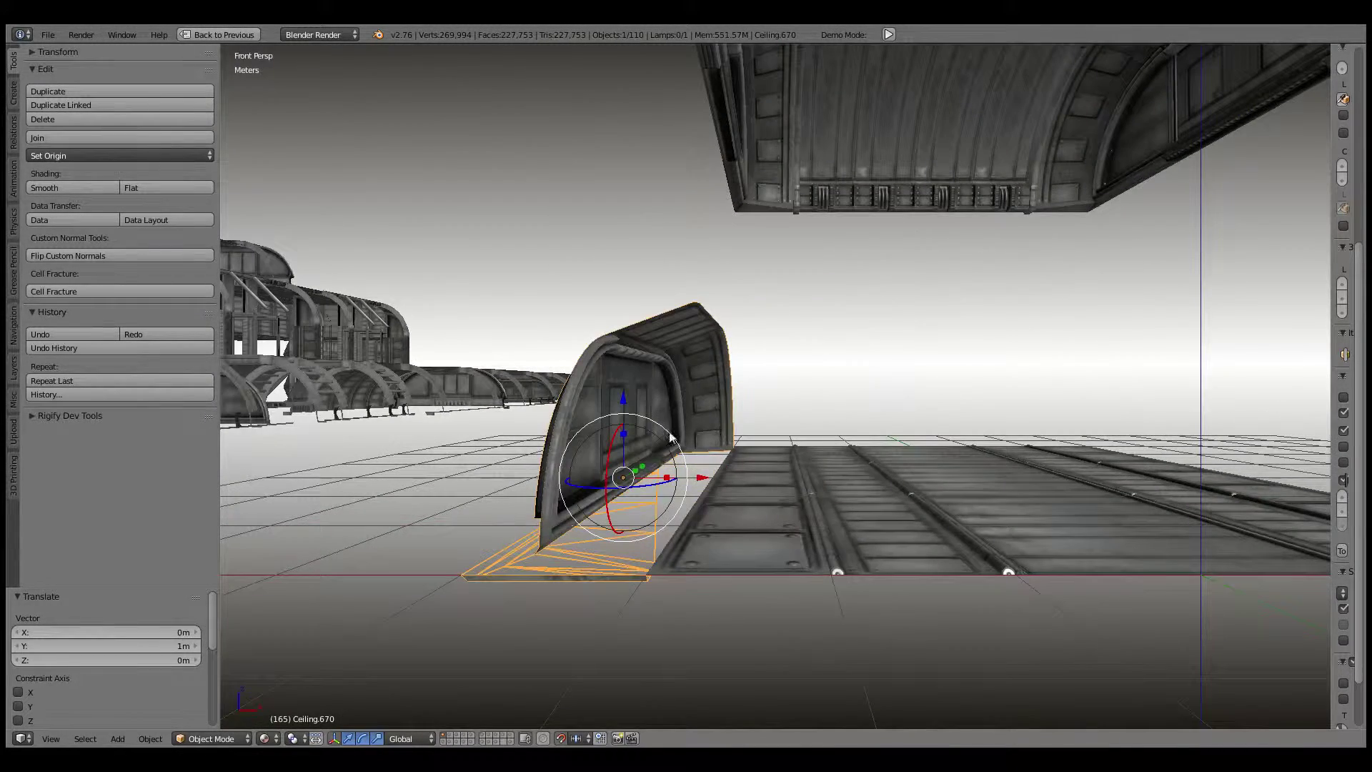
middle_click_drag(665, 492, 540, 427)
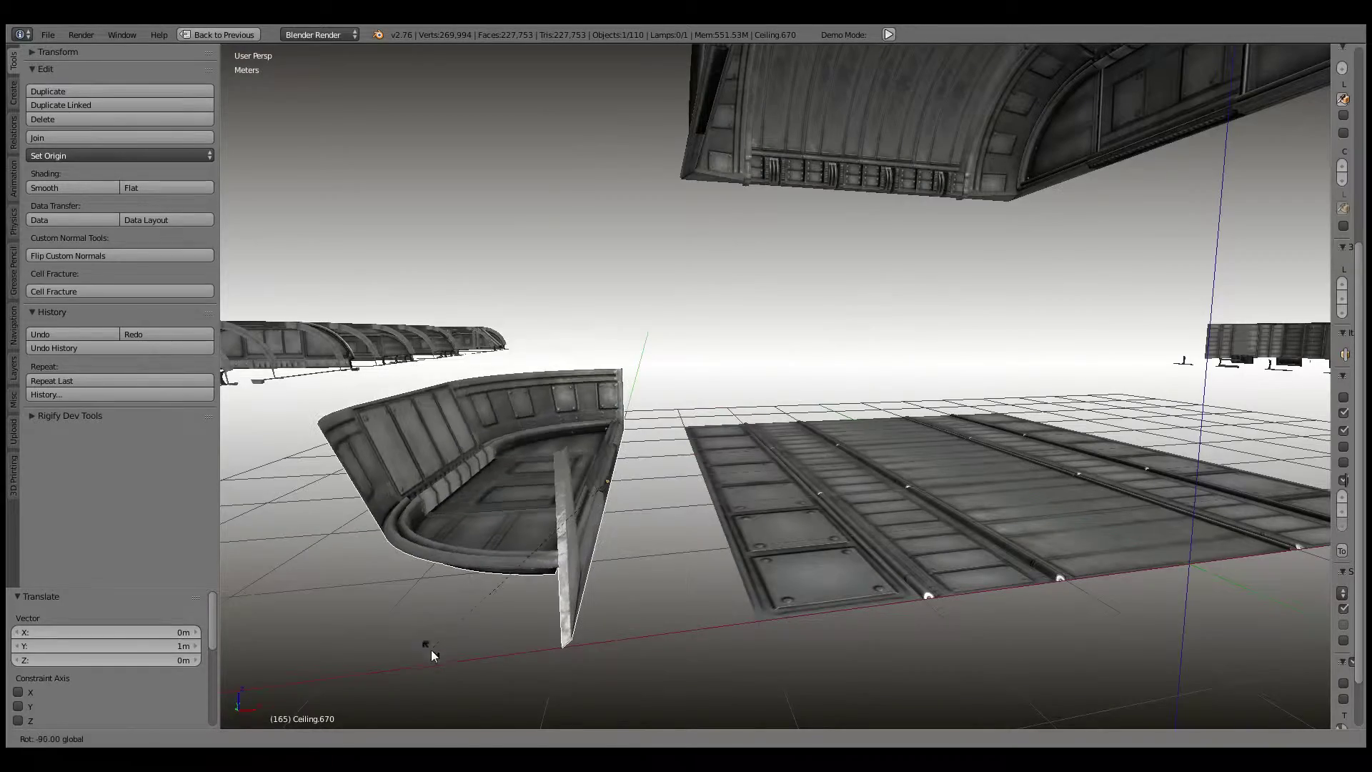
key("a")
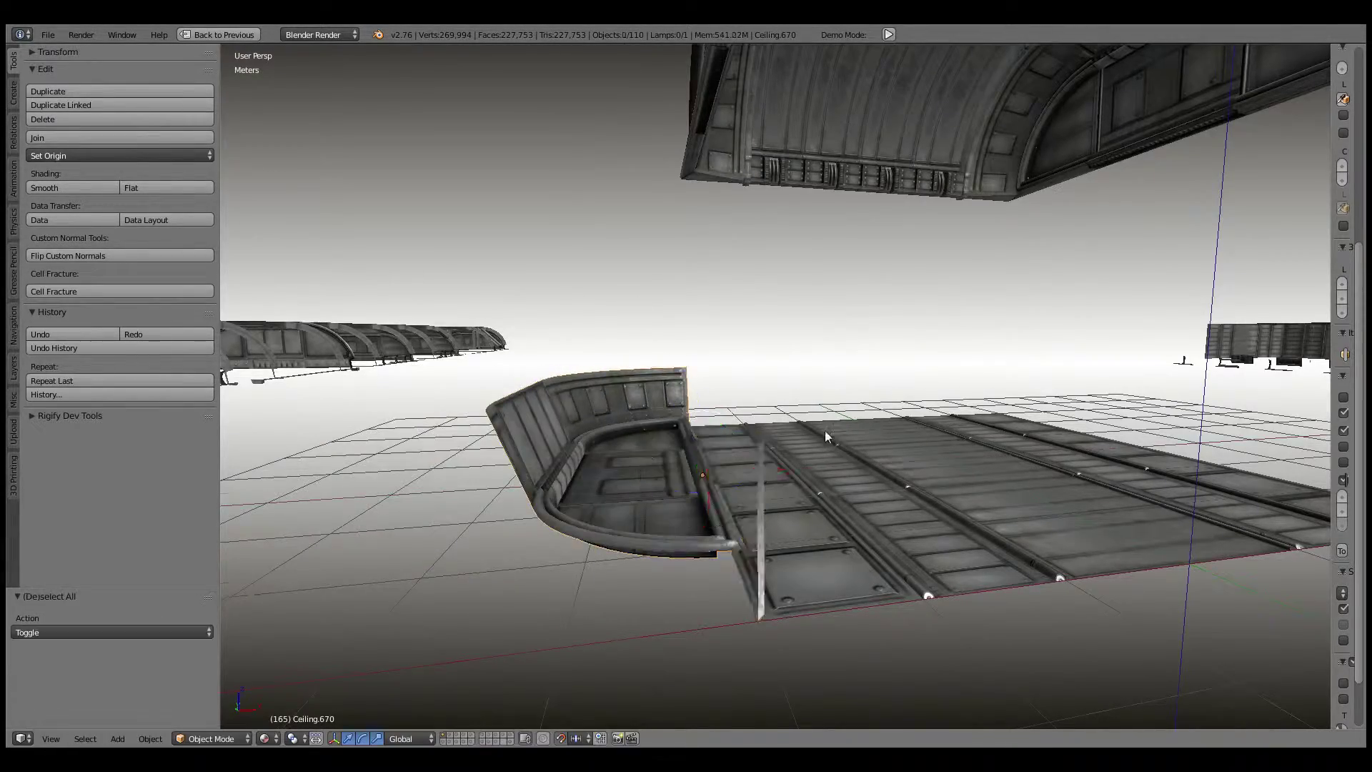
mouse_move(825, 430)
middle_mouse_down()
mouse_move(650, 406)
mouse_move(588, 469)
mouse_move(762, 453)
mouse_move(706, 560)
mouse_move(888, 465)
mouse_move(778, 440)
mouse_move(696, 462)
middle_mouse_up()
middle_click_drag(723, 466, 719, 469)
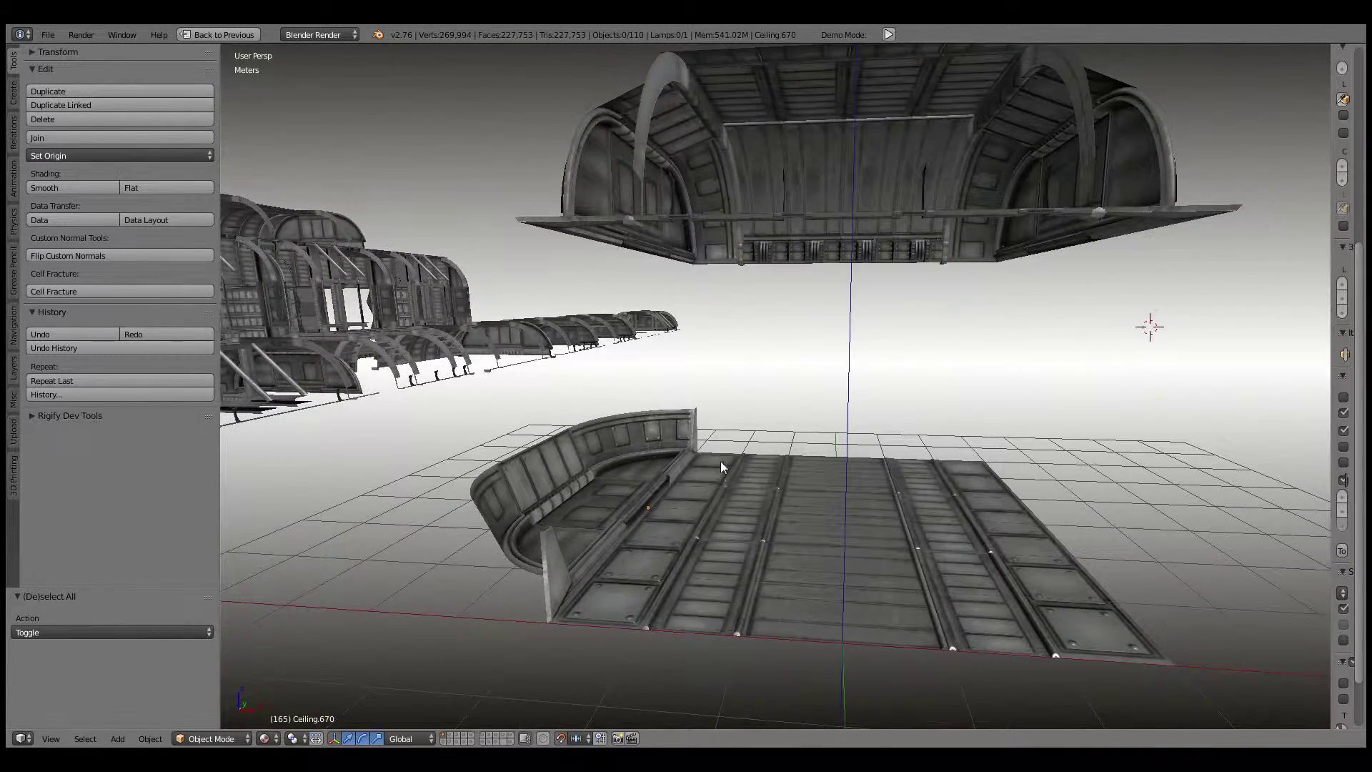
Step: Delete two parts of the ceiling piece
middle_click_drag(720, 464, 711, 374)
right_click(860, 214)
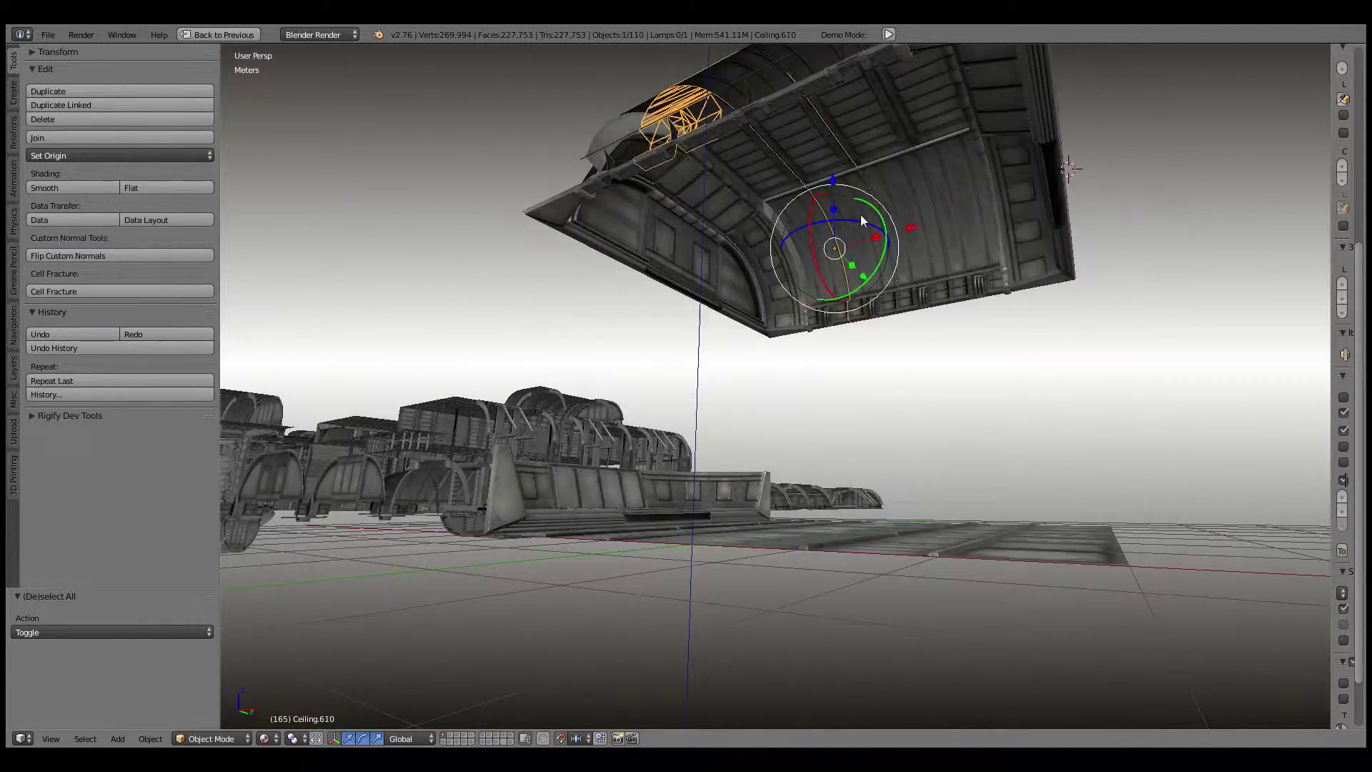
mouse_move(861, 214)
middle_mouse_down()
mouse_move(893, 230)
mouse_move(897, 269)
mouse_move(979, 264)
mouse_move(846, 430)
mouse_move(898, 388)
mouse_move(611, 371)
middle_mouse_up()
right_click(895, 207, "shift")
key("Delete")
scroll(897, 269, "down", 5)
scroll(858, 321, "up", 3)
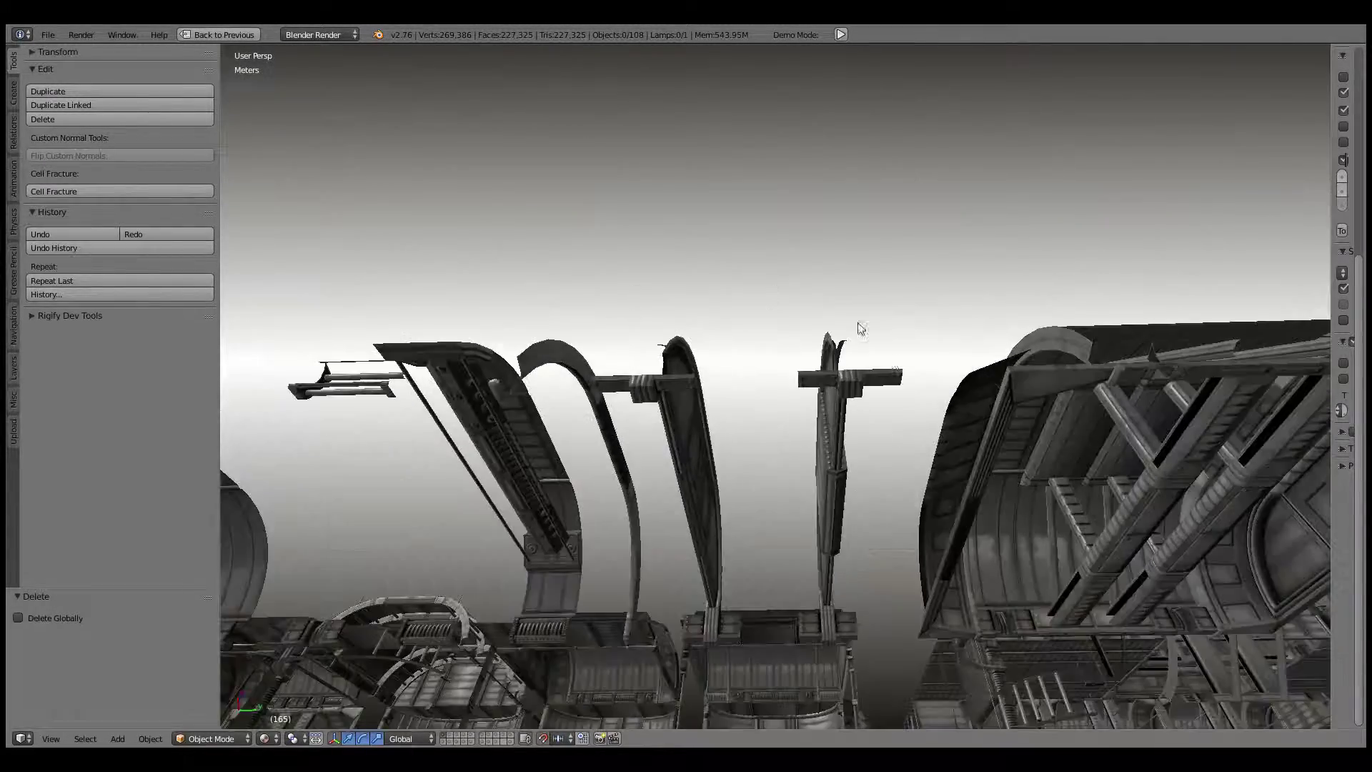
mouse_move(858, 321)
middle_mouse_down()
mouse_move(696, 280)
mouse_move(941, 276)
mouse_move(797, 307)
mouse_move(751, 335)
mouse_move(929, 329)
middle_mouse_up()
Step: Make a linked copy of ceiling strip Ceiling.014, rotate it 90° and move it 2 m along Y
right_click(754, 334)
key("alt+d")
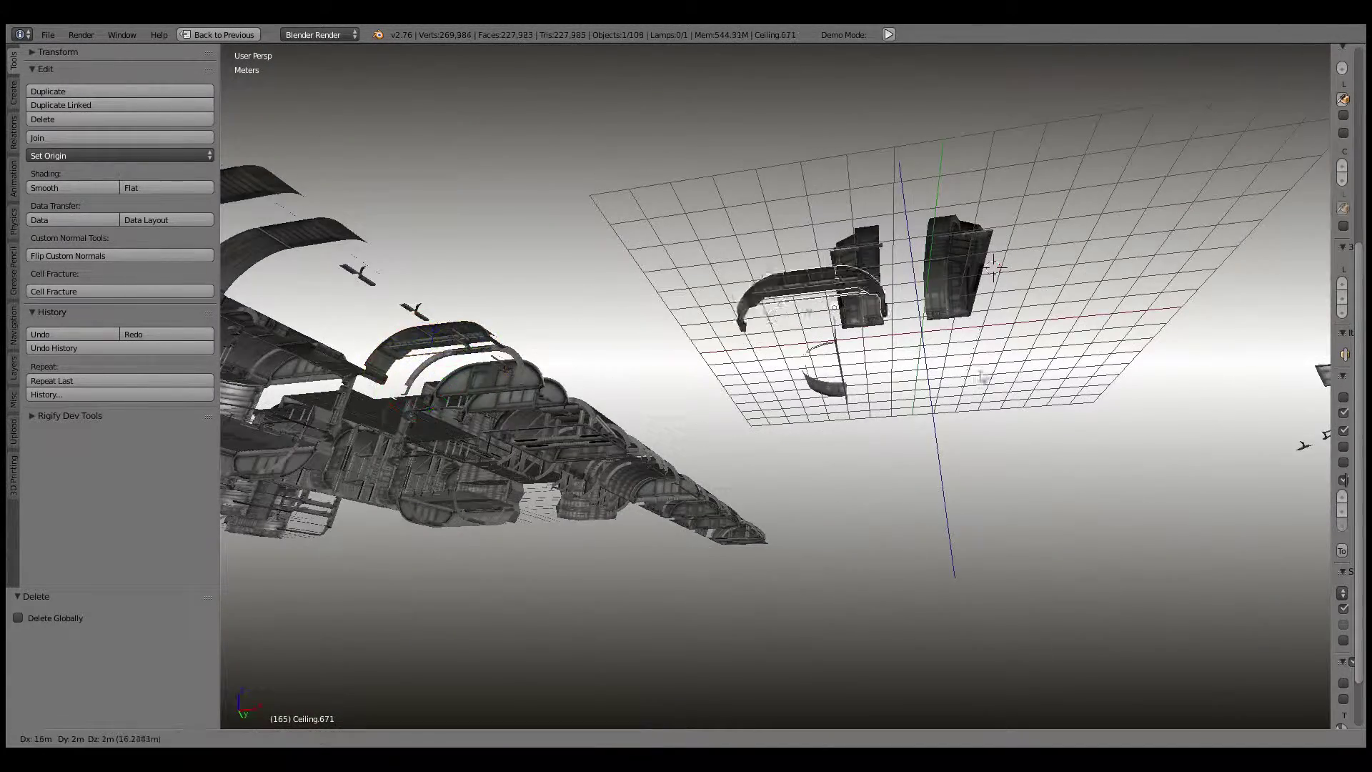
left_click(1032, 361)
mouse_move(1032, 361)
middle_mouse_down()
mouse_move(848, 535)
mouse_move(909, 492)
middle_mouse_up()
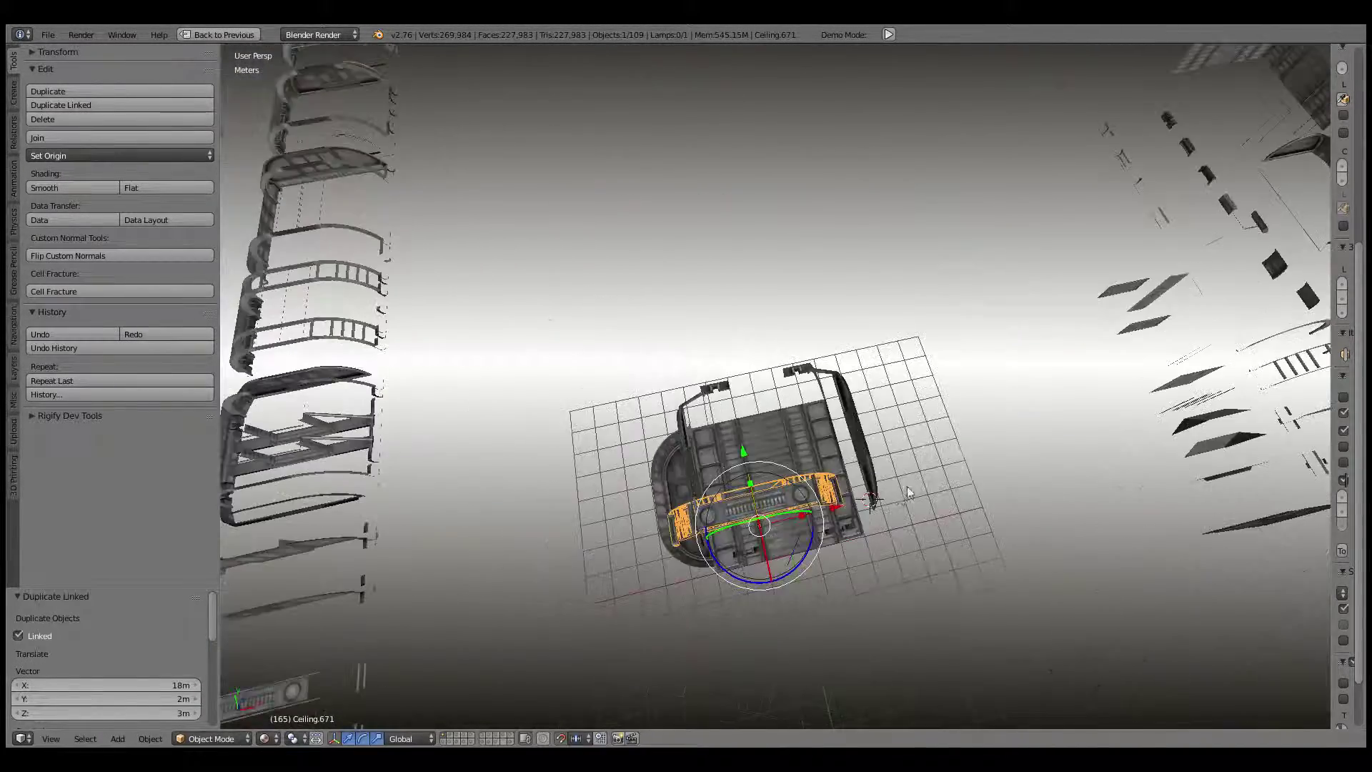
key("KP_7")
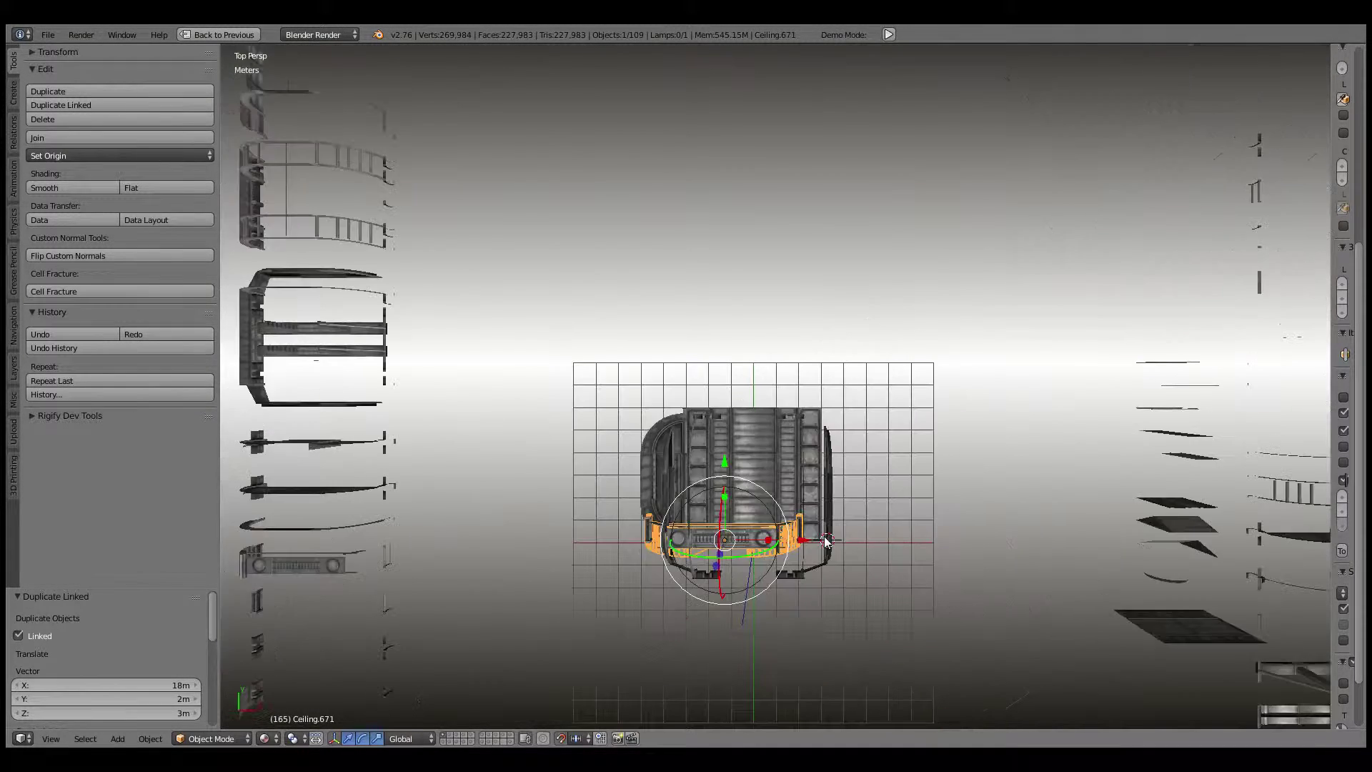
key("r")
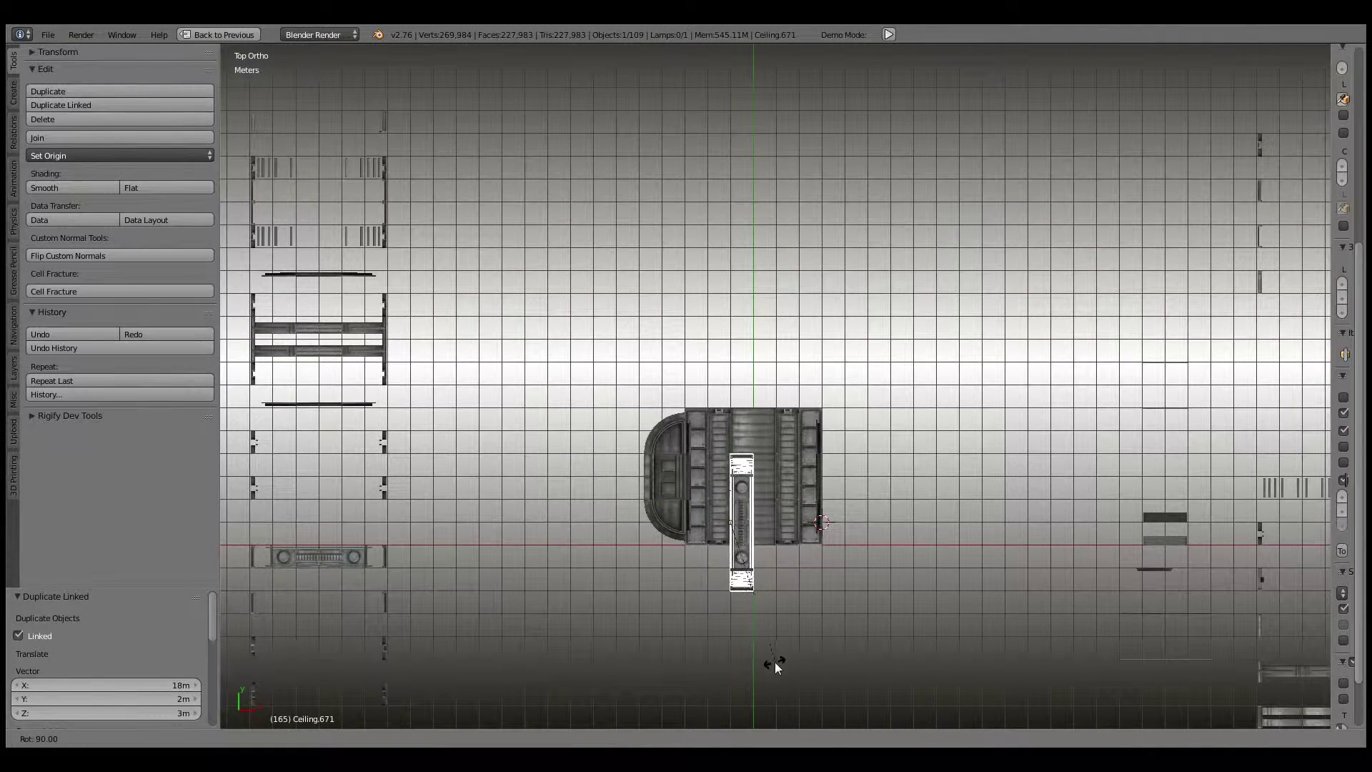
left_click(774, 661)
key("g")
left_click(773, 625)
key("KP_1")
key("KP_5")
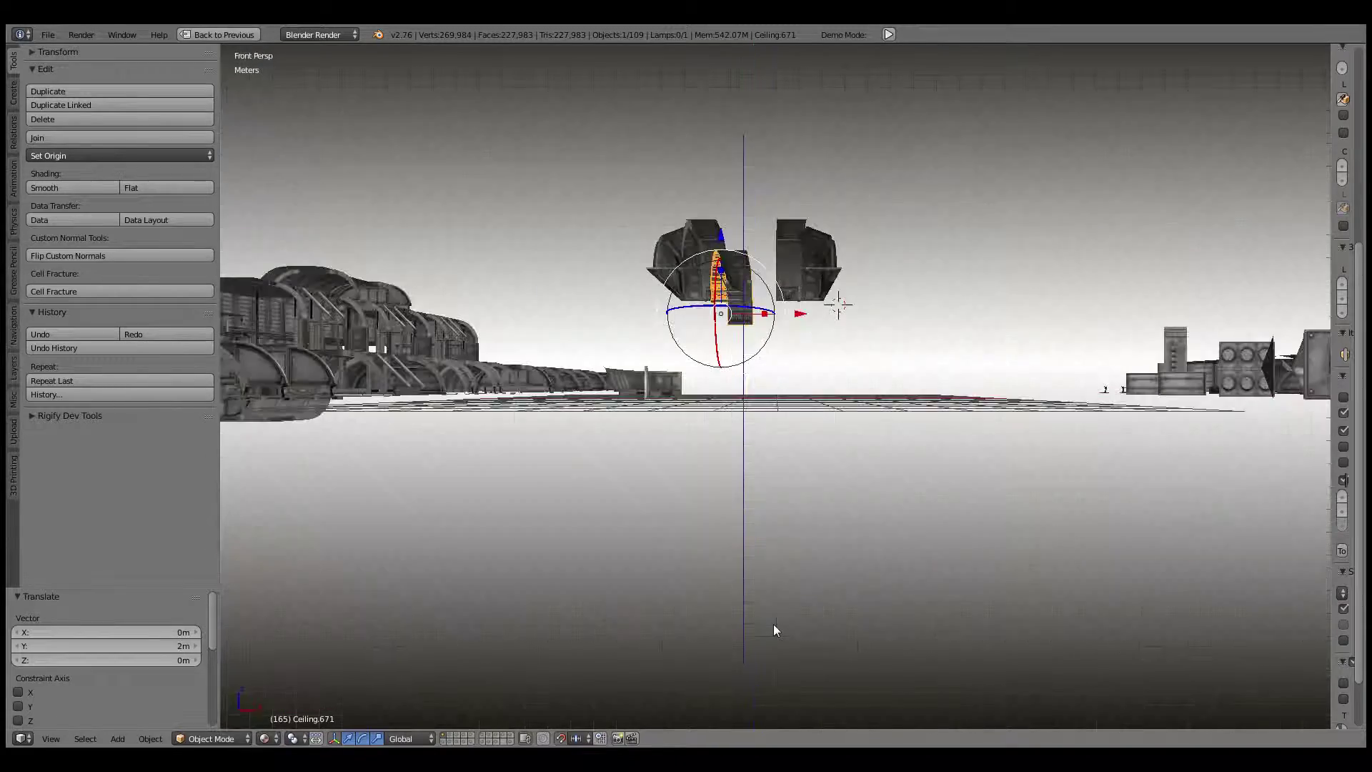
Step: Raise the ceiling copy 1 m and duplicate it into the ceiling gap
scroll(771, 620, "up", 2)
scroll(787, 396, "up", 4)
scroll(809, 459, "up", 2)
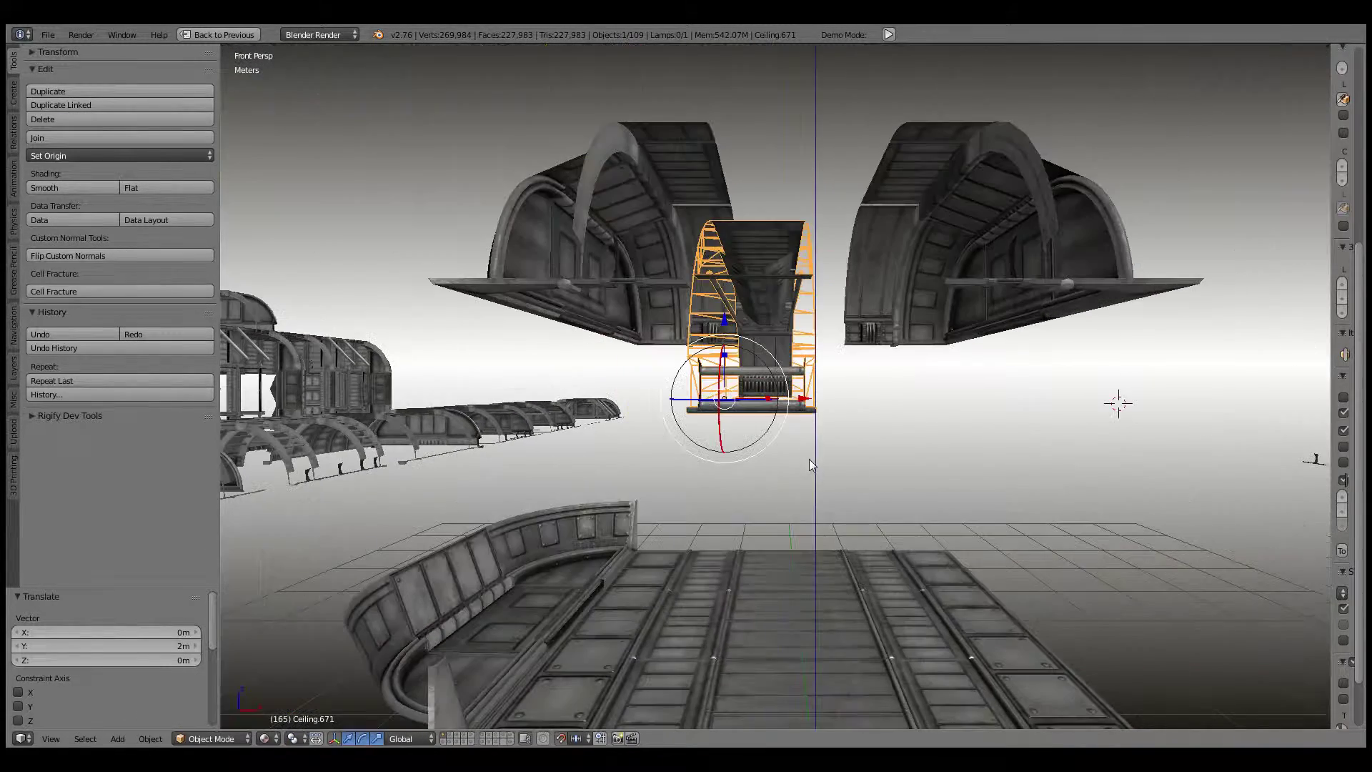
left_click_drag(727, 324, 727, 223)
mouse_move(728, 223)
middle_mouse_down()
mouse_move(853, 283)
mouse_move(856, 302)
middle_mouse_up()
key("shift+d")
left_click(869, 253)
key("a")
Step: Flip a wall copy 180° and raise it 2 m to stack it on the left wall
scroll(856, 302, "up", 5)
mouse_move(807, 379)
middle_mouse_down()
mouse_move(788, 302)
mouse_move(865, 301)
mouse_move(891, 400)
mouse_move(959, 316)
mouse_move(972, 386)
mouse_move(909, 243)
mouse_move(769, 387)
middle_mouse_up()
scroll(929, 316, "down", 6)
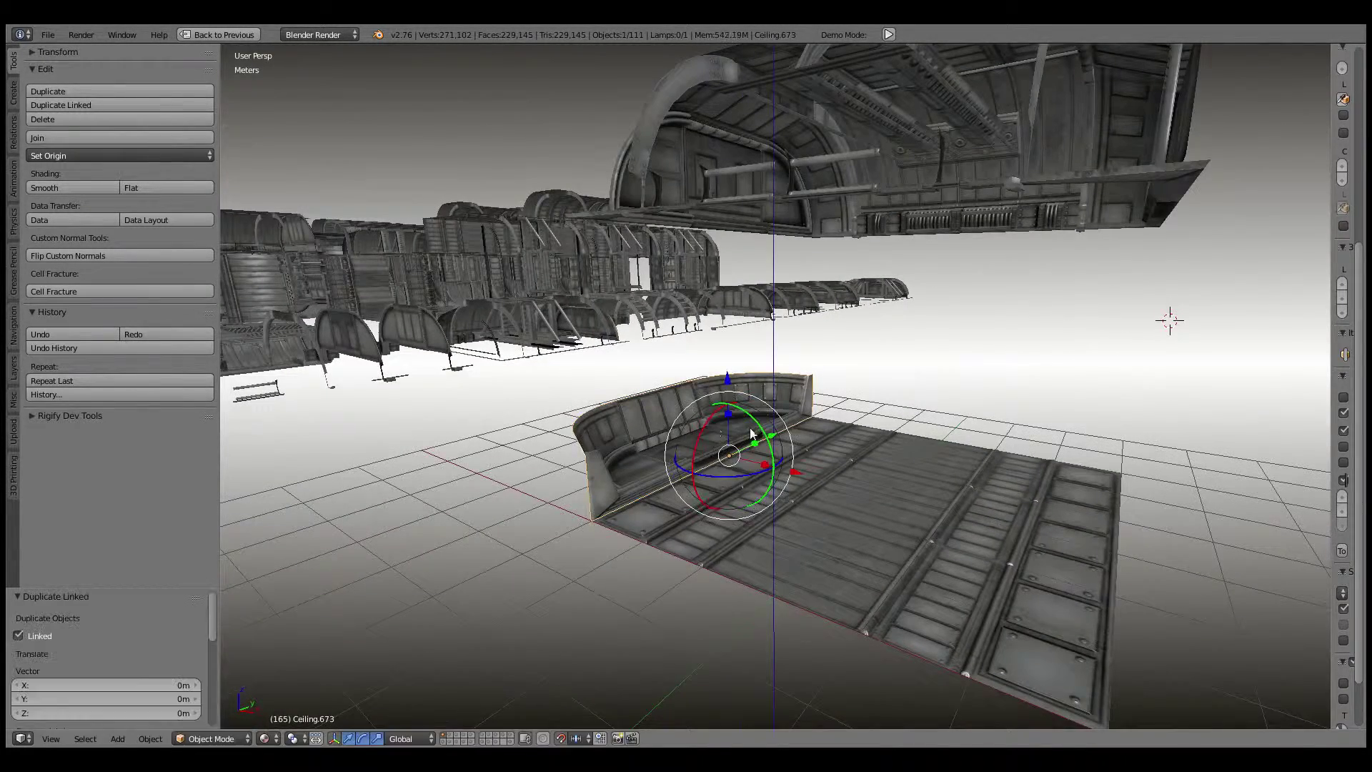
left_click(829, 585)
left_click_drag(740, 391, 724, 274)
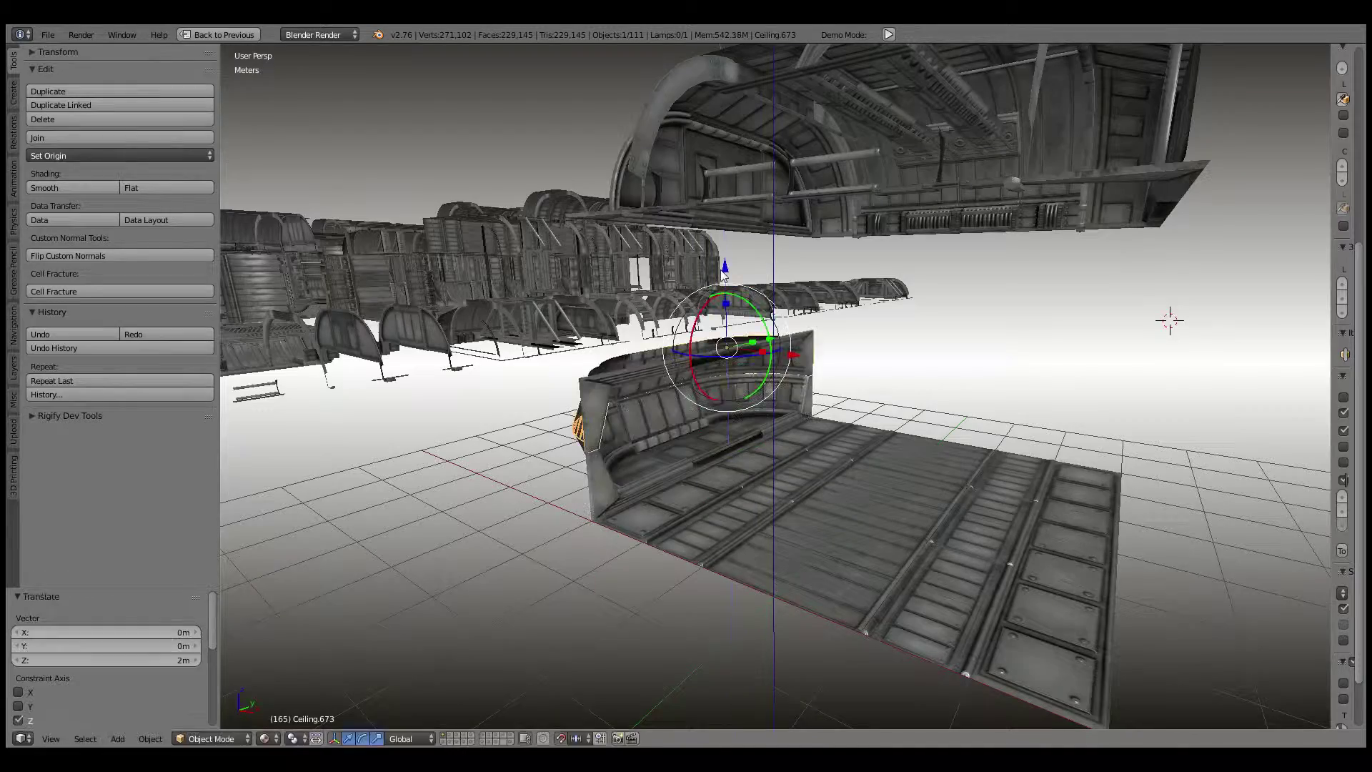
middle_click_drag(658, 448, 789, 445)
key("a")
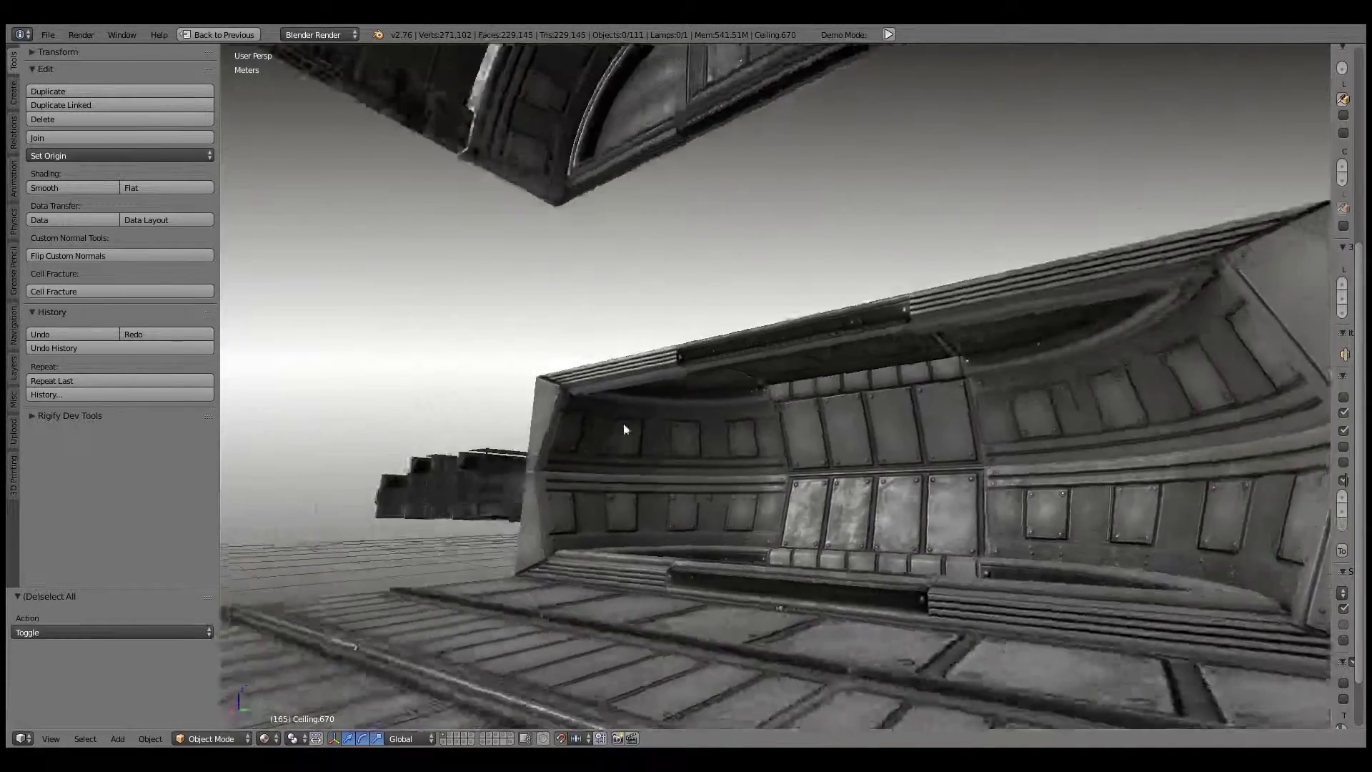
scroll(789, 444, "down", 5)
right_click(778, 407)
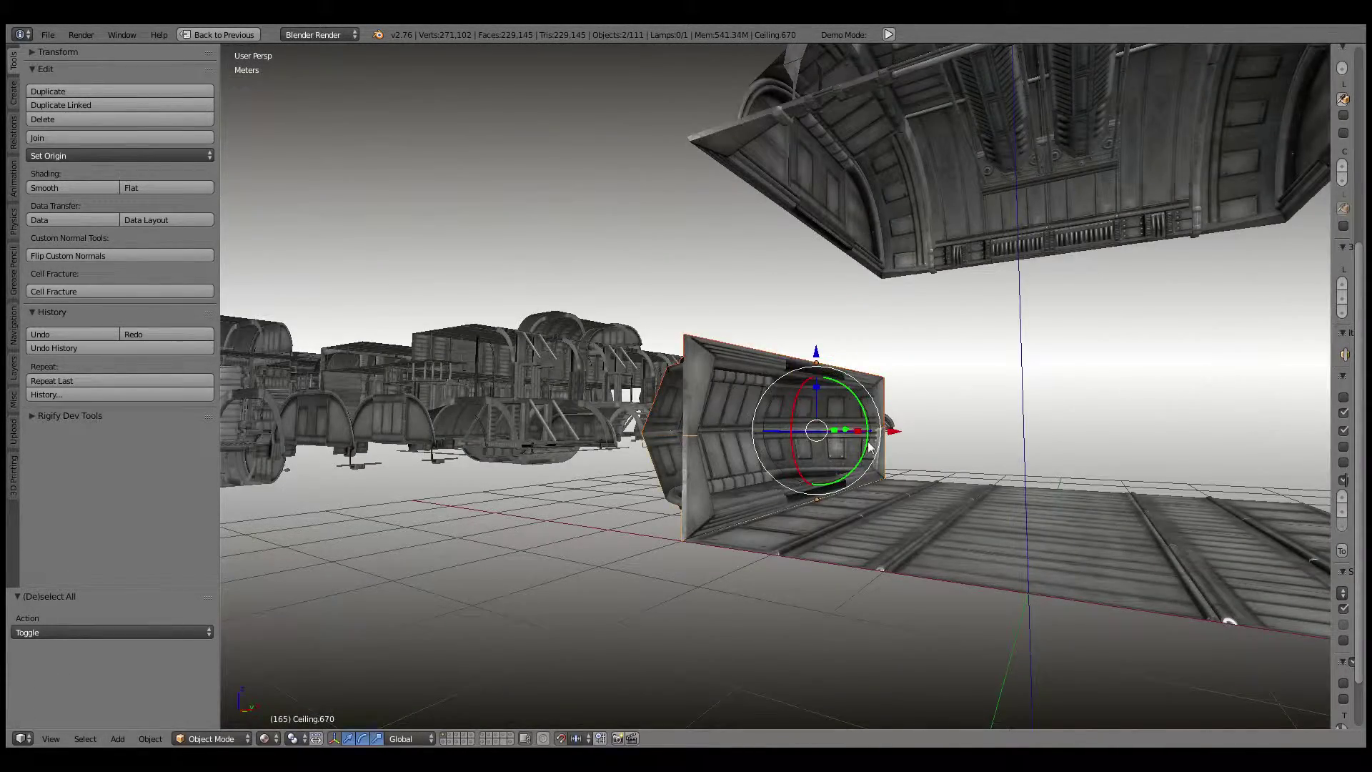
Step: Confirm the raised wall piece, then select both stacked left wall pieces
left_click(810, 212)
key("a")
mouse_move(855, 319)
middle_mouse_down()
mouse_move(633, 342)
mouse_move(848, 342)
mouse_move(710, 372)
middle_mouse_up()
right_click(709, 368)
right_click(708, 358, "shift")
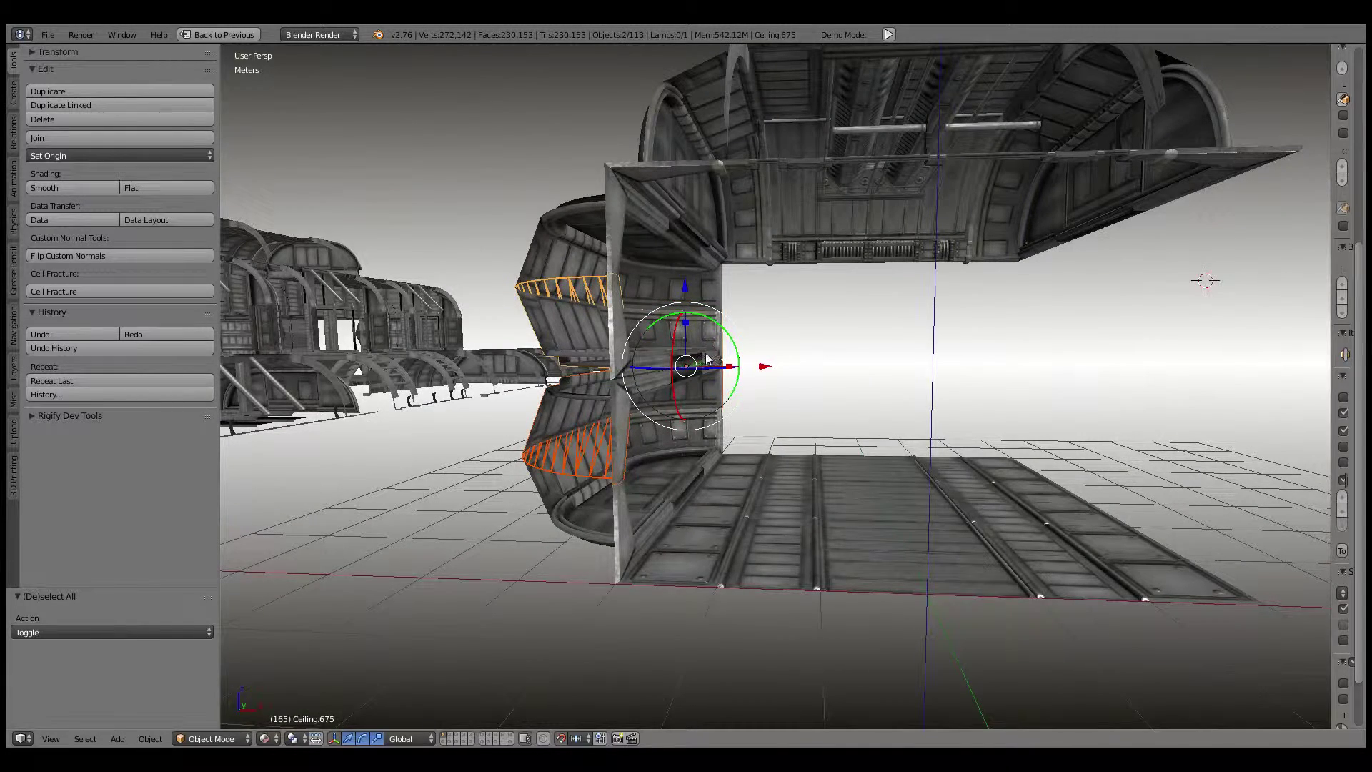
key("r")
right_click(708, 441)
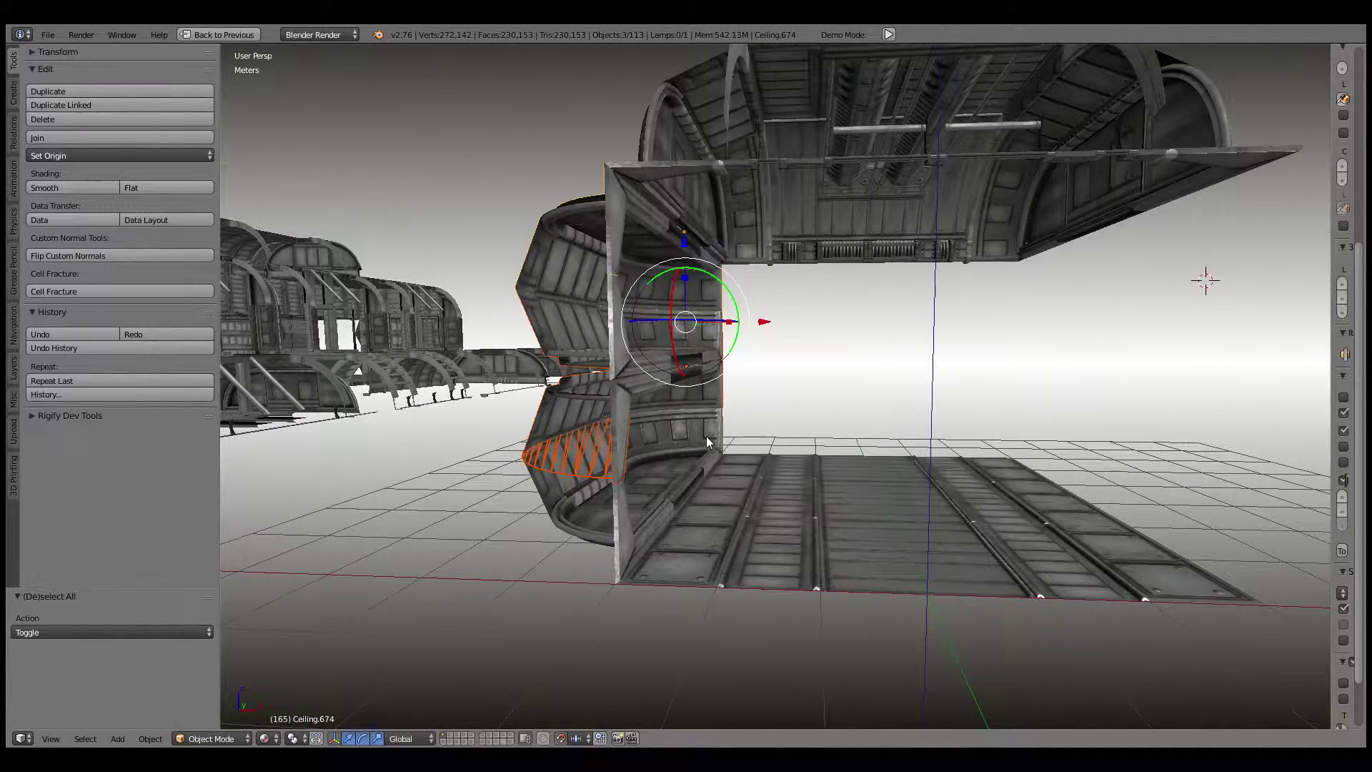
mouse_move(723, 422)
middle_mouse_down()
mouse_move(772, 428)
mouse_move(762, 474)
middle_mouse_up()
Step: Make linked copies of both wall pieces and turn them 180° to face inward
key("alt+d")
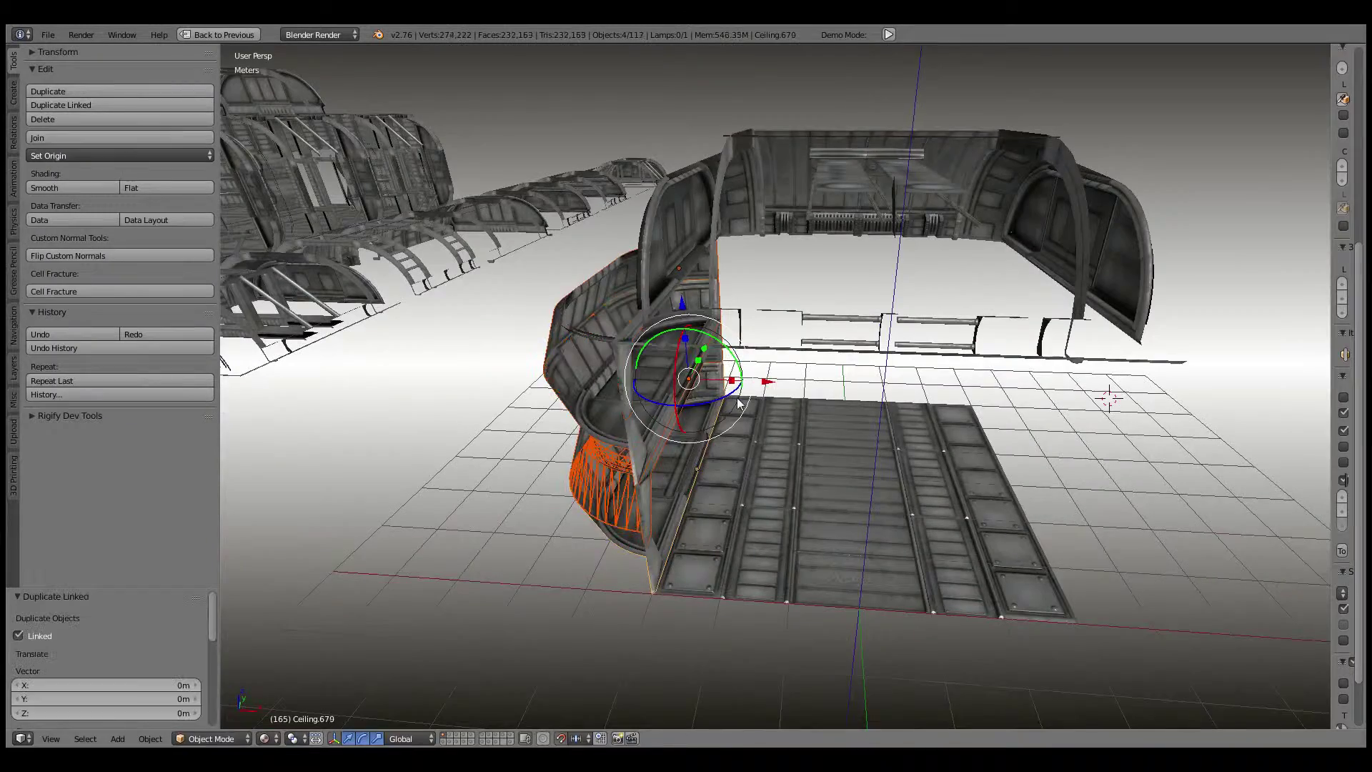
key("r")
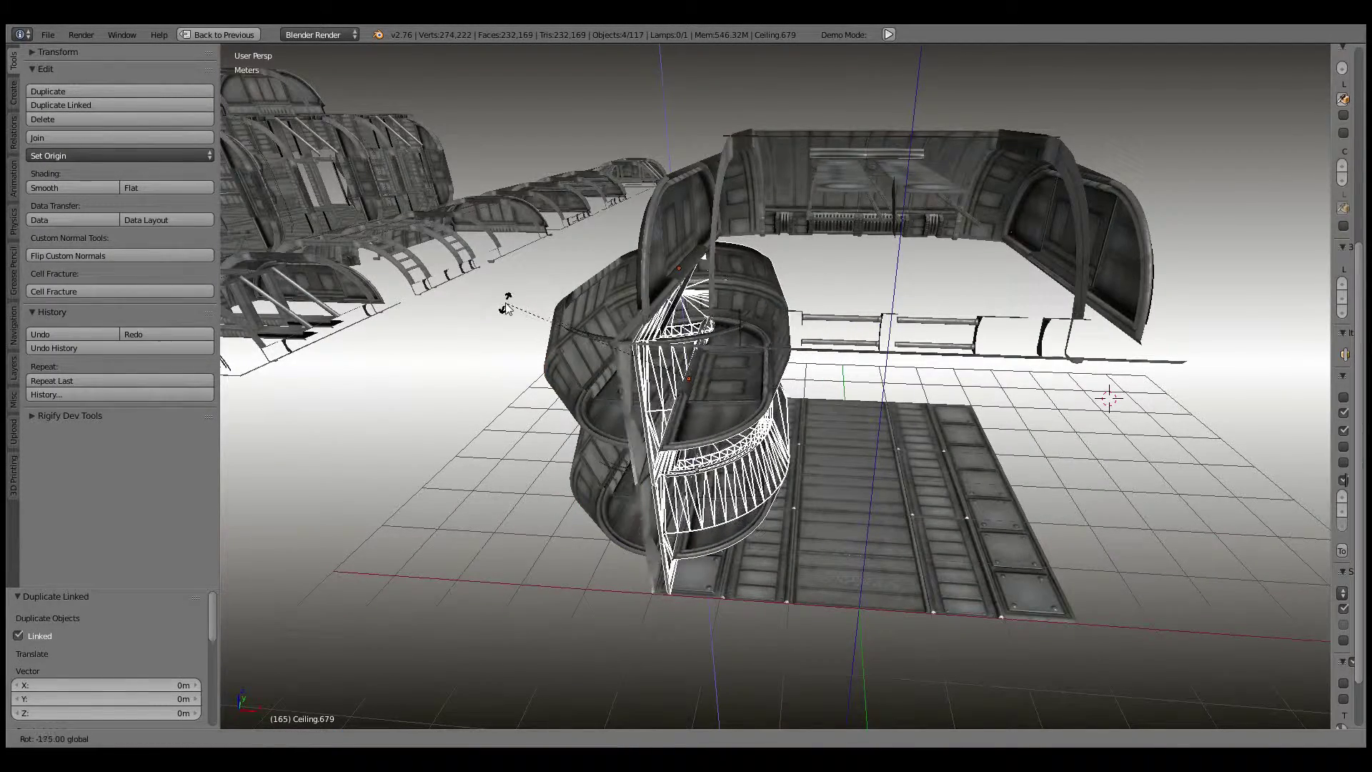
left_click(509, 301)
mouse_move(764, 389)
middle_mouse_down()
mouse_move(1077, 374)
mouse_move(816, 434)
mouse_move(874, 393)
mouse_move(723, 428)
mouse_move(710, 415)
mouse_move(836, 558)
mouse_move(908, 540)
mouse_move(681, 537)
mouse_move(812, 520)
mouse_move(859, 468)
mouse_move(965, 466)
mouse_move(847, 465)
mouse_move(928, 478)
mouse_move(787, 538)
middle_mouse_up()
Step: Move the wall copies 6 m along X to the floor's right side, then deselect
key("g")
key("x")
key("6")
key("Return")
scroll(965, 398, "up", 3)
key("a")
scroll(876, 466, "up", 4)
right_click(928, 478)
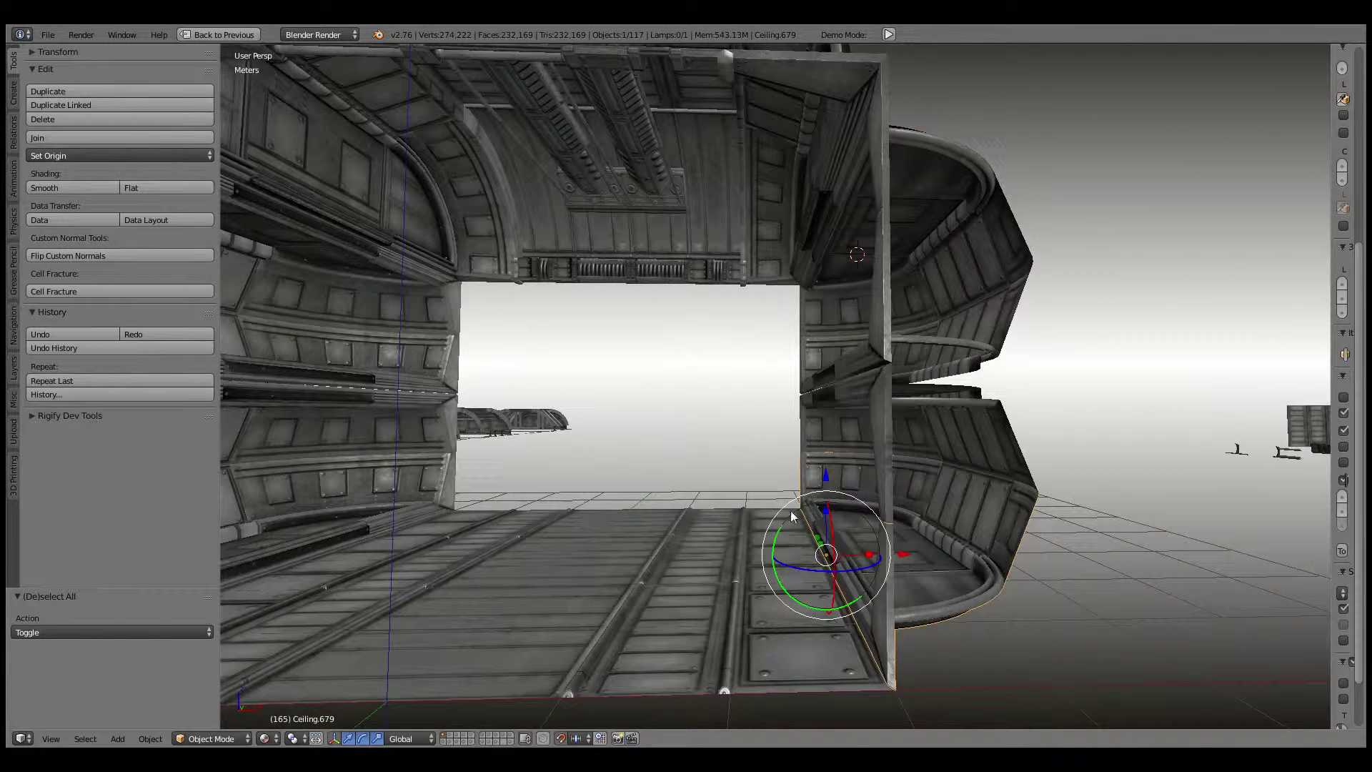
key("r")
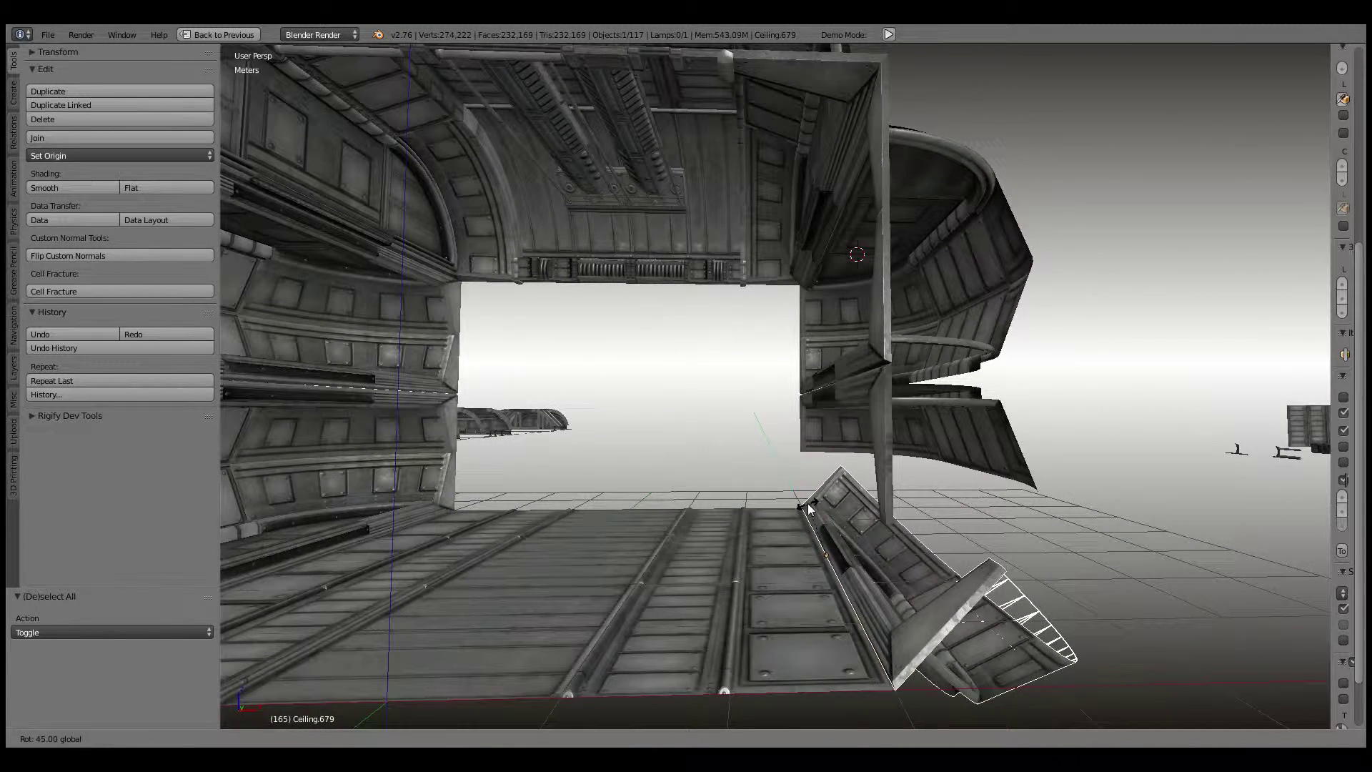
right_click(810, 509)
right_click(1023, 435, "shift")
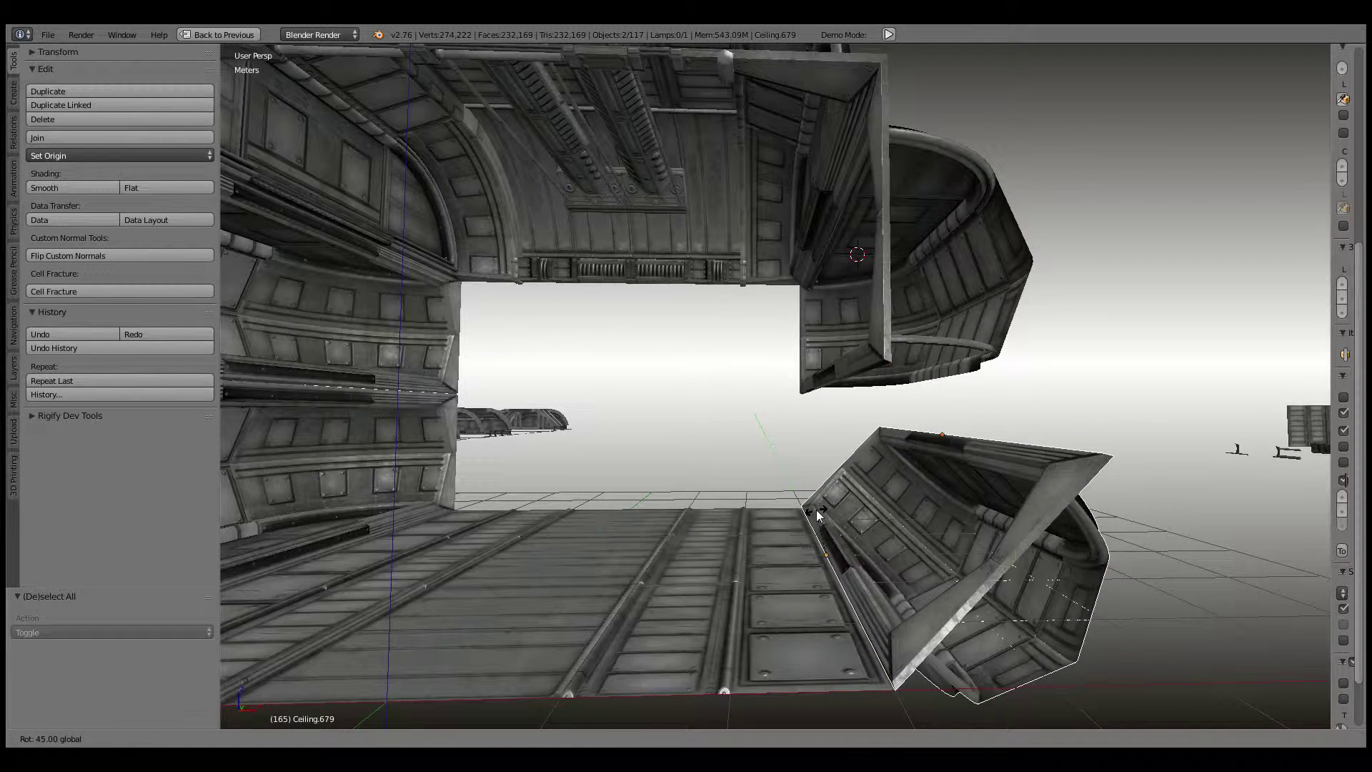
left_click(816, 509)
key("a")
mouse_move(817, 509)
middle_mouse_down()
mouse_move(925, 527)
mouse_move(959, 492)
mouse_move(718, 506)
middle_mouse_up()
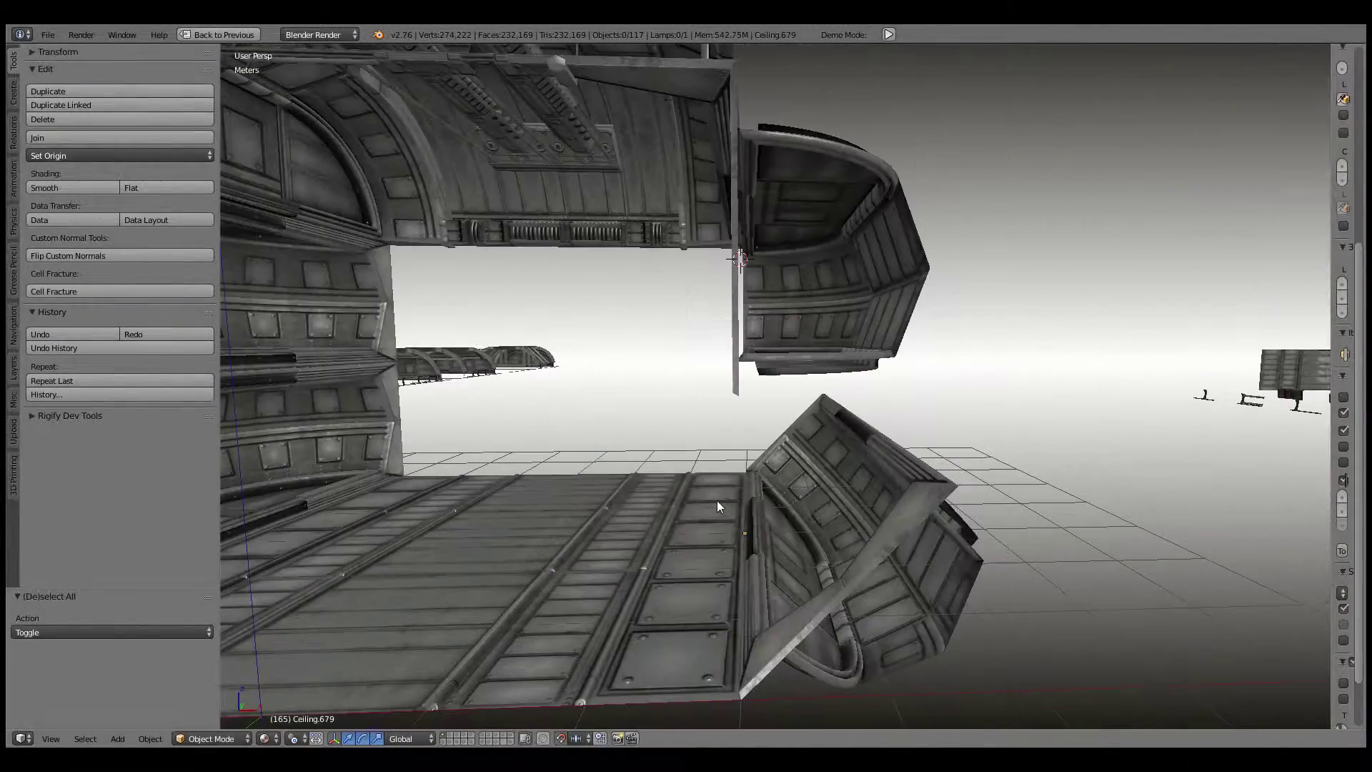
key("ctrl+z")
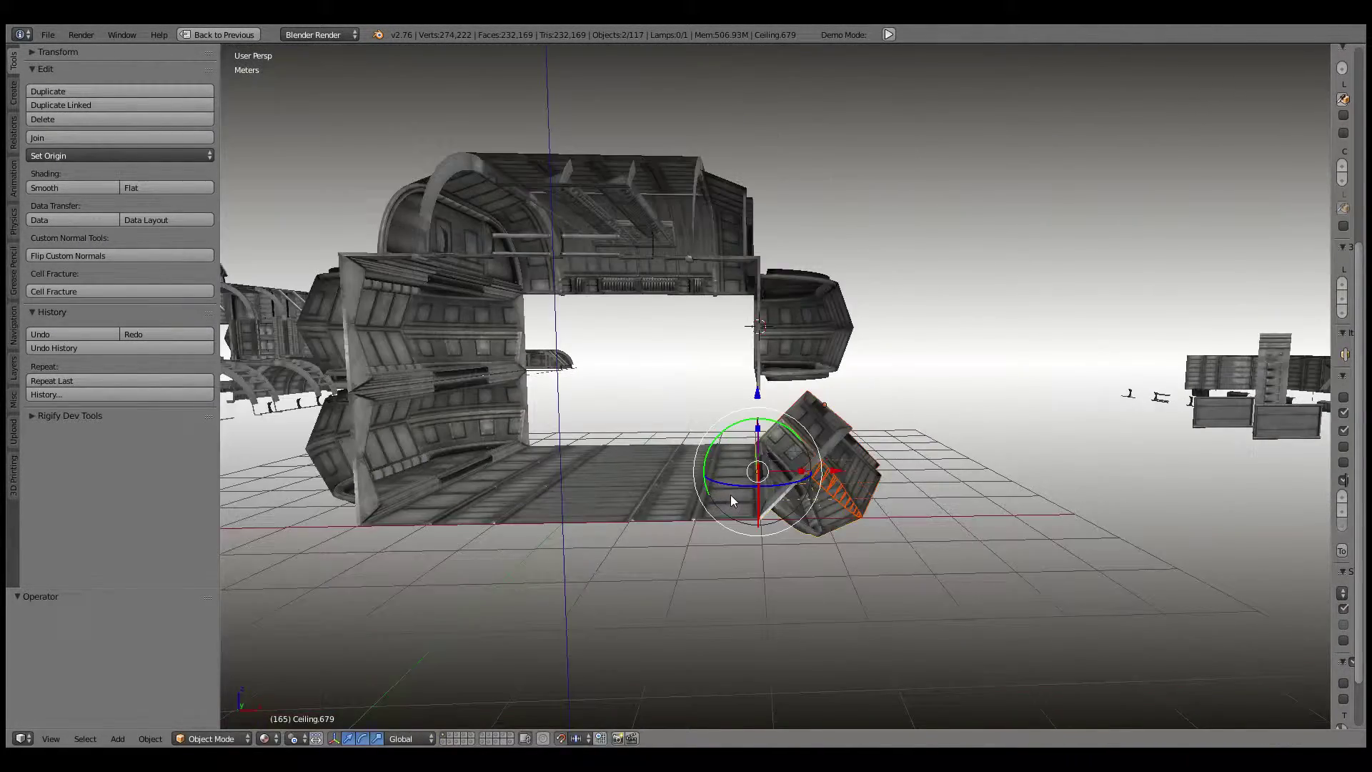
mouse_move(730, 495)
middle_mouse_down()
mouse_move(811, 458)
mouse_move(632, 449)
mouse_move(671, 450)
mouse_move(671, 501)
mouse_move(754, 489)
mouse_move(491, 508)
mouse_move(777, 456)
mouse_move(594, 443)
middle_mouse_up()
key("a")
scroll(594, 443, "down", 5)
scroll(788, 439, "down", 3)
Step: Select all 17 pieces of the corridor section, with a ceiling piece active
middle_click_drag(788, 439, 636, 522)
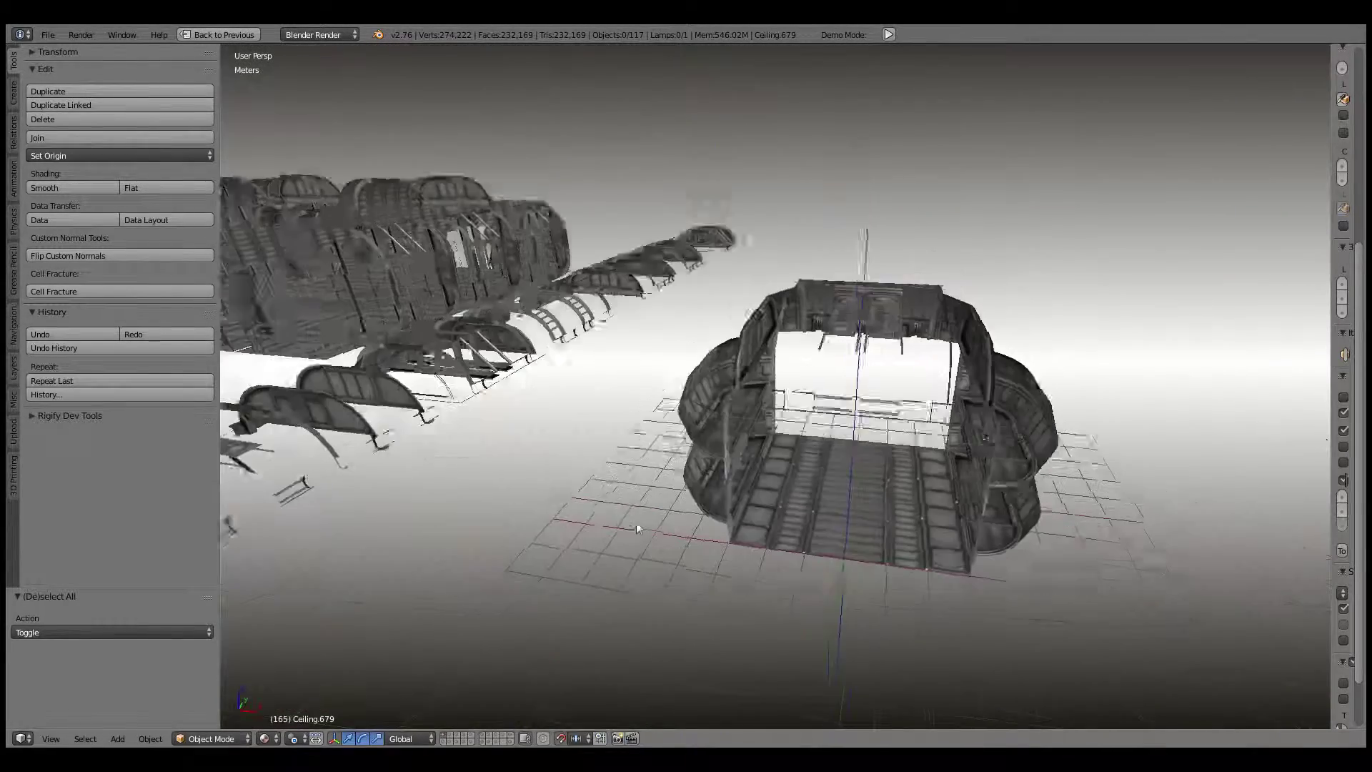
right_click(740, 468)
mouse_move(738, 468)
middle_mouse_down()
mouse_move(749, 428)
mouse_move(808, 368)
mouse_move(874, 356)
mouse_move(830, 407)
mouse_move(813, 507)
mouse_move(916, 500)
mouse_move(869, 552)
mouse_move(917, 589)
mouse_move(918, 619)
middle_mouse_up()
scroll(821, 420, "up", 5)
scroll(916, 590, "down", 3)
key("b")
left_click_drag(918, 619, 645, 273)
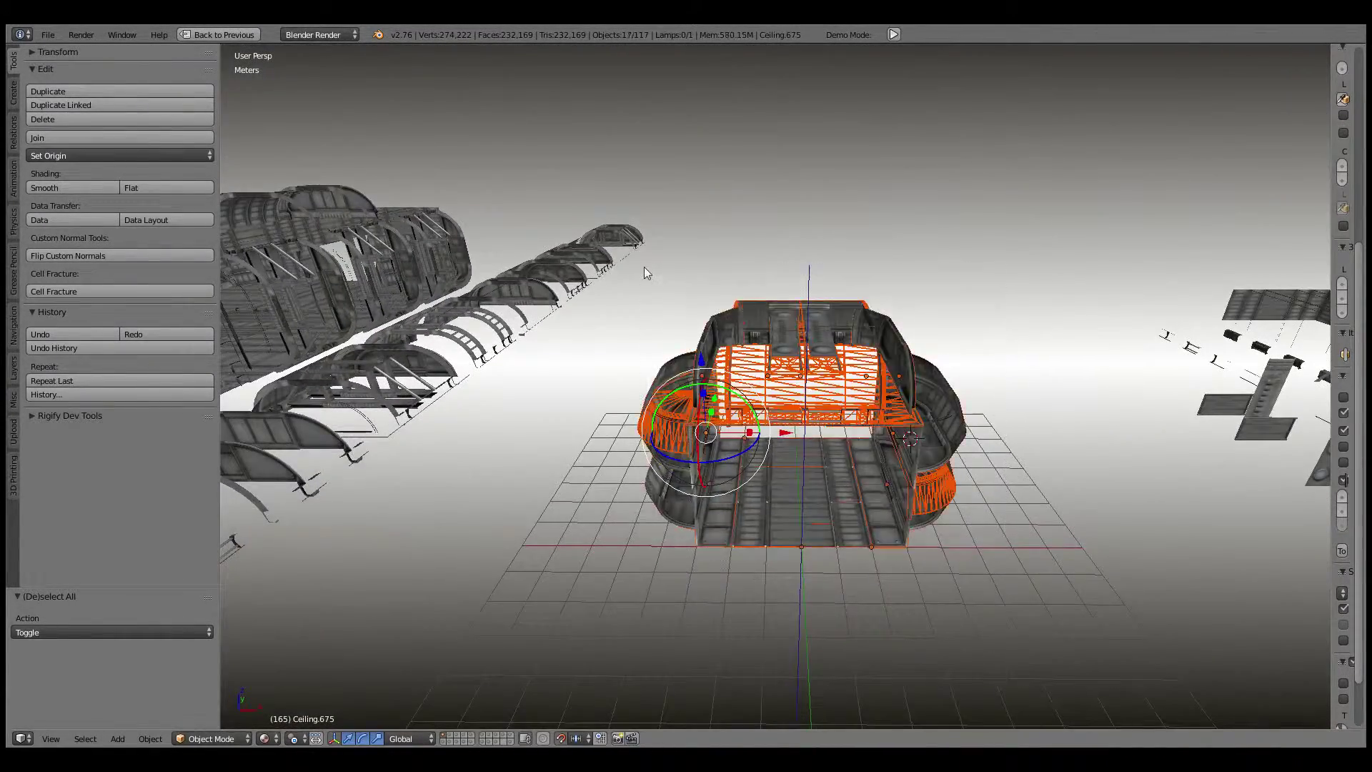
key("g")
right_click(834, 520)
key("g")
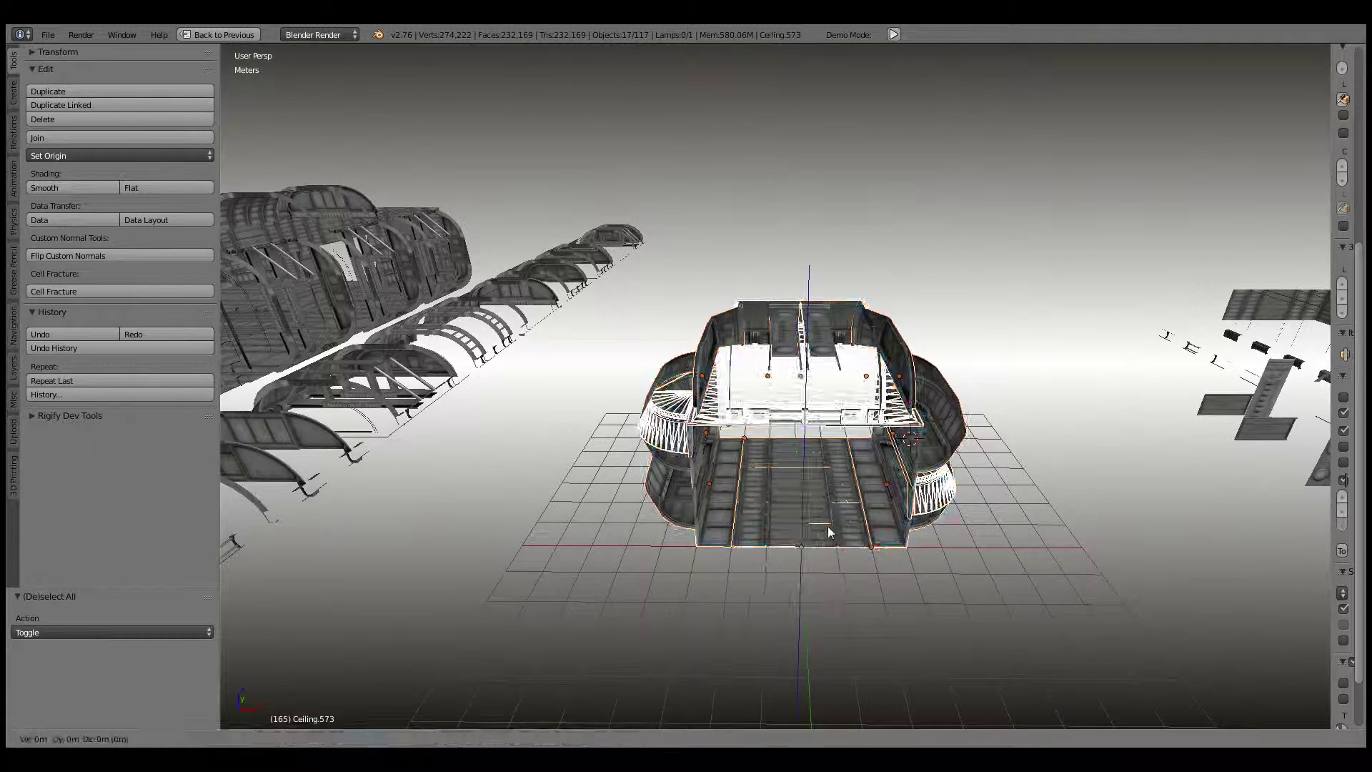
right_click(830, 528)
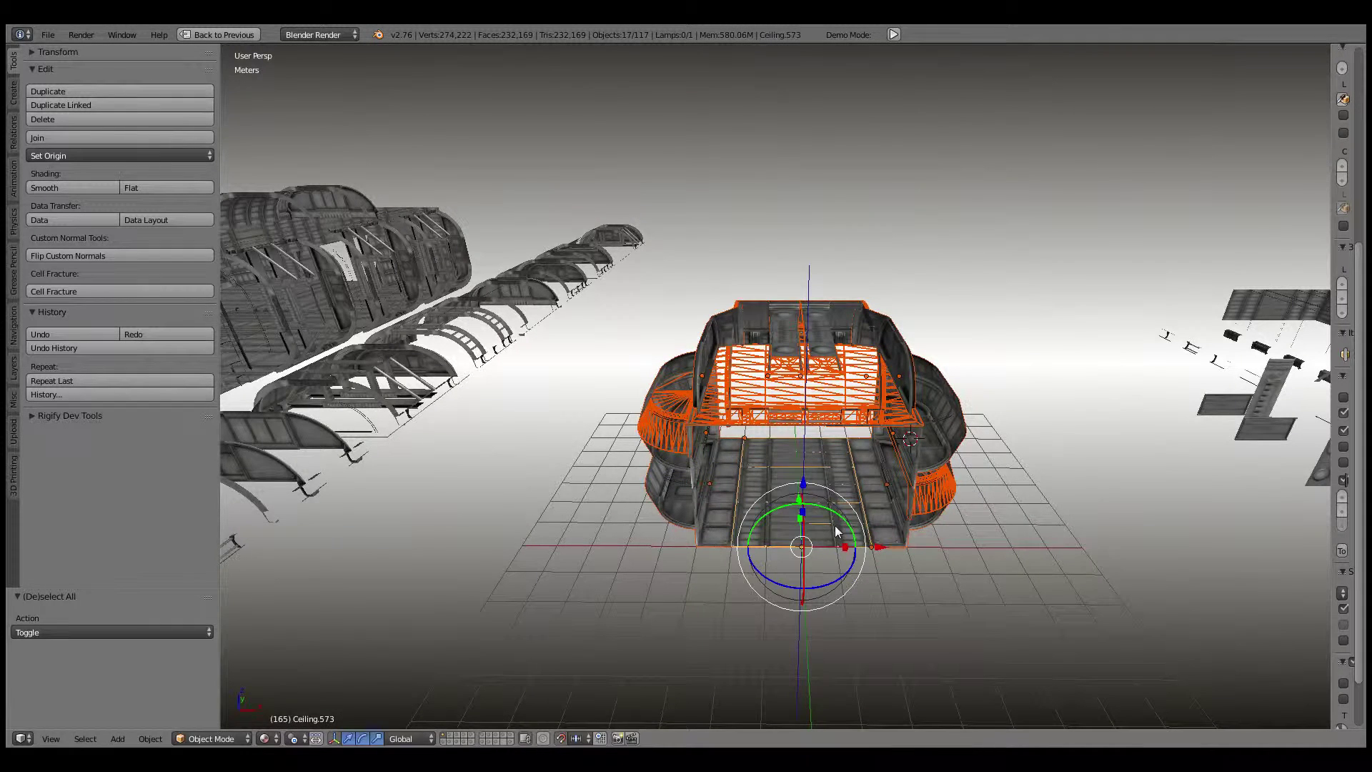
Step: Duplicate the 17-piece section and move the copy 8 m along Y
key("shift+d")
right_click(867, 553)
middle_click_drag(867, 552, 855, 405)
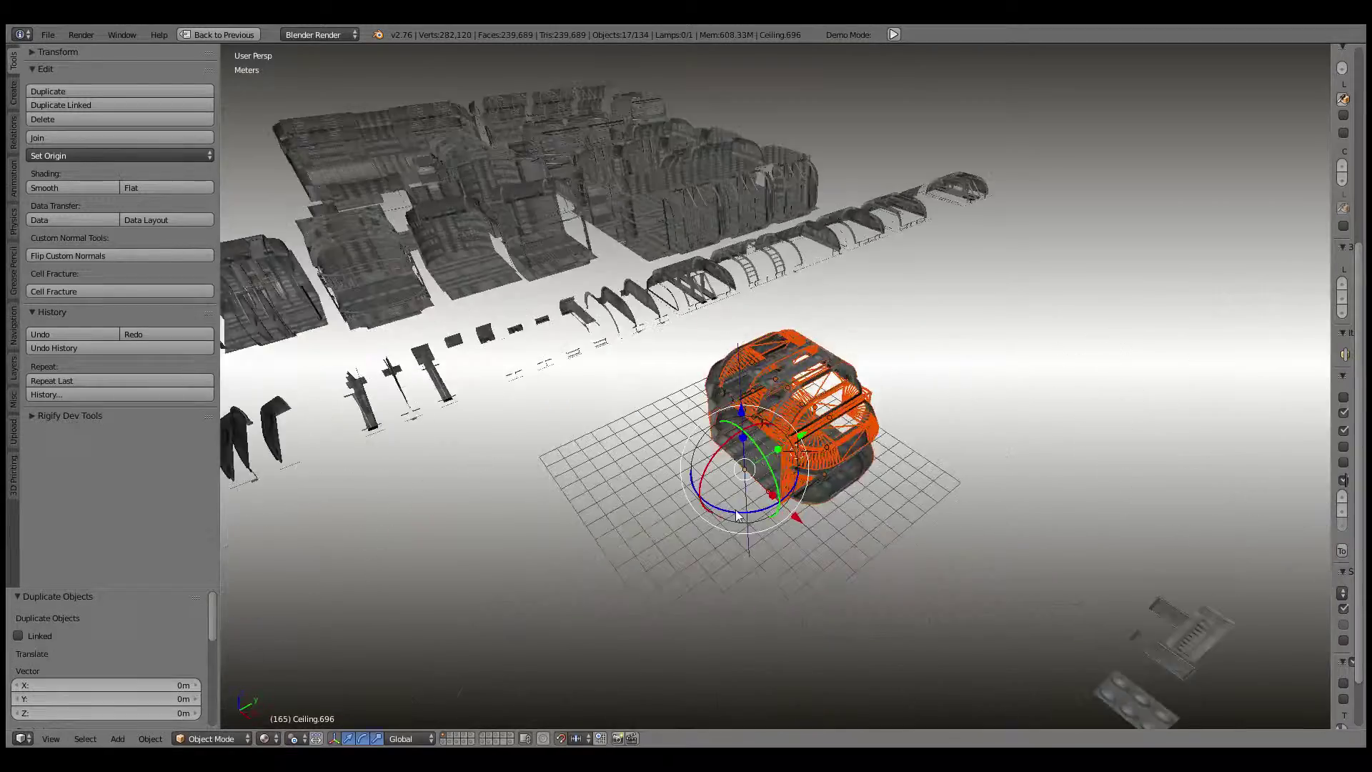
key("g")
key("y")
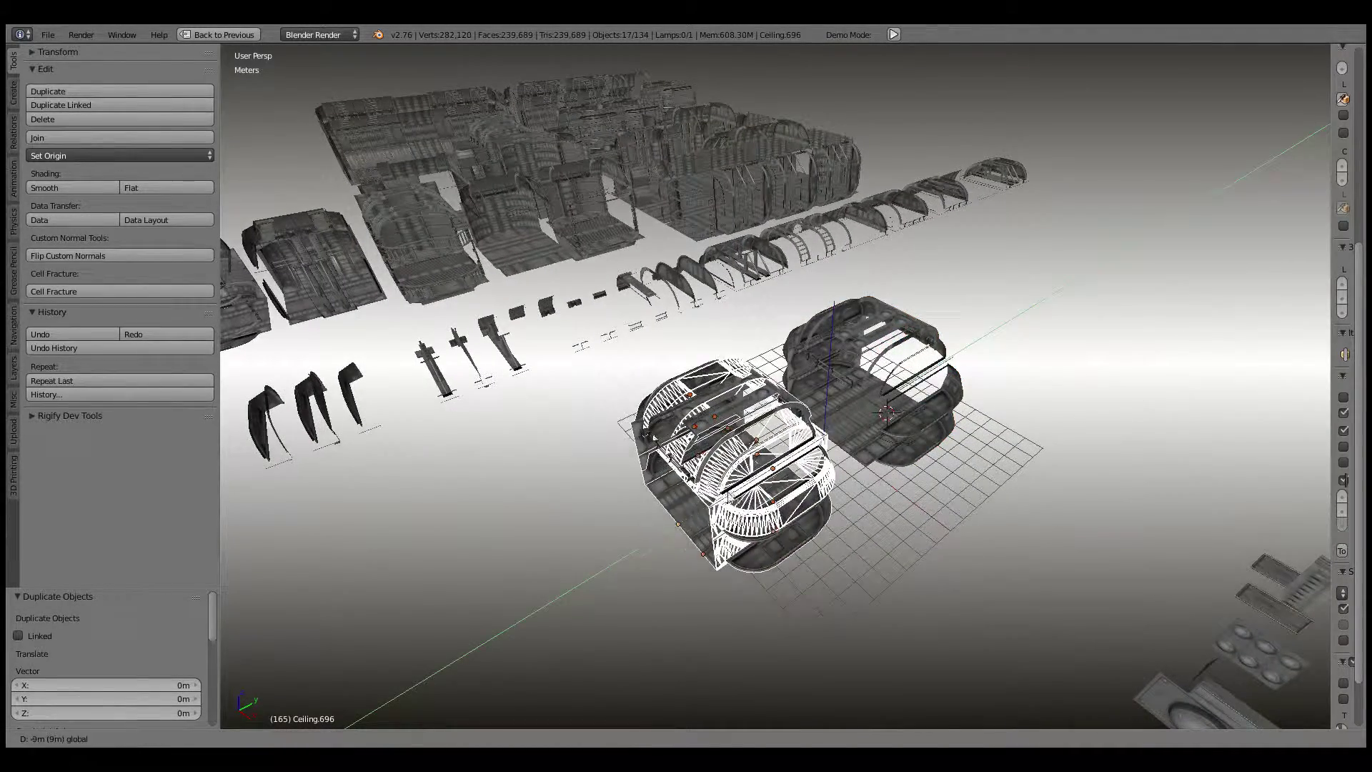
left_click(850, 429)
mouse_move(850, 429)
middle_mouse_down()
mouse_move(834, 464)
mouse_move(754, 474)
middle_mouse_up()
scroll(834, 465, "up", 4)
scroll(800, 470, "up", 2)
Step: Join the 17 copied pieces into one object with Ctrl+J
key("ctrl+j")
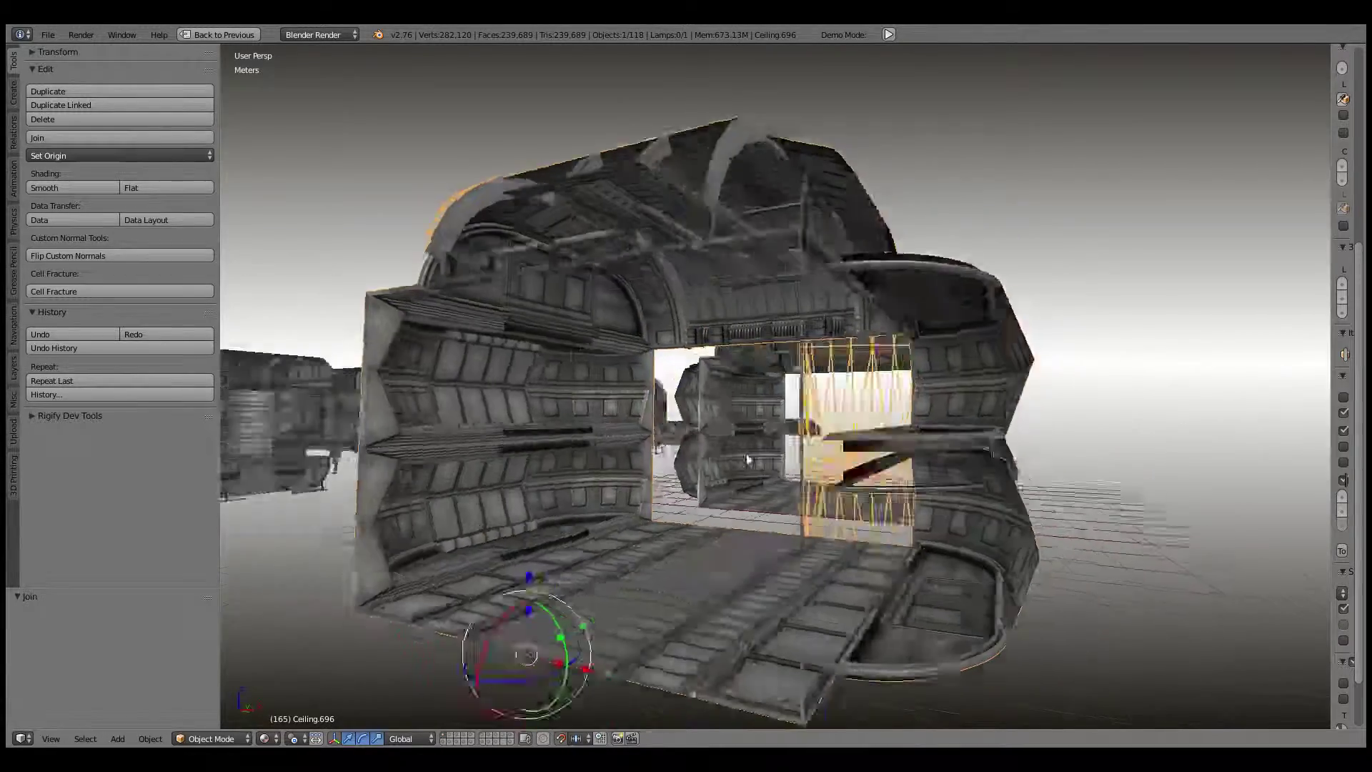
scroll(569, 486, "up", 3)
mouse_move(569, 486)
middle_mouse_down()
mouse_move(737, 484)
mouse_move(609, 470)
mouse_move(591, 481)
mouse_move(704, 493)
mouse_move(756, 428)
mouse_move(839, 392)
mouse_move(719, 456)
mouse_move(772, 487)
mouse_move(839, 448)
middle_mouse_up()
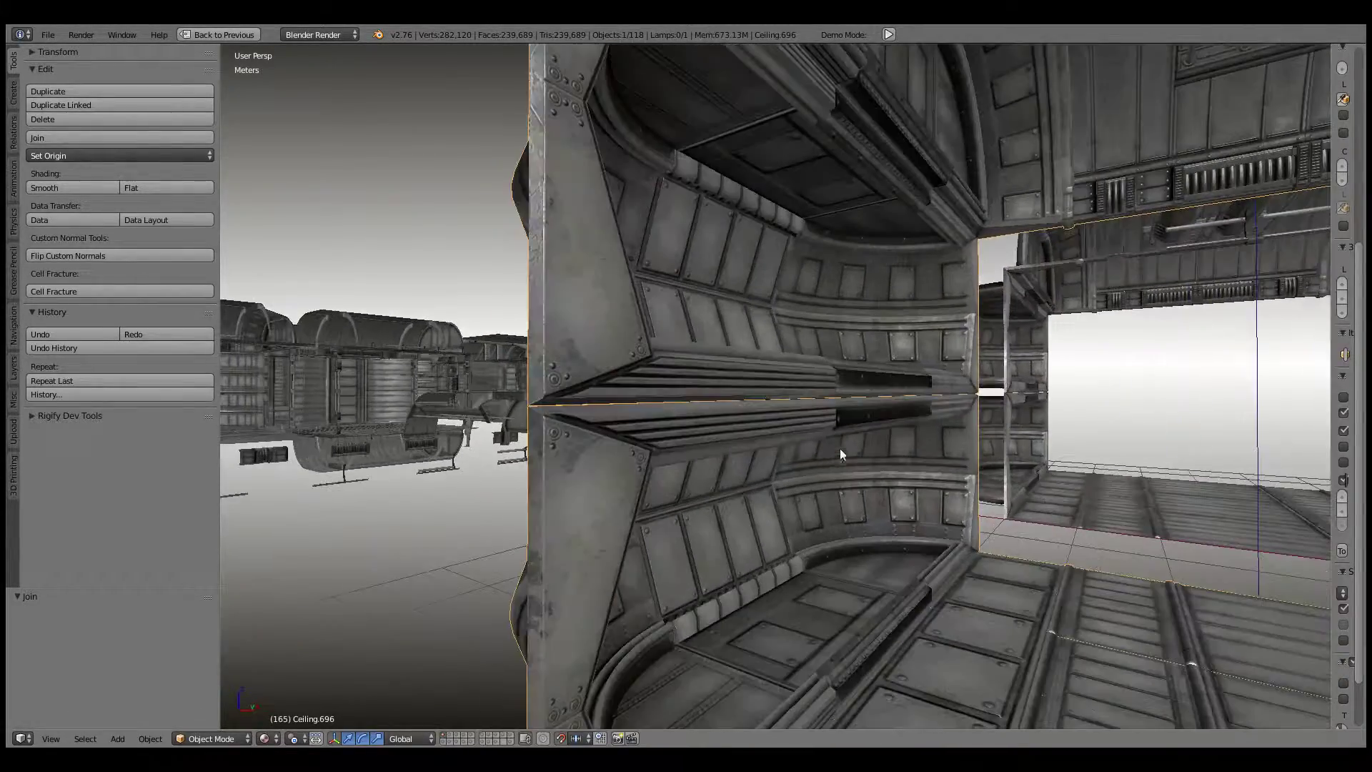
Step: In Edit Mode, select all geometry of the joined section and its boundary loop
key("Tab")
right_click(649, 429)
middle_click_drag(649, 429, 645, 463)
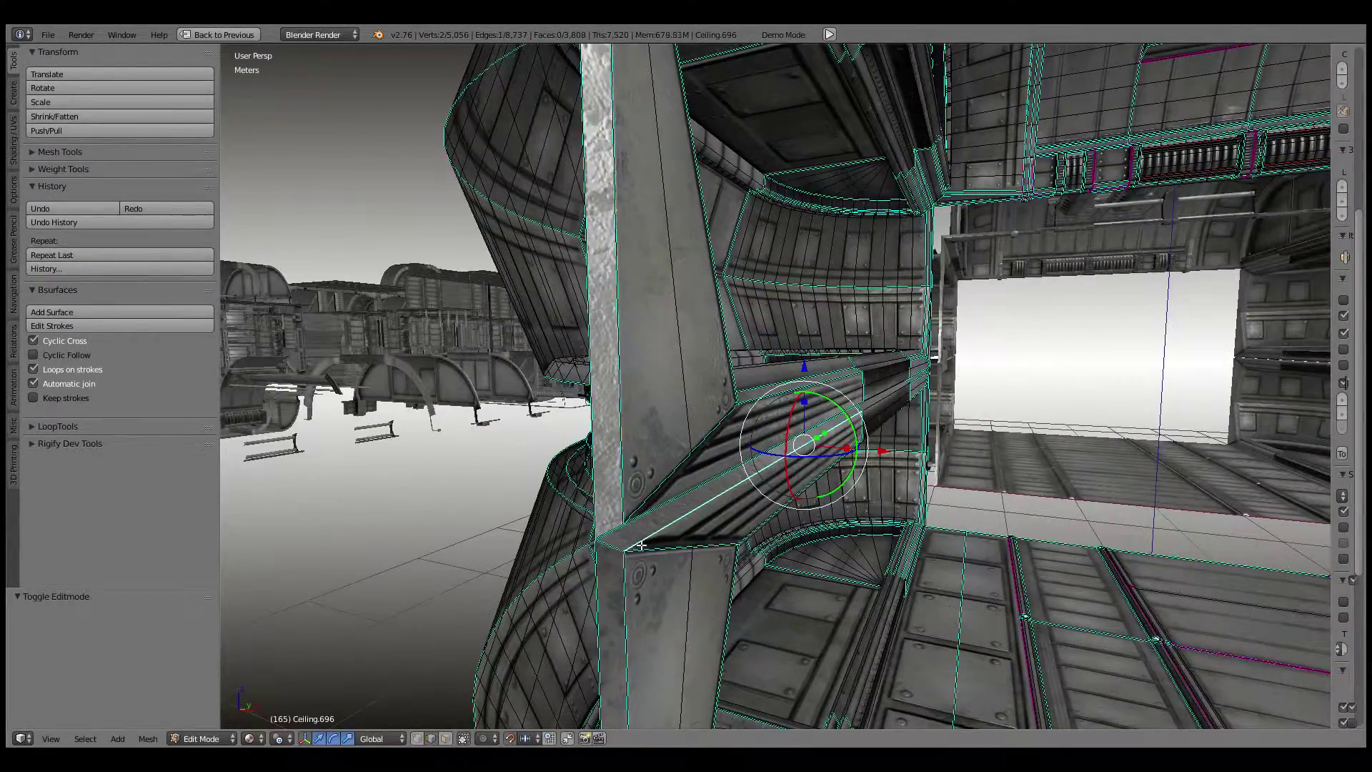
middle_click_drag(641, 545, 721, 457)
key("a")
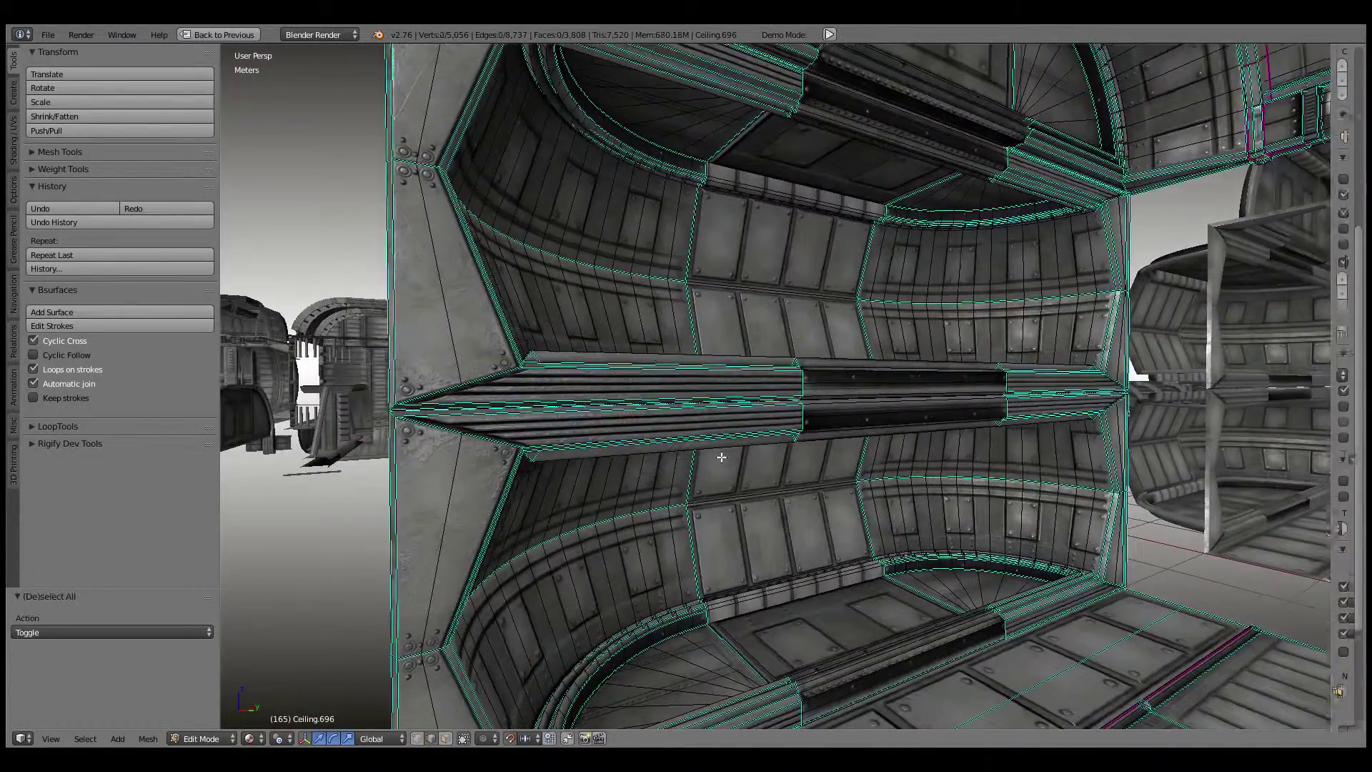
key("a")
key("ctrl+e")
left_click(693, 705)
Step: Mark the boundary edges sharp and remove doubles, merging 936 vertices
key("w")
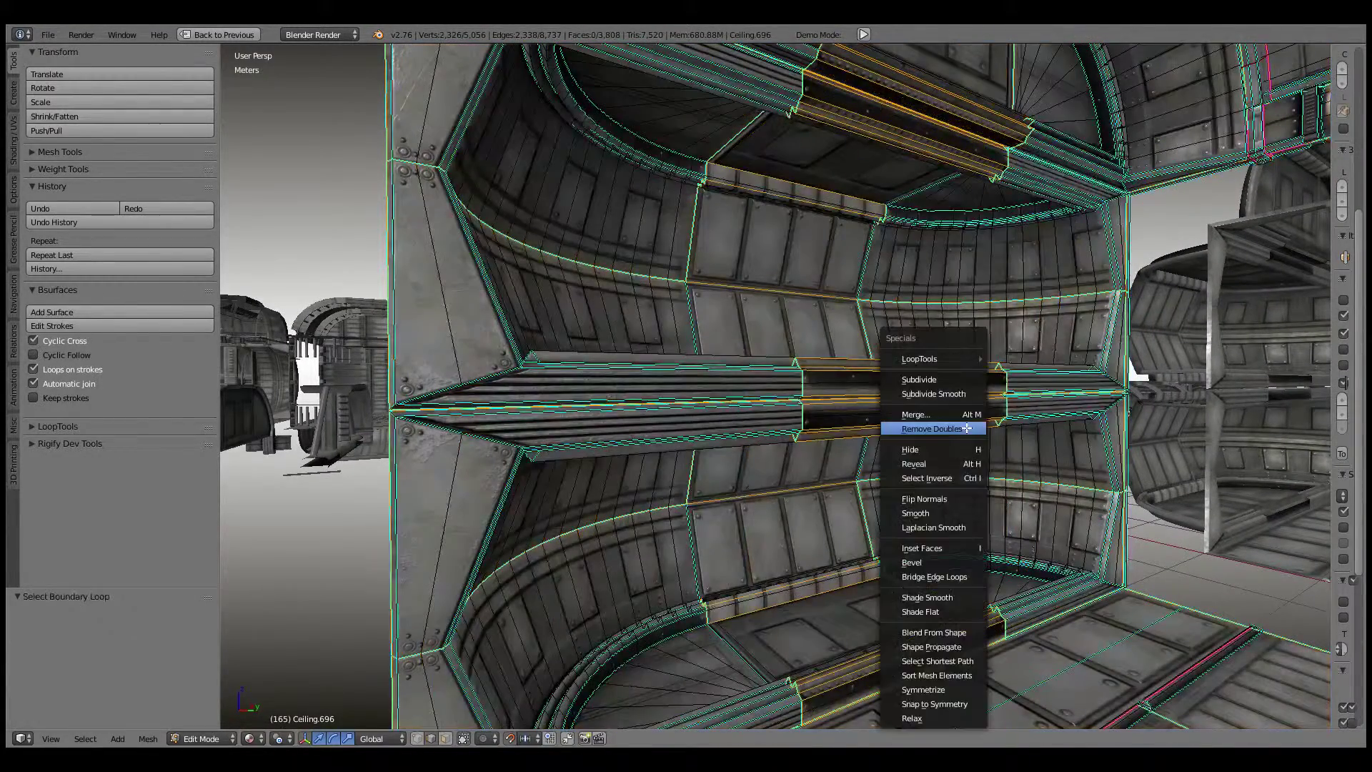
key("ctrl+e")
left_click(1016, 185)
key("ctrl+e")
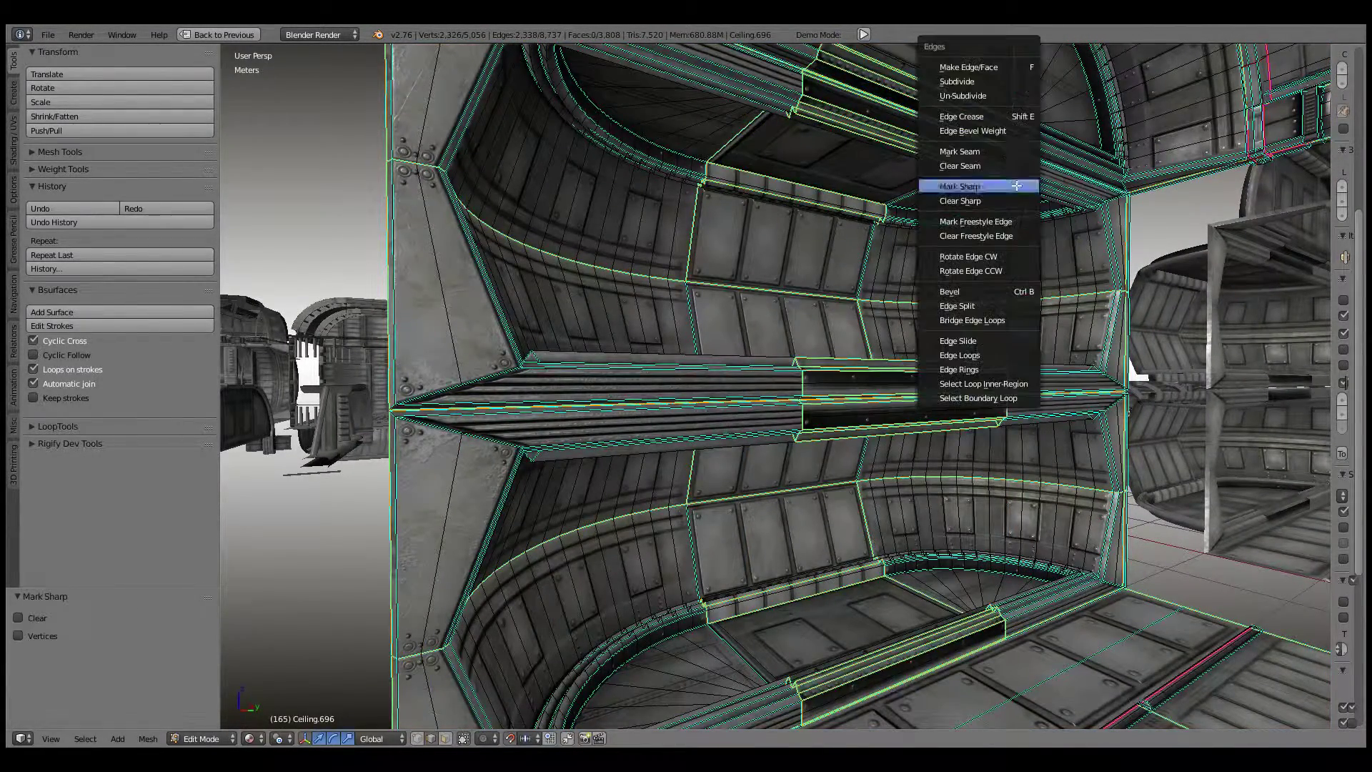
left_click(1004, 150)
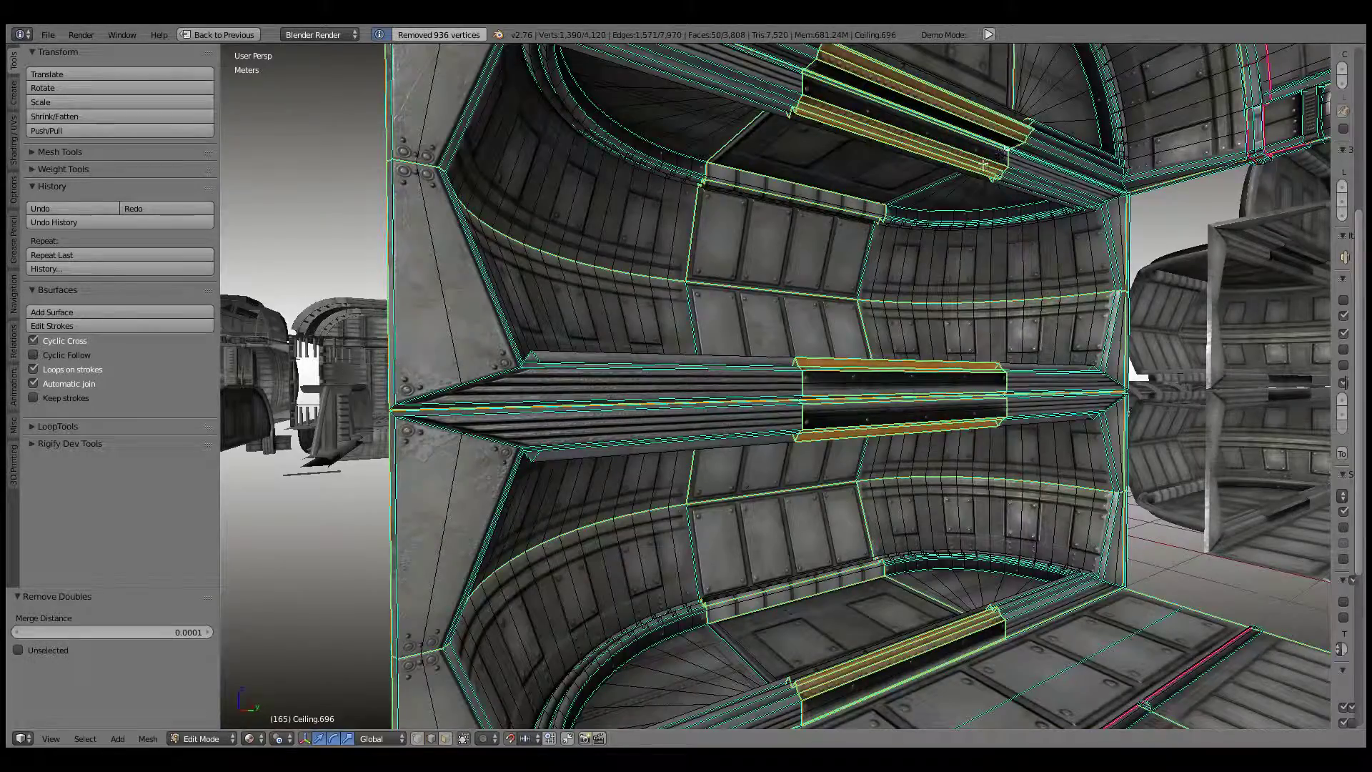
Step: Inspect the merged seams and select two edges on the corridor spike
middle_click_drag(719, 321, 802, 334)
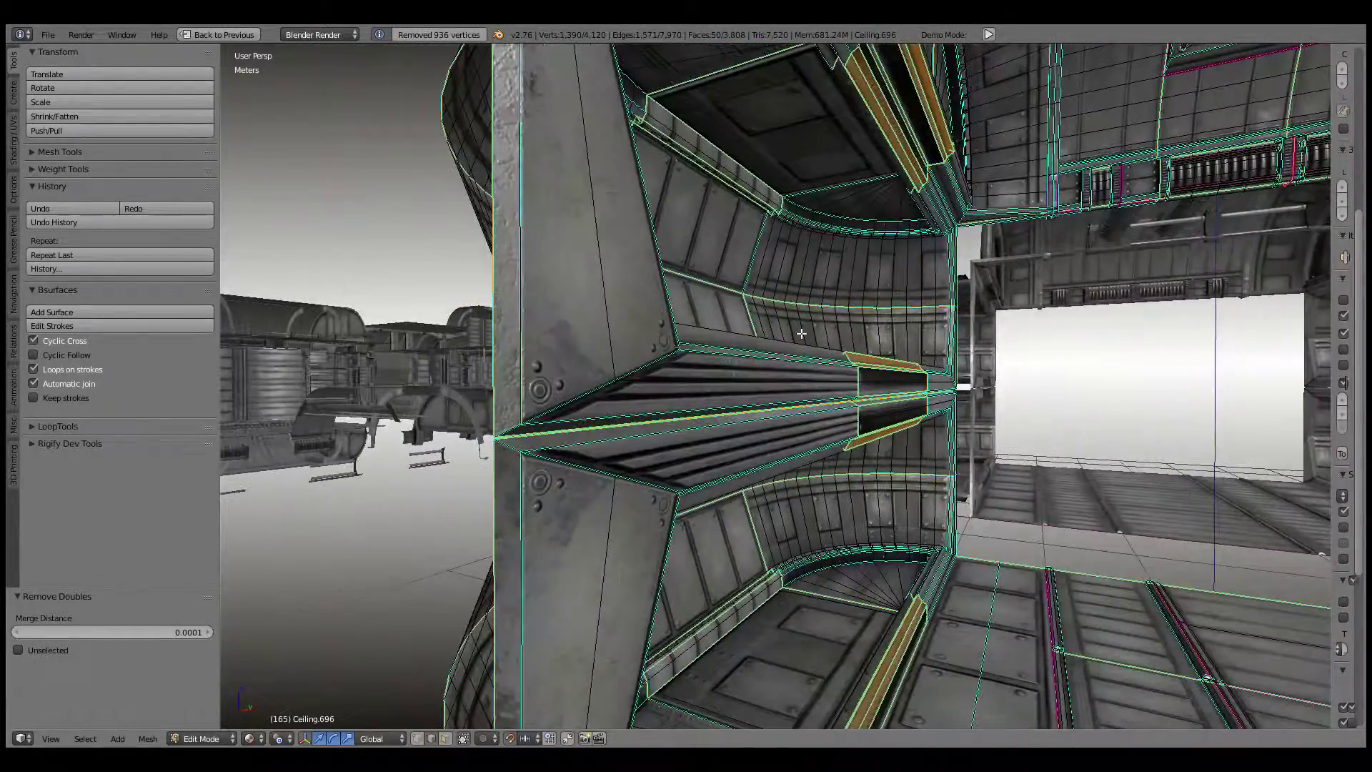
scroll(744, 527, "up", 2)
scroll(763, 535, "up", 1)
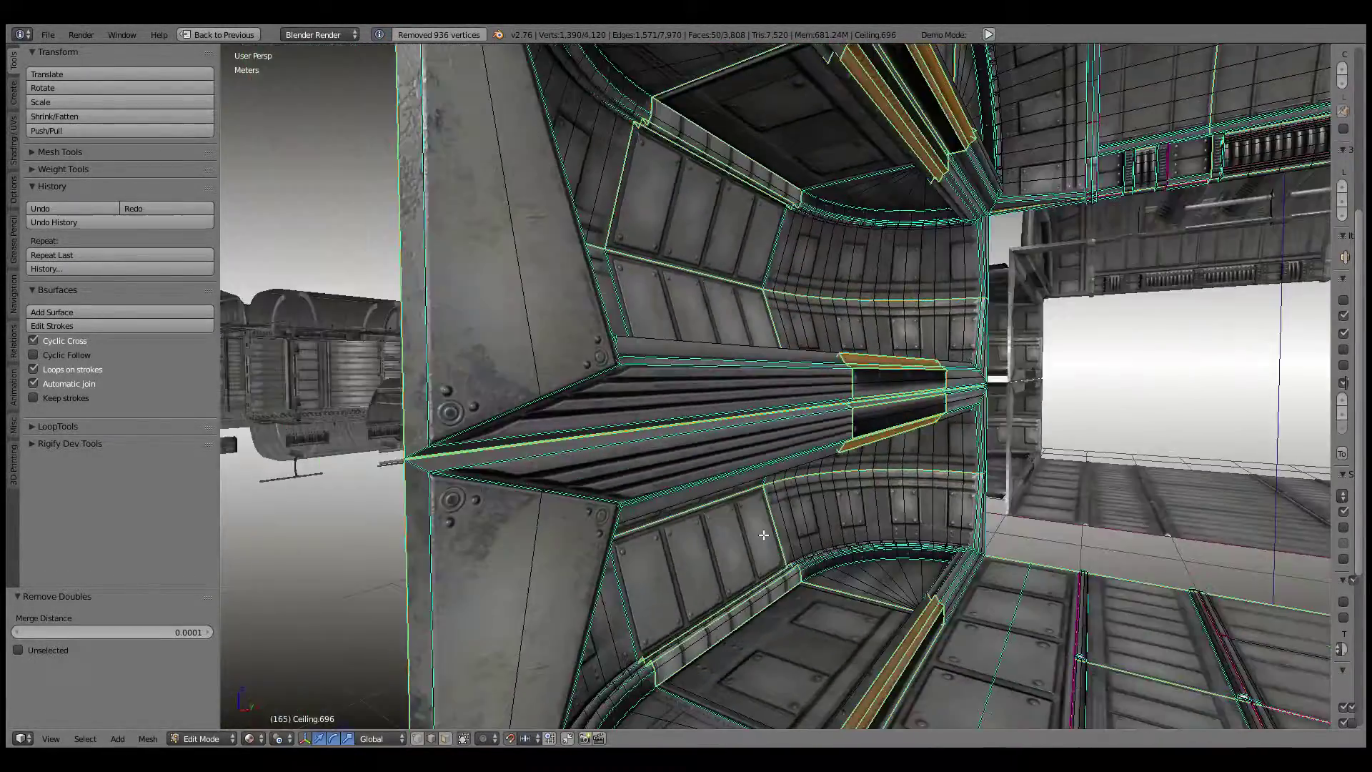
mouse_move(459, 608)
middle_mouse_down()
mouse_move(505, 588)
mouse_move(335, 635)
middle_mouse_up()
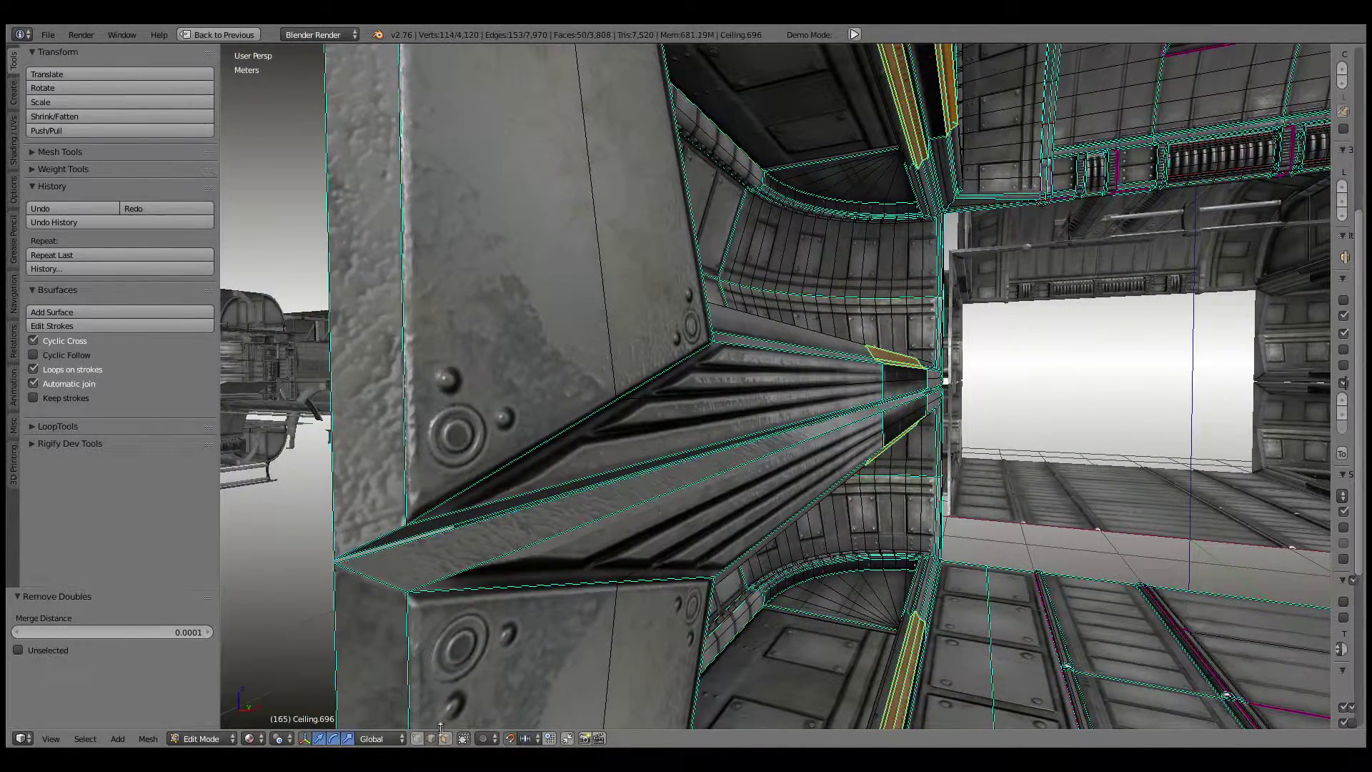
middle_click_drag(784, 503, 429, 673)
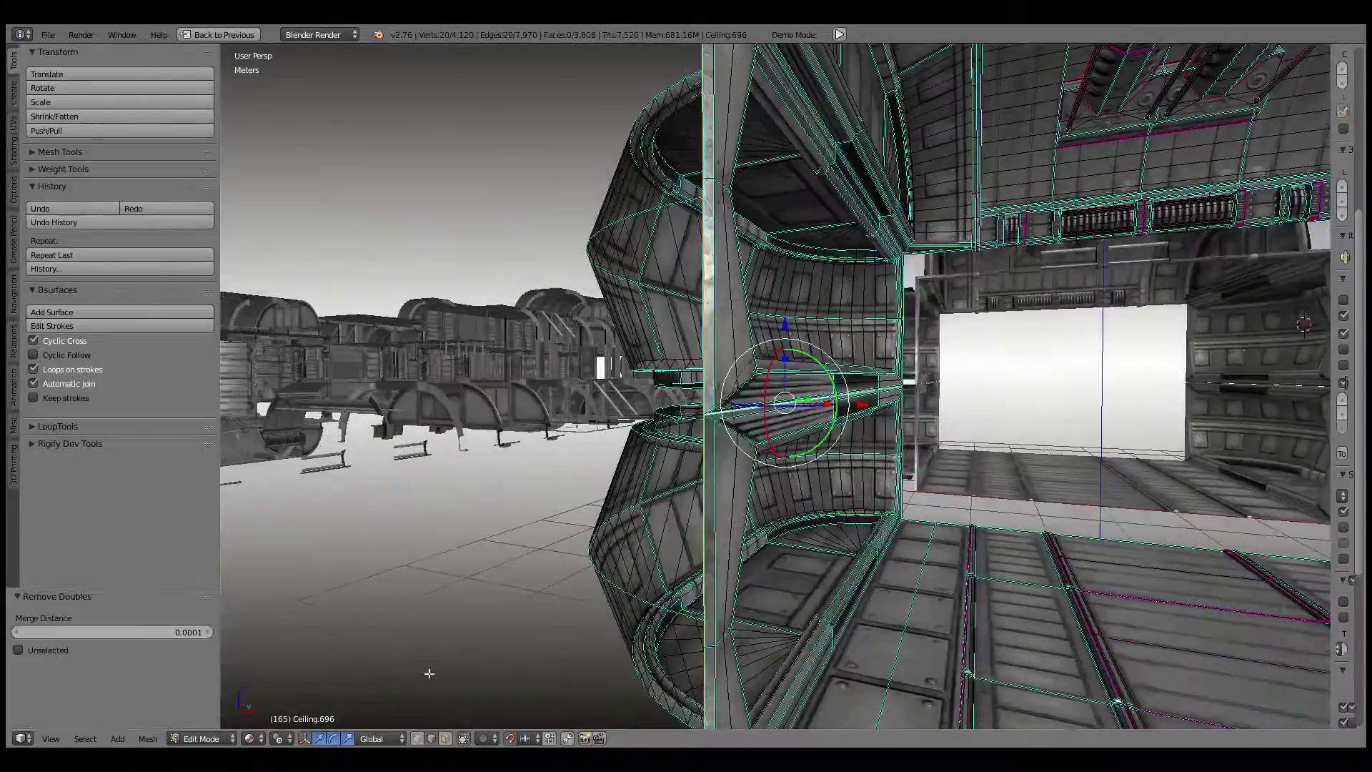
mouse_move(454, 748)
middle_mouse_down()
mouse_move(791, 448)
mouse_move(774, 435)
mouse_move(858, 410)
mouse_move(828, 472)
middle_mouse_up()
right_click(858, 410)
right_click(865, 399, "shift")
Step: Add the long spike edge and flatten the selected spike edges to zero Z height
scroll(843, 436, "up", 3)
scroll(836, 457, "up", 3)
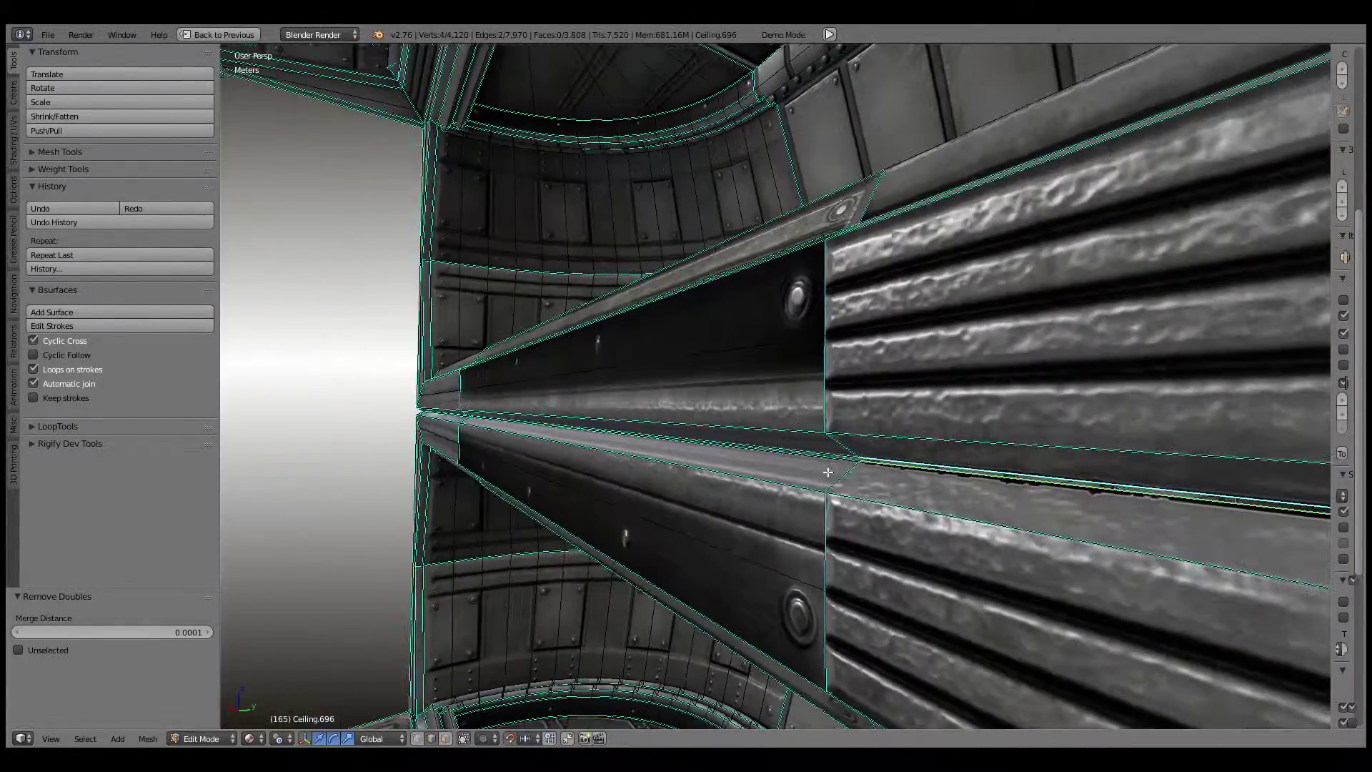
middle_click_drag(735, 466, 719, 496)
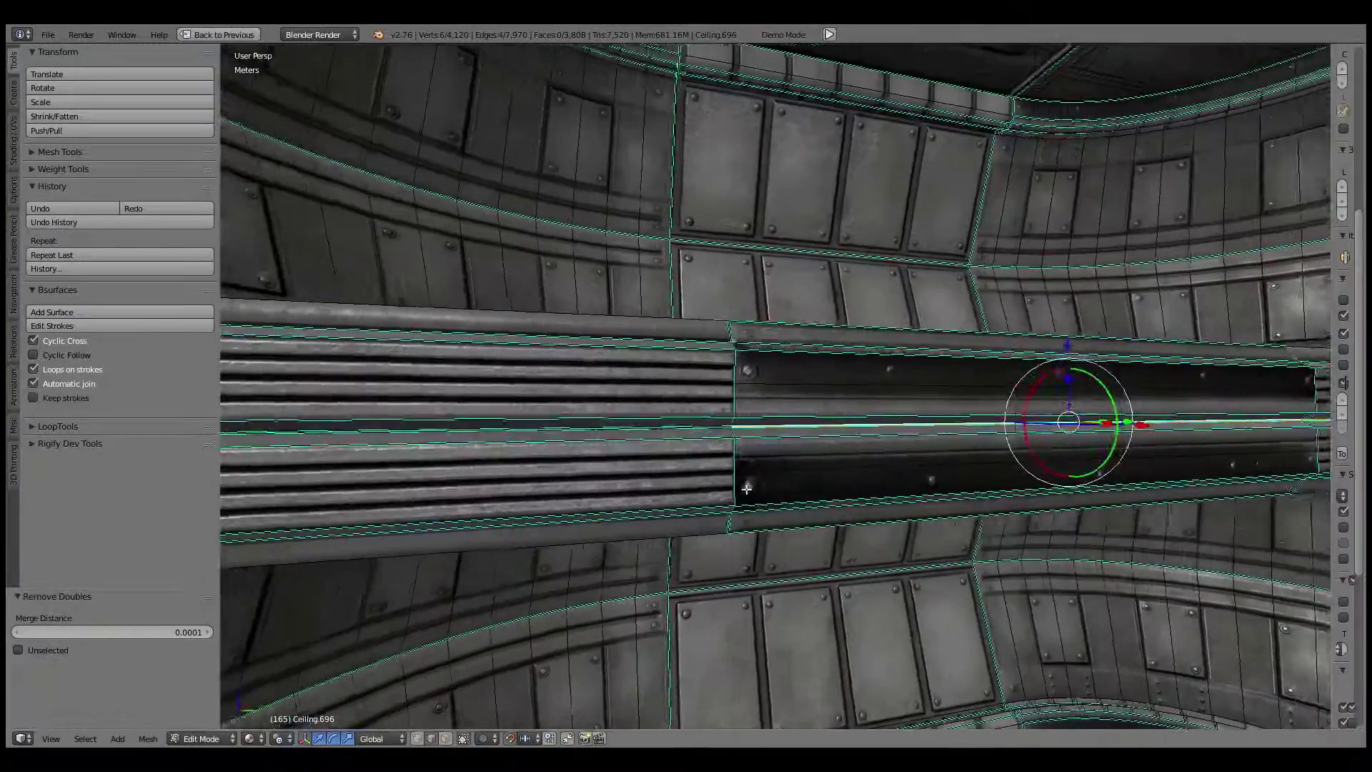
scroll(719, 496, "down", 4)
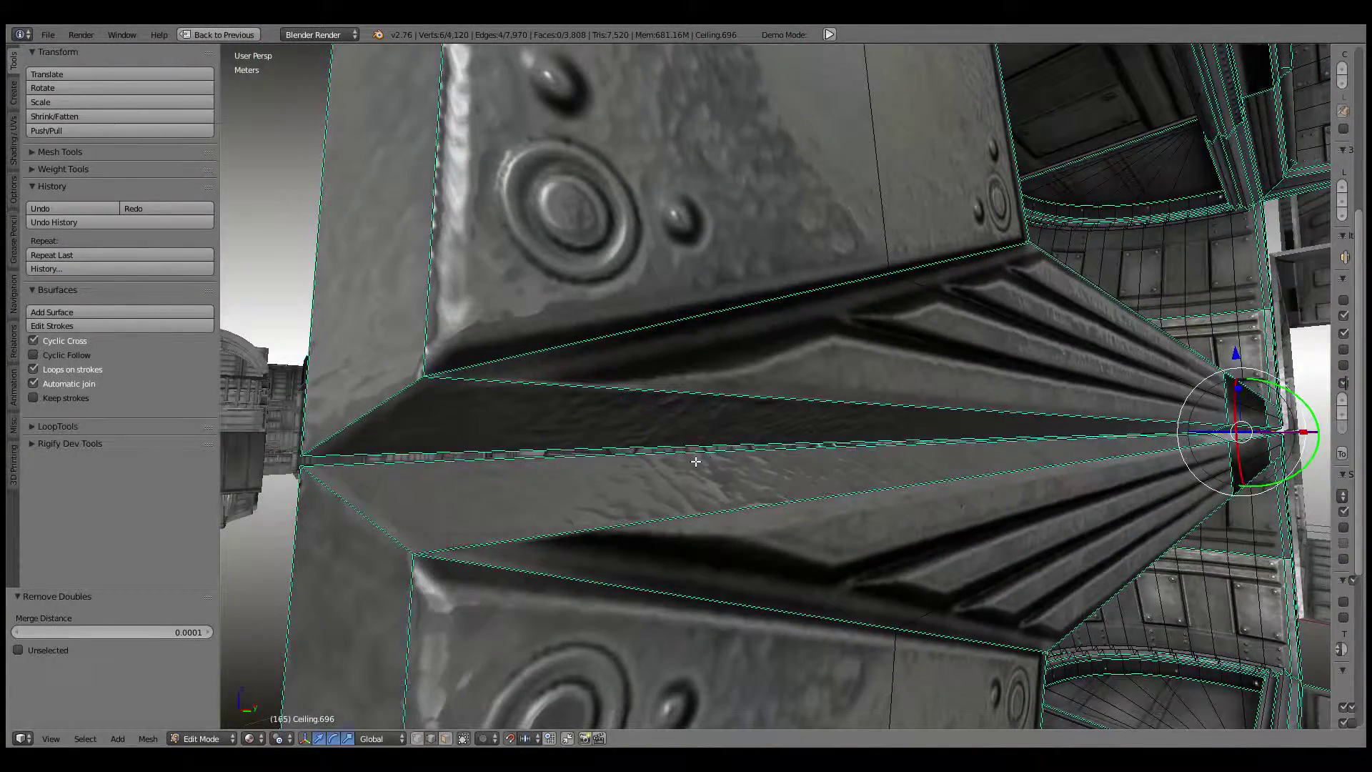
middle_click_drag(695, 461, 679, 447)
right_click(679, 448, "shift")
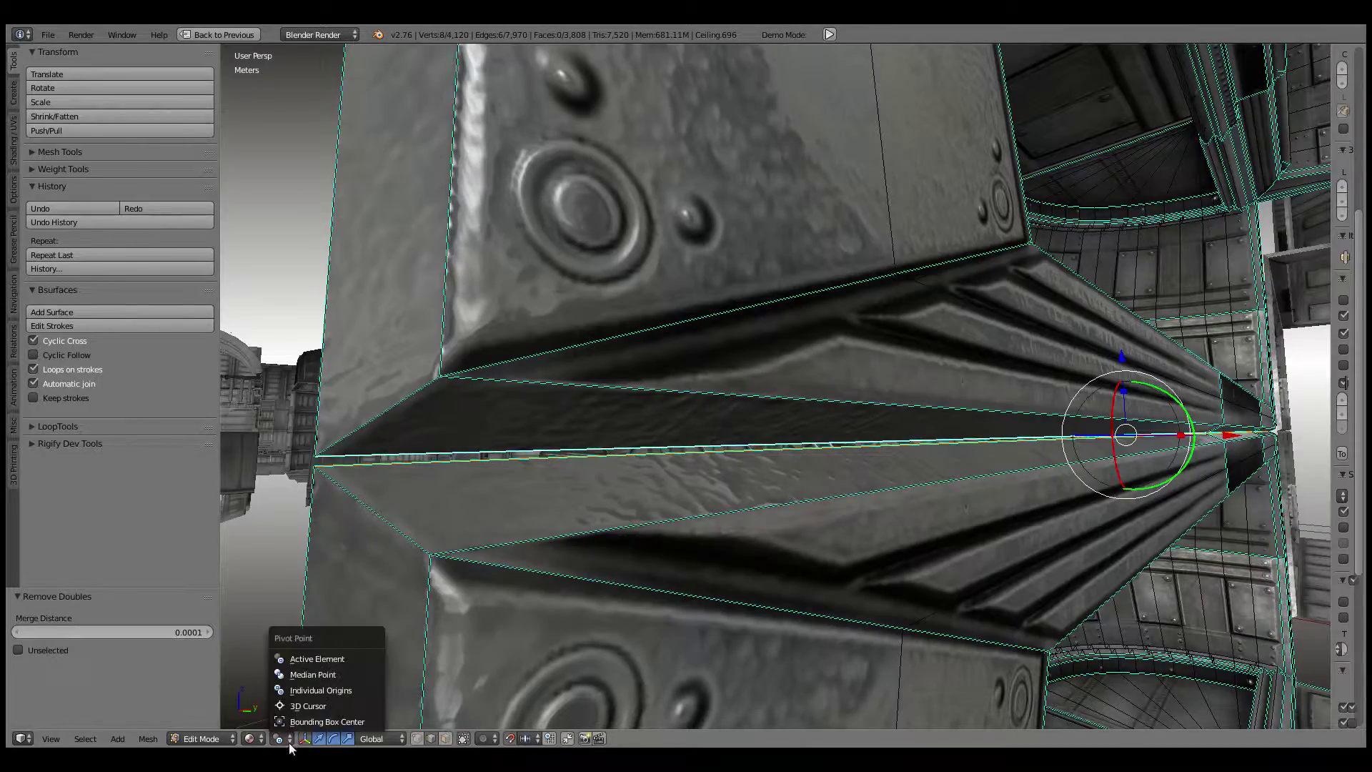
left_click(314, 676)
type("0")
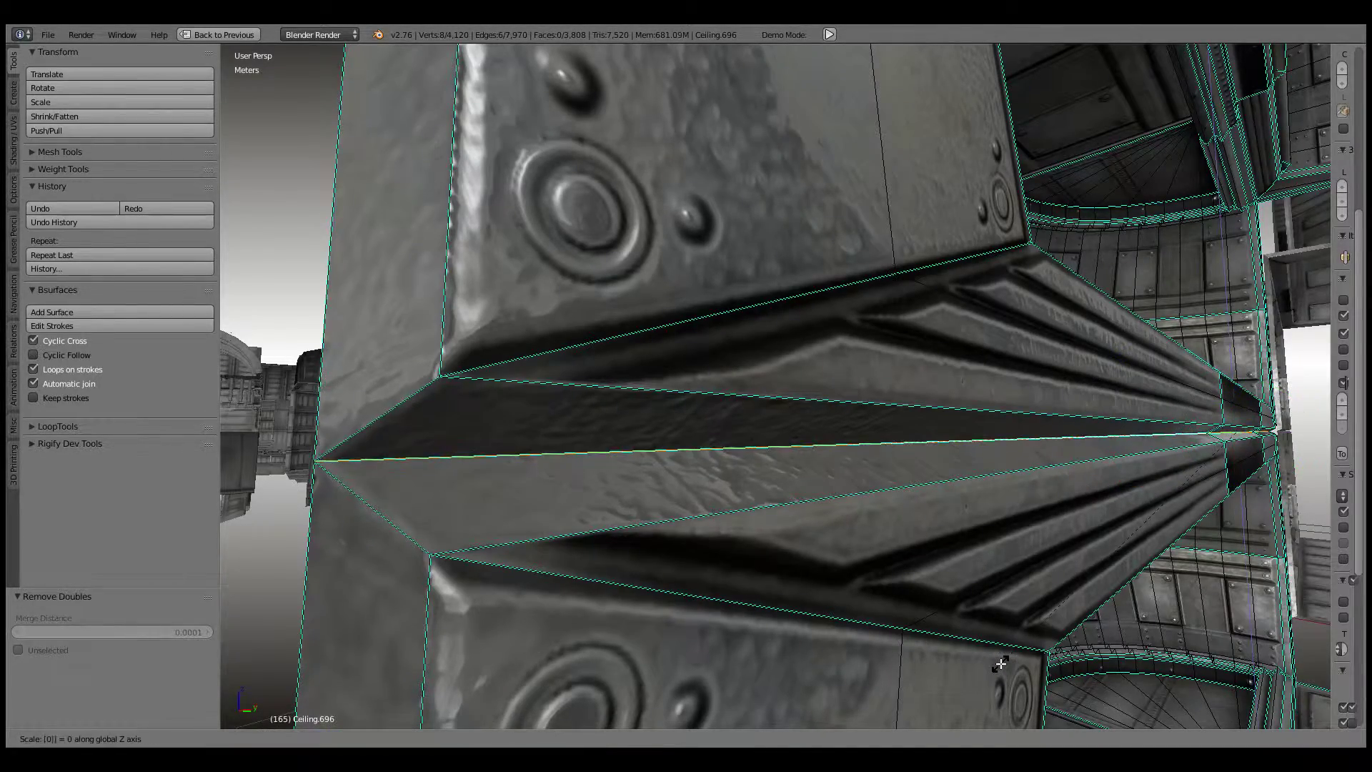
key("Return")
Step: Select the vertices along the dark ribbed beam, including its end vertex
mouse_move(1000, 664)
middle_mouse_down()
mouse_move(599, 380)
mouse_move(859, 381)
middle_mouse_up()
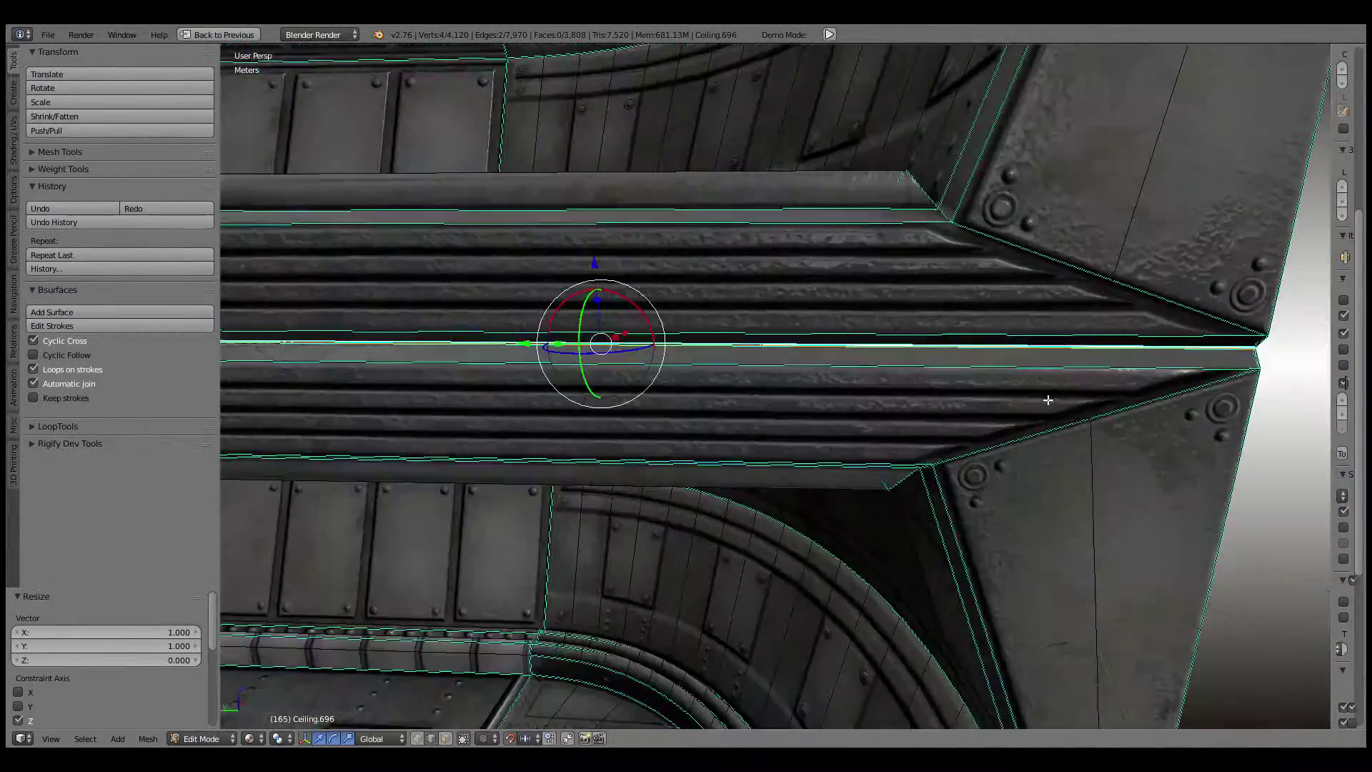
mouse_move(1105, 348)
middle_mouse_down()
mouse_move(505, 450)
mouse_move(713, 412)
middle_mouse_up()
right_click(506, 450, "shift")
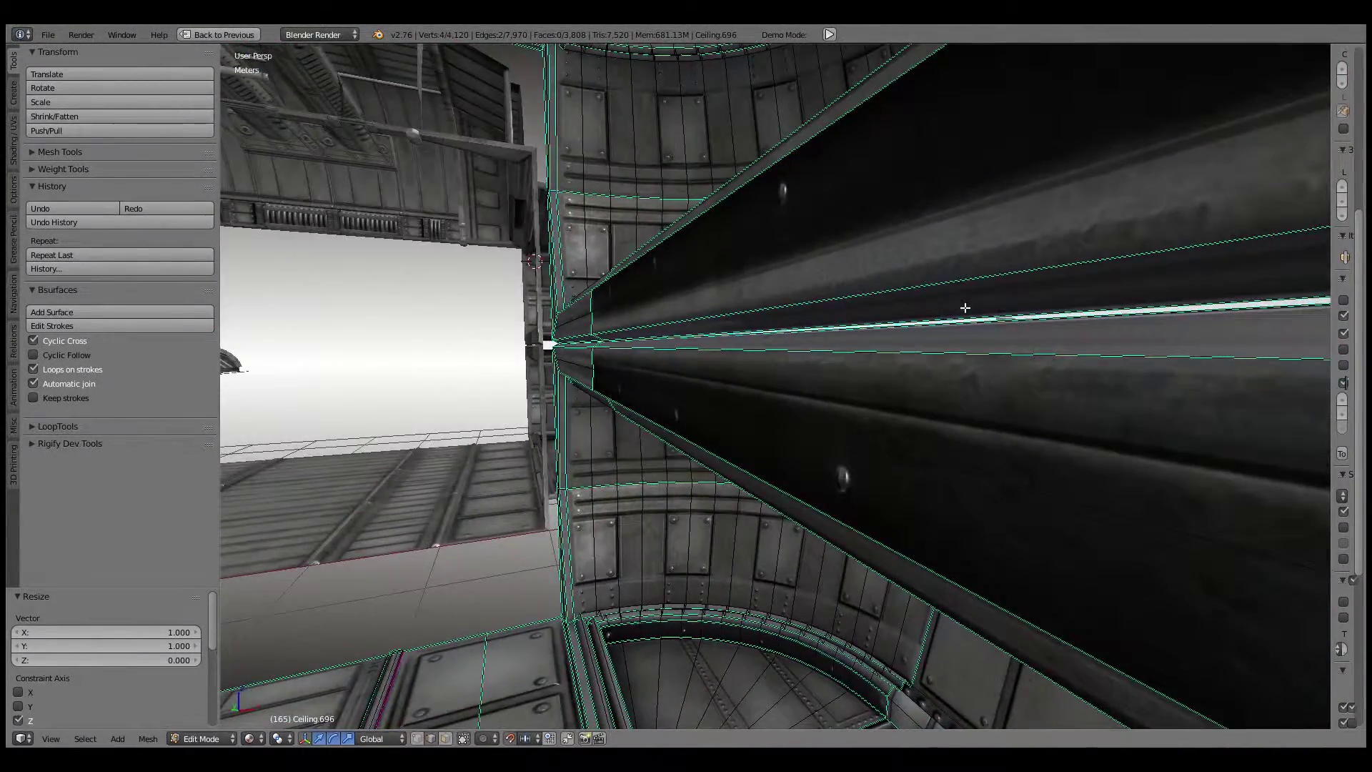
right_click(962, 336, "shift")
mouse_move(962, 336)
middle_mouse_down()
mouse_move(816, 436)
mouse_move(883, 256)
mouse_move(1039, 524)
middle_mouse_up()
right_click(875, 272, "shift")
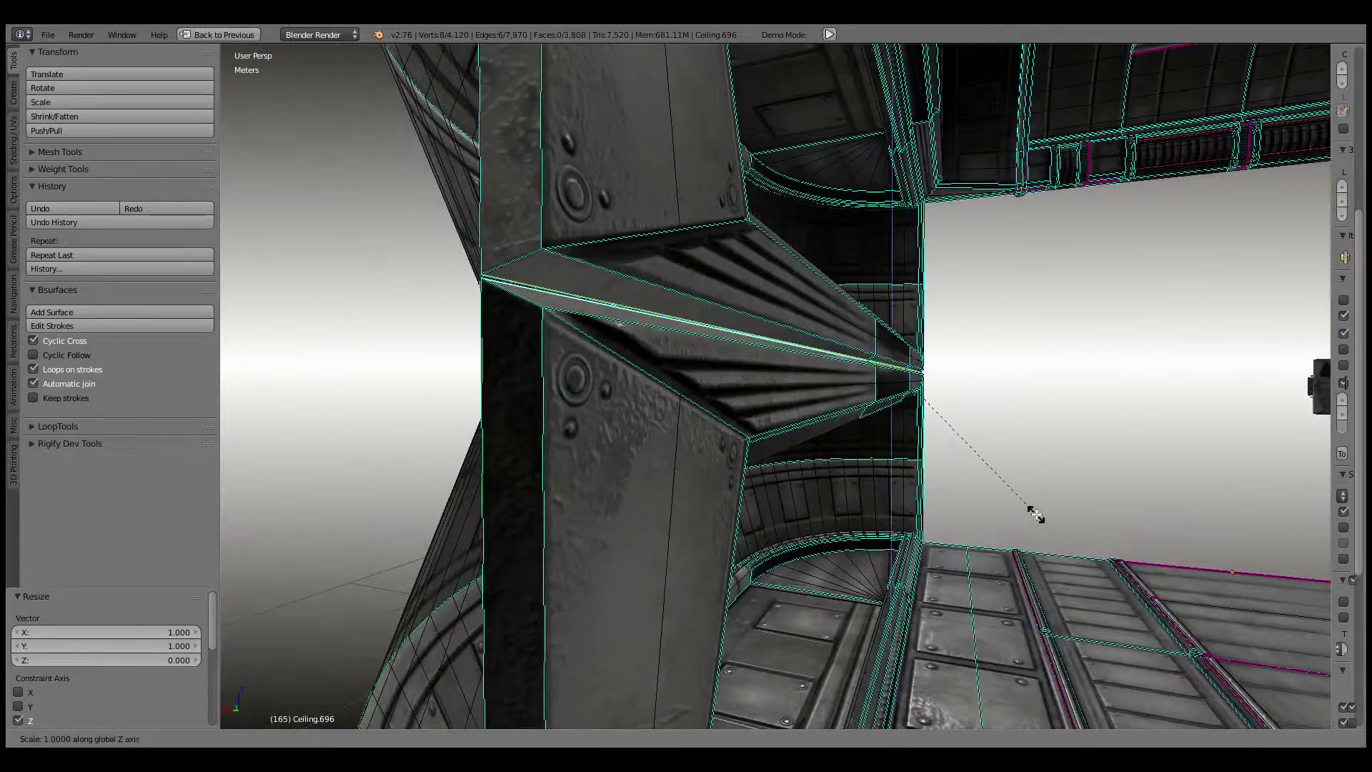
middle_click_drag(1037, 514, 787, 336)
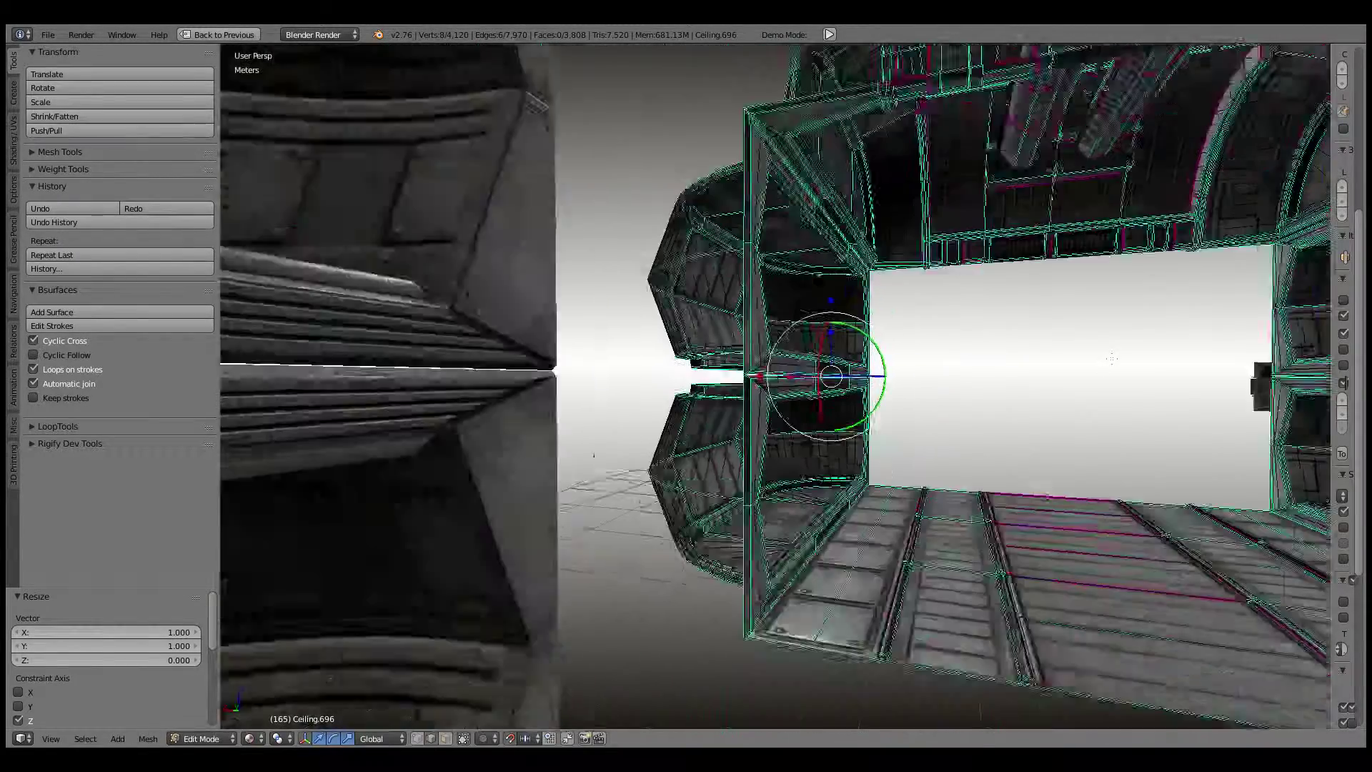
Step: Select all geometry and remove doubles again, merging 14 vertices
key("a")
key("w")
left_click(821, 413)
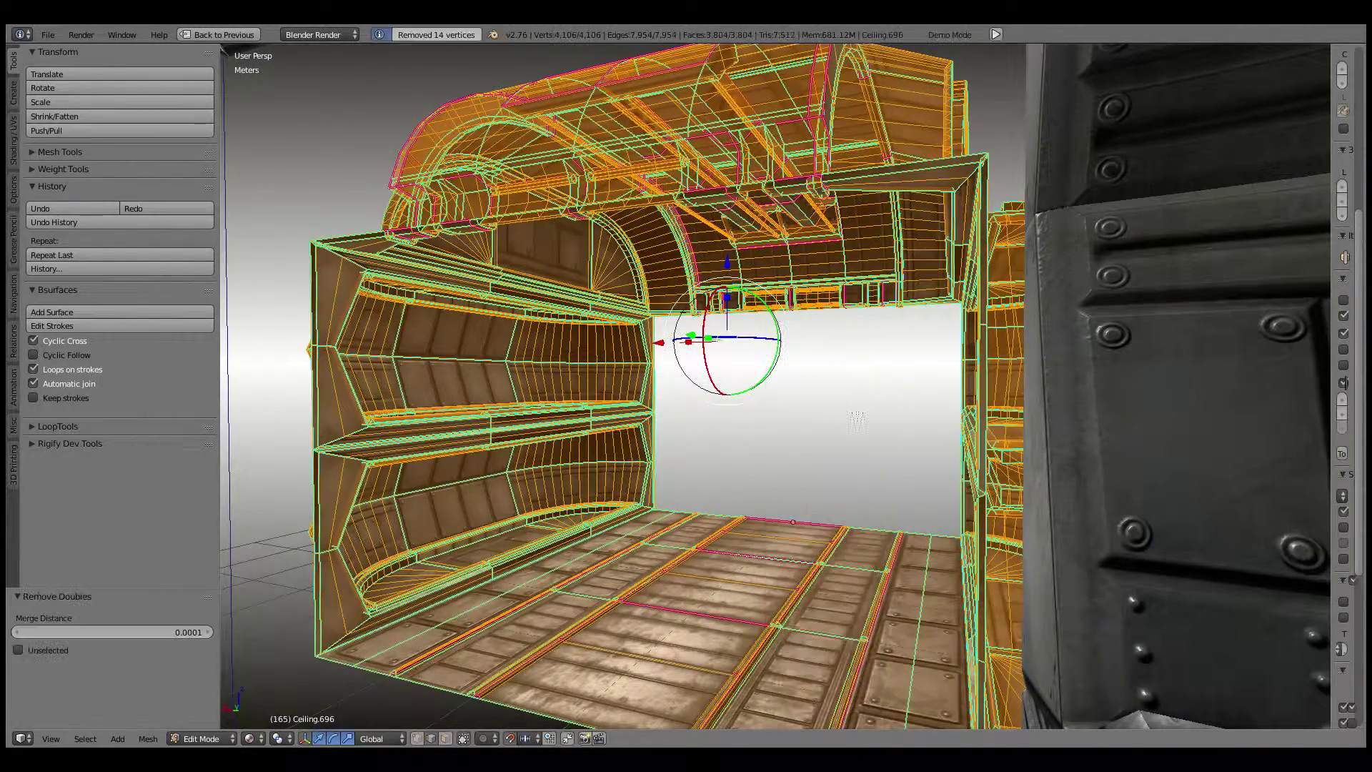
Step: Return to Object Mode, select the ceiling object and frame it in the view
key("Tab")
key("a")
scroll(649, 397, "down", 5)
mouse_move(649, 396)
middle_mouse_down()
mouse_move(743, 426)
mouse_move(756, 534)
mouse_move(1047, 482)
middle_mouse_up()
right_click(744, 426)
key("KP_Decimal")
scroll(783, 459, "up", 3)
scroll(759, 535, "down", 10)
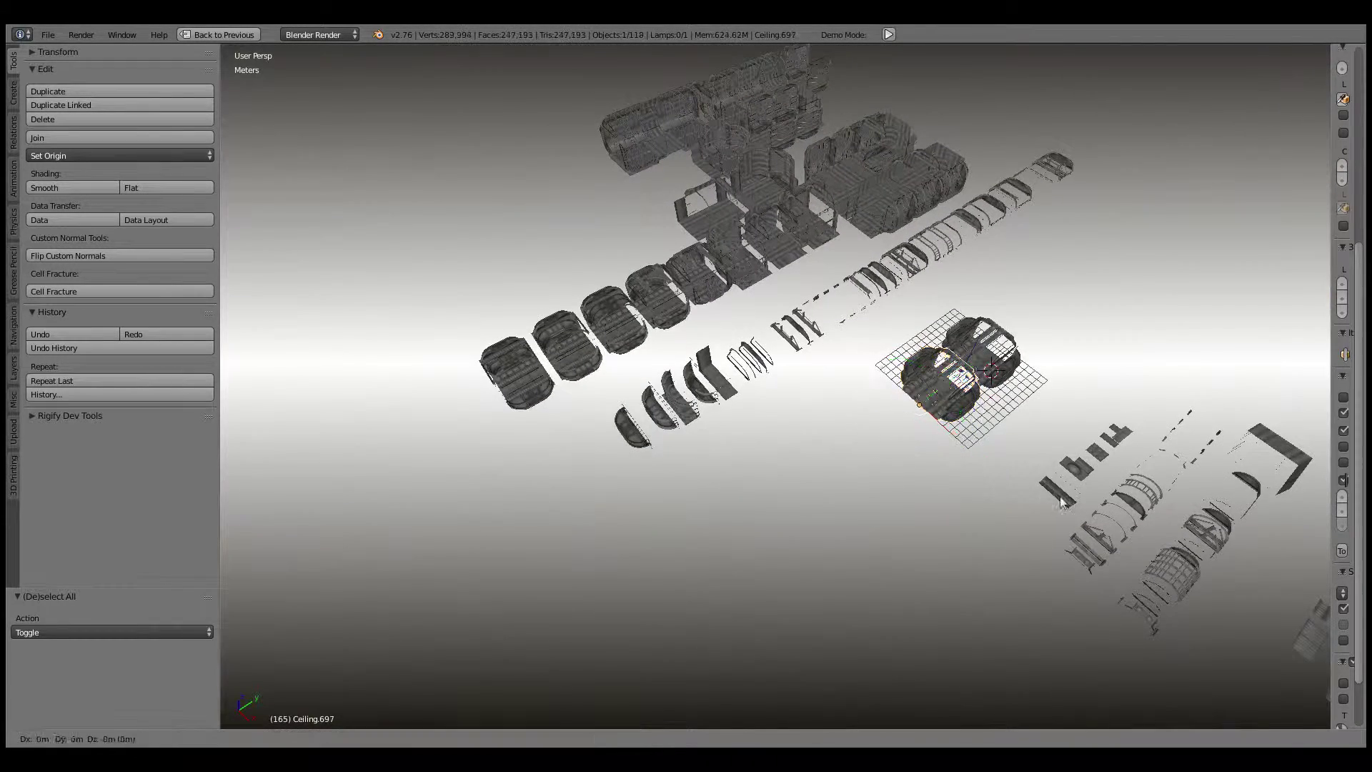
Step: Place the duplicated corridor piece and move the ceiling piece 1 m on X and Z
left_click(604, 512)
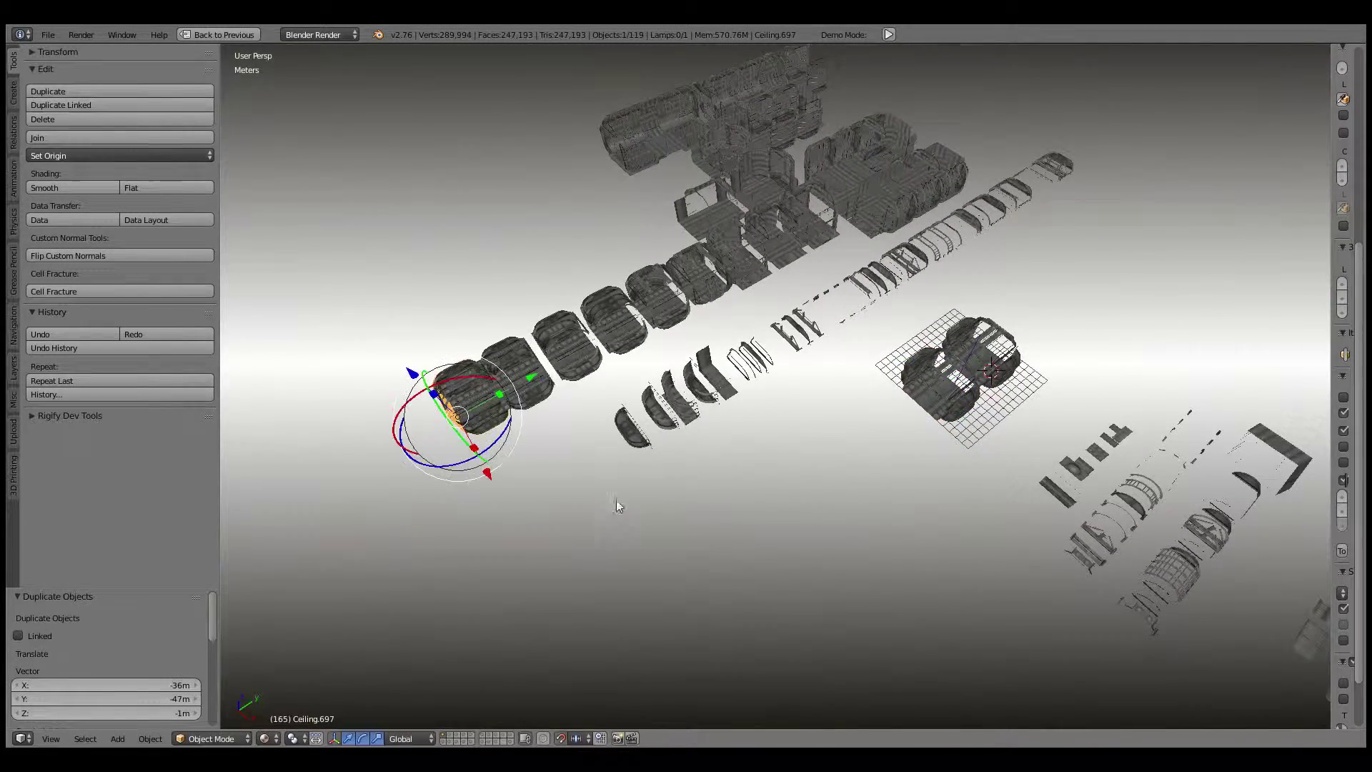
key("KP_Decimal")
key("KP_Decimal")
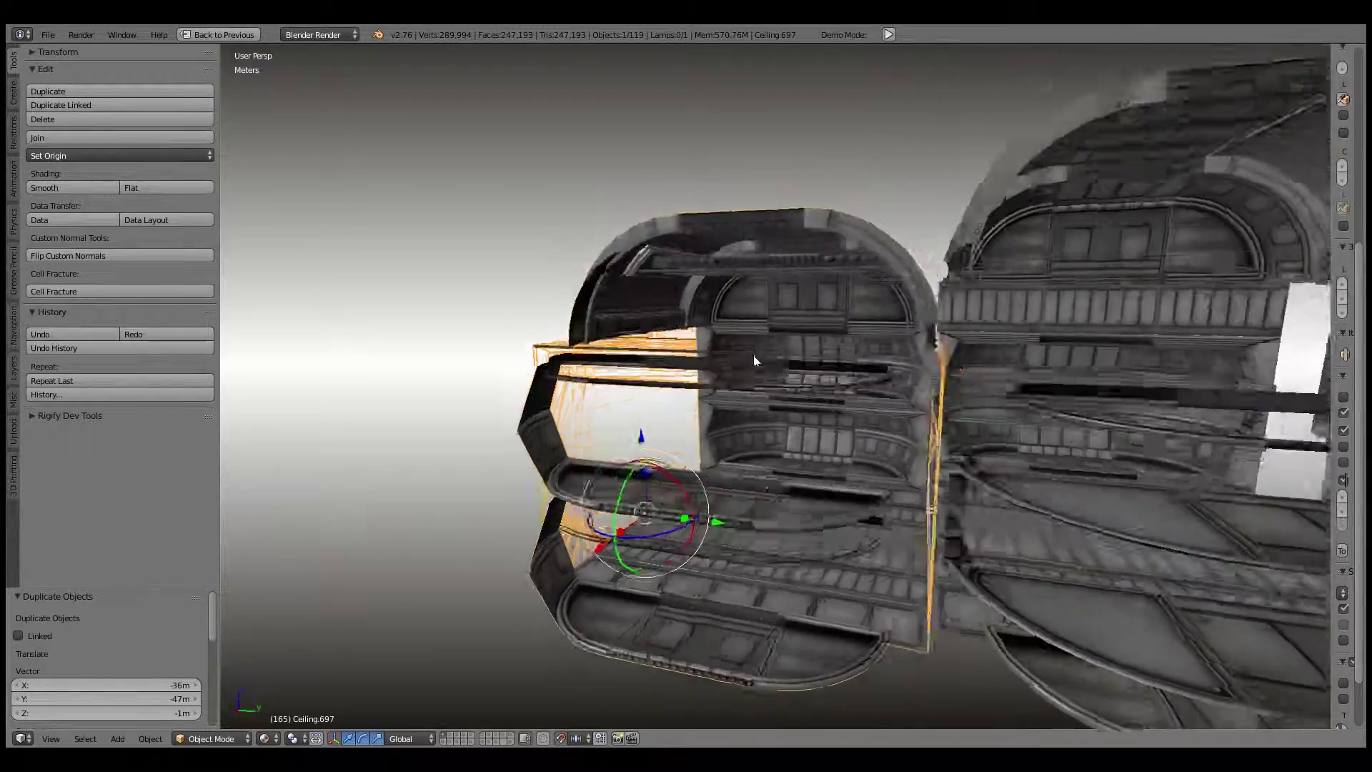
key("g")
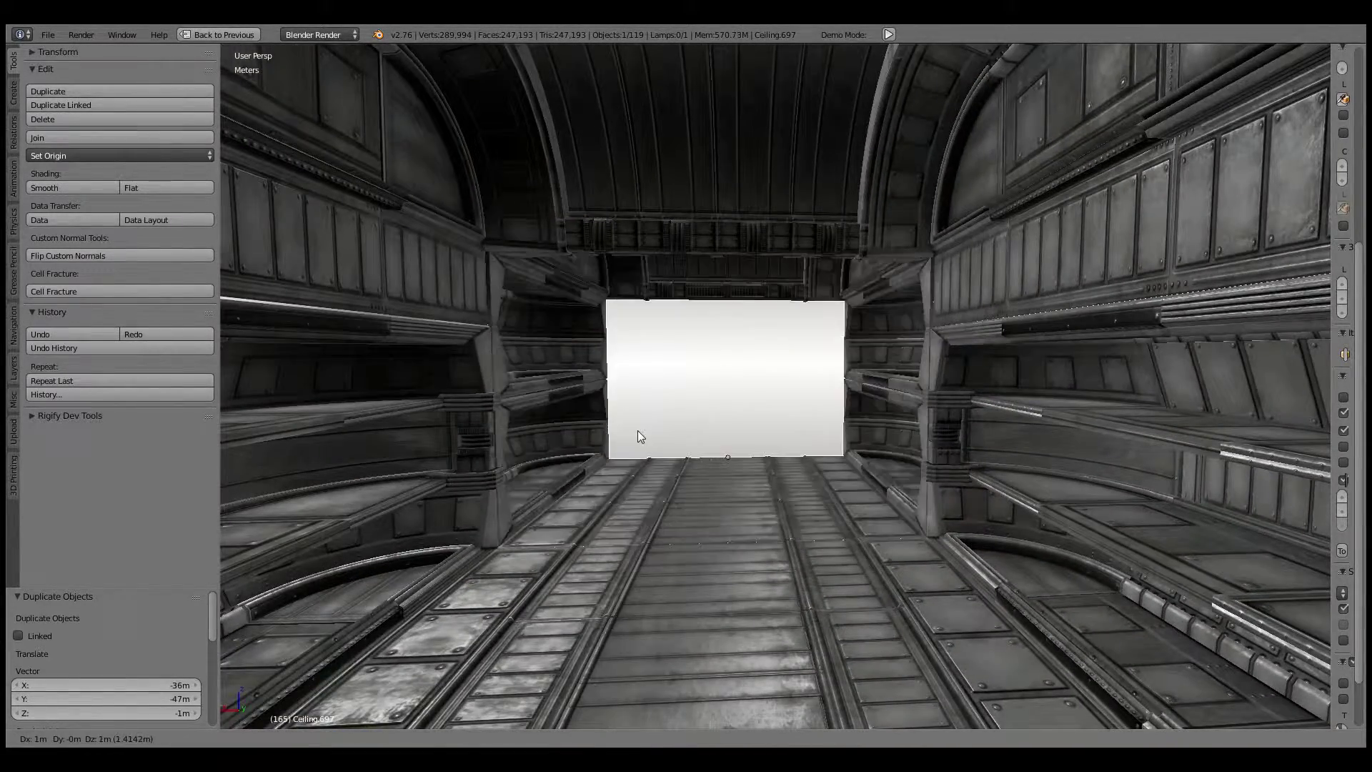
left_click(638, 431)
mouse_move(639, 431)
middle_mouse_down()
mouse_move(663, 417)
mouse_move(769, 435)
mouse_move(886, 402)
mouse_move(726, 473)
middle_mouse_up()
Step: Shift the ceiling piece -1 m along Y, then select neighbouring Ceiling.696
scroll(727, 473, "down", 6)
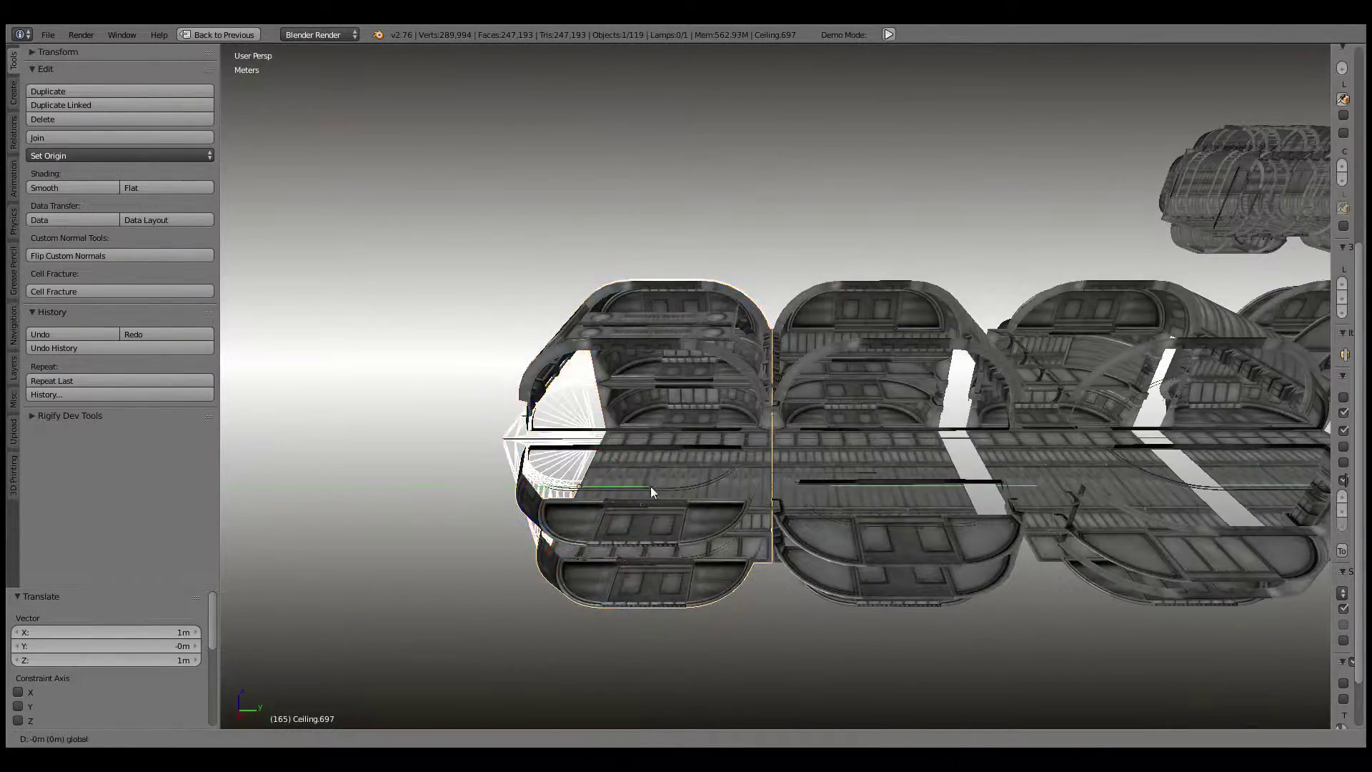
left_click(651, 490)
scroll(847, 444, "down", 5)
mouse_move(846, 444)
middle_mouse_down()
mouse_move(912, 420)
mouse_move(800, 444)
mouse_move(877, 388)
middle_mouse_up()
right_click(800, 445)
scroll(799, 437, "up", 5)
mouse_move(963, 318)
middle_mouse_down()
mouse_move(818, 471)
mouse_move(911, 337)
mouse_move(846, 374)
mouse_move(912, 416)
mouse_move(829, 436)
mouse_move(560, 422)
mouse_move(606, 393)
mouse_move(701, 379)
mouse_move(679, 396)
middle_mouse_up()
scroll(912, 416, "up", 5)
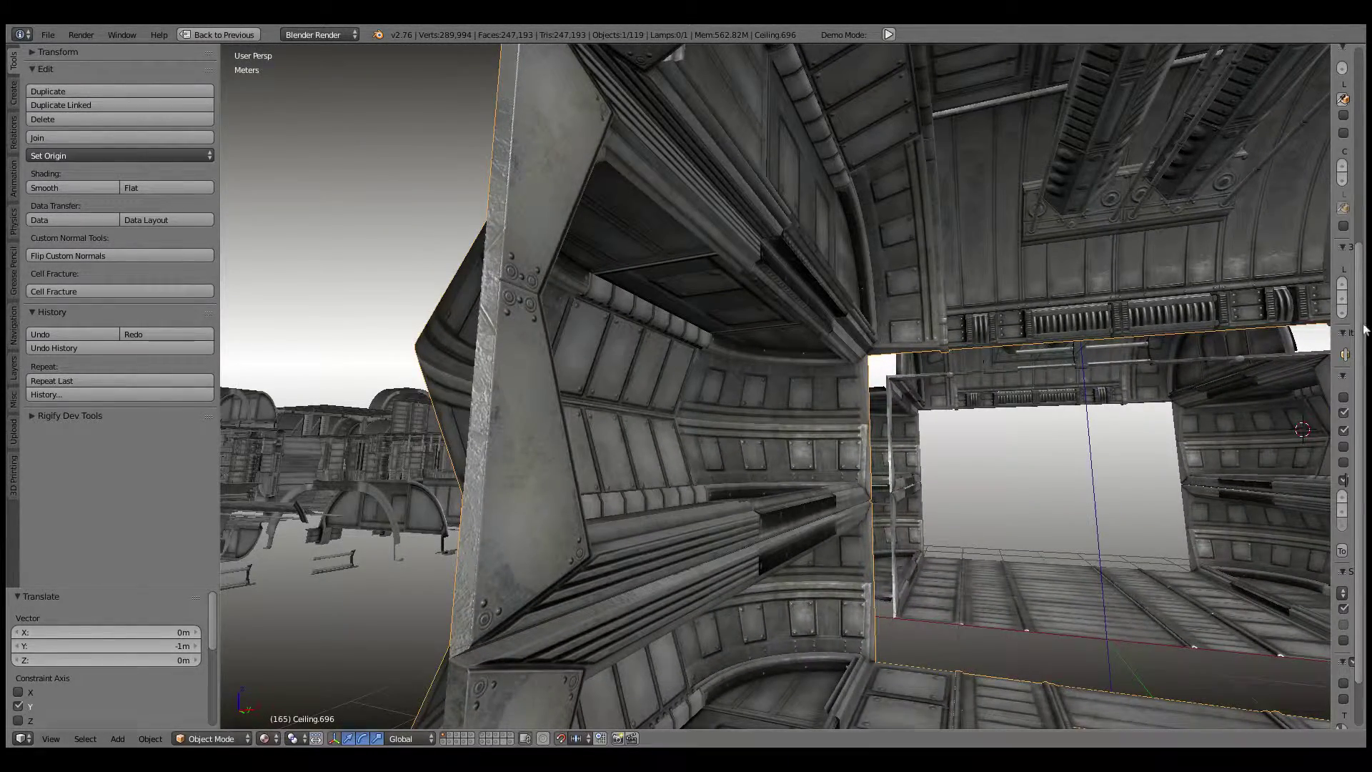
Step: Delete the selected stray piece from the corridor section
scroll(821, 401, "down", 3)
scroll(821, 400, "down", 3)
scroll(821, 400, "down", 3)
scroll(822, 401, "down", 2)
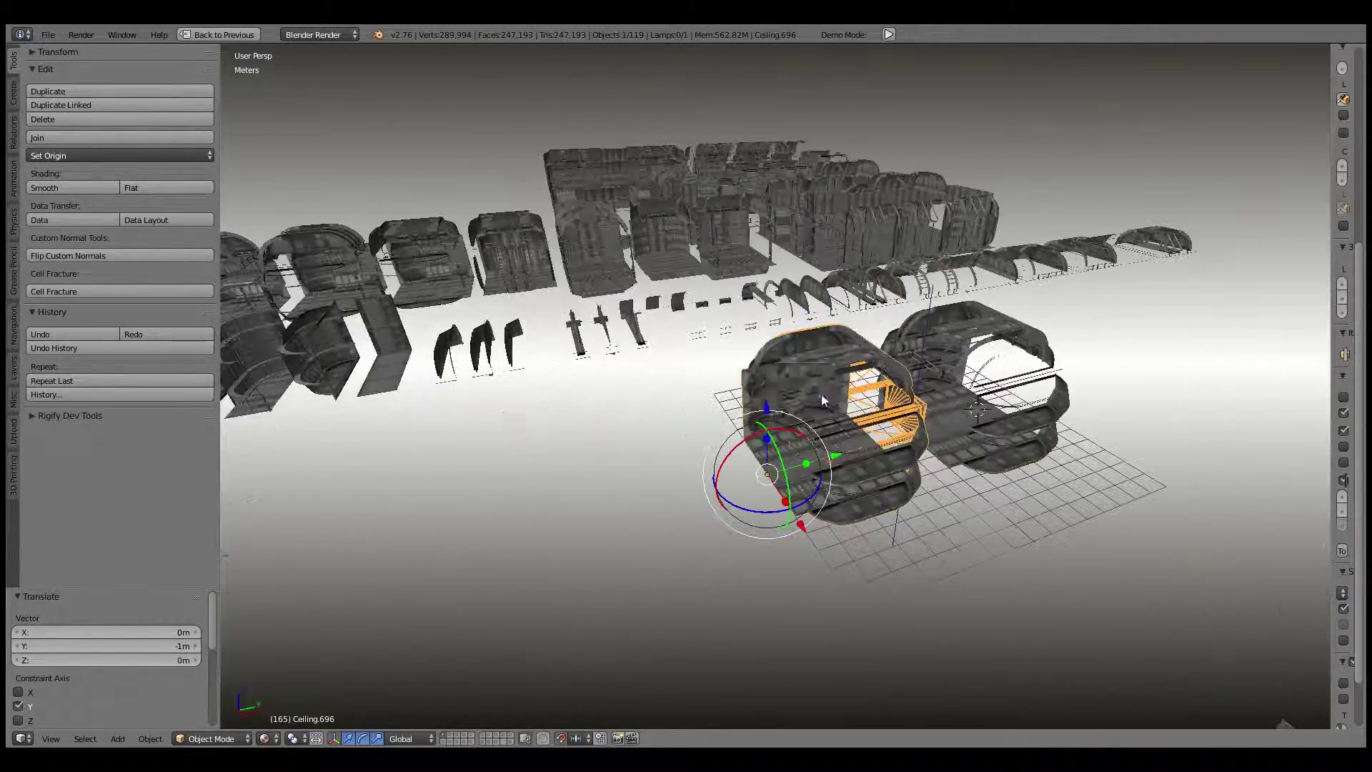
key("Delete")
middle_click_drag(821, 401, 779, 388)
scroll(779, 388, "up", 4)
middle_click_drag(872, 345, 817, 367)
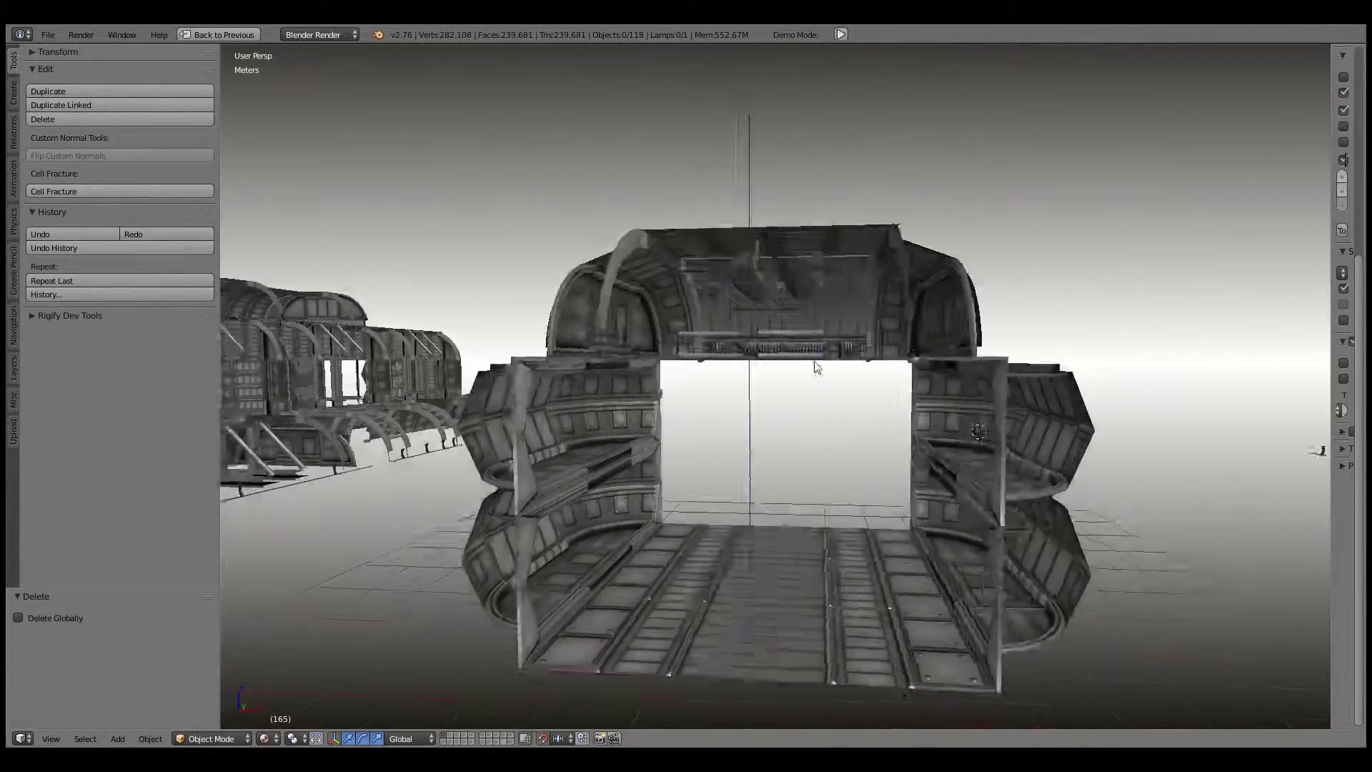
Step: Rotate the left side wall panel Ceiling.675 90° about Y
right_click(569, 433)
scroll(543, 405, "up", 3)
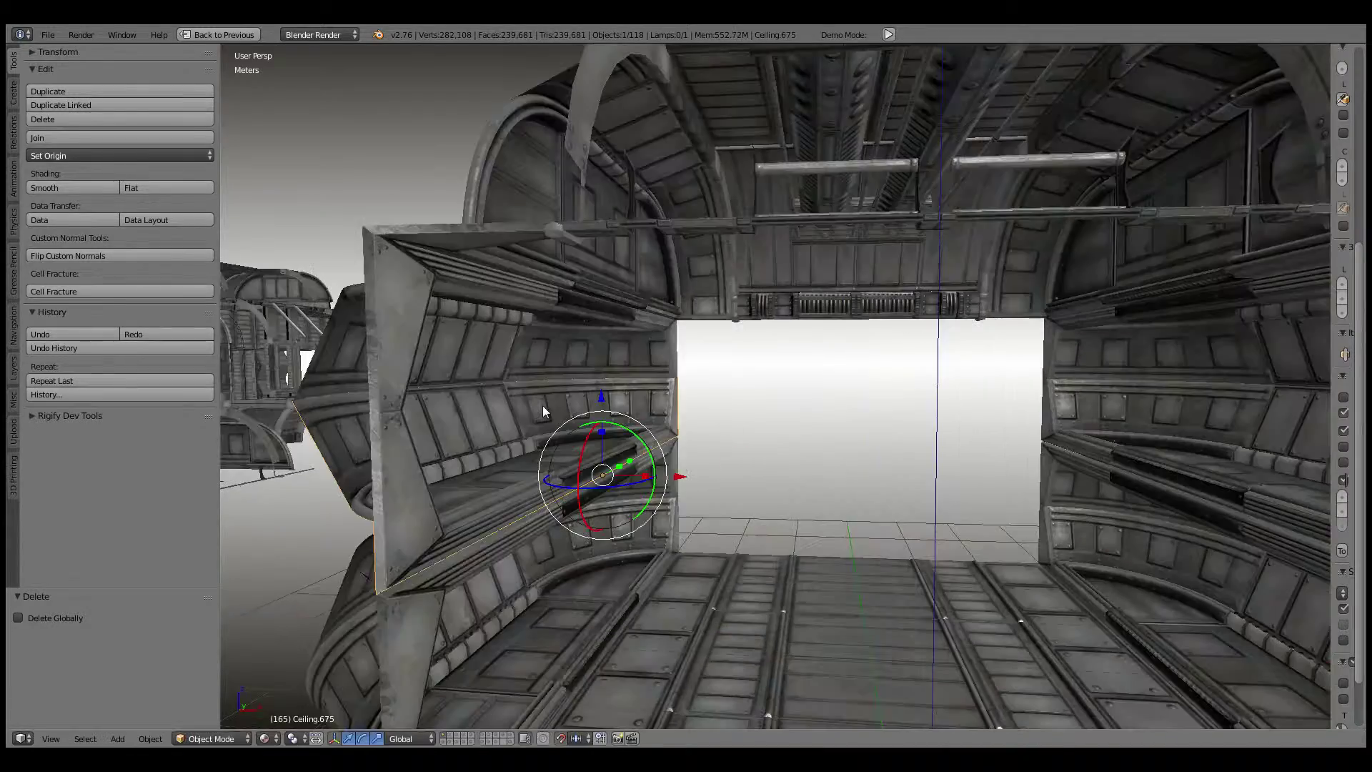
mouse_move(543, 405)
middle_mouse_down()
mouse_move(731, 370)
mouse_move(715, 369)
mouse_move(720, 423)
middle_mouse_up()
key("r")
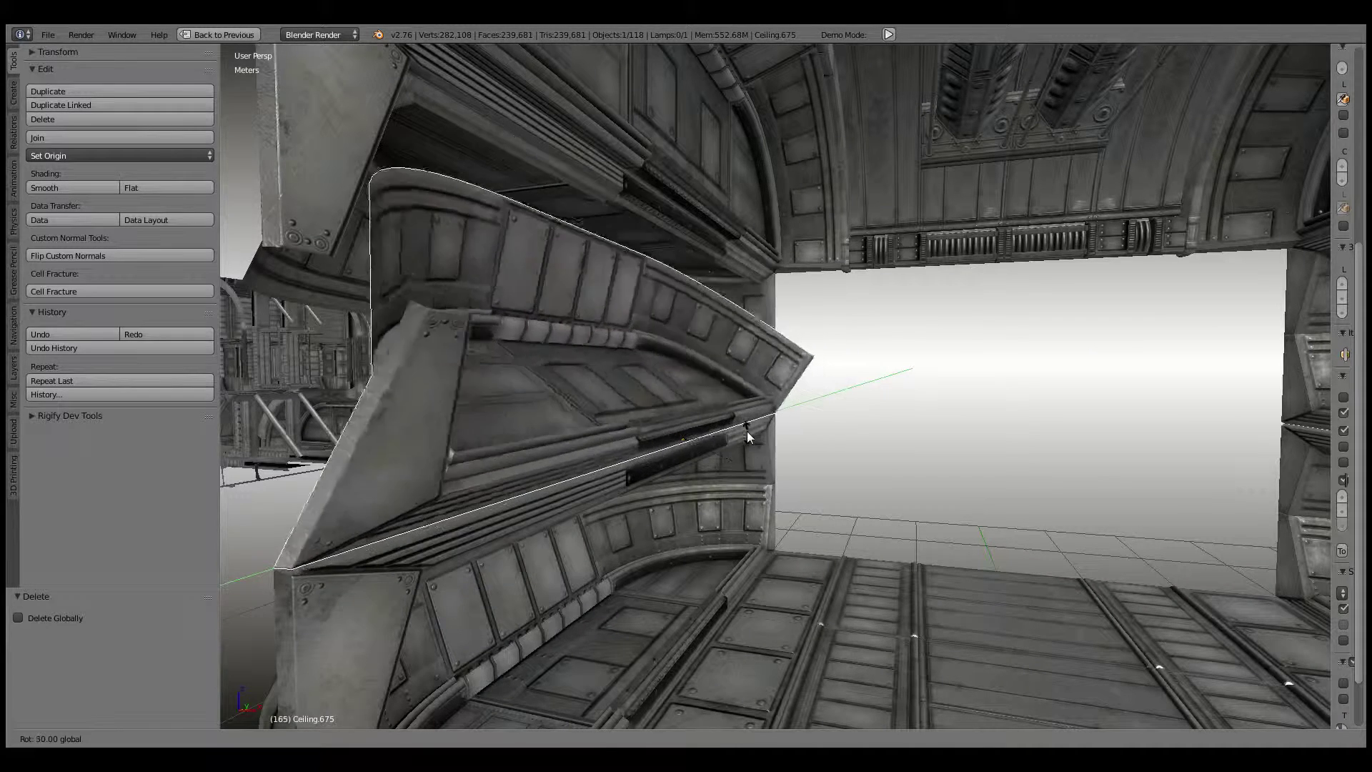
left_click(735, 401)
mouse_move(560, 399)
middle_mouse_down()
mouse_move(615, 297)
mouse_move(612, 318)
mouse_move(685, 342)
middle_mouse_up()
right_click(665, 467)
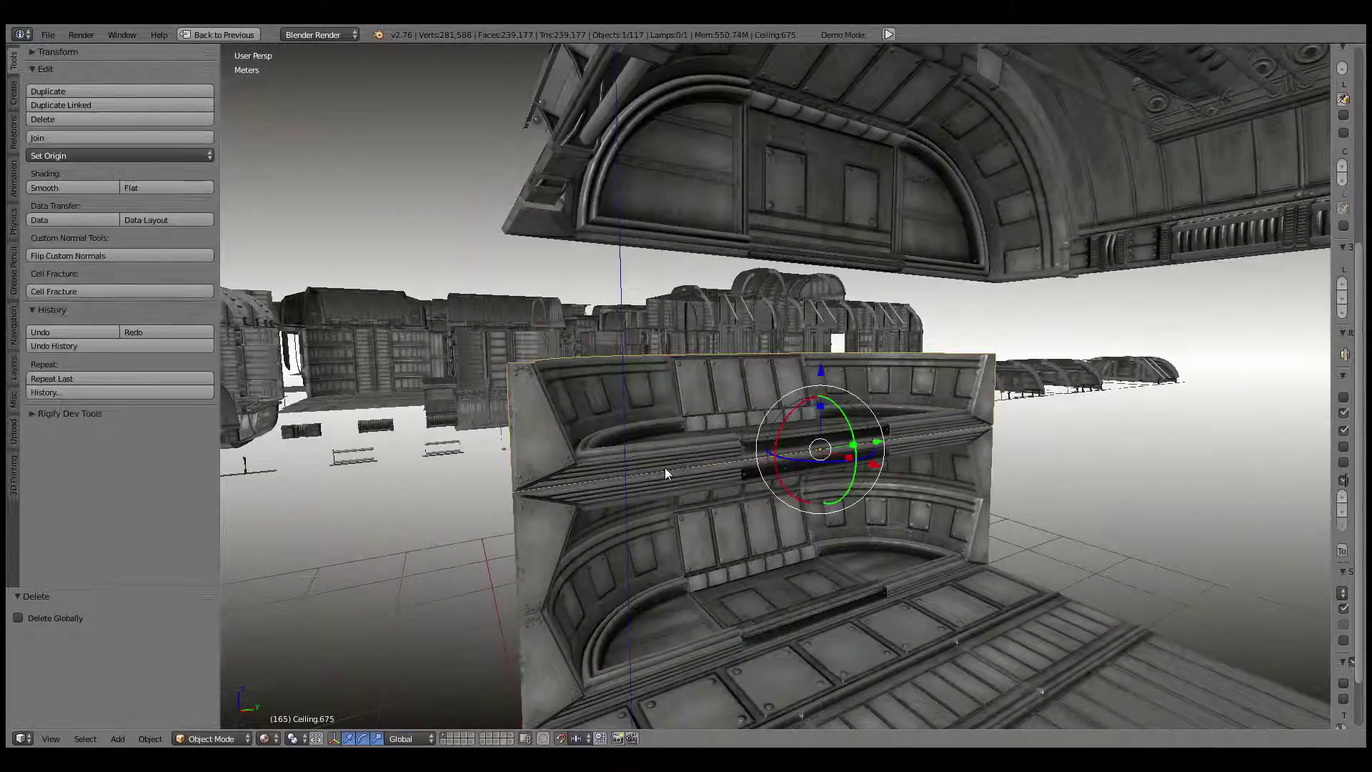
mouse_move(665, 467)
middle_mouse_down()
mouse_move(642, 433)
mouse_move(829, 372)
mouse_move(856, 451)
middle_mouse_up()
key("r")
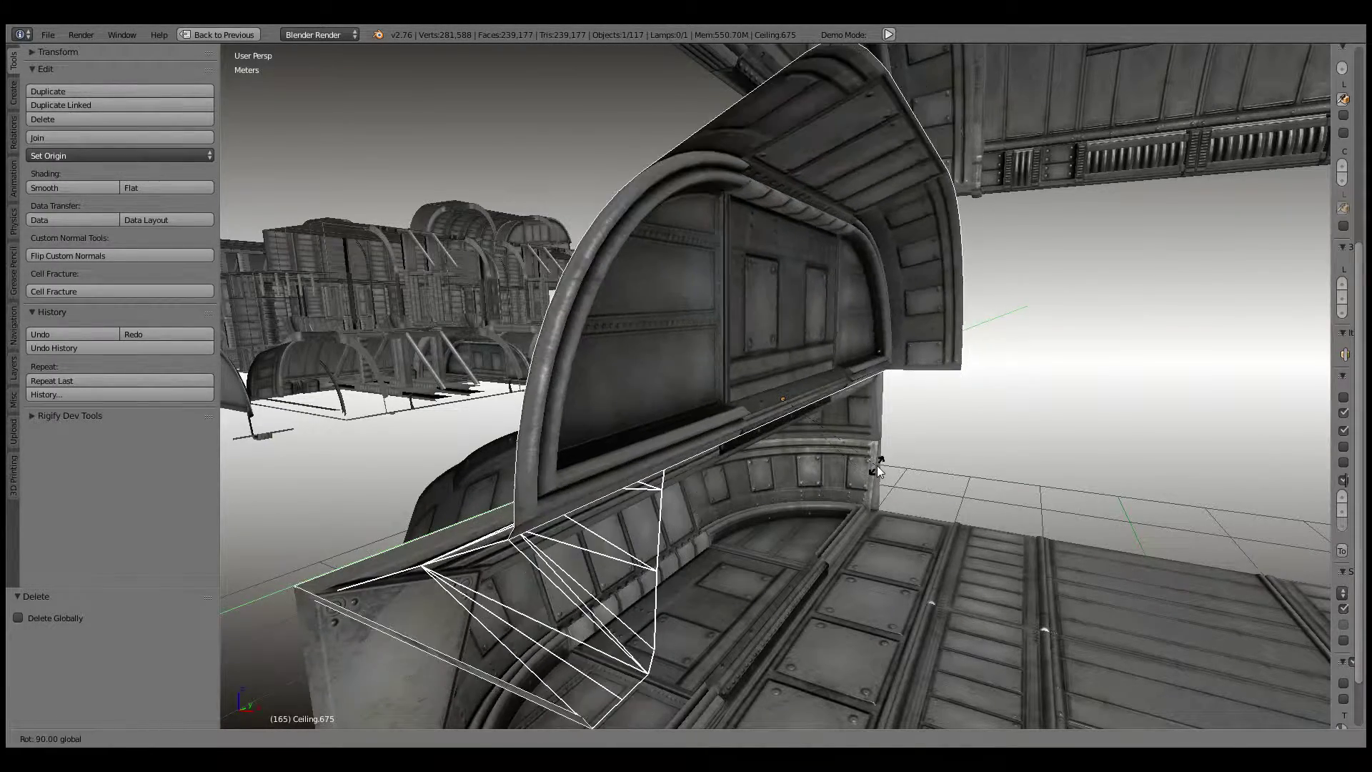
Step: Lower the arched ceiling piece Ceiling.586 by 2 m along Z
mouse_move(877, 465)
middle_mouse_down()
mouse_move(726, 432)
mouse_move(648, 439)
mouse_move(715, 500)
mouse_move(811, 478)
mouse_move(793, 493)
mouse_move(808, 496)
mouse_move(791, 454)
mouse_move(804, 458)
mouse_move(786, 470)
mouse_move(735, 459)
mouse_move(772, 467)
mouse_move(757, 461)
mouse_move(770, 493)
mouse_move(797, 486)
mouse_move(804, 465)
mouse_move(734, 450)
mouse_move(842, 386)
mouse_move(786, 400)
mouse_move(722, 370)
middle_mouse_up()
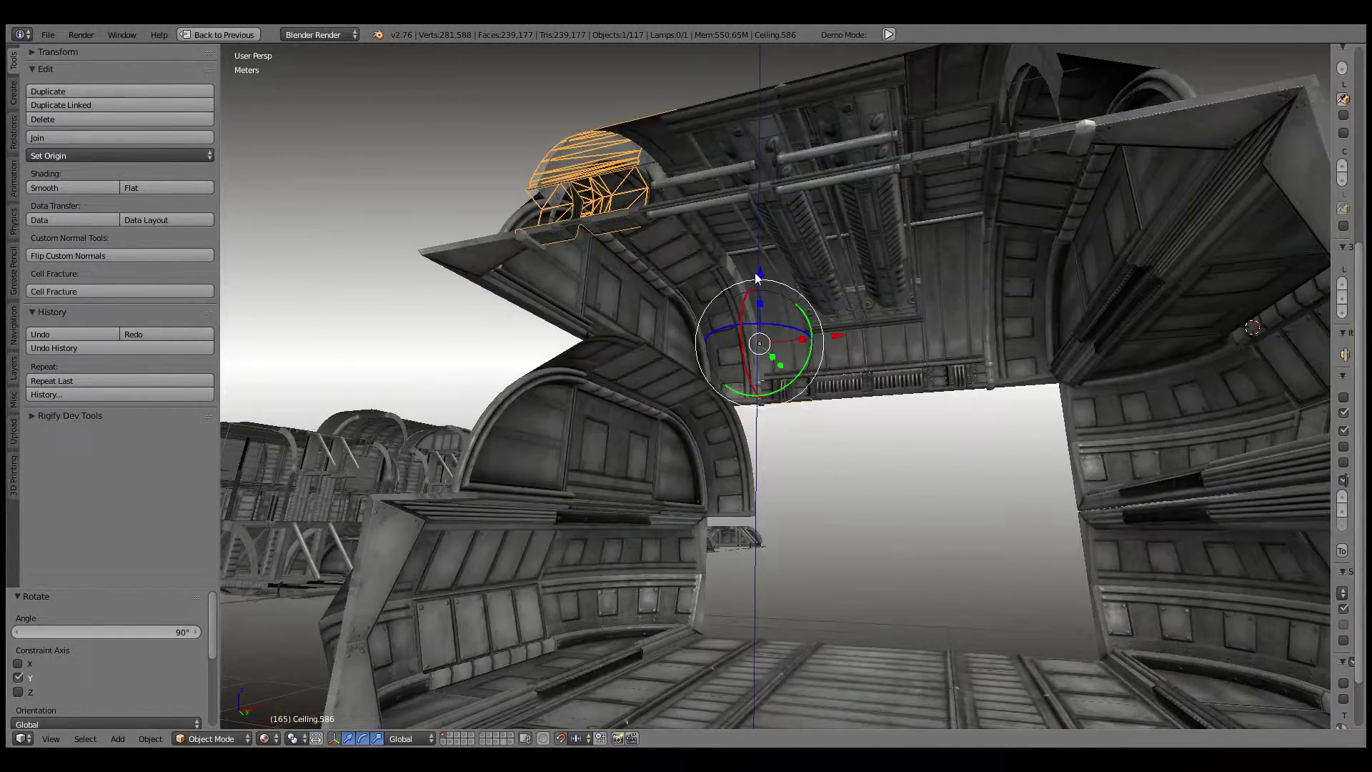
left_click_drag(756, 273, 737, 462)
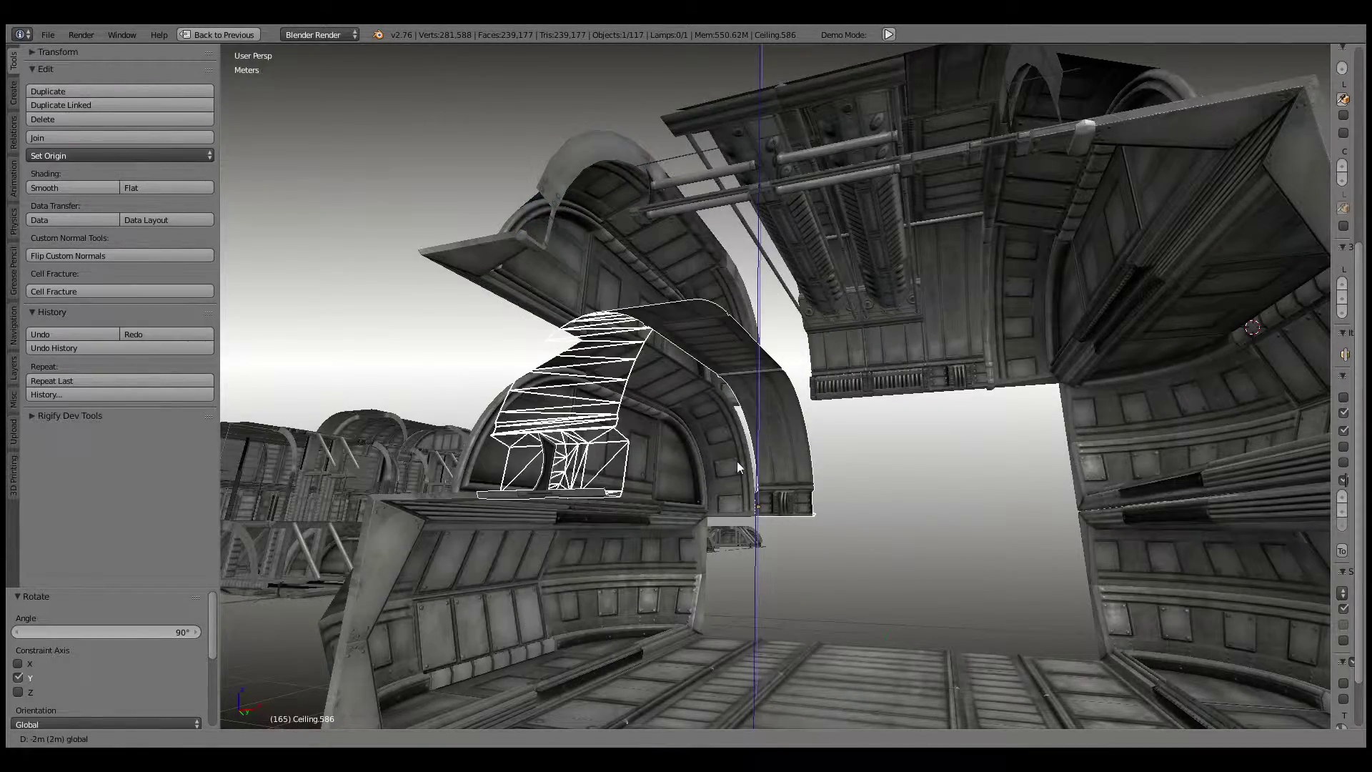
mouse_move(736, 461)
middle_mouse_down()
mouse_move(769, 448)
mouse_move(653, 392)
mouse_move(814, 479)
middle_mouse_up()
scroll(788, 457, "down", 5)
Step: Delete the selected leftover ceiling pieces and one wall piece
key("x")
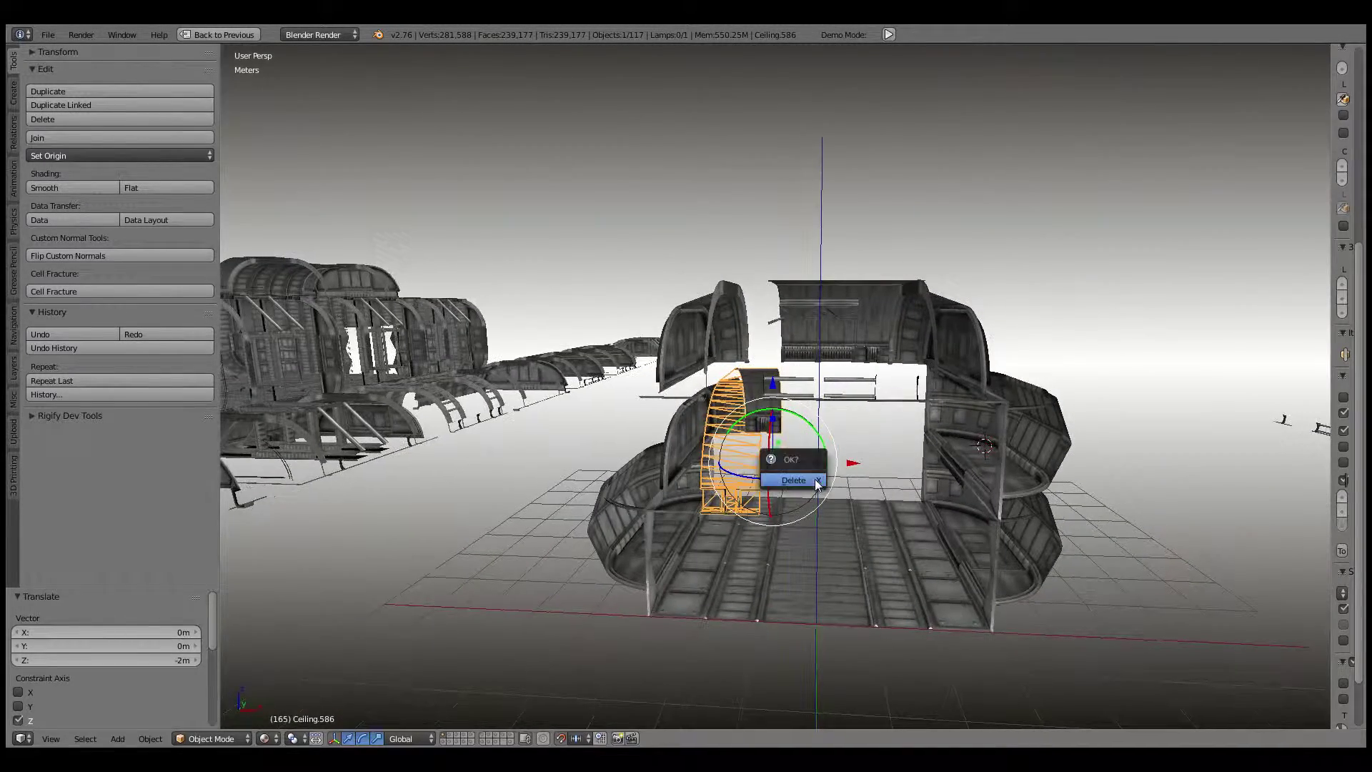
left_click(793, 480)
key("x")
left_click(799, 421)
middle_click_drag(799, 422, 982, 429)
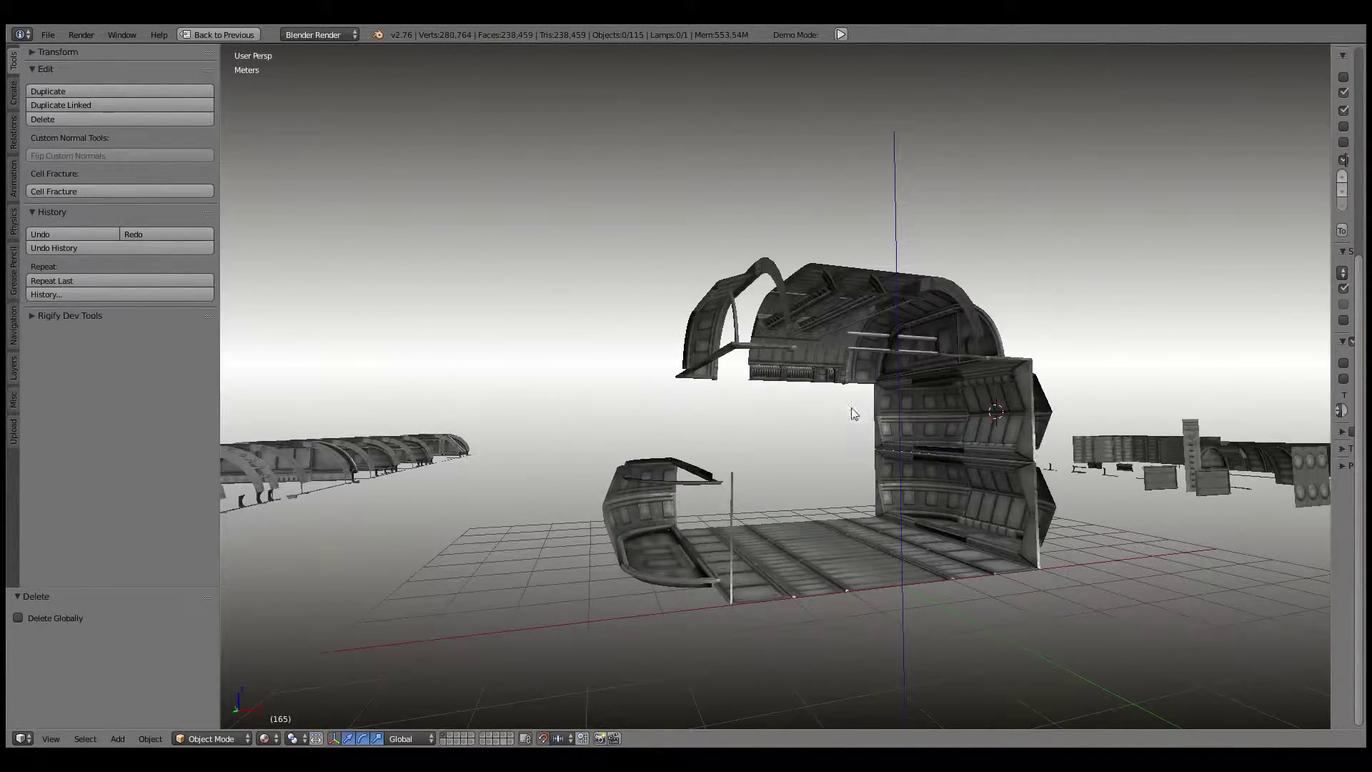
key("x")
left_click(990, 428)
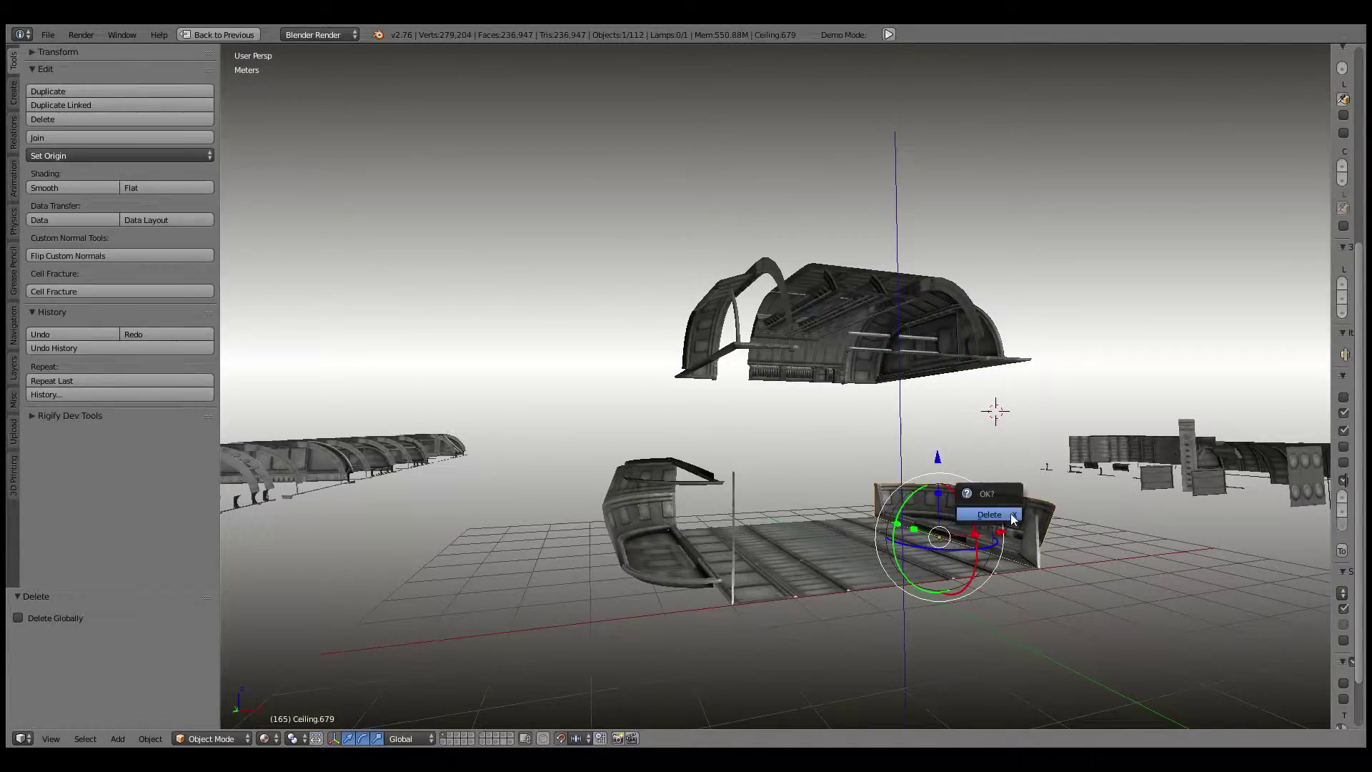
Step: Delete the remaining lower wall pieces
left_click(990, 515)
left_click(672, 529)
key("Delete")
left_click(708, 550)
key("Delete")
Step: Zoom in on the ceiling and delete the piece Ceiling.671
mouse_move(707, 550)
middle_mouse_down()
mouse_move(836, 413)
mouse_move(706, 344)
mouse_move(709, 285)
middle_mouse_up()
scroll(706, 344, "up", 3)
scroll(706, 344, "up", 2)
right_click(812, 254)
key("x")
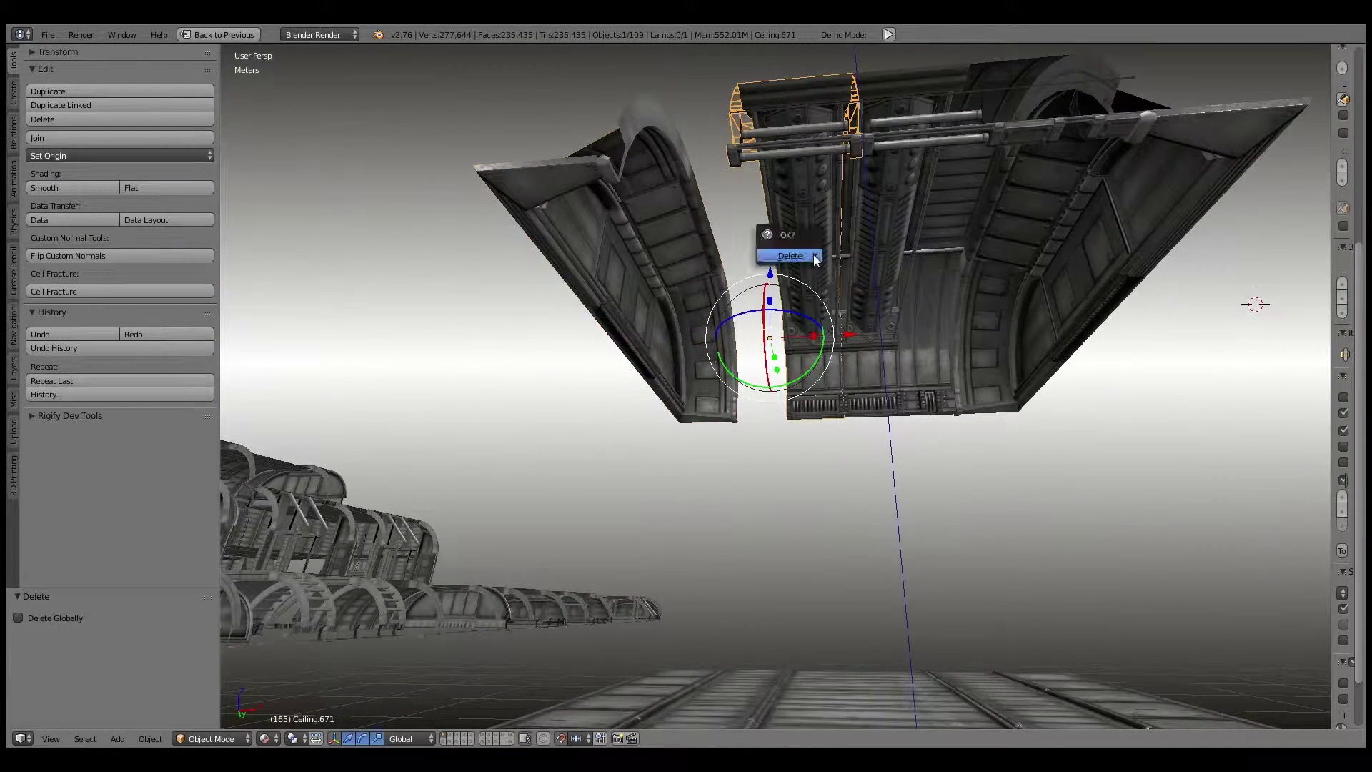
left_click(817, 257)
Step: Delete ceiling piece Ceiling.588, then view the floor panels from above
right_click(879, 257)
key("Delete")
right_click(929, 259)
key("x")
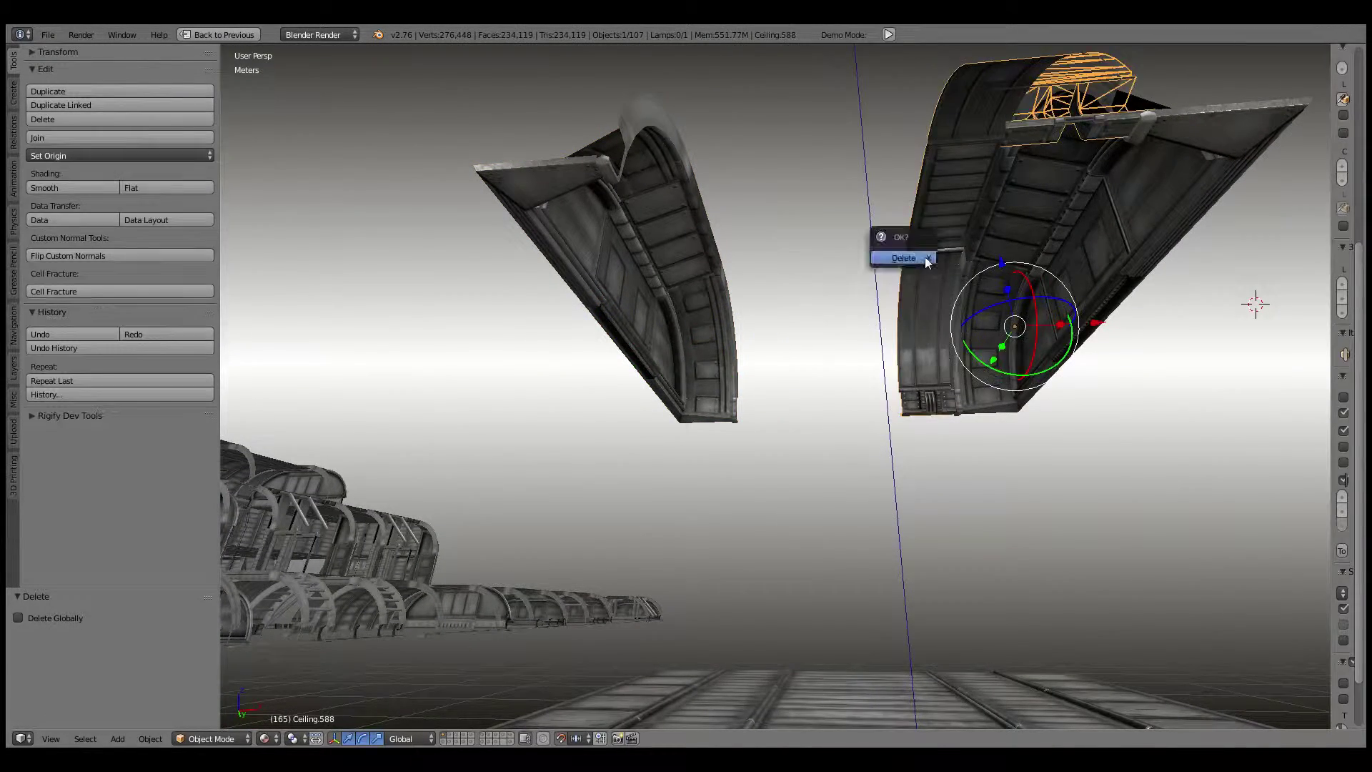
left_click(927, 259)
scroll(928, 256, "down", 5)
mouse_move(927, 256)
middle_mouse_down()
mouse_move(938, 340)
mouse_move(804, 270)
mouse_move(715, 289)
mouse_move(812, 377)
mouse_move(790, 459)
mouse_move(756, 406)
middle_mouse_up()
scroll(715, 290, "down", 3)
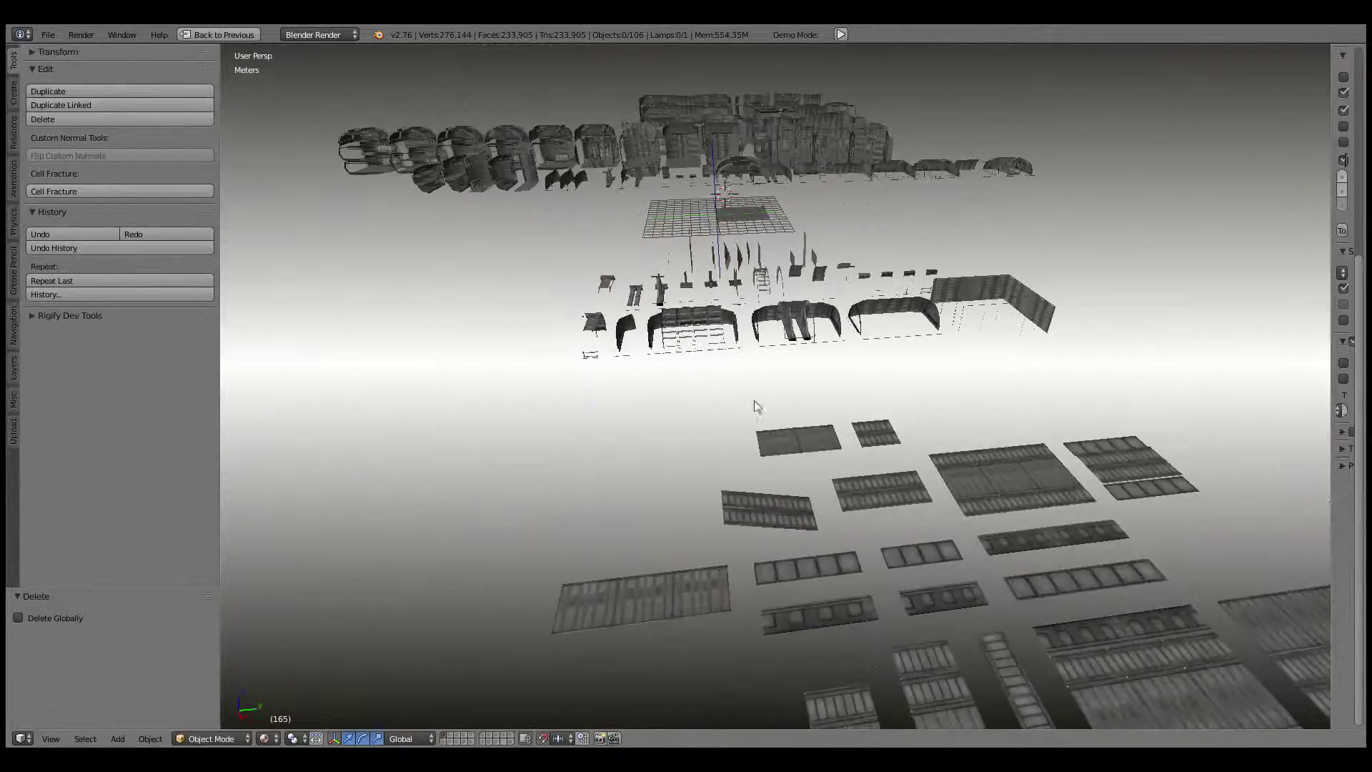
Step: Make a linked copy of a narrow floor strip, constrained to X, and frame it
right_click(787, 519)
mouse_move(795, 529)
middle_mouse_down()
mouse_move(902, 542)
mouse_move(1005, 496)
mouse_move(1070, 493)
middle_mouse_up()
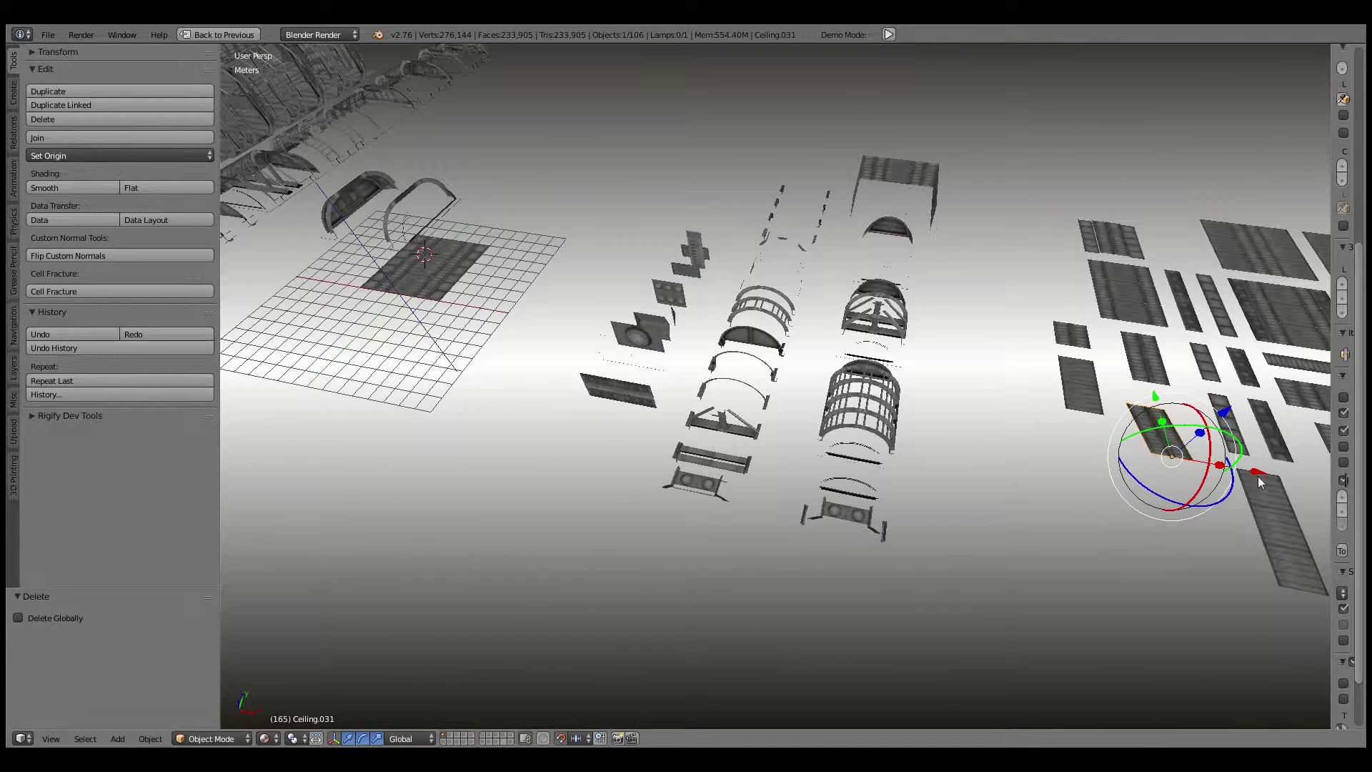
key("alt+d")
key("x")
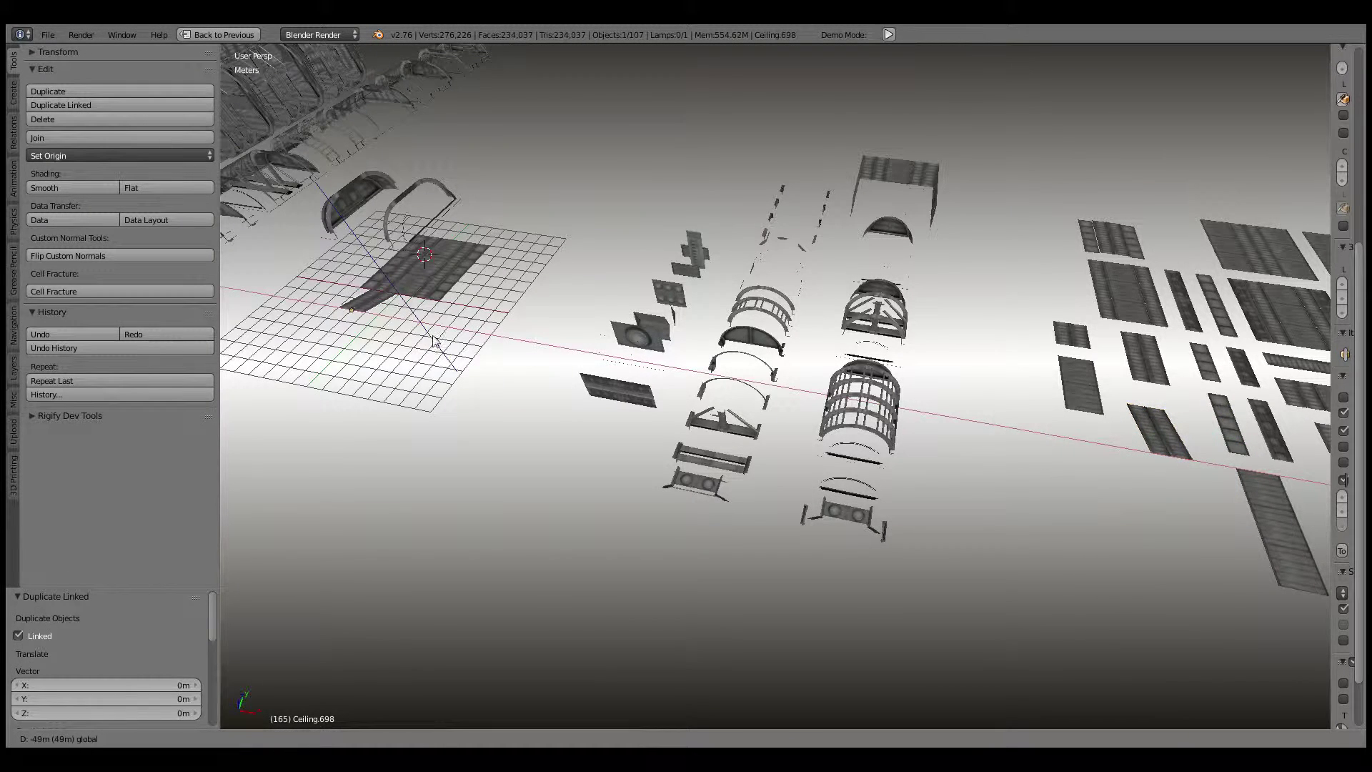
key("KP_Decimal")
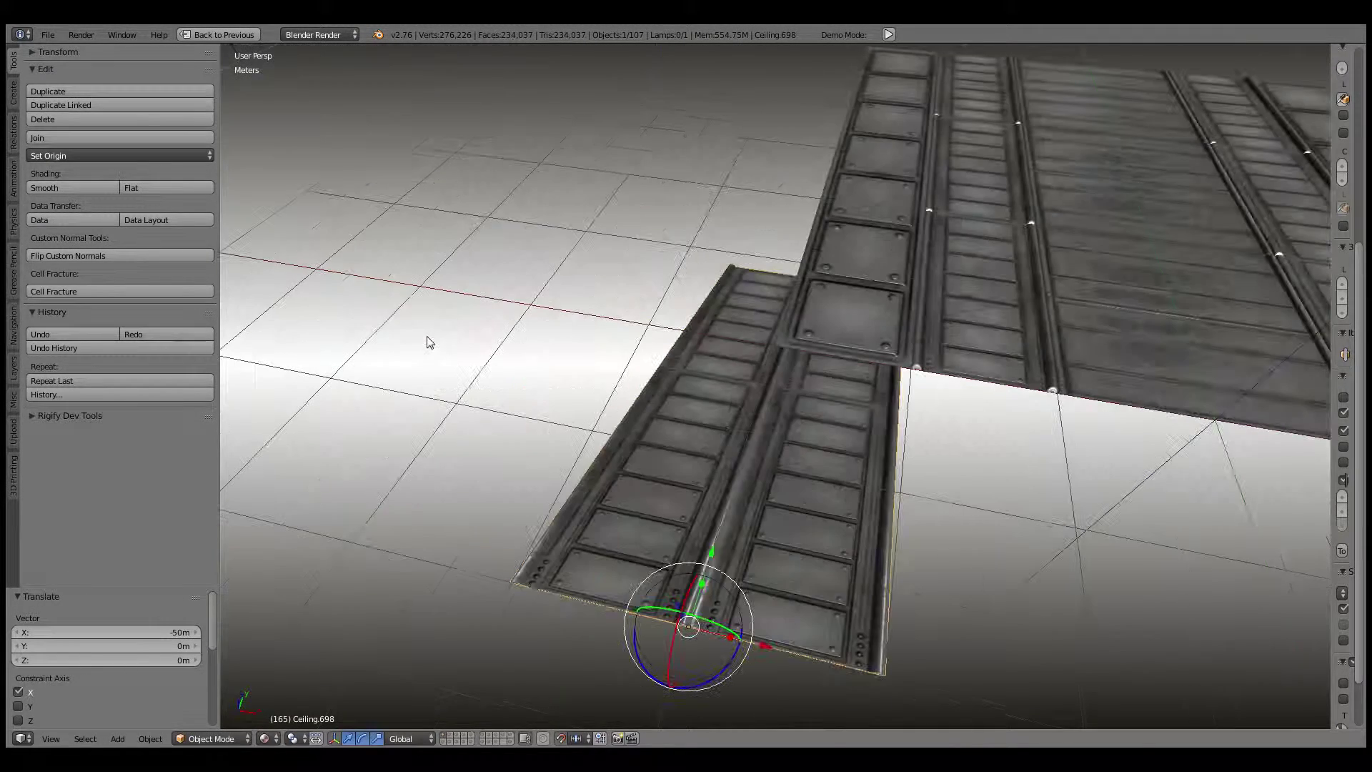
scroll(478, 336, "down", 6)
middle_click_drag(478, 336, 543, 300)
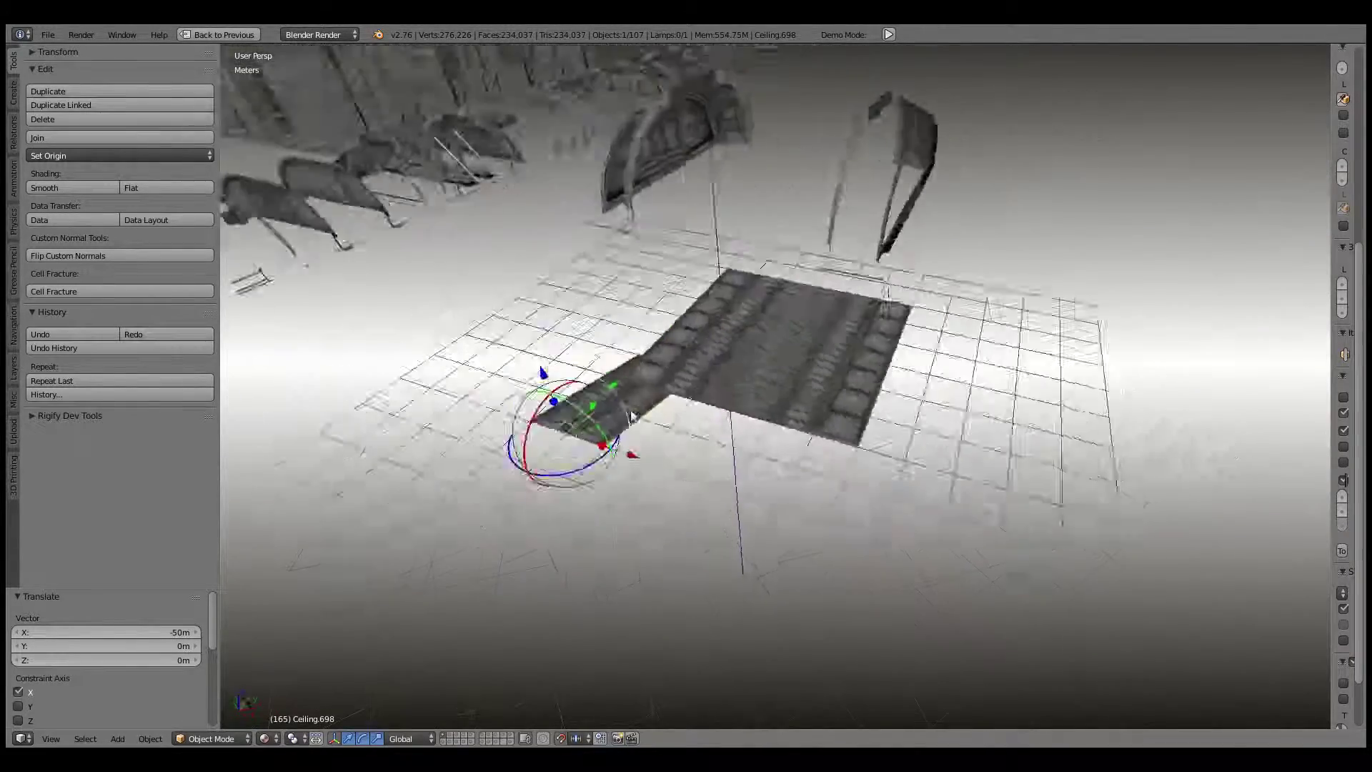
mouse_move(822, 357)
middle_mouse_down()
mouse_move(880, 395)
mouse_move(829, 436)
mouse_move(899, 422)
mouse_move(851, 419)
middle_mouse_up()
Step: Move the floor strip 2 m along Y and delete the large floor piece
key("g")
left_click(879, 457)
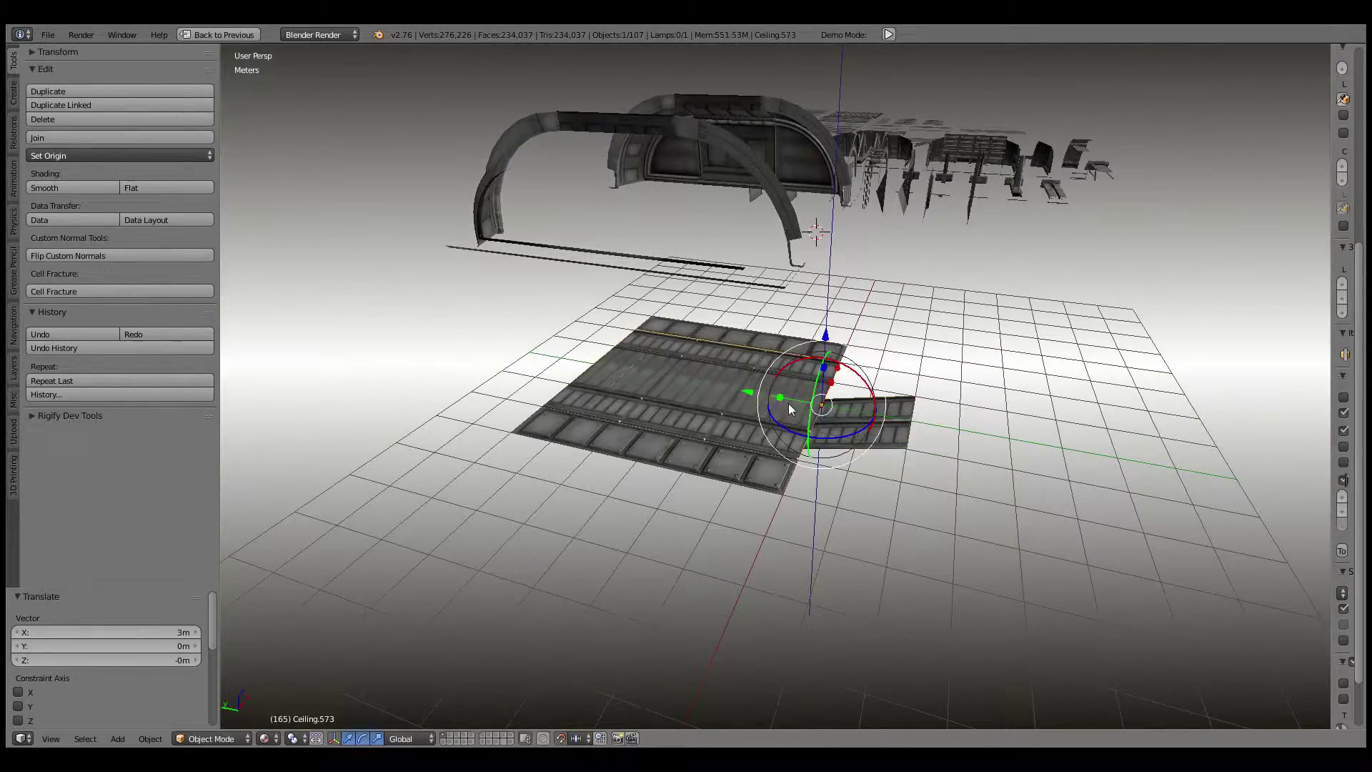
key("Delete")
right_click(814, 417)
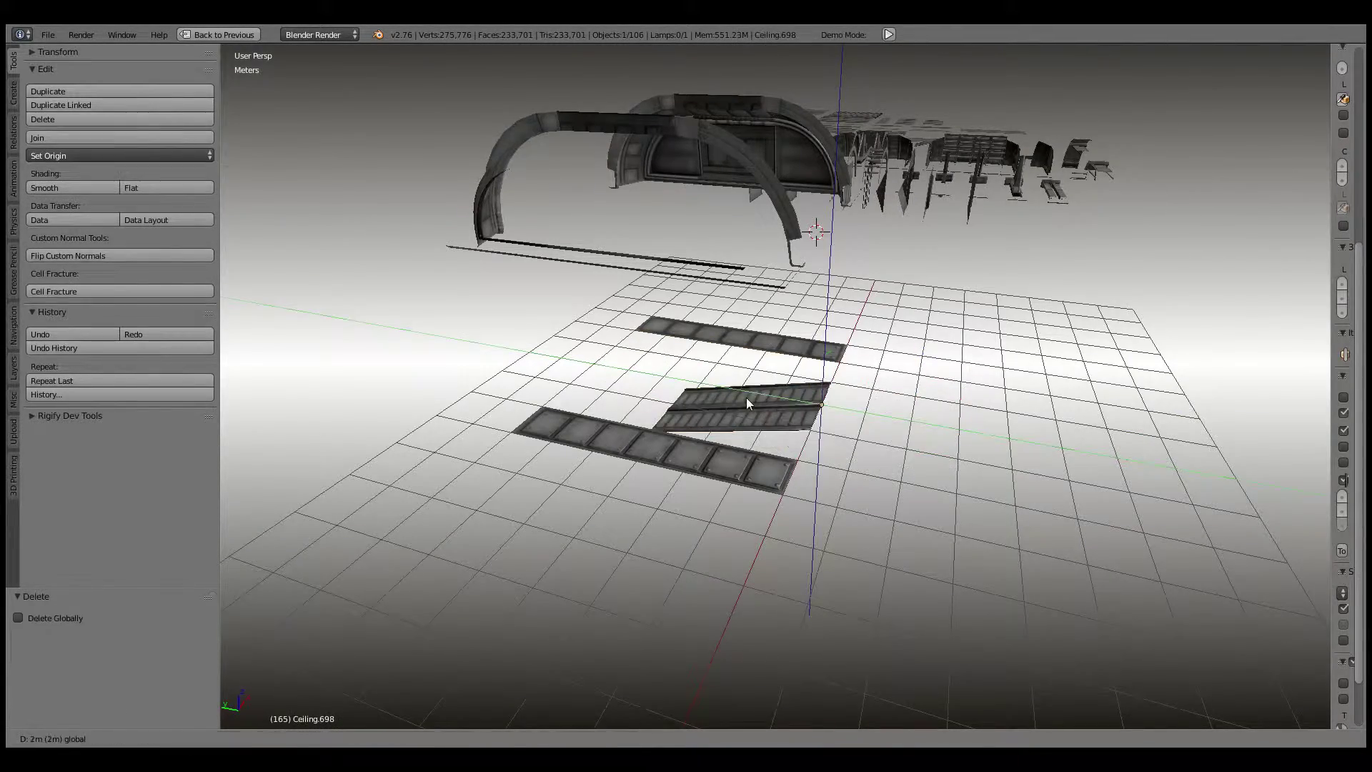
left_click(746, 397)
Step: Inspect the floor strip from close, low side angles
mouse_move(746, 397)
middle_mouse_down()
mouse_move(714, 452)
mouse_move(739, 479)
mouse_move(726, 525)
mouse_move(714, 432)
middle_mouse_up()
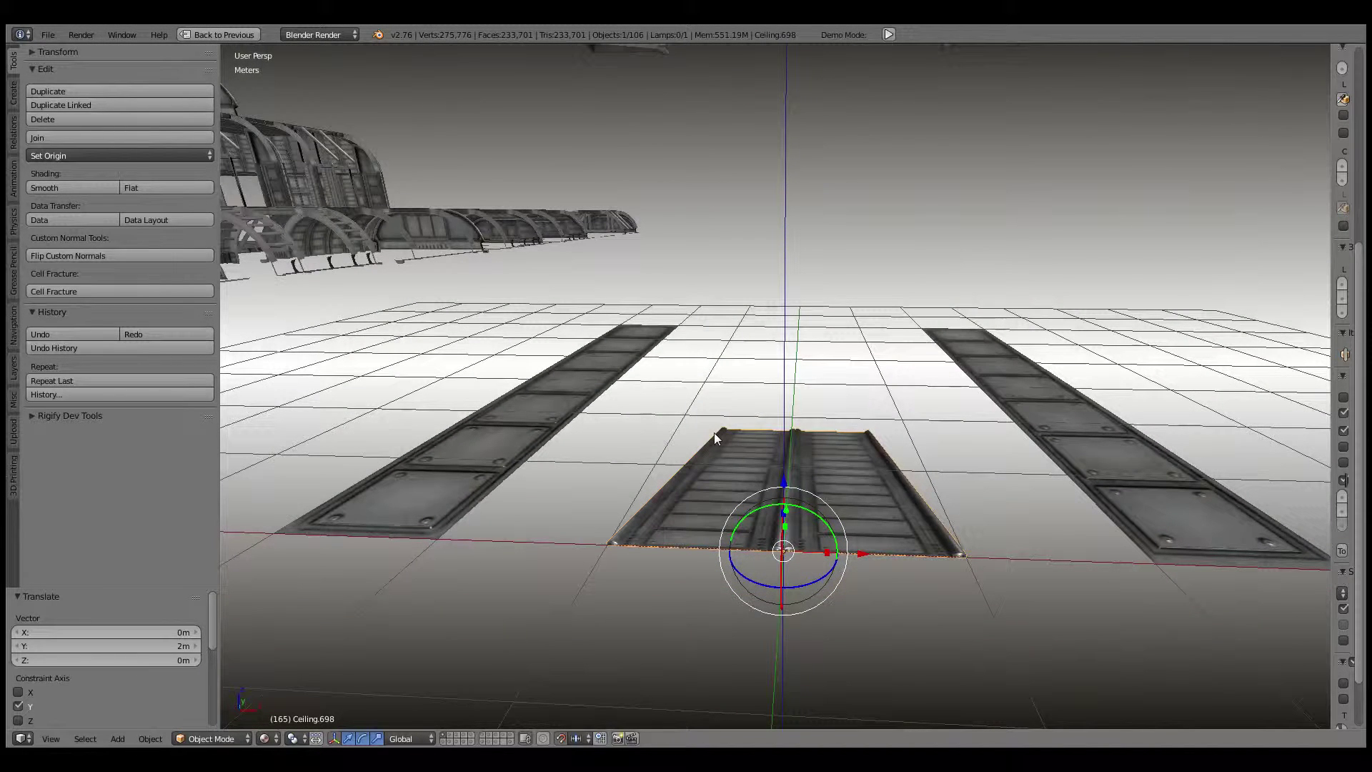
mouse_move(714, 432)
middle_mouse_down()
mouse_move(645, 396)
mouse_move(826, 465)
middle_mouse_up()
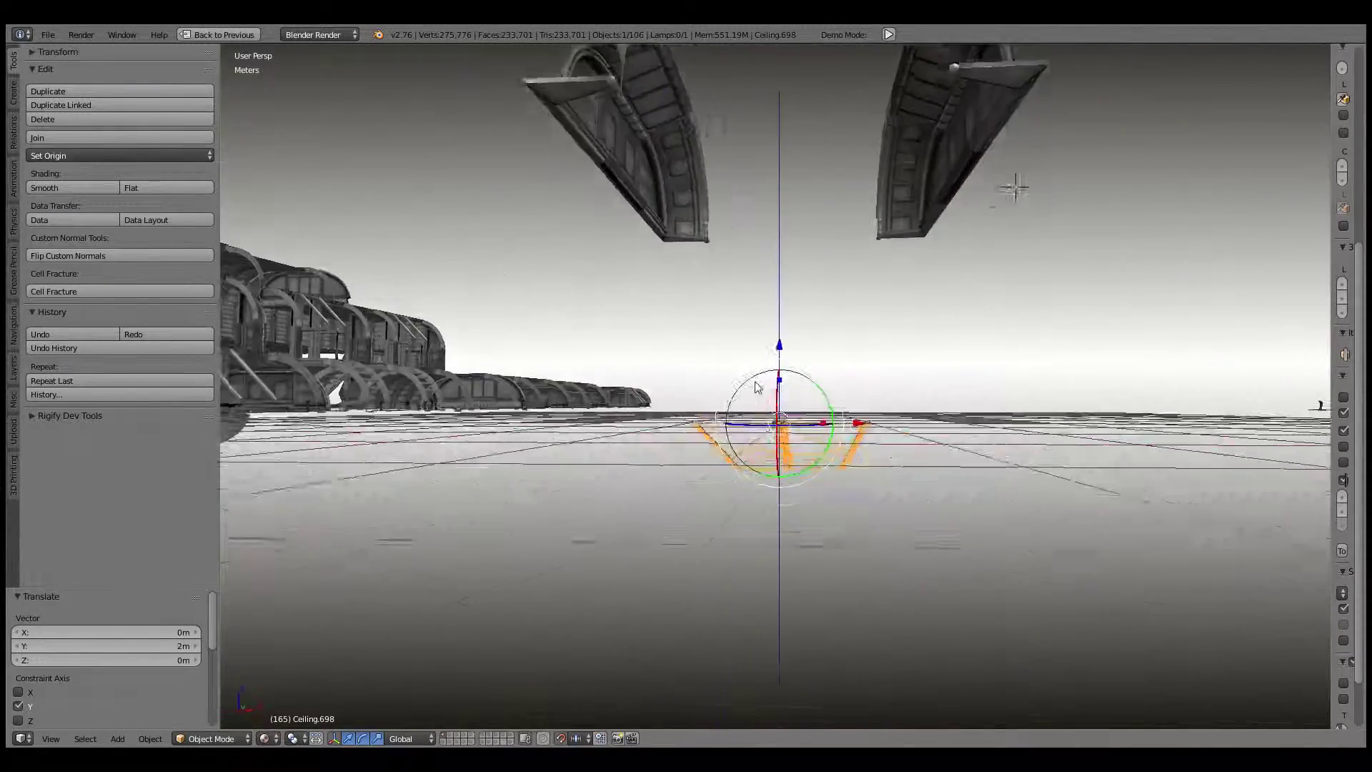
scroll(848, 399, "down", 5)
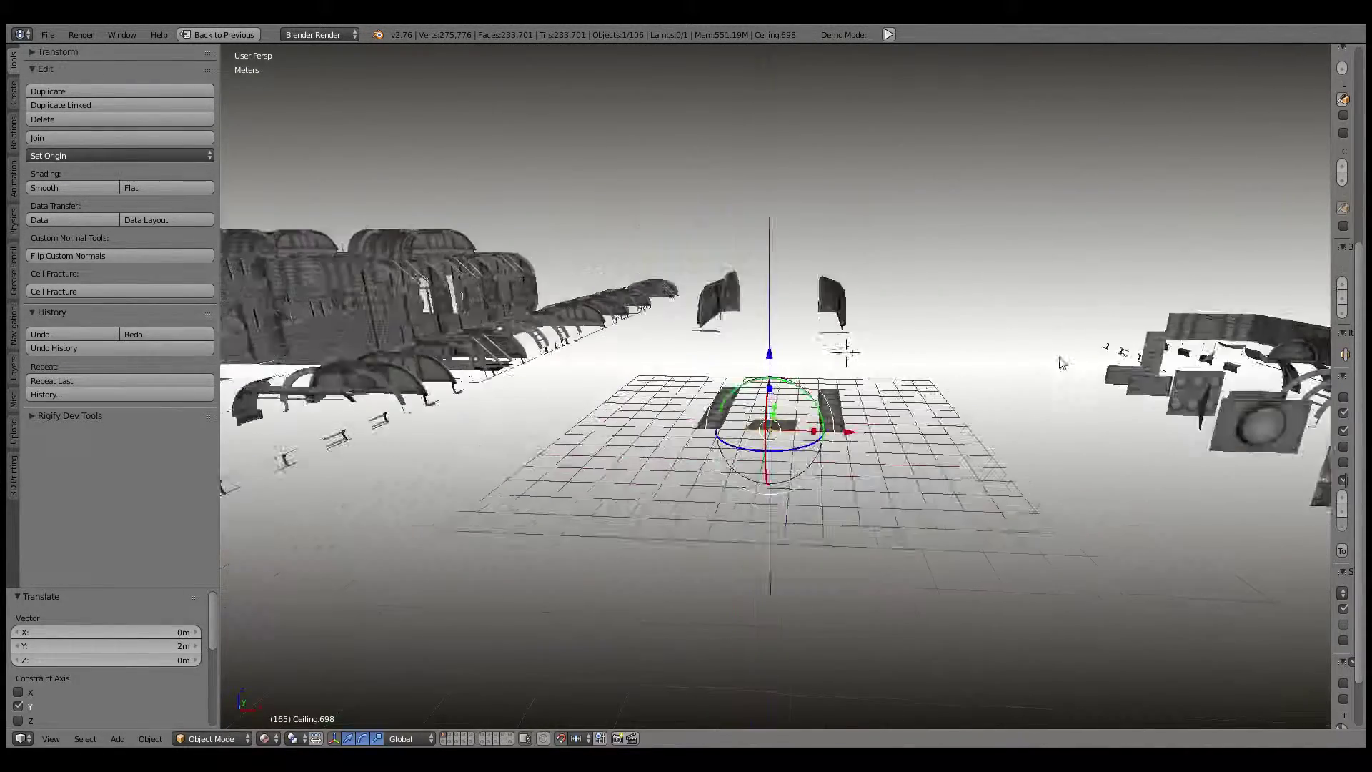
middle_click_drag(848, 399, 551, 328, "shift")
key("KP_Decimal")
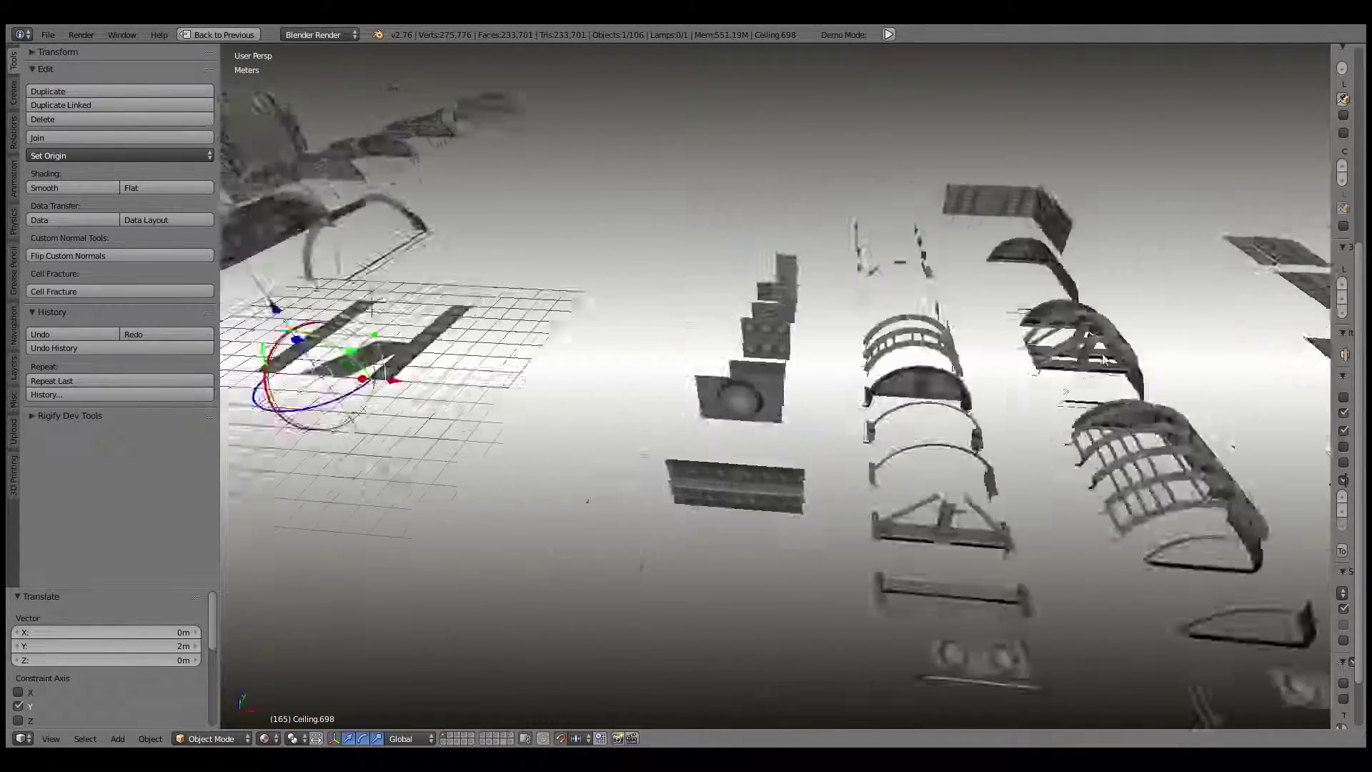
mouse_move(724, 395)
middle_mouse_down()
mouse_move(976, 372)
mouse_move(843, 388)
mouse_move(897, 350)
mouse_move(782, 452)
mouse_move(823, 465)
middle_mouse_up()
Step: Switch to an orthographic top view and start scaling the floor strip
key("KP_7")
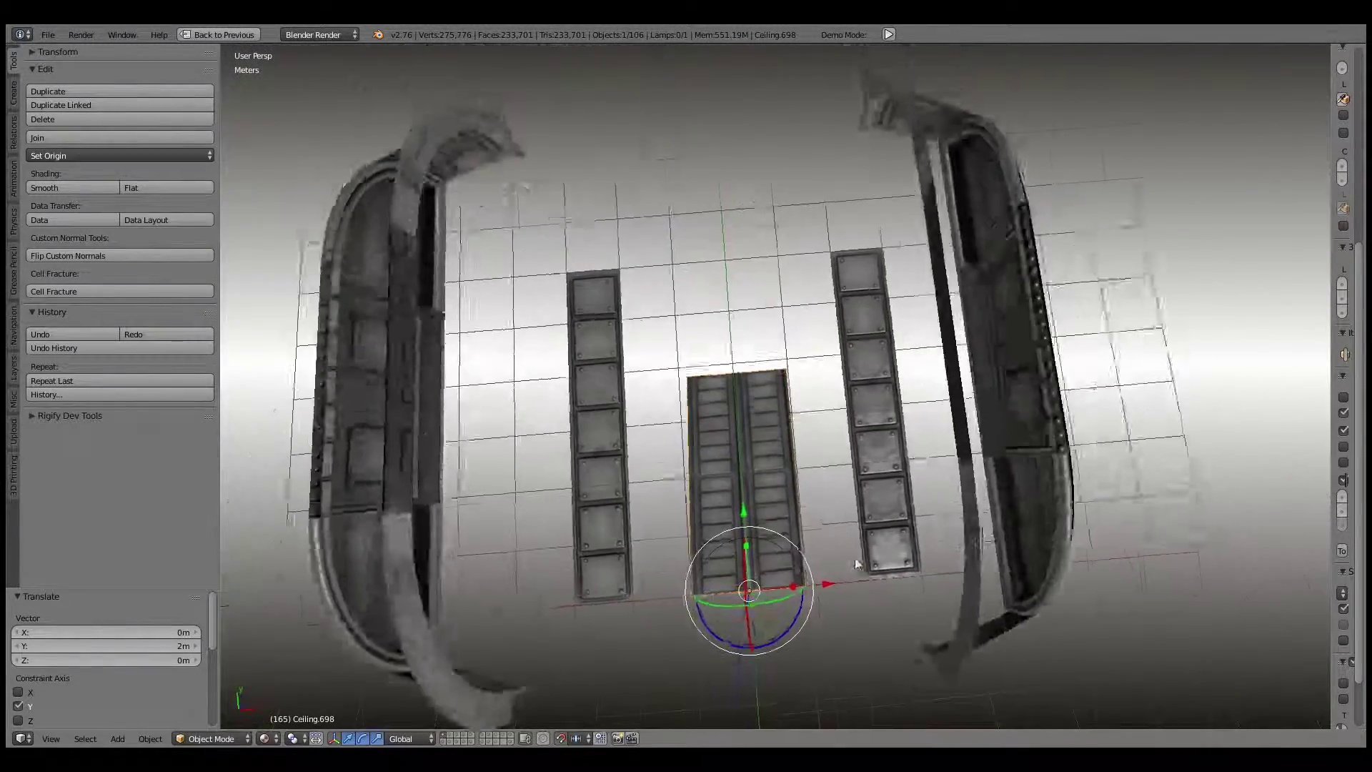
key("KP_5")
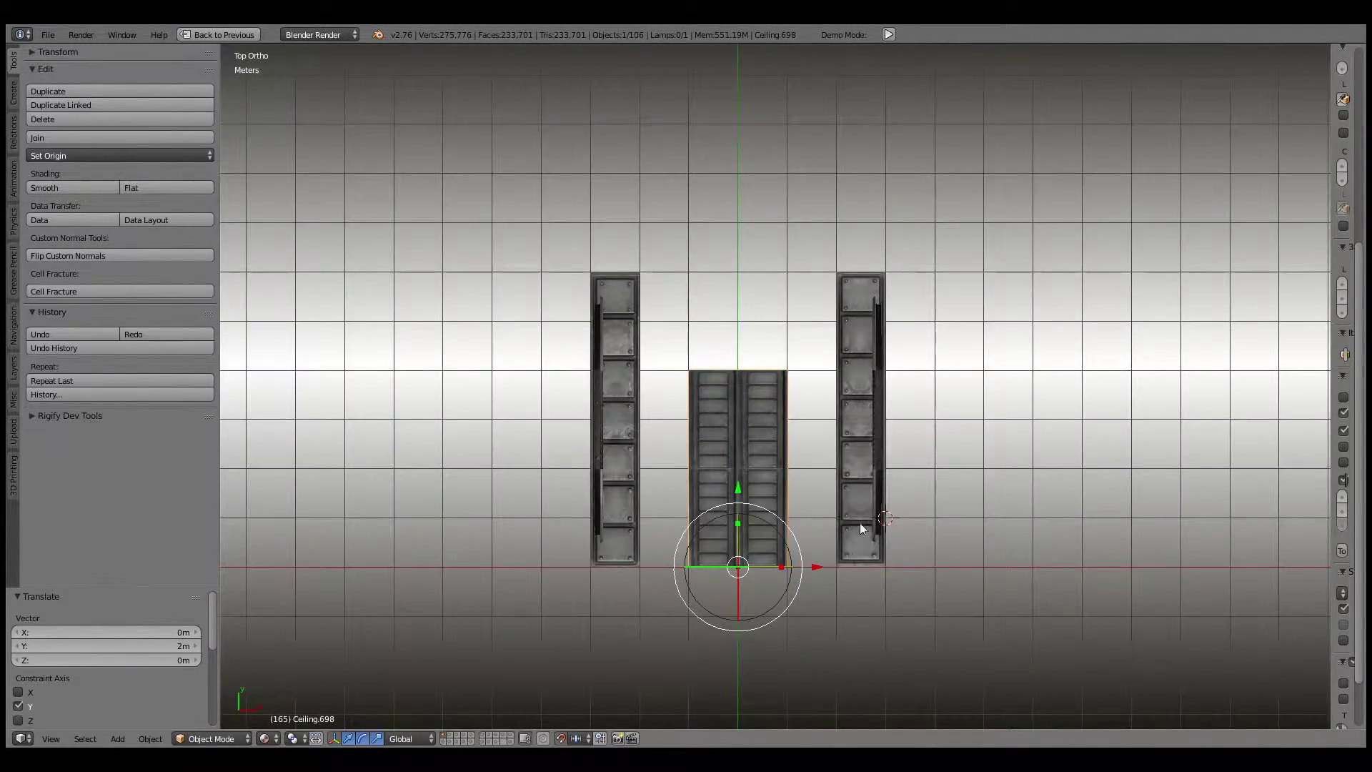
scroll(860, 522, "up", 2)
key("s")
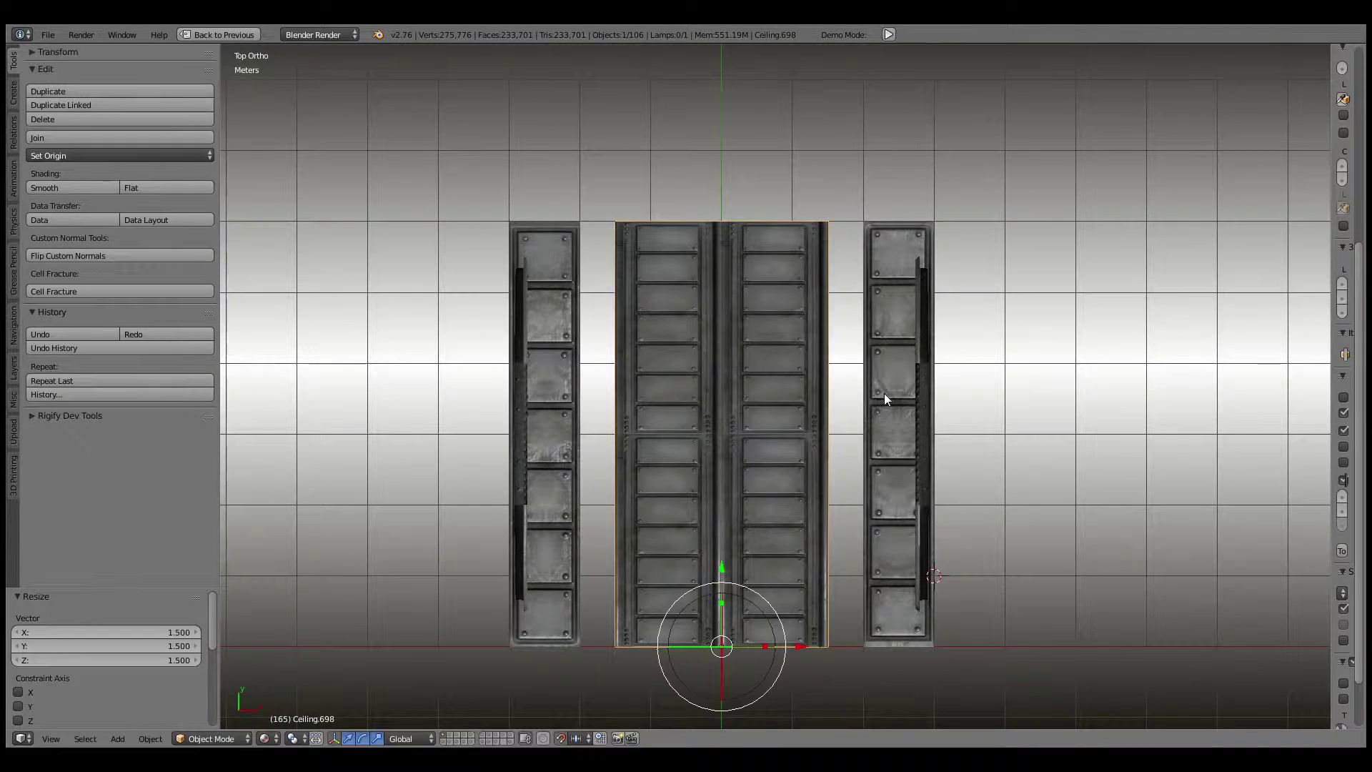
Step: From Front view, undo the 1.5× scale to restore the floor piece's original size
key("KP_1")
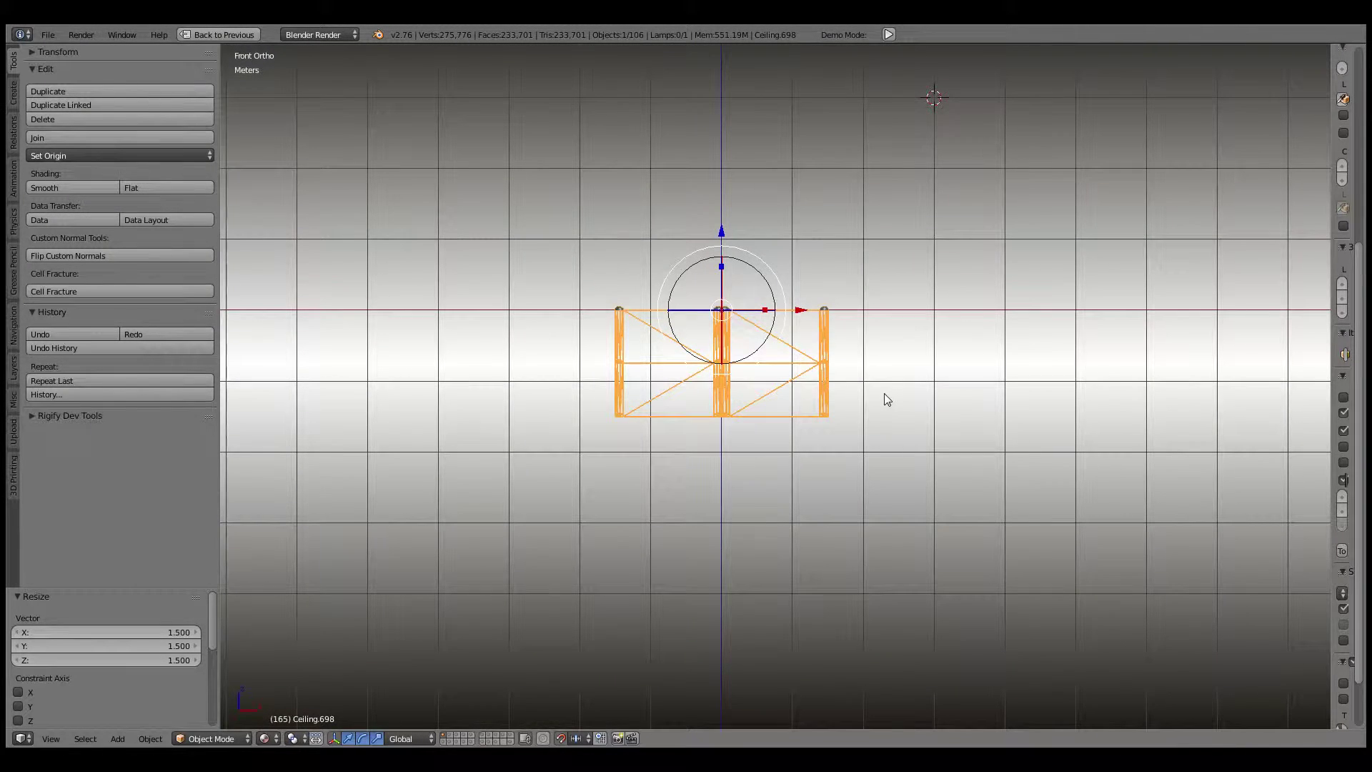
key("ctrl+z")
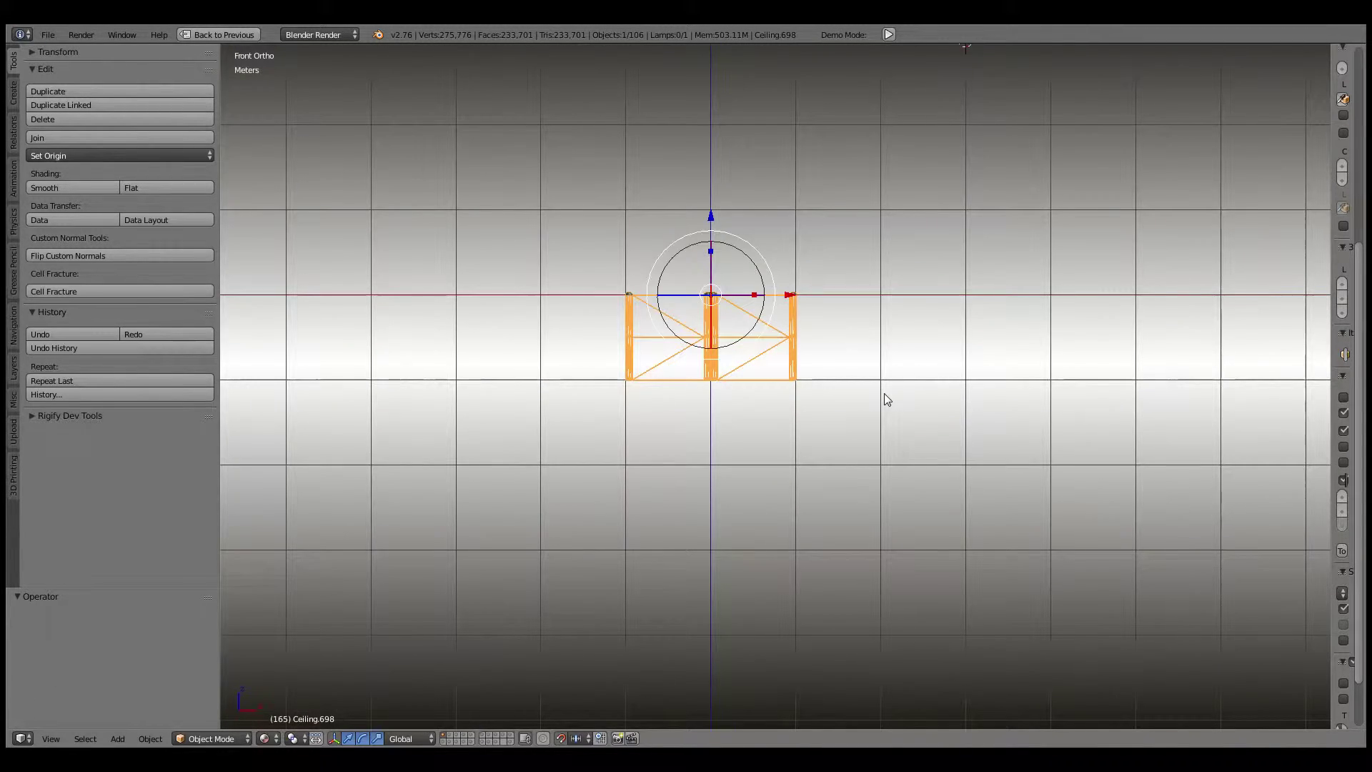
mouse_move(884, 393)
middle_mouse_down()
mouse_move(958, 376)
mouse_move(898, 384)
middle_mouse_up()
scroll(898, 385, "up", 3)
Step: Check the ramp's slope in Edit Mode from the Right orthographic view
scroll(812, 388, "up", 2)
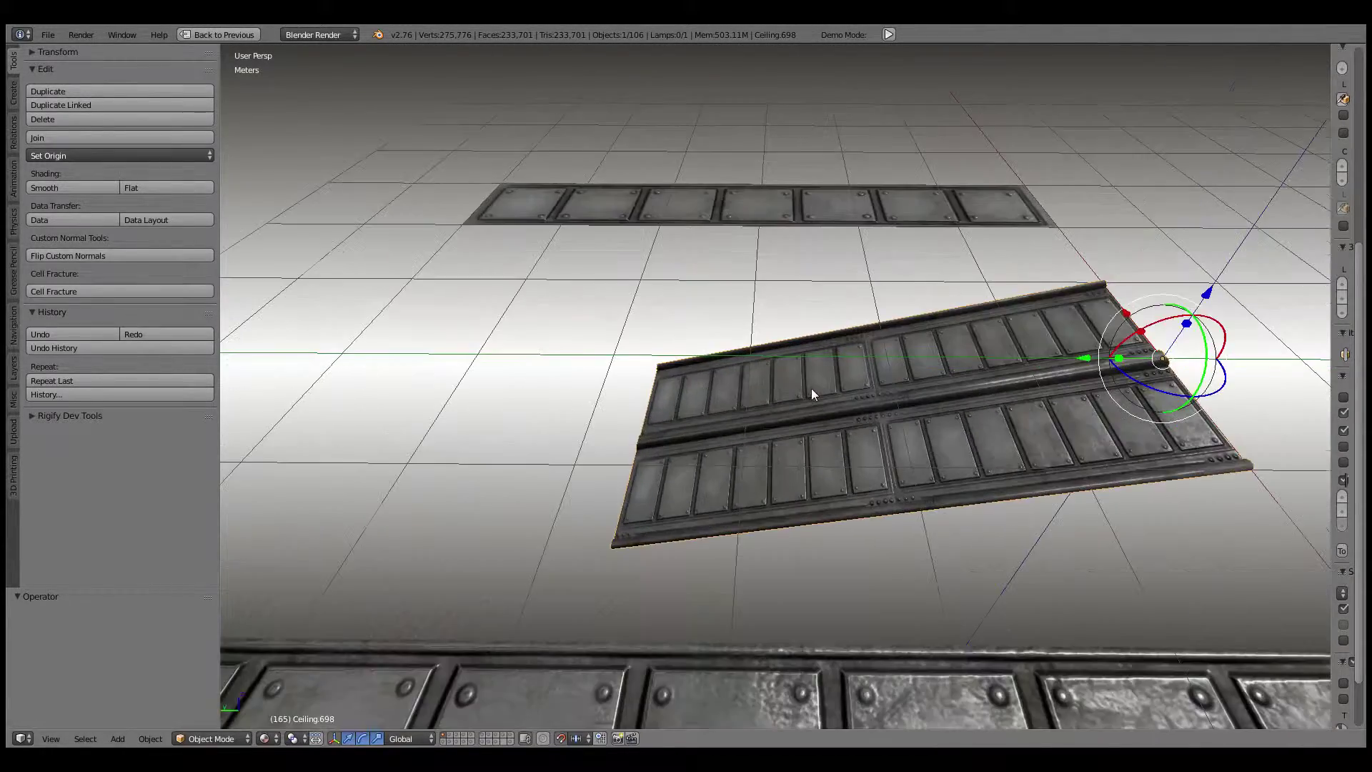
key("Tab")
scroll(786, 401, "up", 2)
scroll(777, 404, "up", 2)
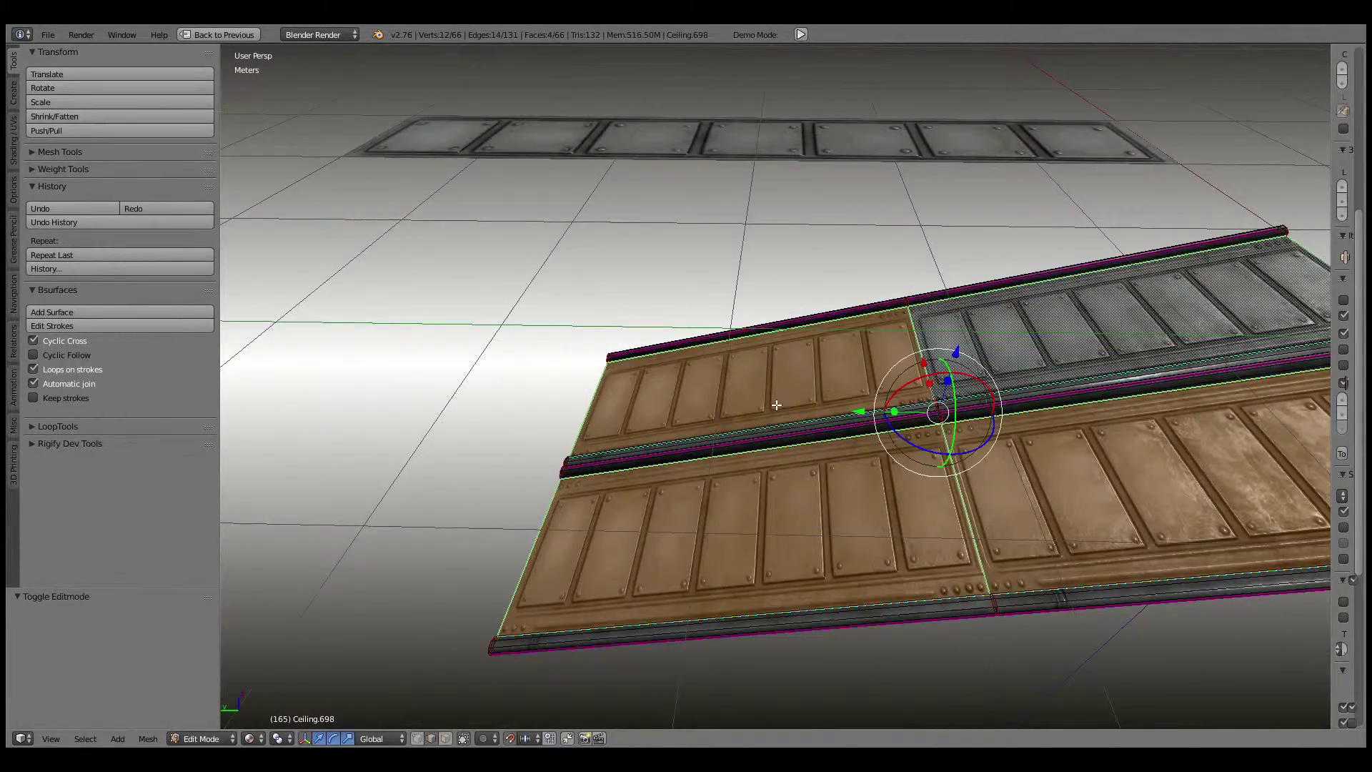
key("KP_3")
scroll(776, 404, "up", 3)
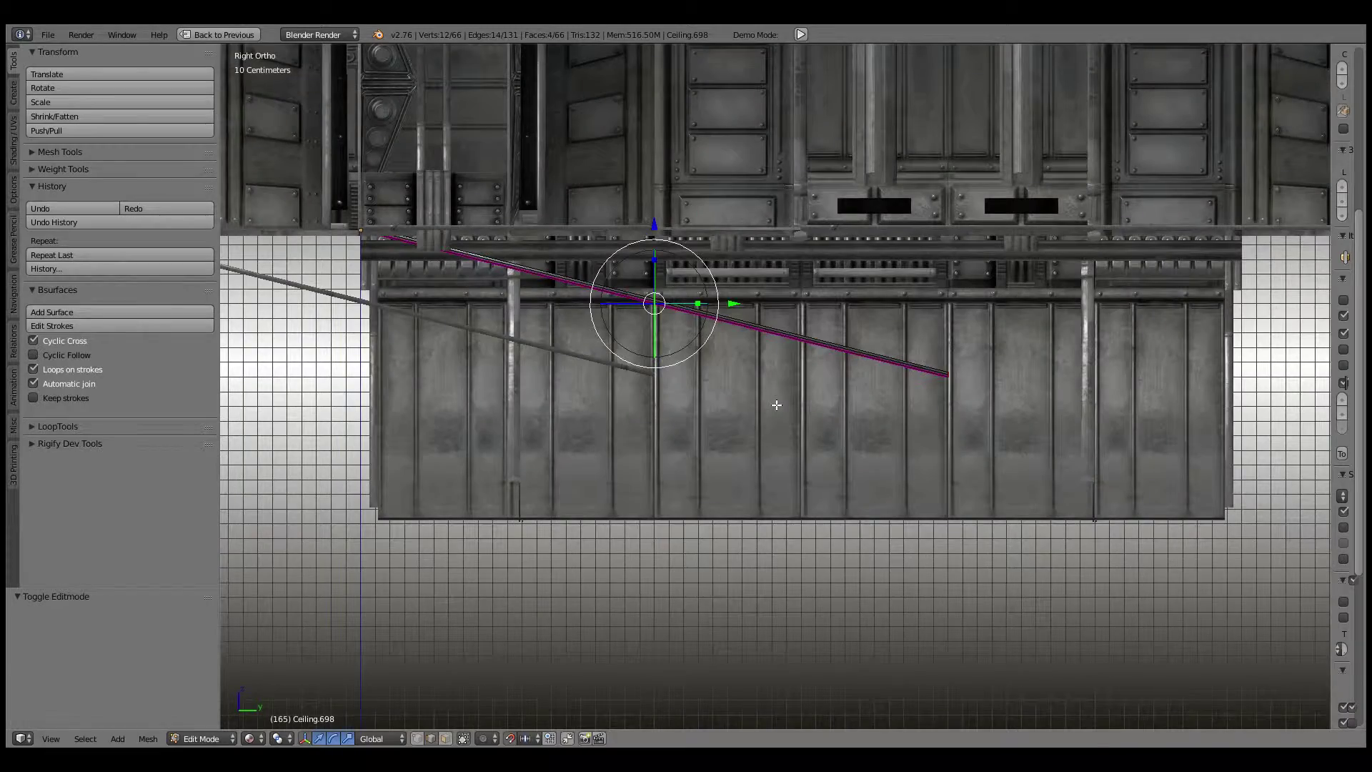
scroll(776, 404, "down", 4)
key("Tab")
Step: Return to a perspective view and copy one of the floor panels
scroll(784, 389, "down", 3)
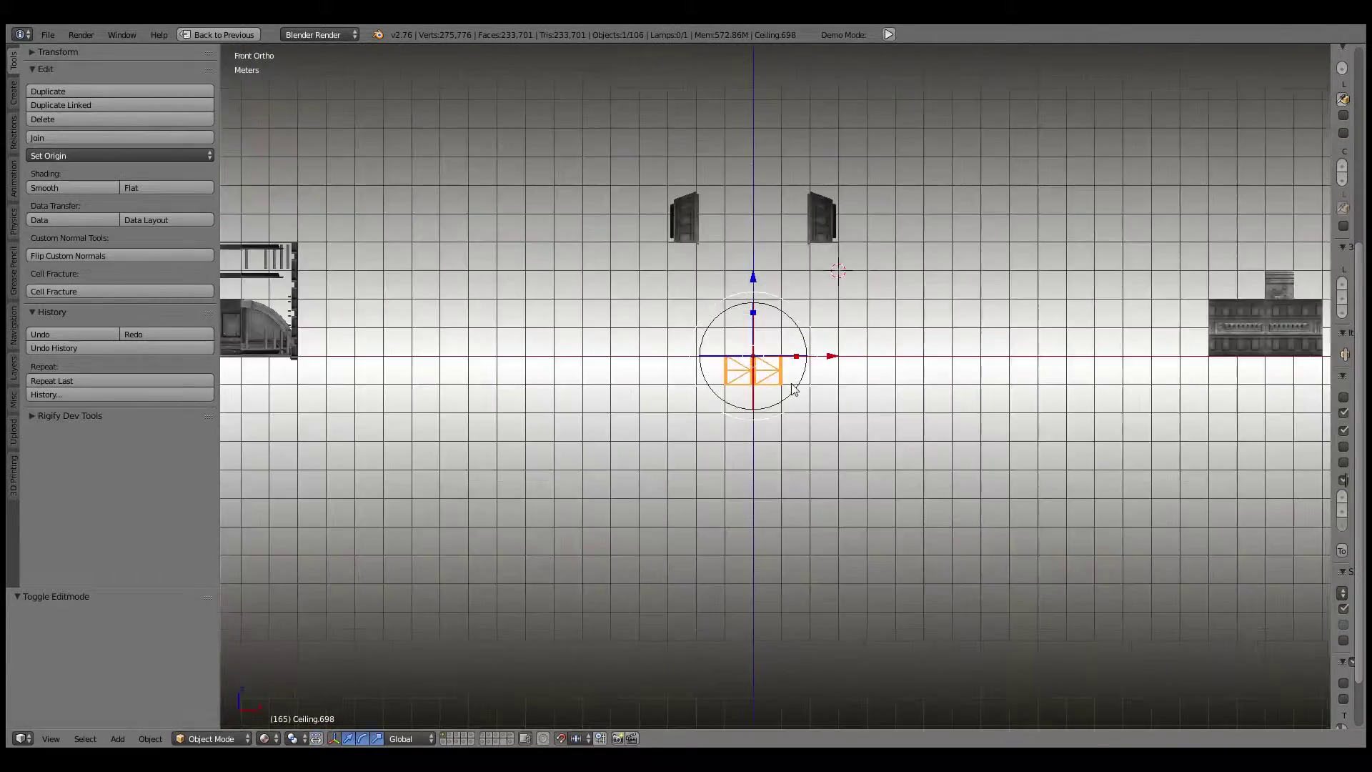
mouse_move(791, 383)
middle_mouse_down()
mouse_move(843, 477)
mouse_move(700, 438)
mouse_move(809, 397)
mouse_move(876, 445)
mouse_move(898, 443)
middle_mouse_up()
key("KP_5")
scroll(843, 478, "up", 4)
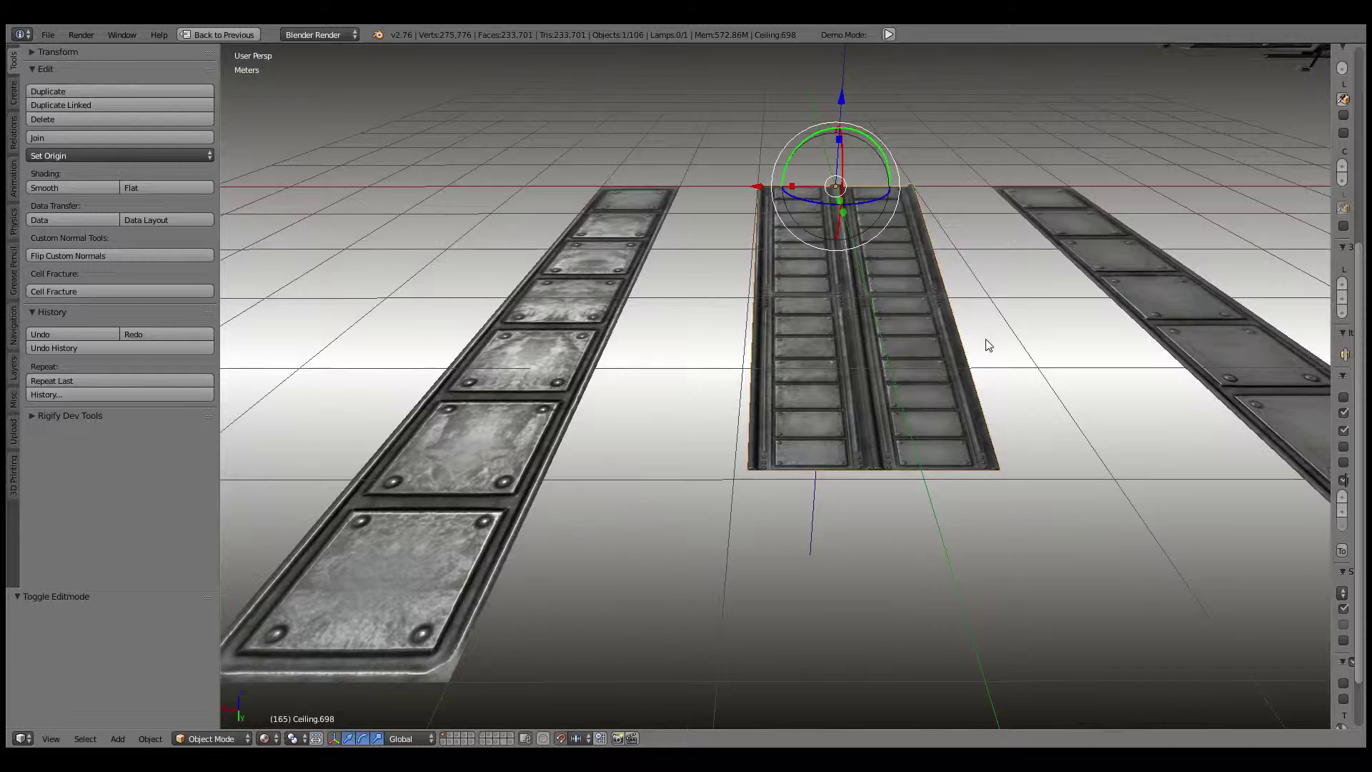
mouse_move(988, 345)
middle_mouse_down()
mouse_move(934, 386)
mouse_move(760, 370)
mouse_move(967, 370)
mouse_move(907, 391)
mouse_move(524, 420)
mouse_move(910, 462)
mouse_move(919, 398)
mouse_move(717, 520)
mouse_move(691, 320)
mouse_move(696, 363)
mouse_move(741, 398)
mouse_move(842, 423)
mouse_move(852, 394)
mouse_move(1008, 358)
middle_mouse_up()
right_click(696, 363)
key("shift+d")
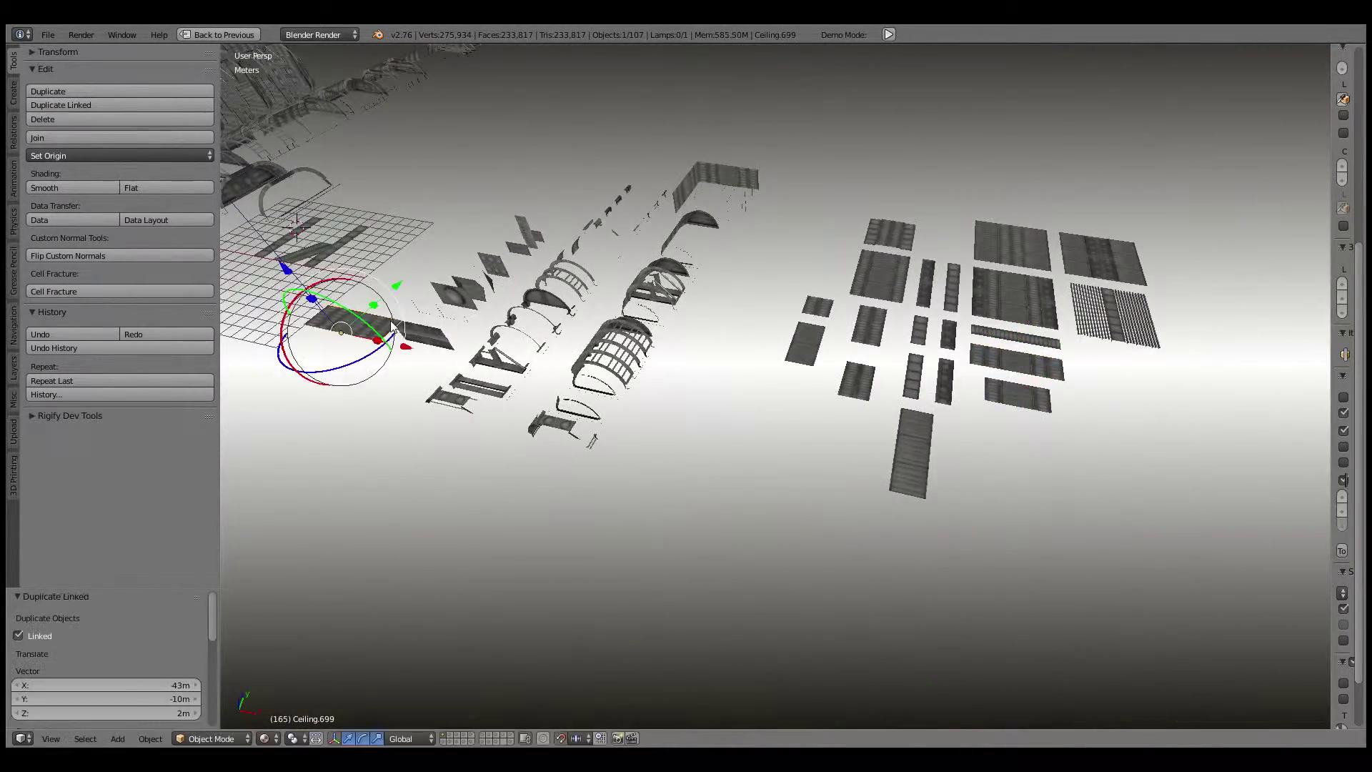
Step: Move the copied panel beside the ramp and tip it upright by -90° on X
mouse_move(393, 327)
middle_mouse_down()
mouse_move(786, 286)
mouse_move(857, 336)
middle_mouse_up()
key("g")
scroll(857, 336, "up", 2)
scroll(942, 350, "up", 3)
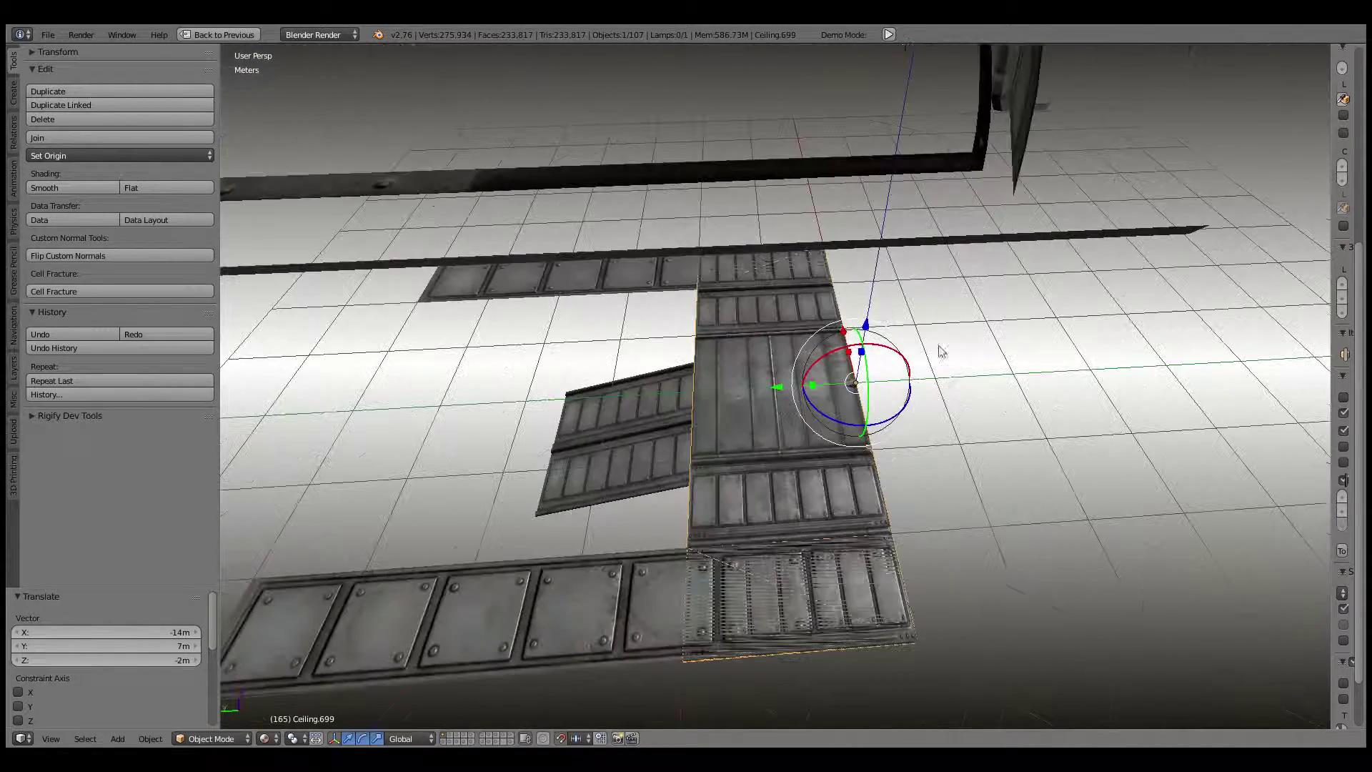
left_click_drag(899, 356, 821, 353)
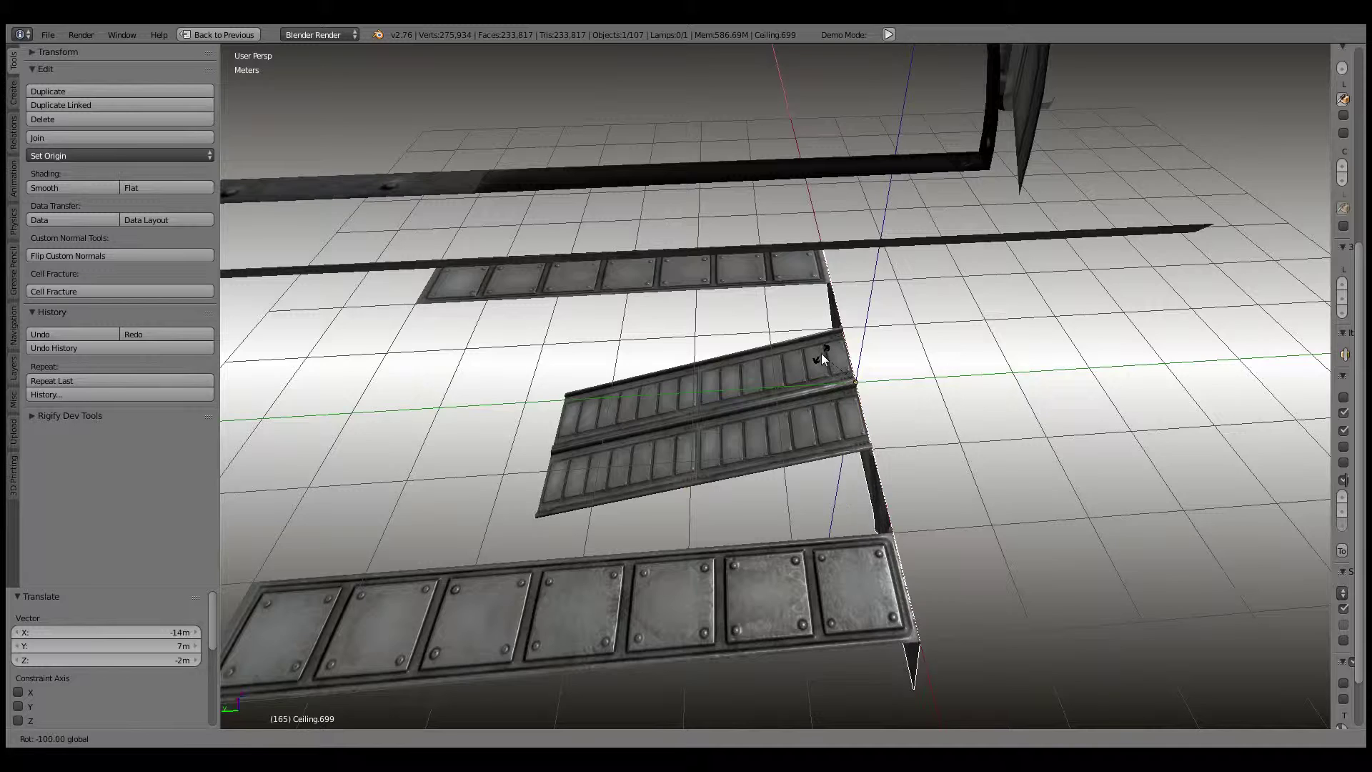
key("x")
left_click(873, 452)
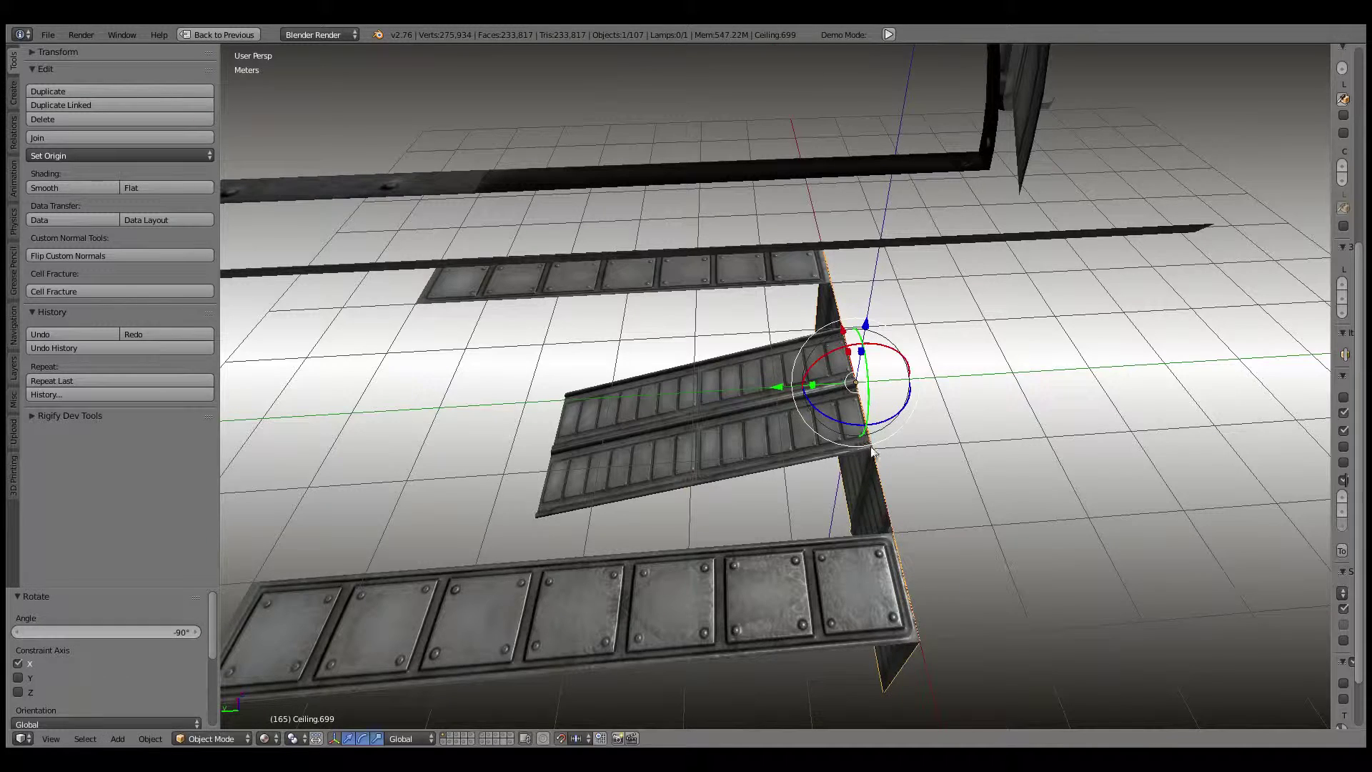
Step: Turn the wall 90° about Z and place it 3 m along Y and 2 m along X
key("r")
key("z")
left_click(960, 322)
middle_click_drag(959, 322, 946, 450)
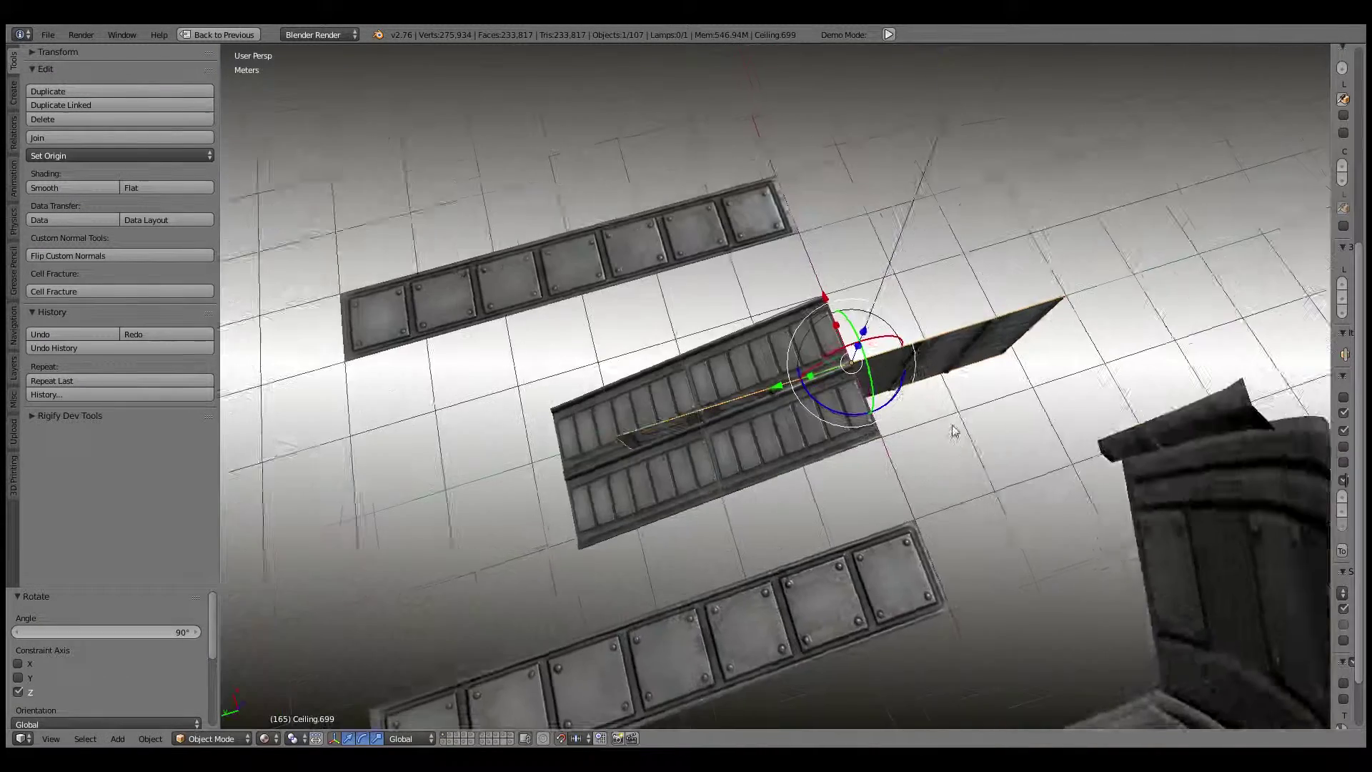
left_click_drag(806, 384, 601, 418)
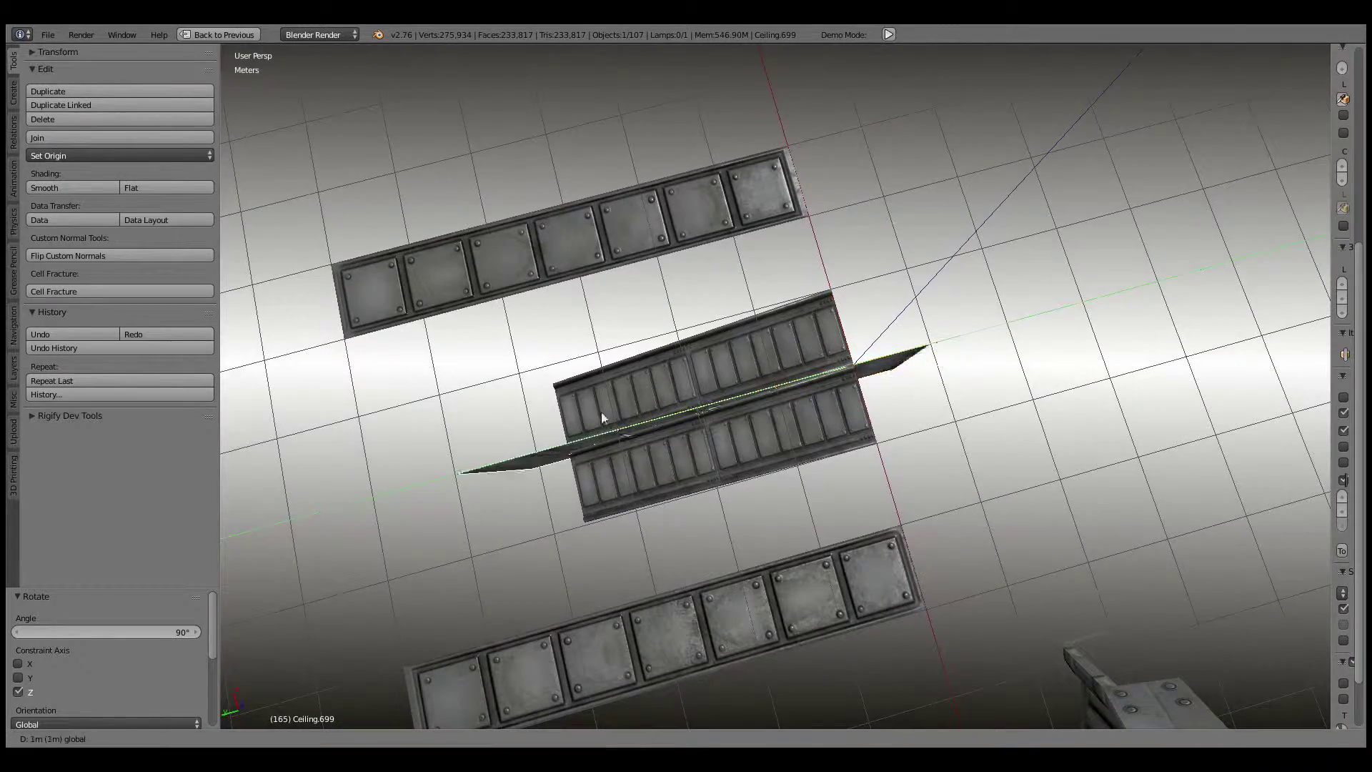
left_click(535, 435)
middle_click_drag(535, 435, 718, 438)
middle_click_drag(679, 428, 694, 413)
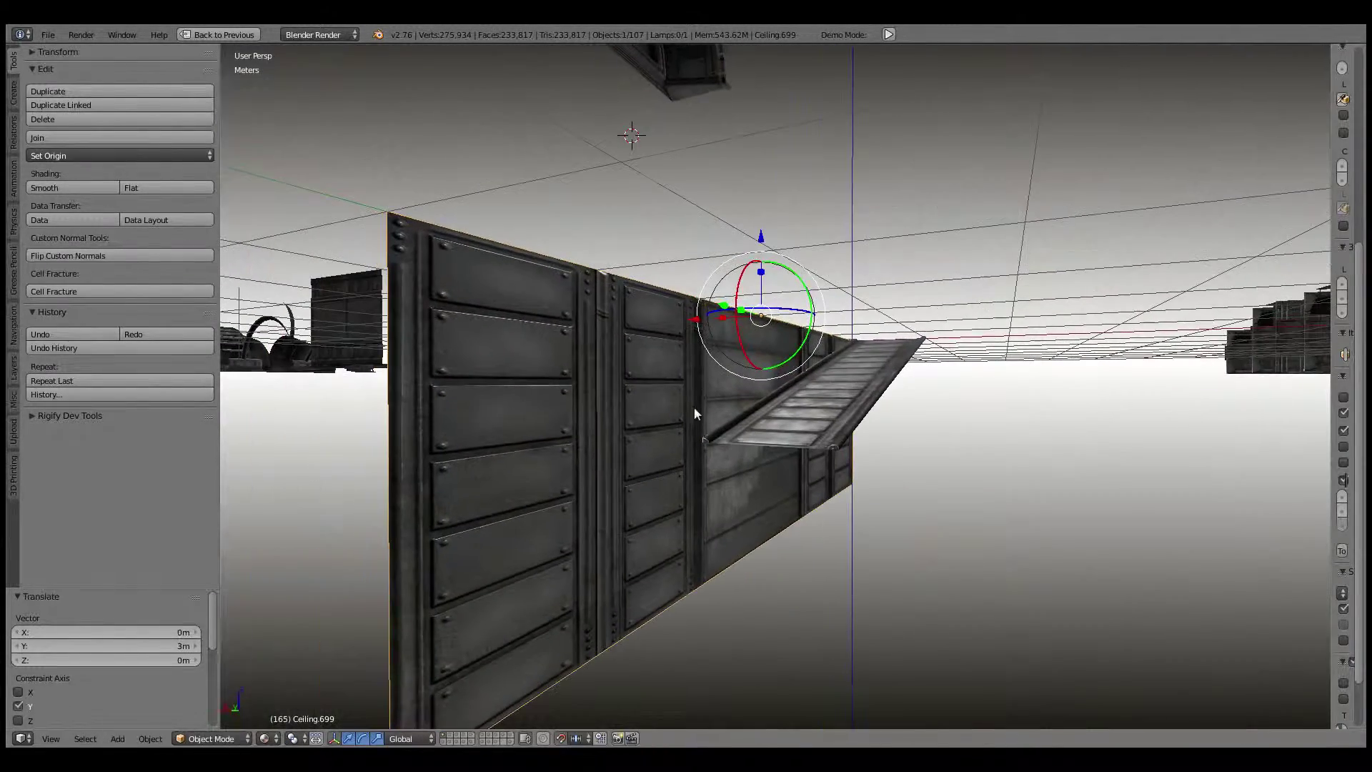
key("g")
right_click(560, 332)
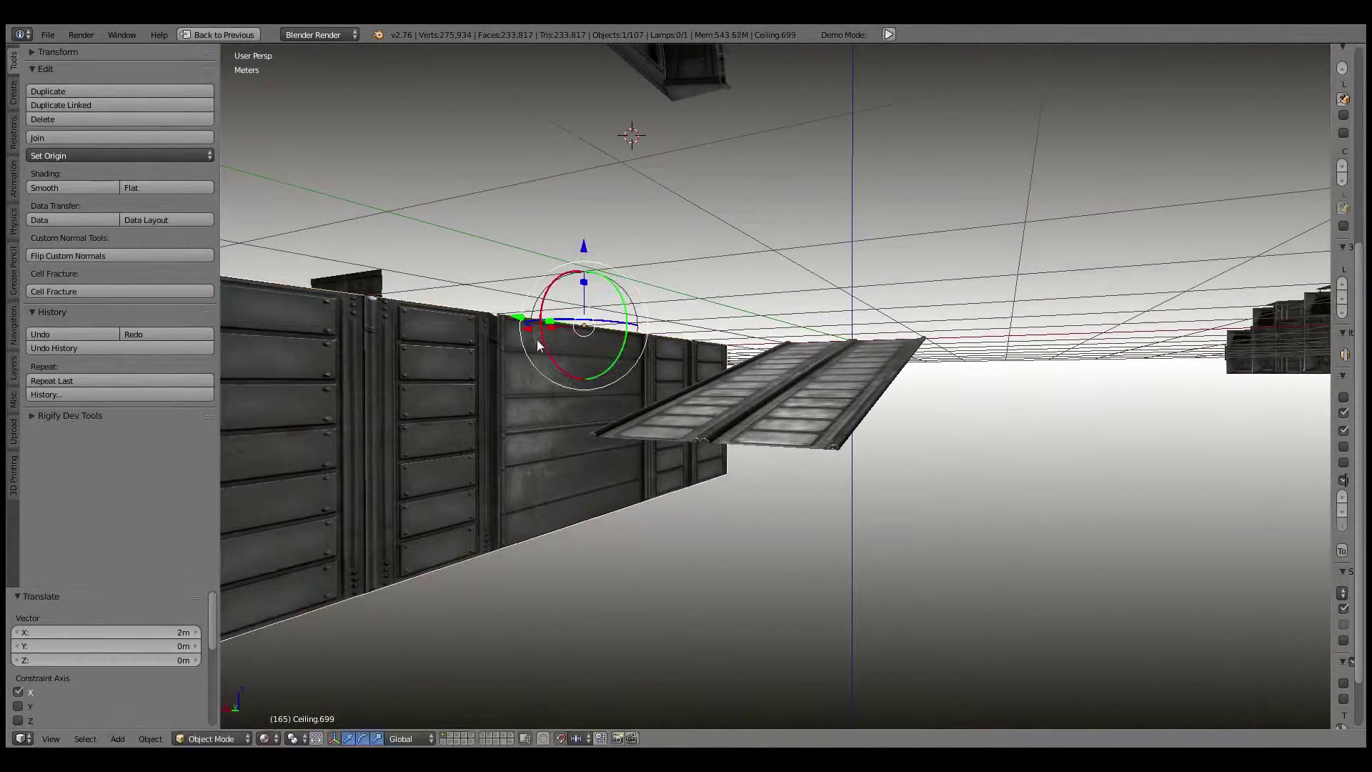
Step: Duplicate the wall panel and turn the copy 180° about Z
mouse_move(560, 332)
middle_mouse_down()
mouse_move(676, 397)
mouse_move(706, 333)
mouse_move(675, 401)
mouse_move(866, 341)
mouse_move(773, 293)
mouse_move(797, 331)
mouse_move(756, 347)
middle_mouse_up()
key("a")
scroll(866, 341, "down", 5)
right_click(773, 293)
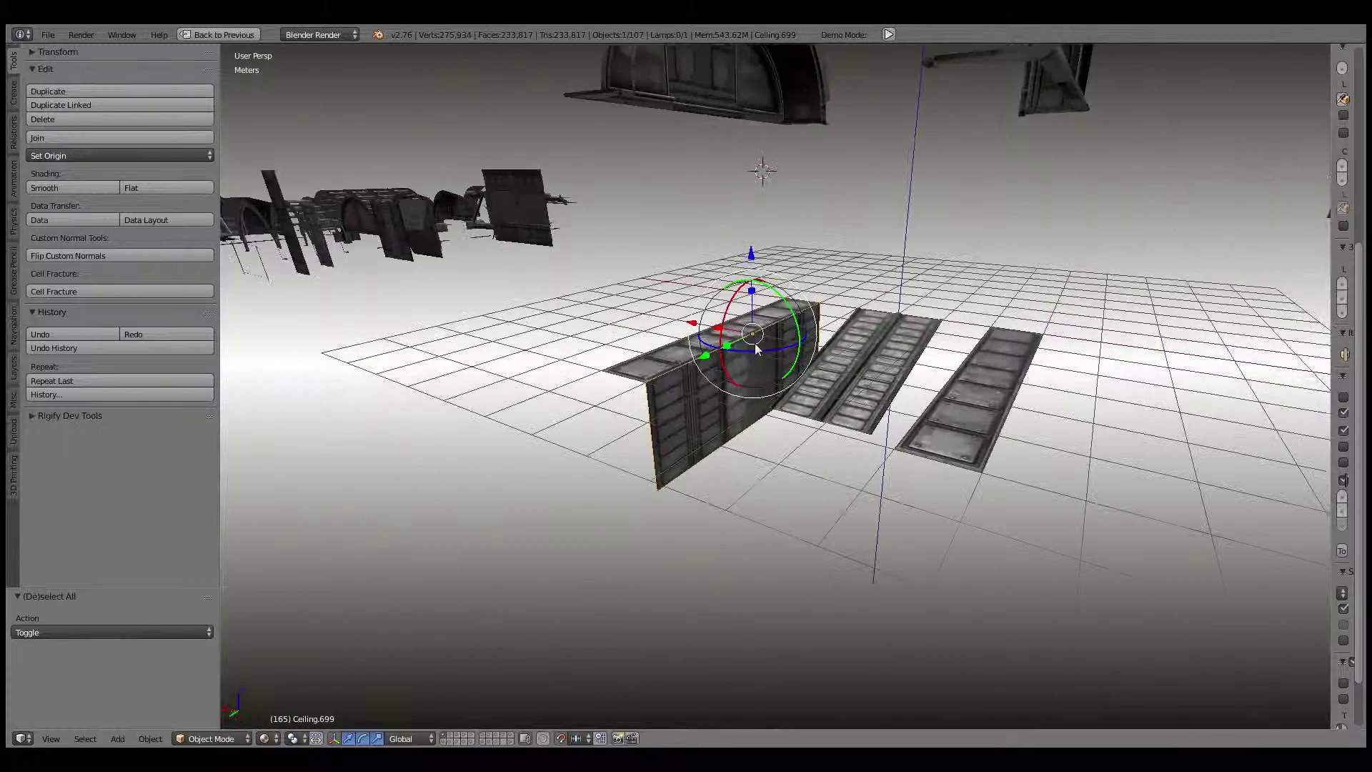
key("shift+d")
right_click(843, 381)
middle_click_drag(843, 381, 869, 392)
key("r")
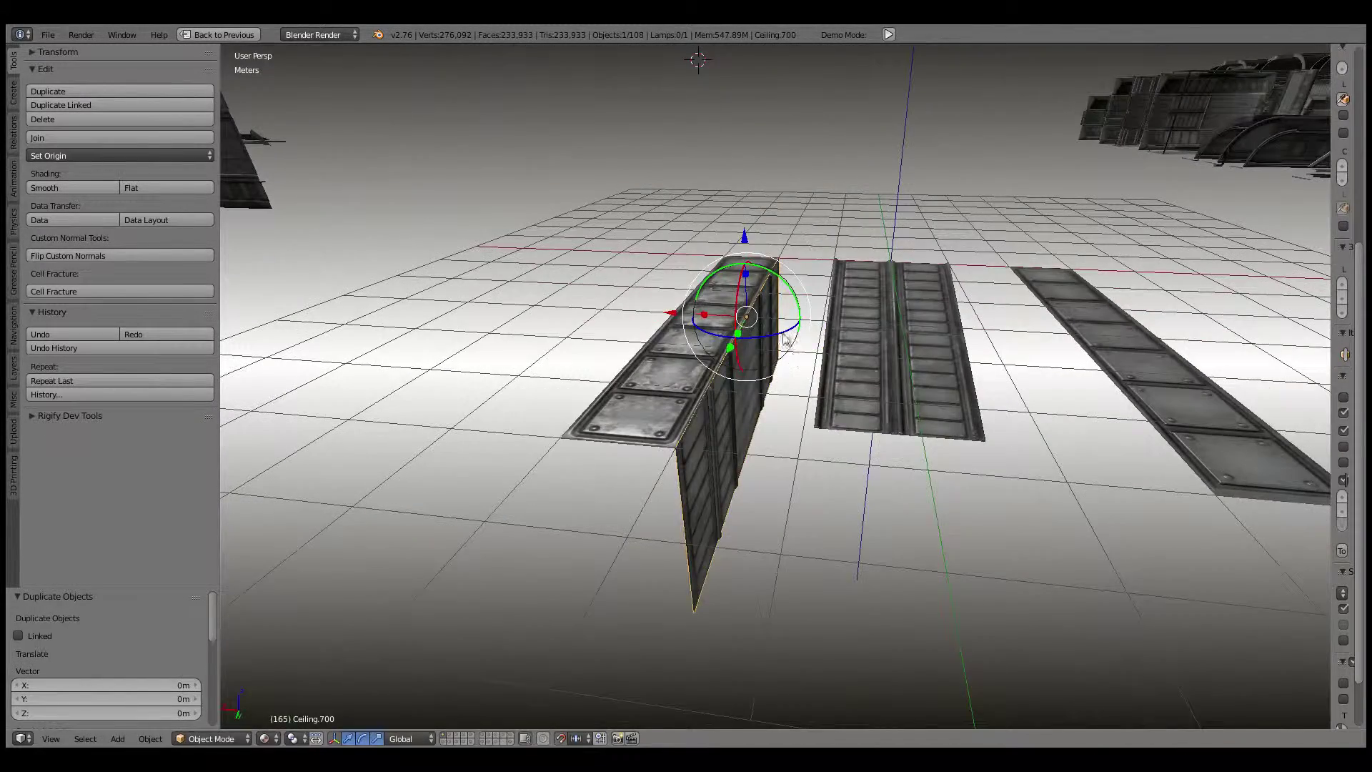
left_click(639, 325)
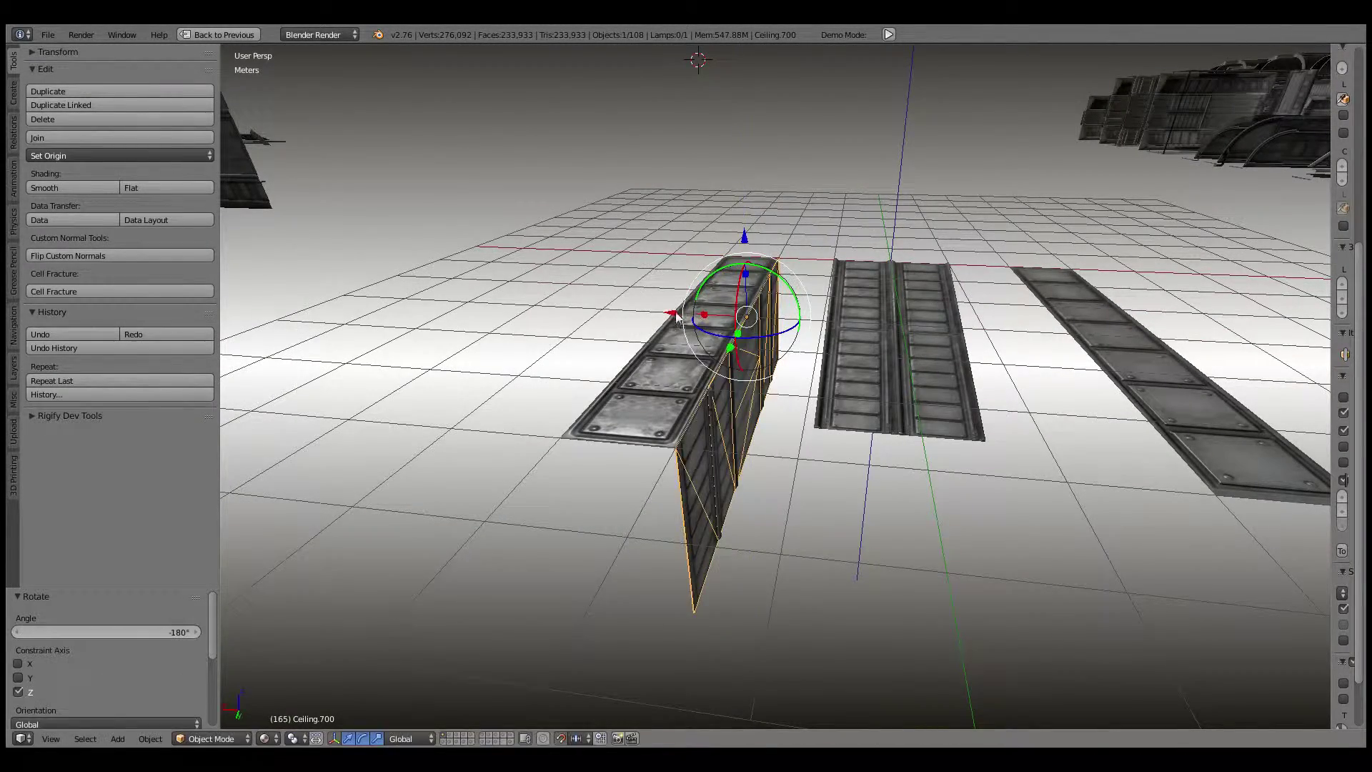
Step: Place the turned copy on the ramp's opposite side, then select the ramp for editing
key("g")
left_click(916, 315)
key("a")
middle_click_drag(916, 314, 818, 306)
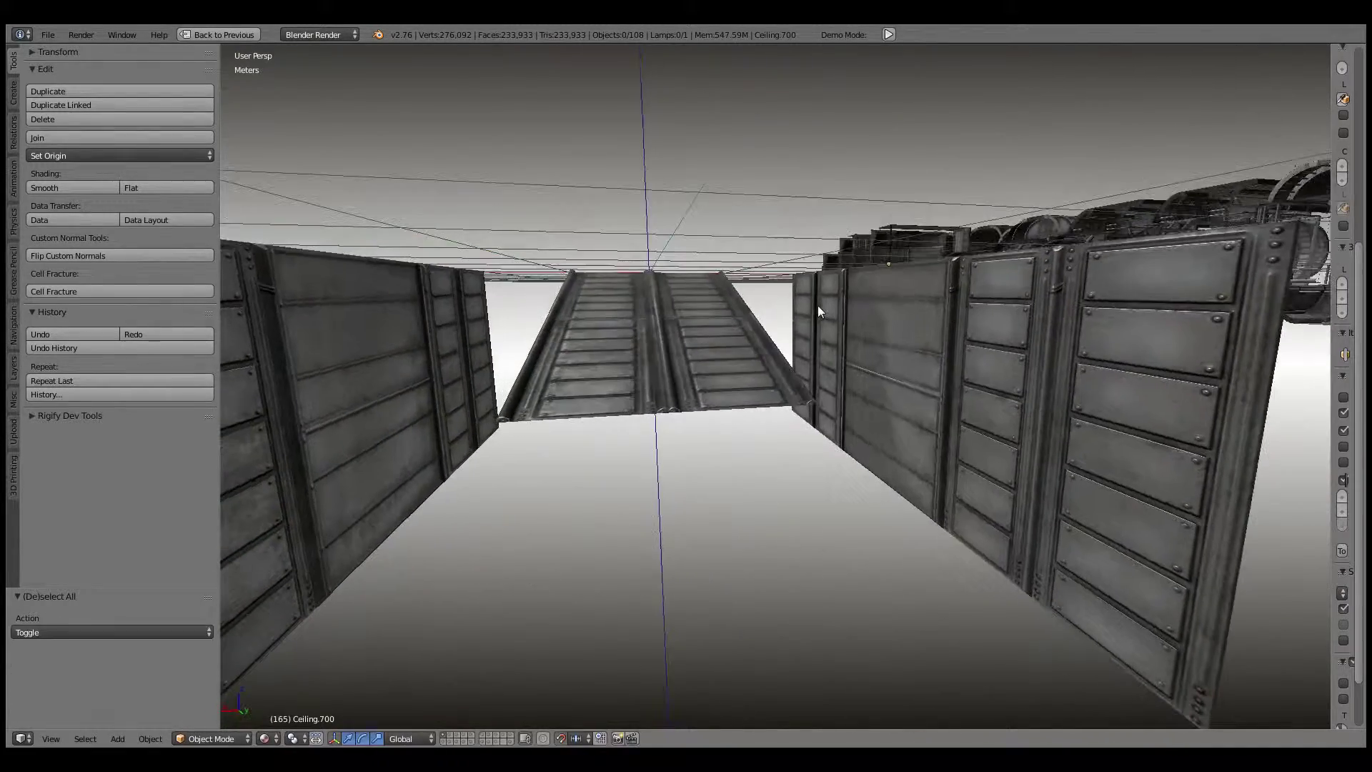
right_click(758, 329)
middle_click_drag(728, 343, 843, 324)
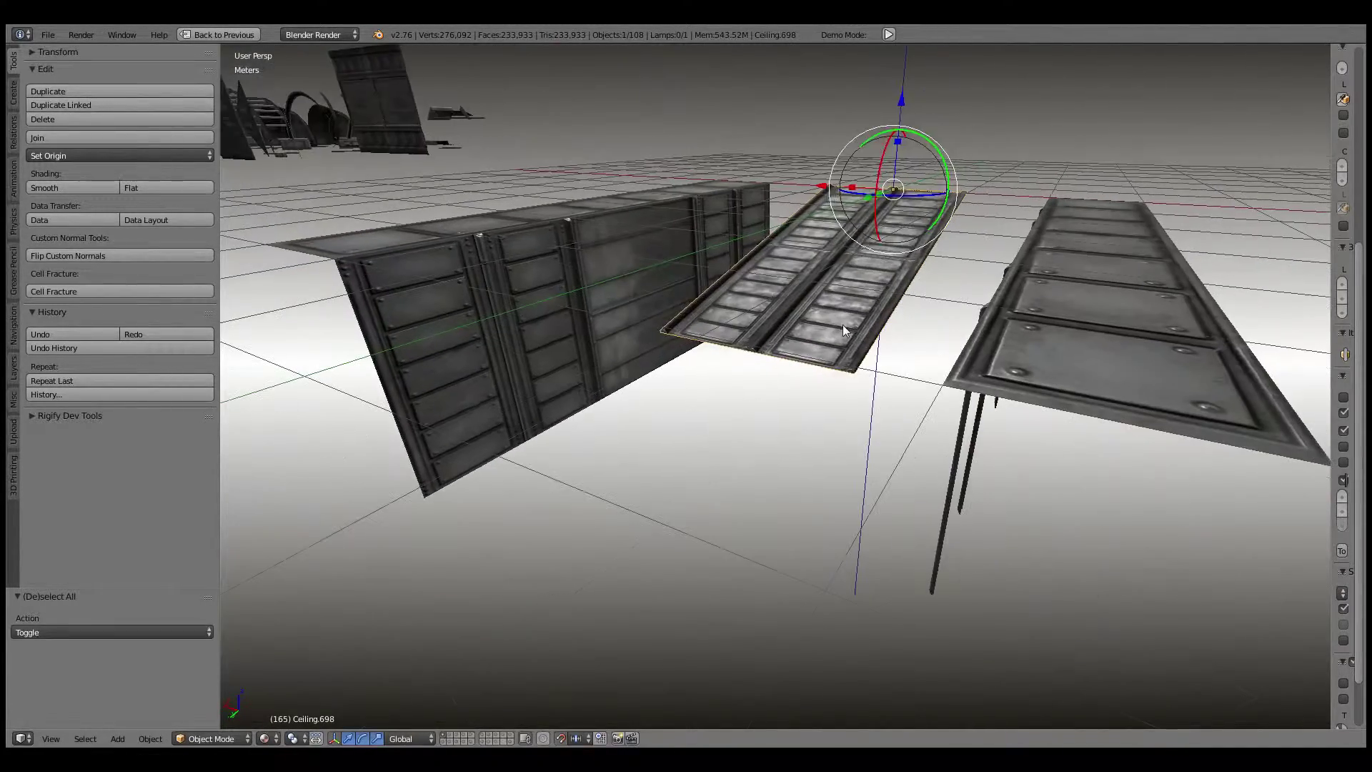
key("Tab")
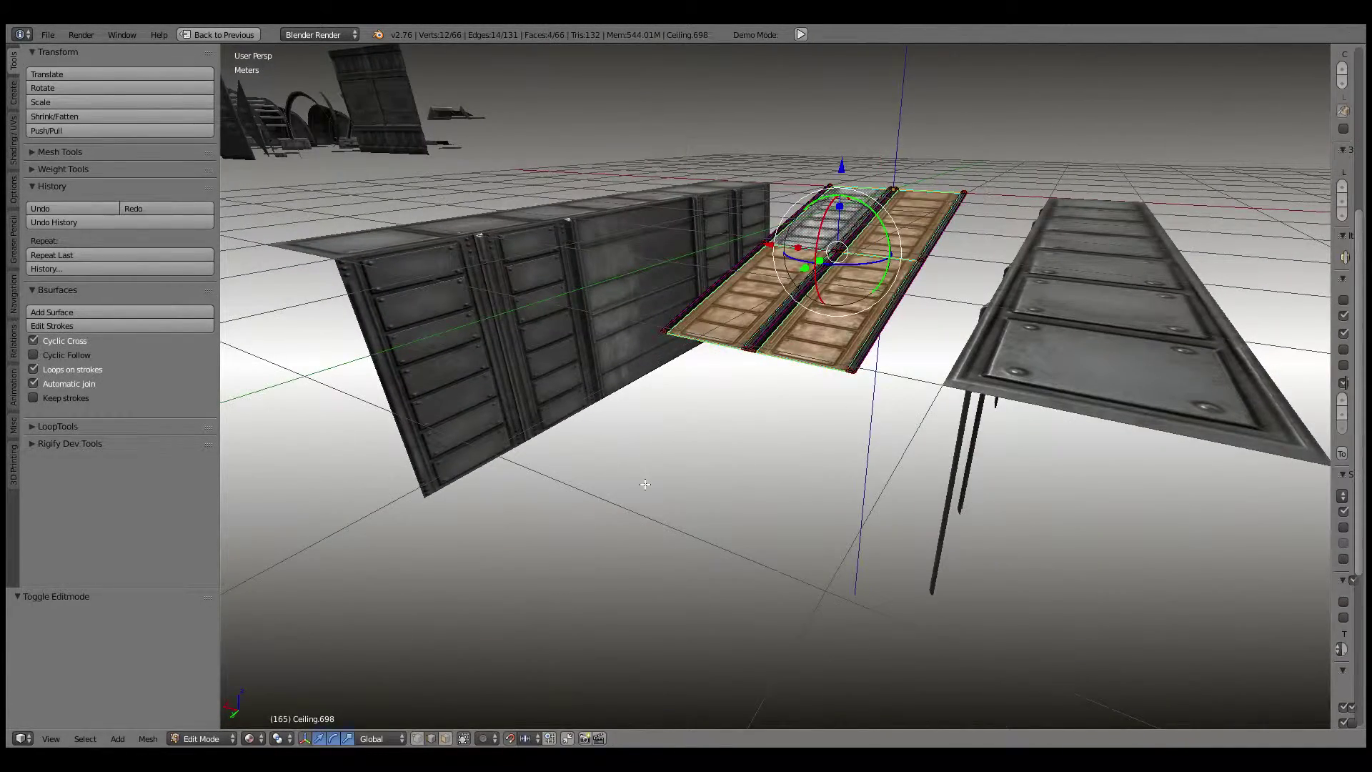
Step: Check the ramp's alignment with the walls in orthographic top view, then leave Edit Mode
key("KP_7")
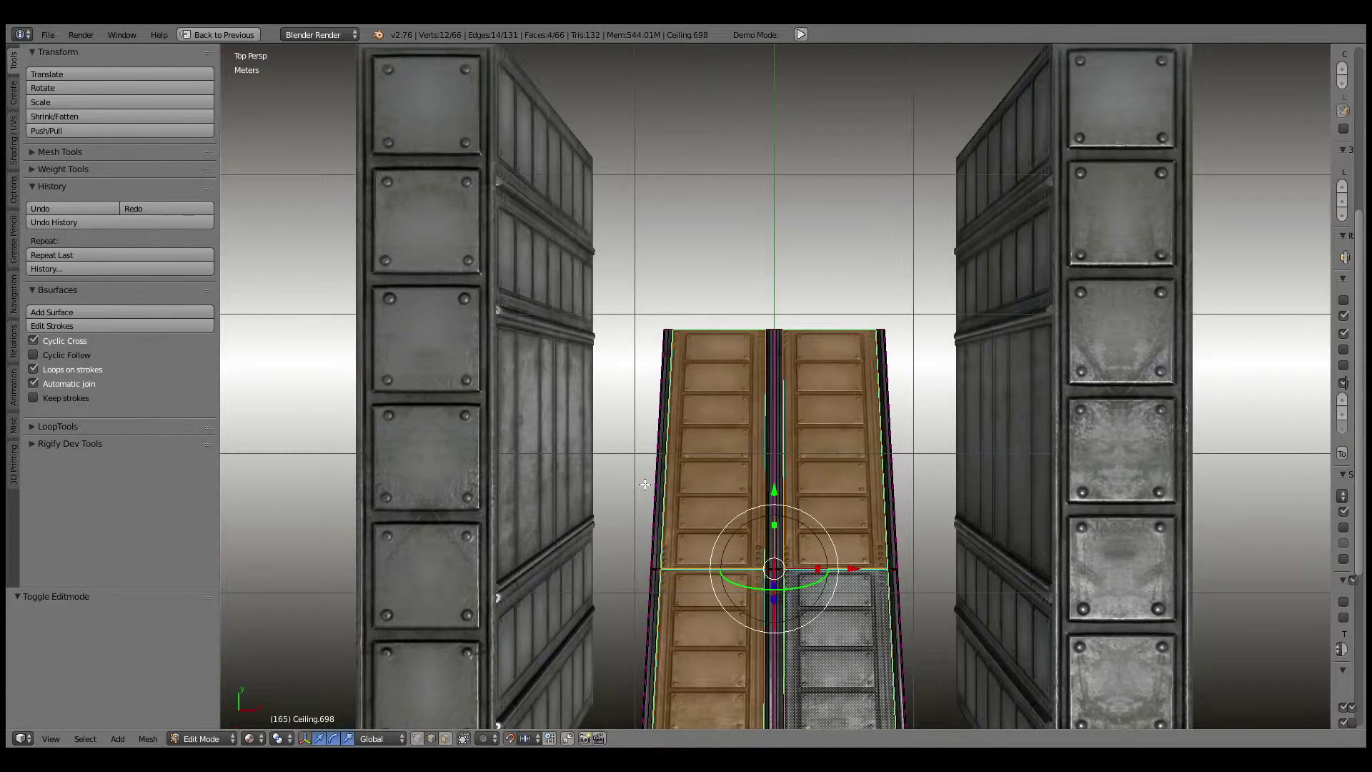
key("KP_5")
scroll(615, 453, "down", 4)
scroll(772, 475, "up", 2)
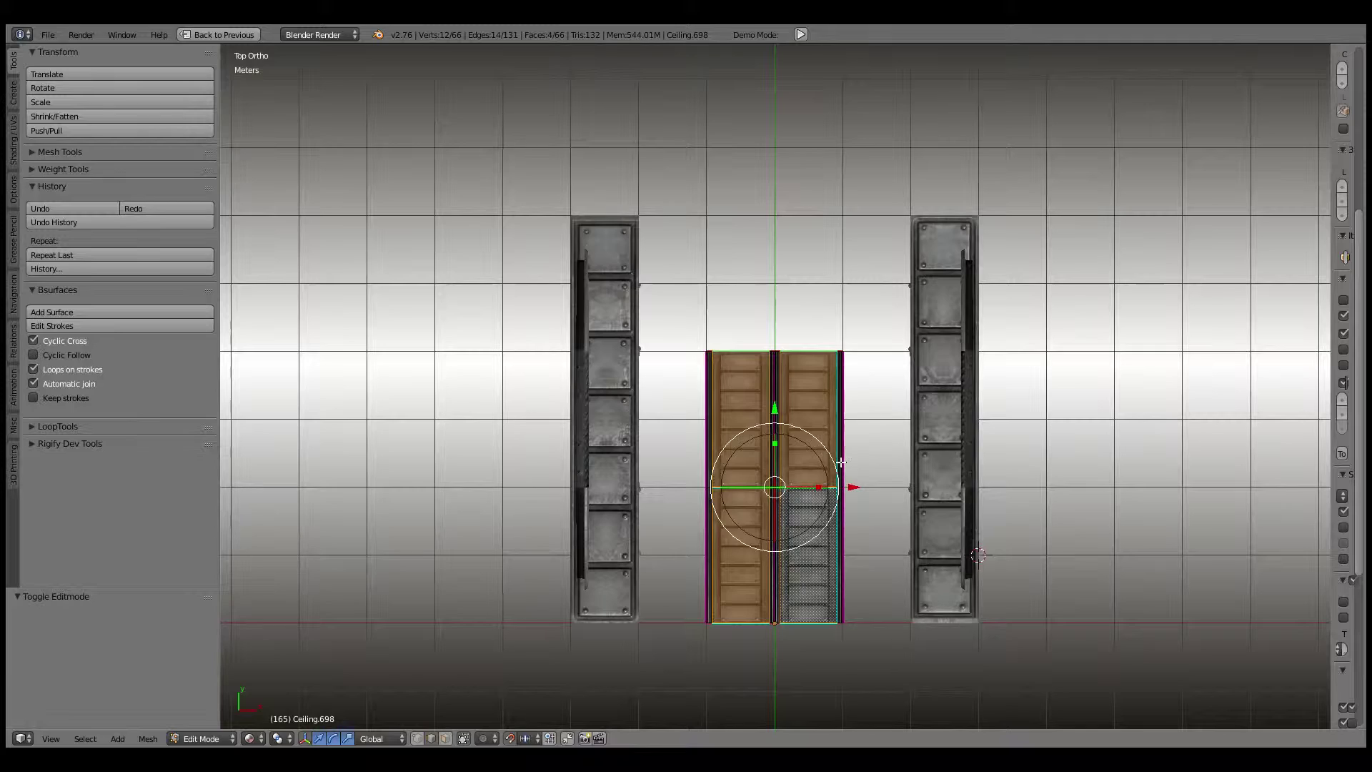
scroll(841, 462, "up", 3)
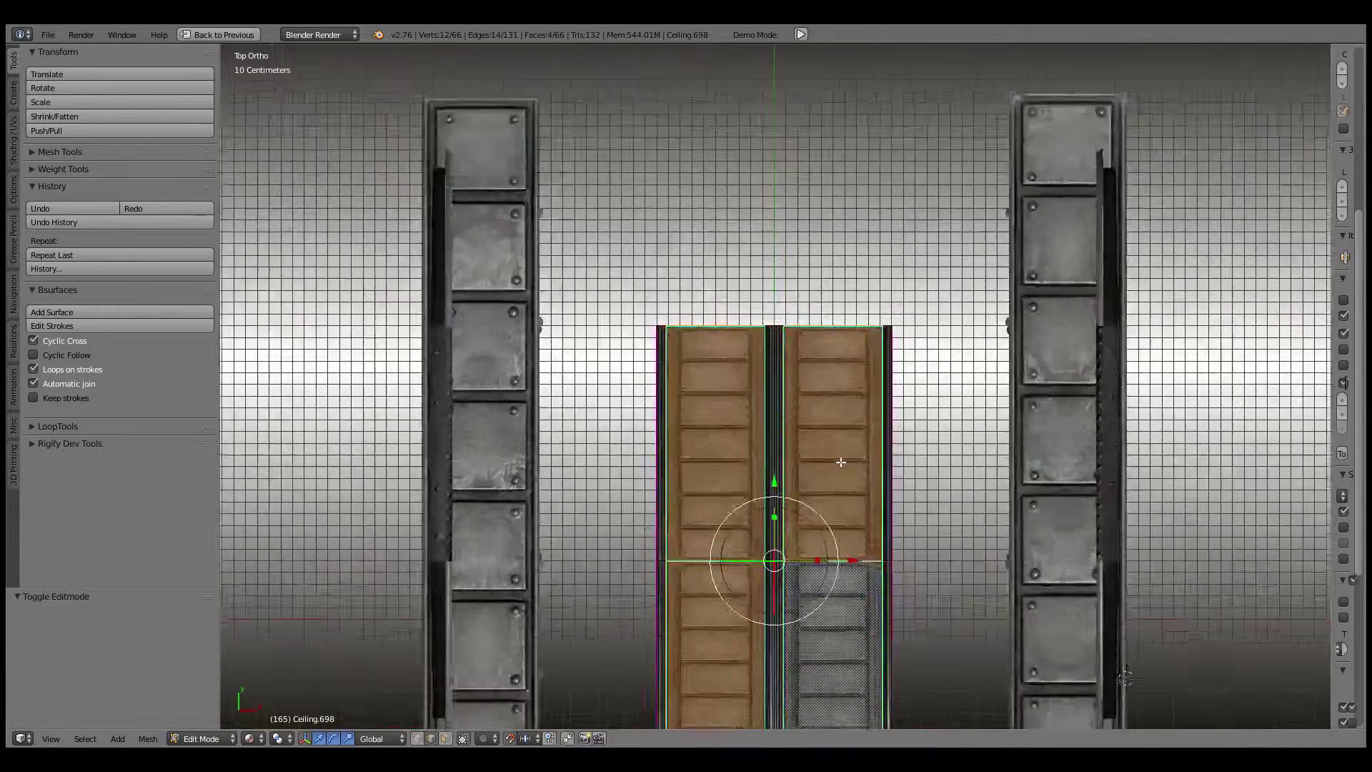
scroll(842, 463, "up", 2)
scroll(841, 462, "down", 4)
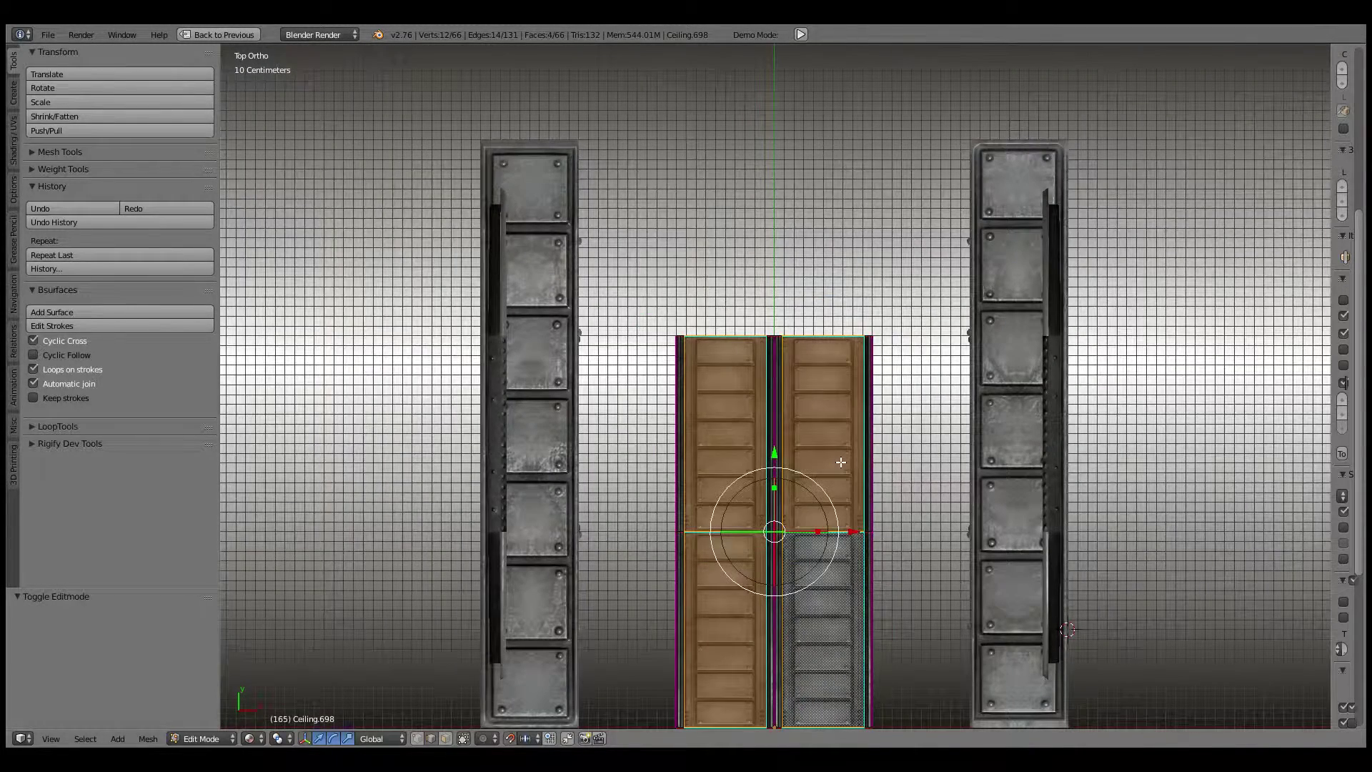
key("Tab")
scroll(841, 462, "down", 5)
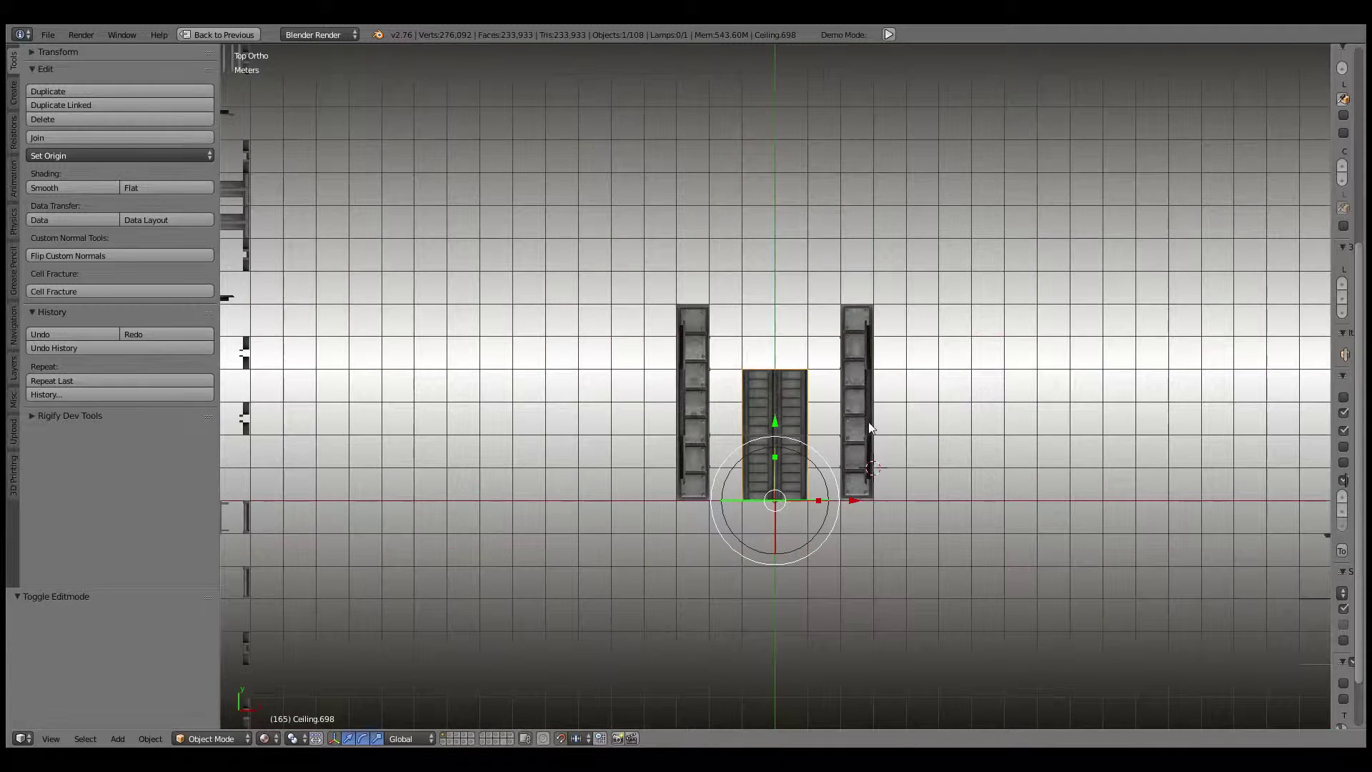
Step: Box-select the ramp, walls and ceiling pieces in Front view, hide the rest, edit the ramp in Right view
key("KP_1")
key("b")
left_click_drag(929, 379, 607, 105)
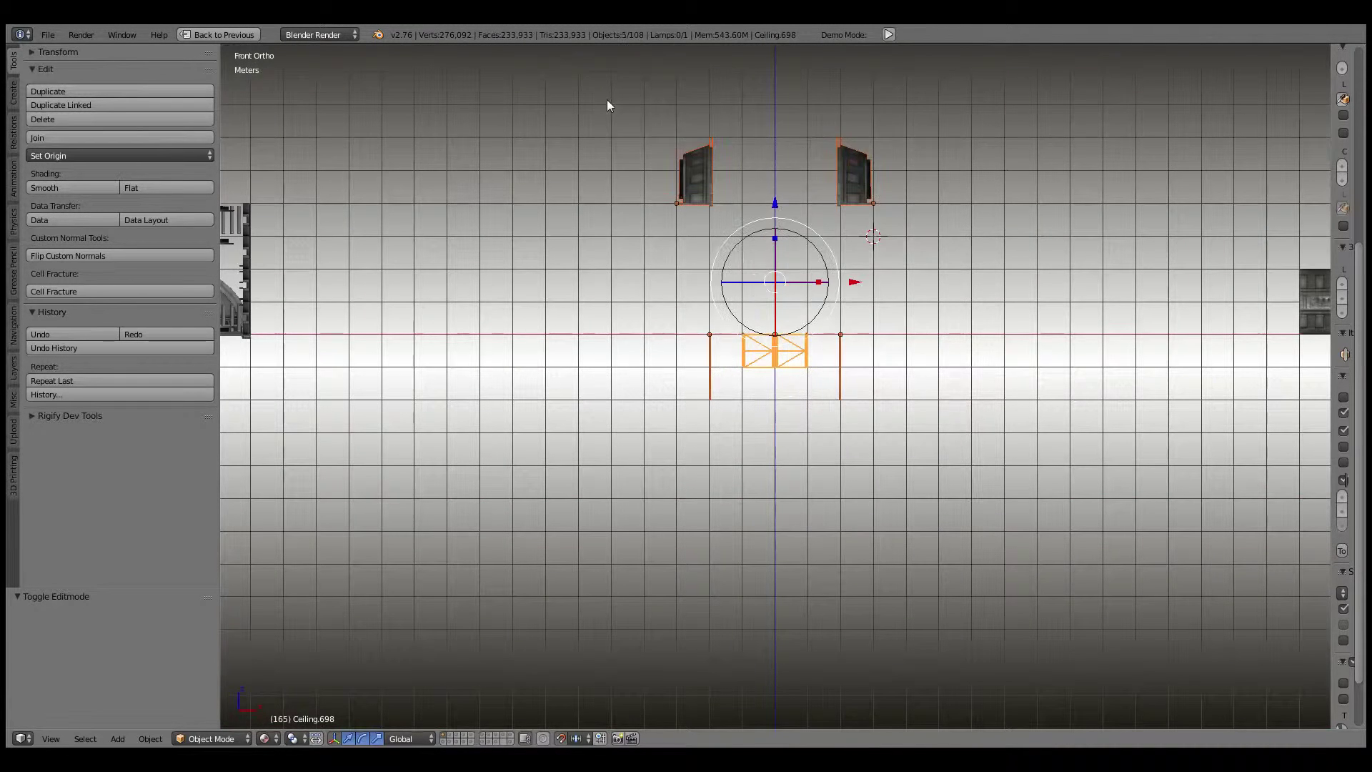
key("KP_Divide")
key("KP_3")
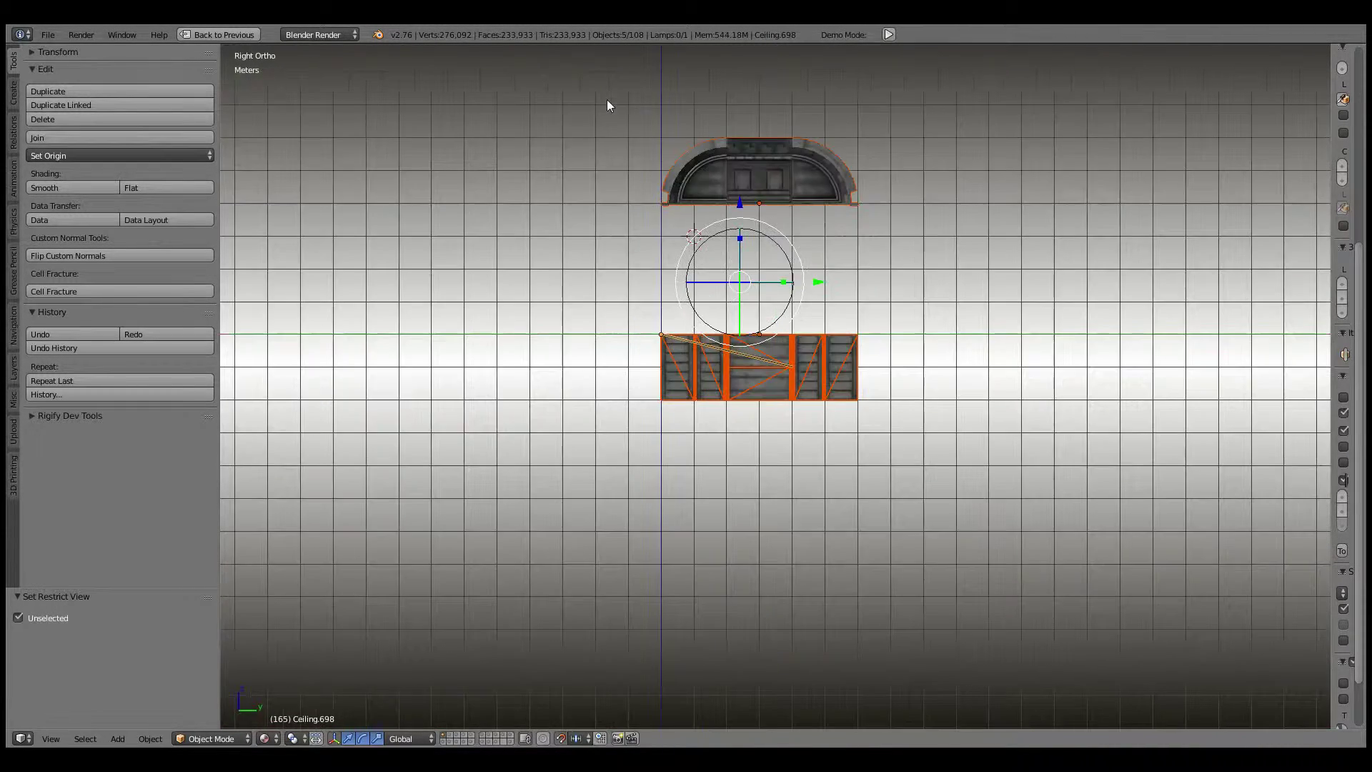
key("Tab")
scroll(666, 134, "up", 3)
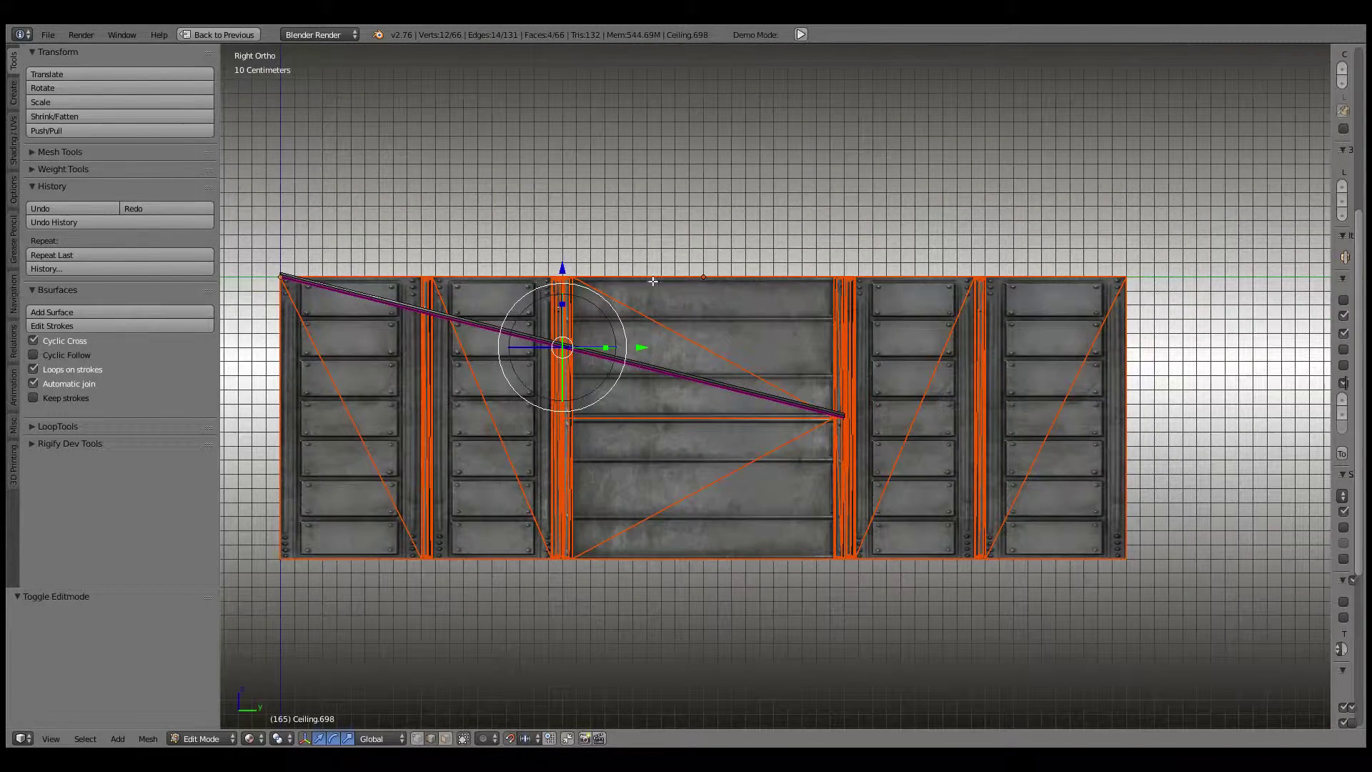
Step: Select the seam-linked parts of the ceiling mesh and set the pivot to Active Element
right_click(662, 382)
middle_click_drag(662, 381, 742, 464)
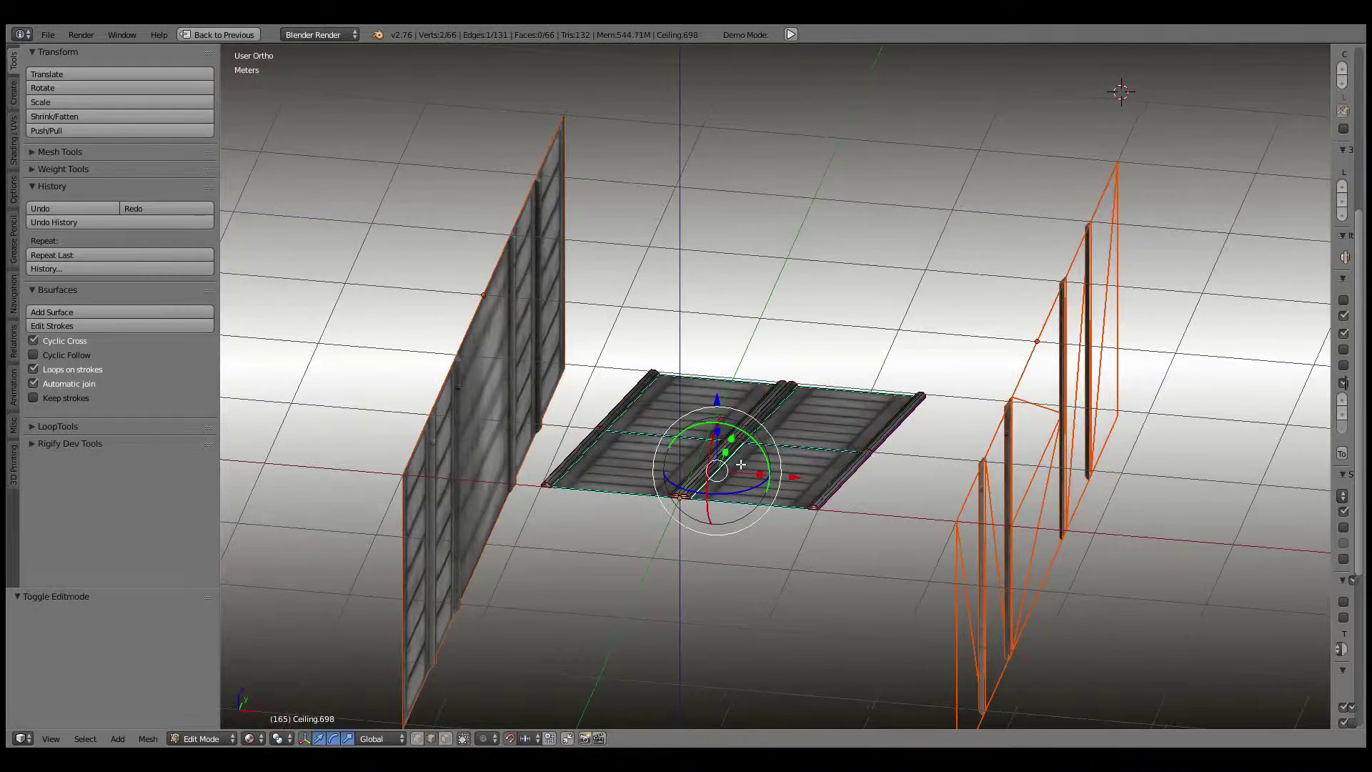
key("l")
key("l")
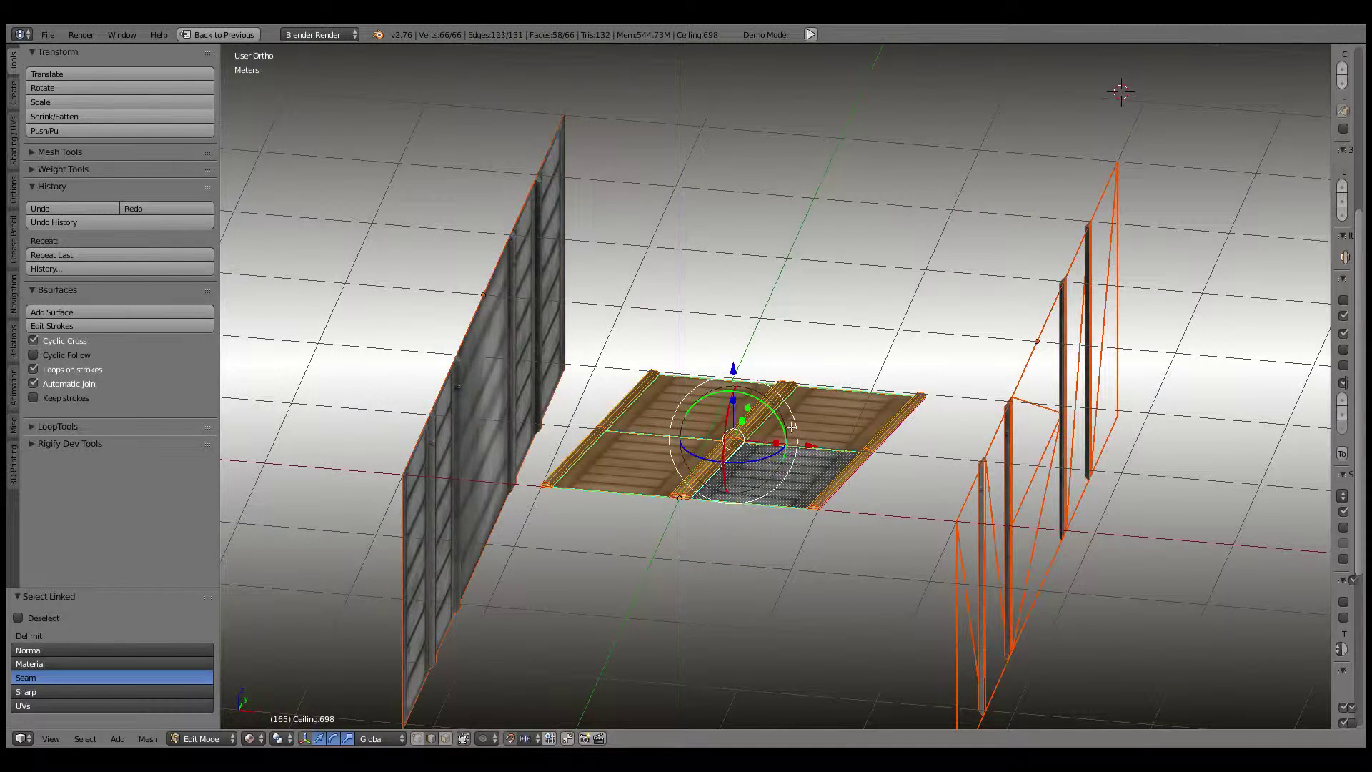
scroll(546, 599, "up", 2)
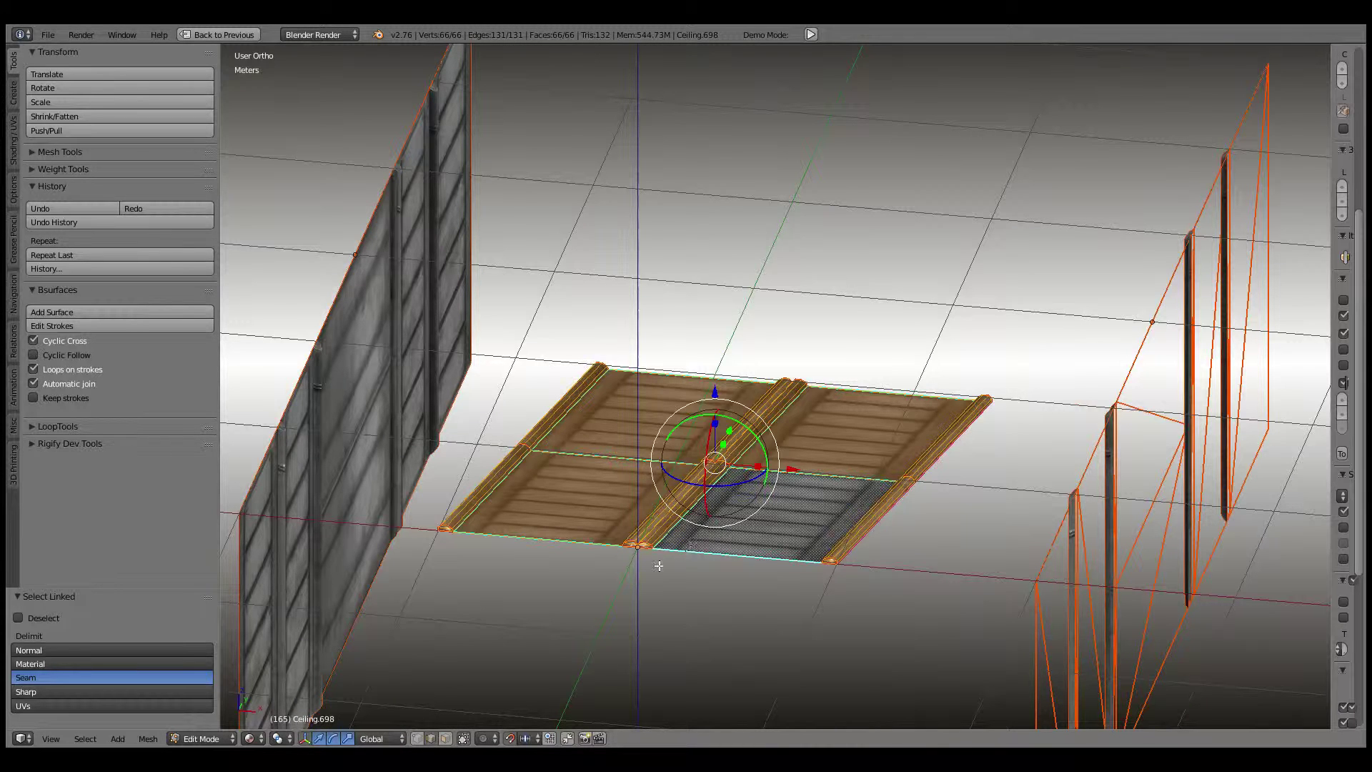
left_click(278, 738)
left_click(322, 655)
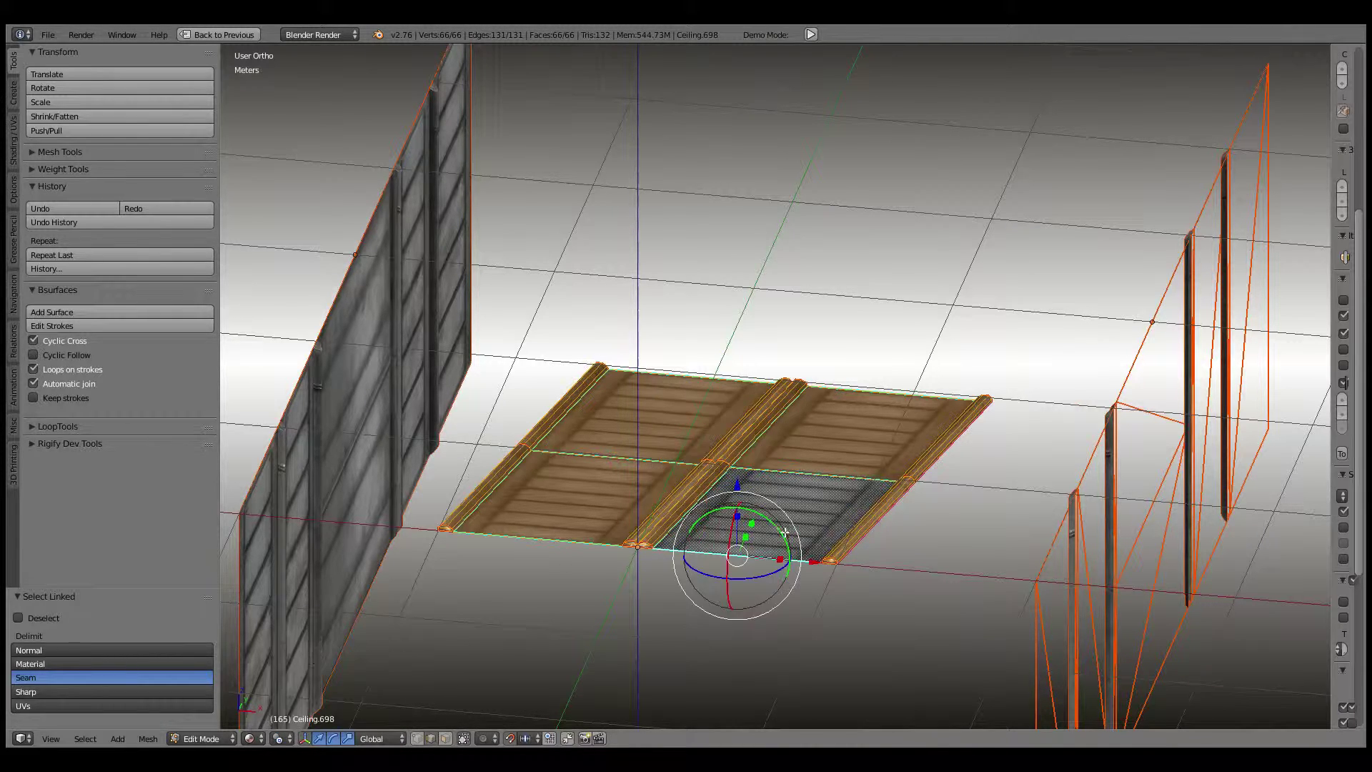
Step: In Right ortho view, cancel a trial scale and rotation, then return to Object Mode
key("KP_3")
scroll(764, 555, "up", 2)
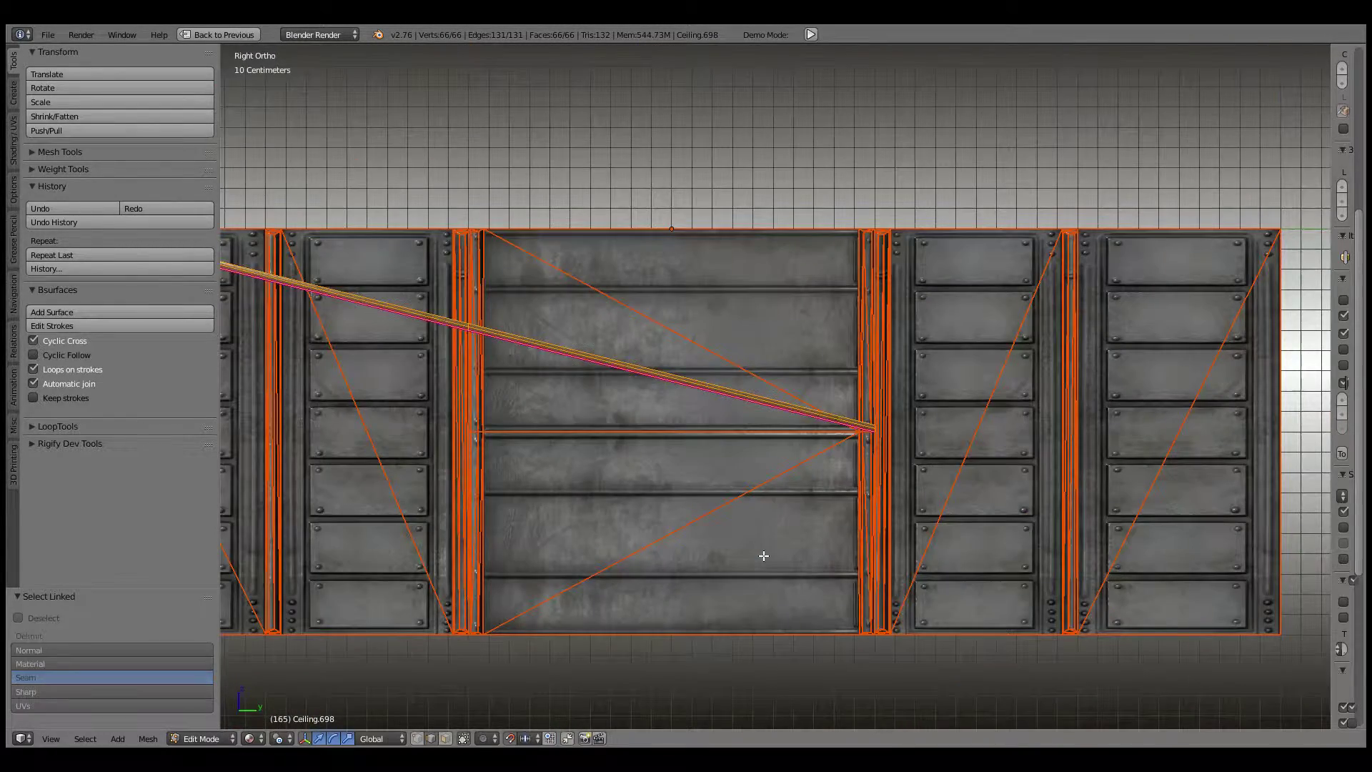
scroll(729, 500, "down", 3)
key("s")
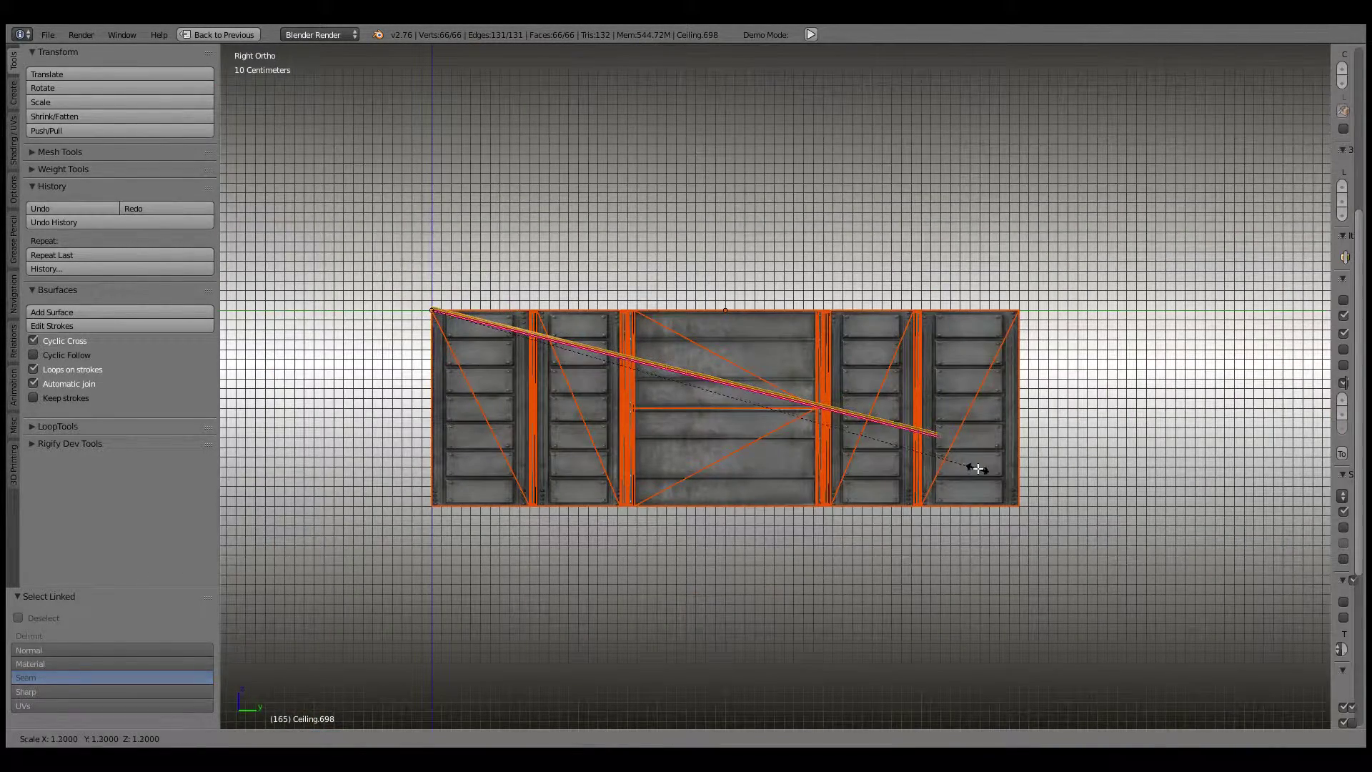
key("Escape")
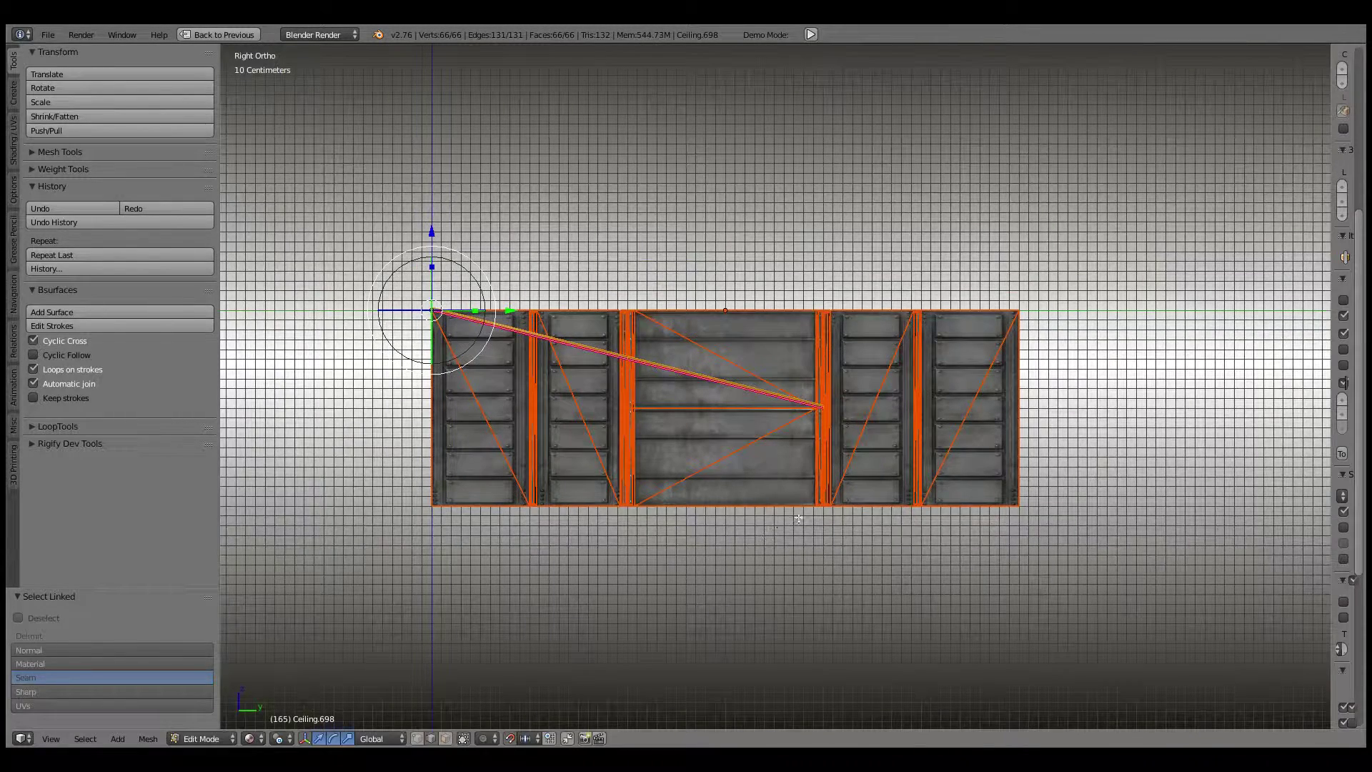
key("r")
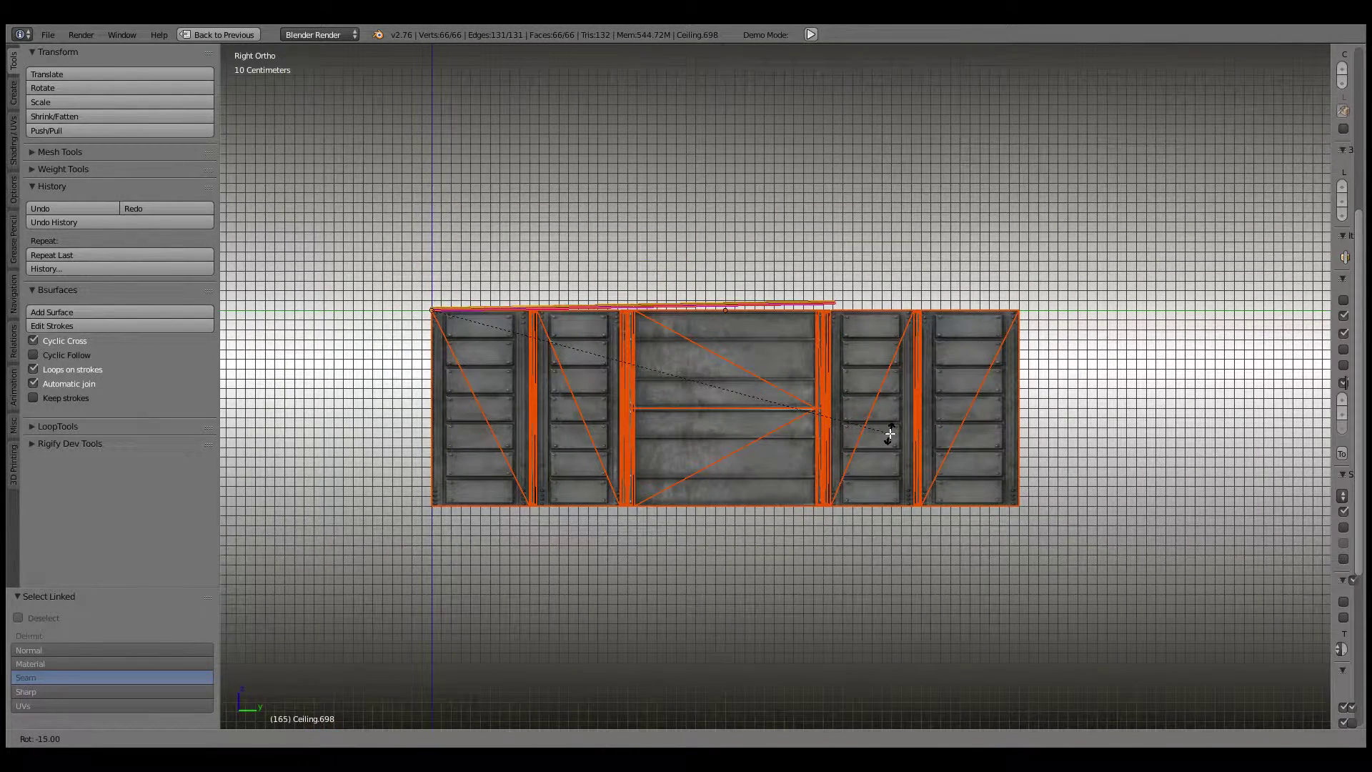
key("Escape")
mouse_move(889, 433)
middle_mouse_down()
mouse_move(653, 153)
mouse_move(775, 214)
mouse_move(865, 446)
middle_mouse_up()
key("Tab")
Step: Delete the selected wall, floor and ceiling pieces, then undo the deletion to restore them
key("x")
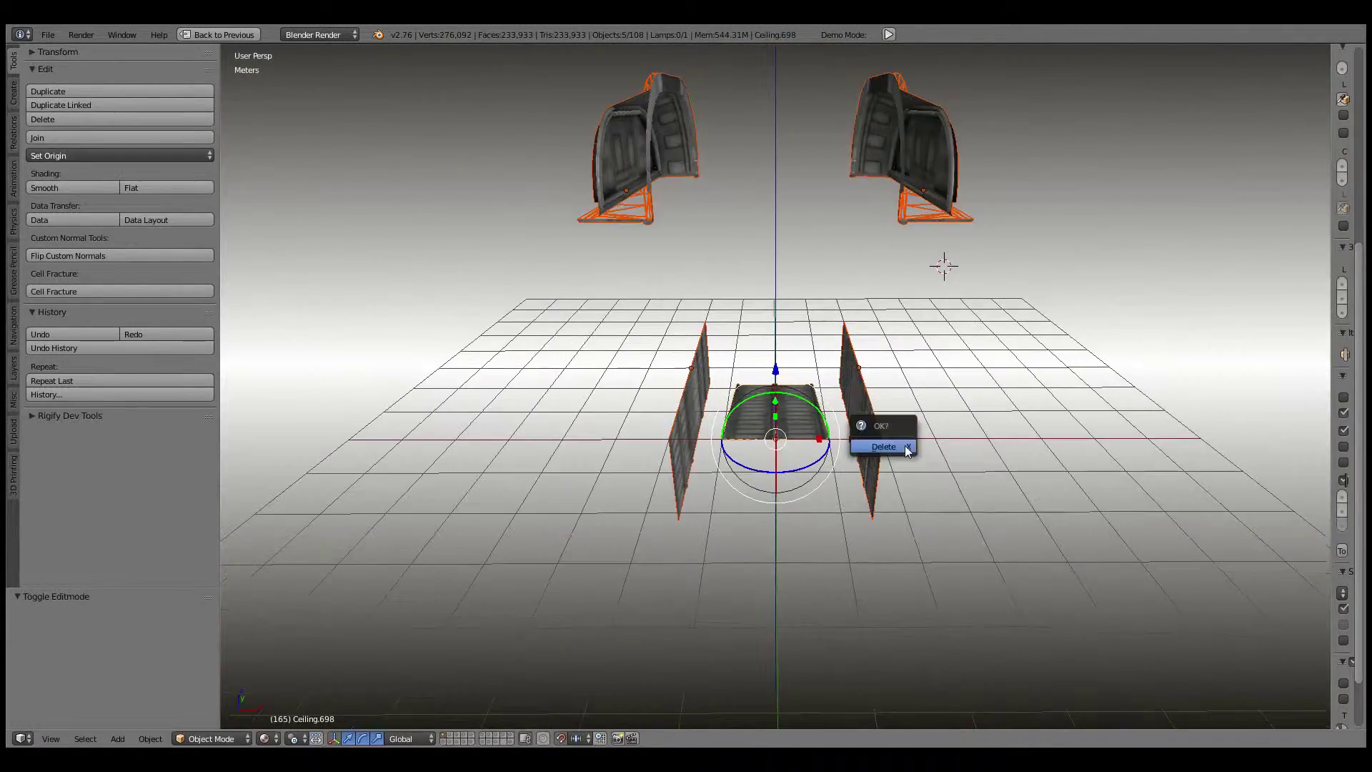
left_click(905, 445)
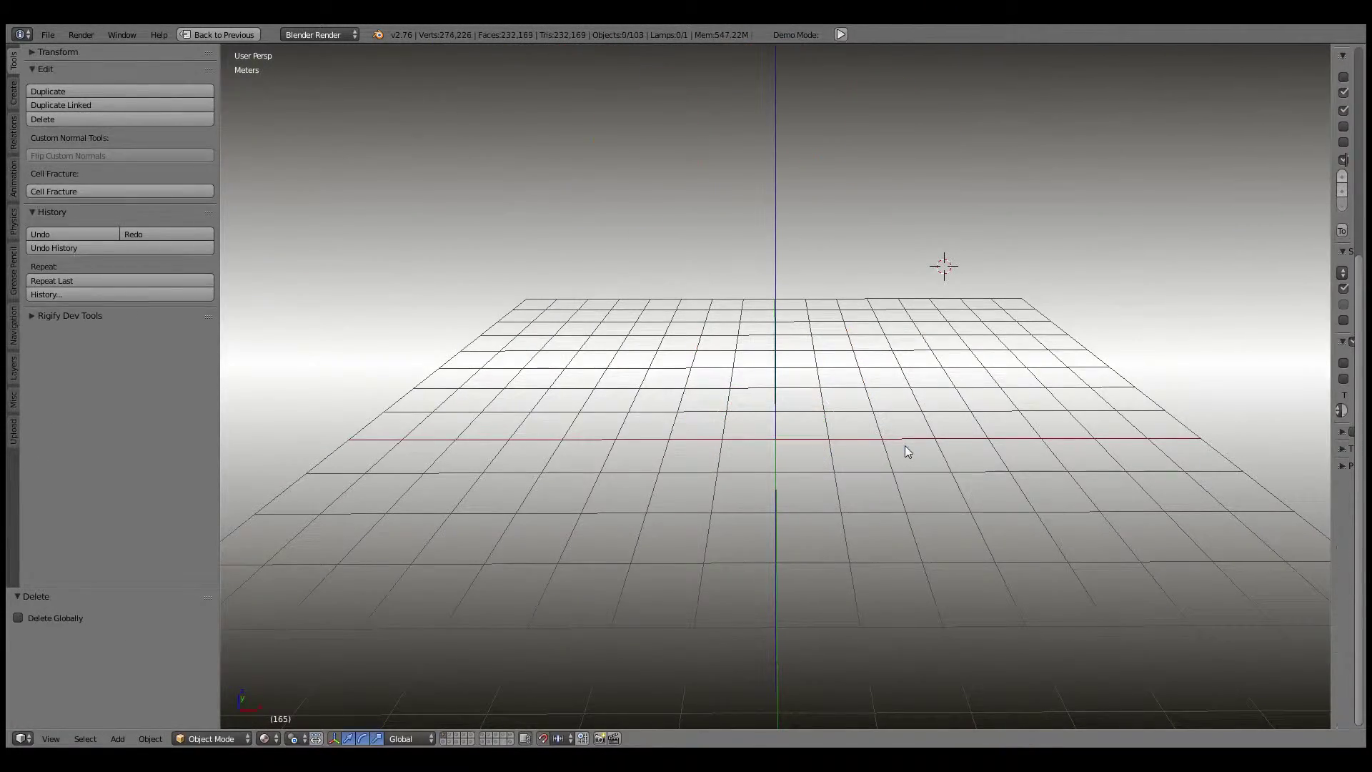
key("ctrl+z")
Step: Hide the selected ceiling piece, then unhide every hidden kit piece
key("h")
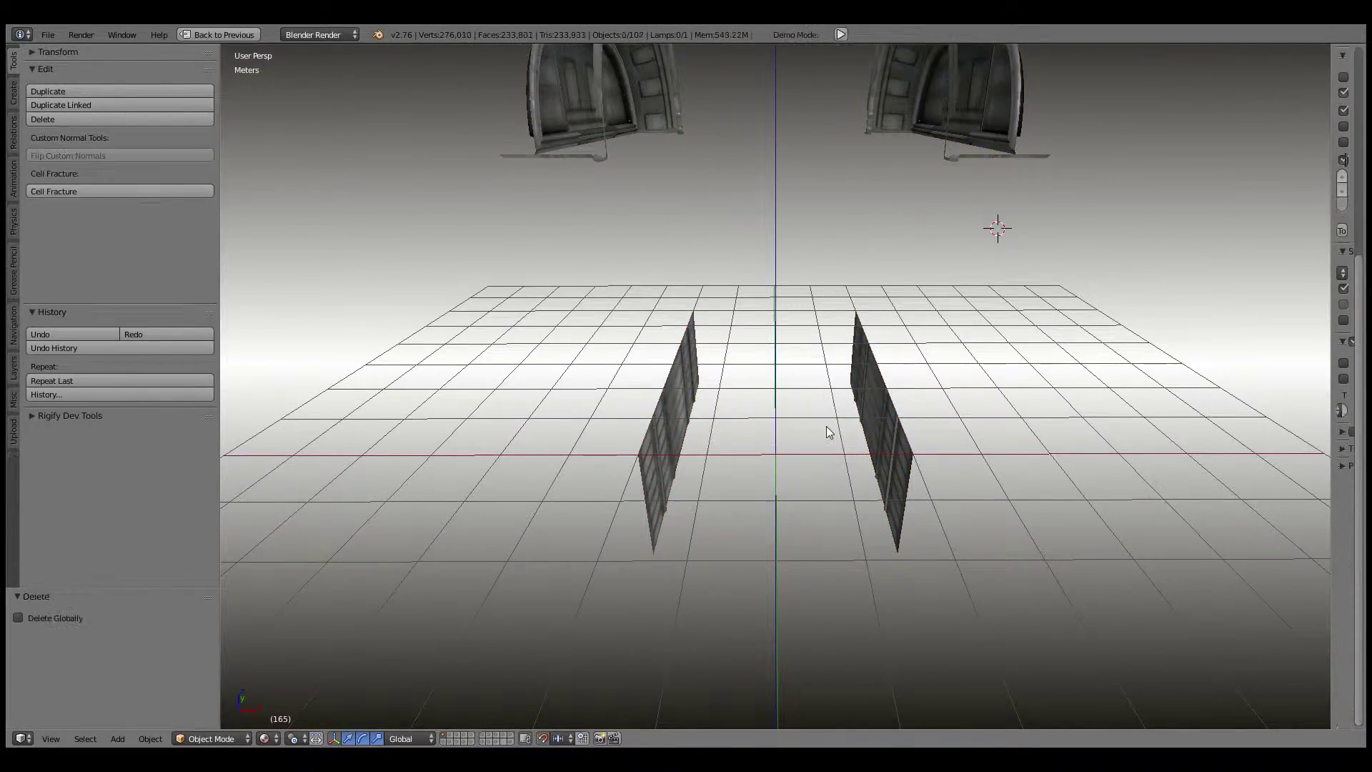
key("alt+h")
scroll(880, 307, "down", 3)
scroll(1012, 379, "down", 3)
Step: From a more top-down angle, select the floor tile Ceiling.034
middle_click_drag(1012, 379, 656, 379, "shift")
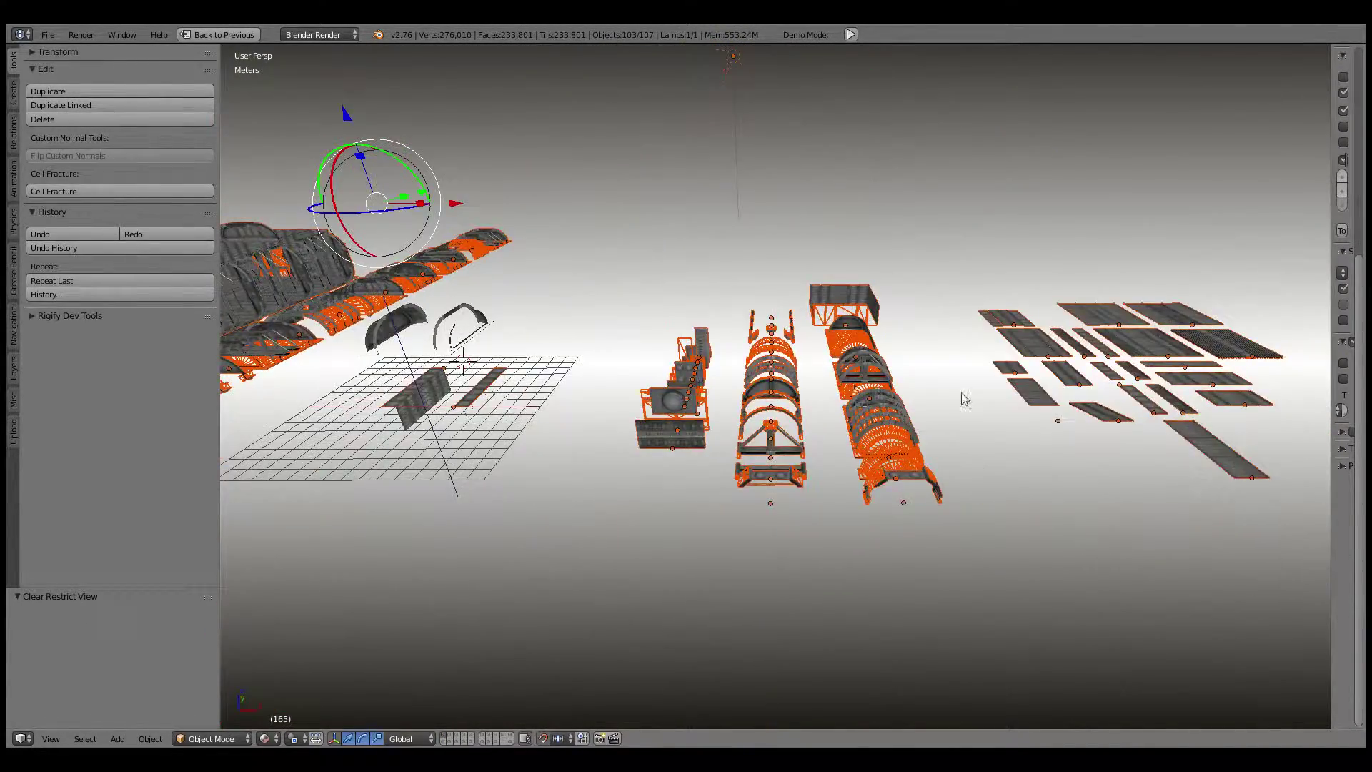
mouse_move(961, 390)
middle_mouse_down("shift")
mouse_move(726, 427)
mouse_move(718, 516)
mouse_move(731, 593)
middle_mouse_up("shift")
right_click(717, 516)
scroll(718, 516, "up", 3)
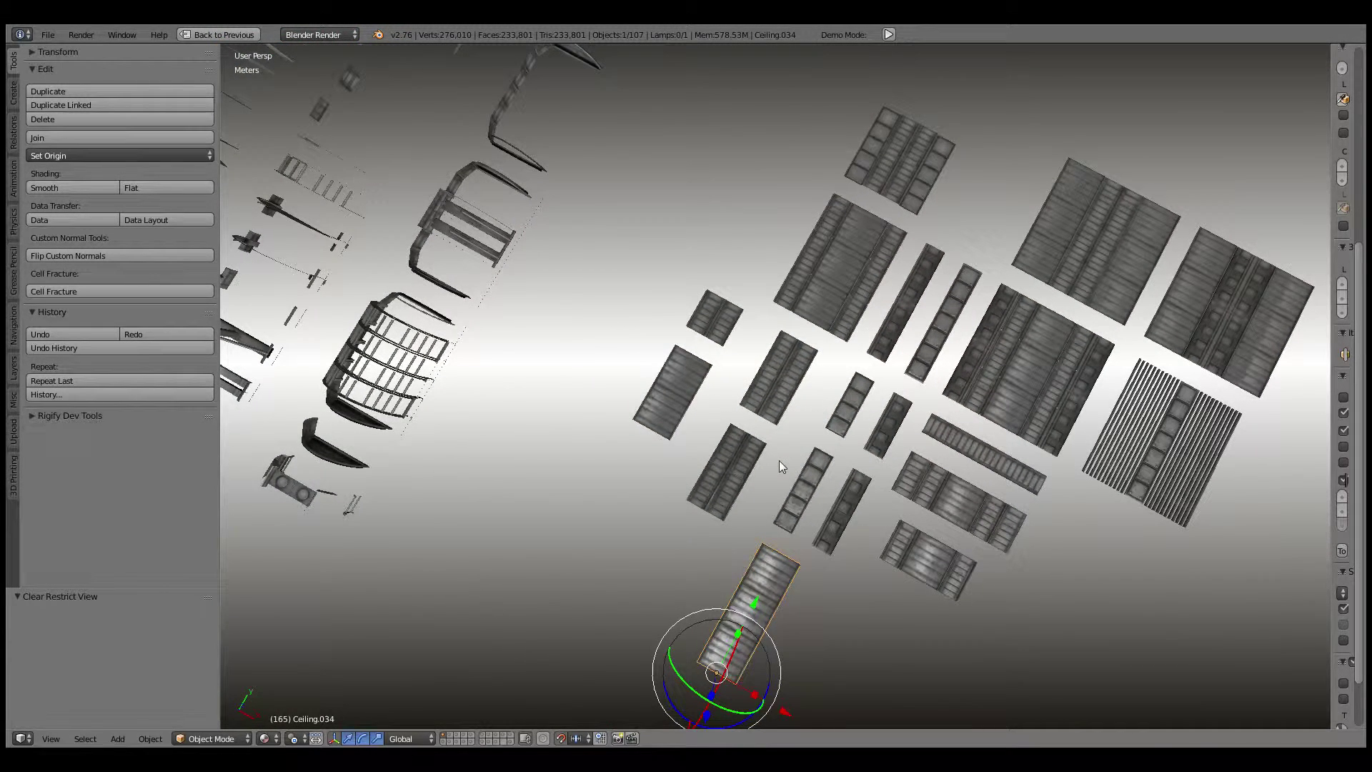
Step: In Top Ortho view, duplicate strip tile Ceiling.019 twice below the tiles, with copies 3m apart
key("KP_7")
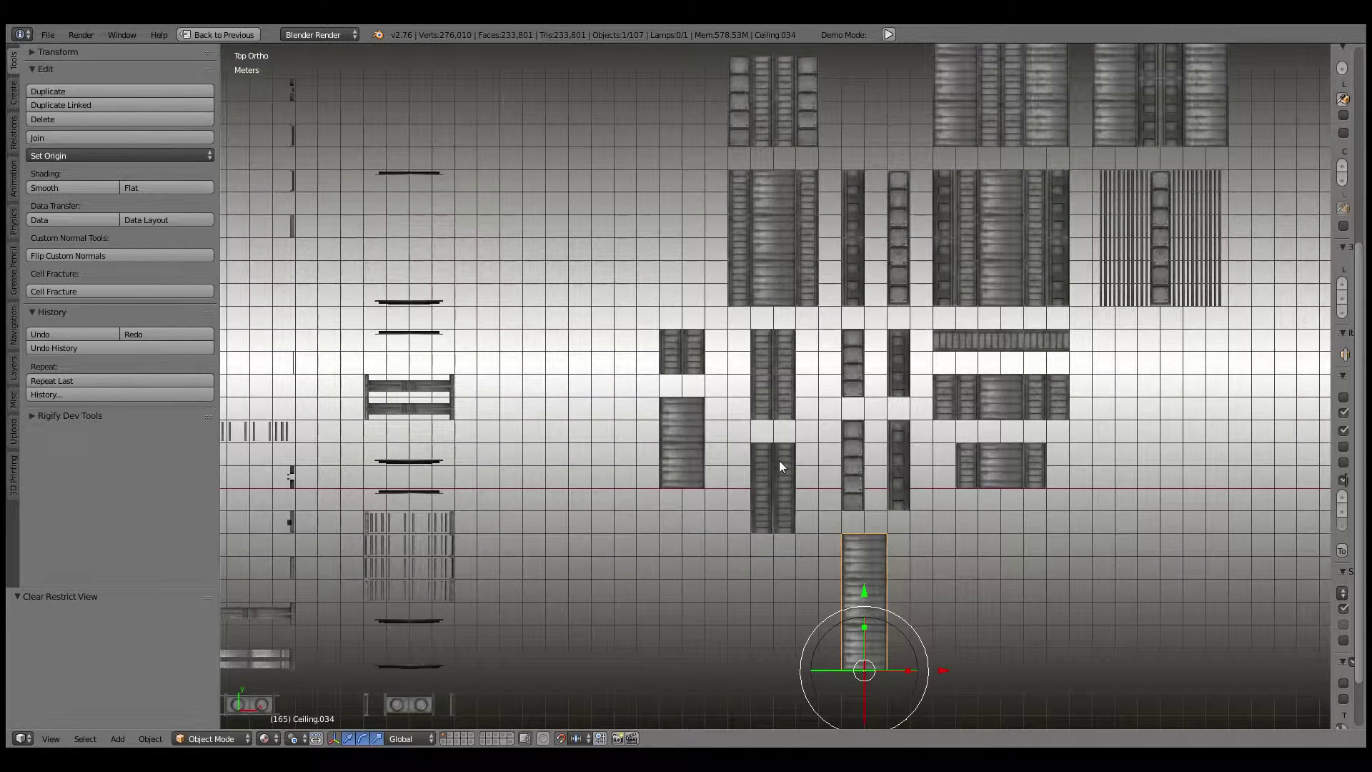
right_click(899, 271)
middle_click_drag(967, 313, 939, 246, "shift")
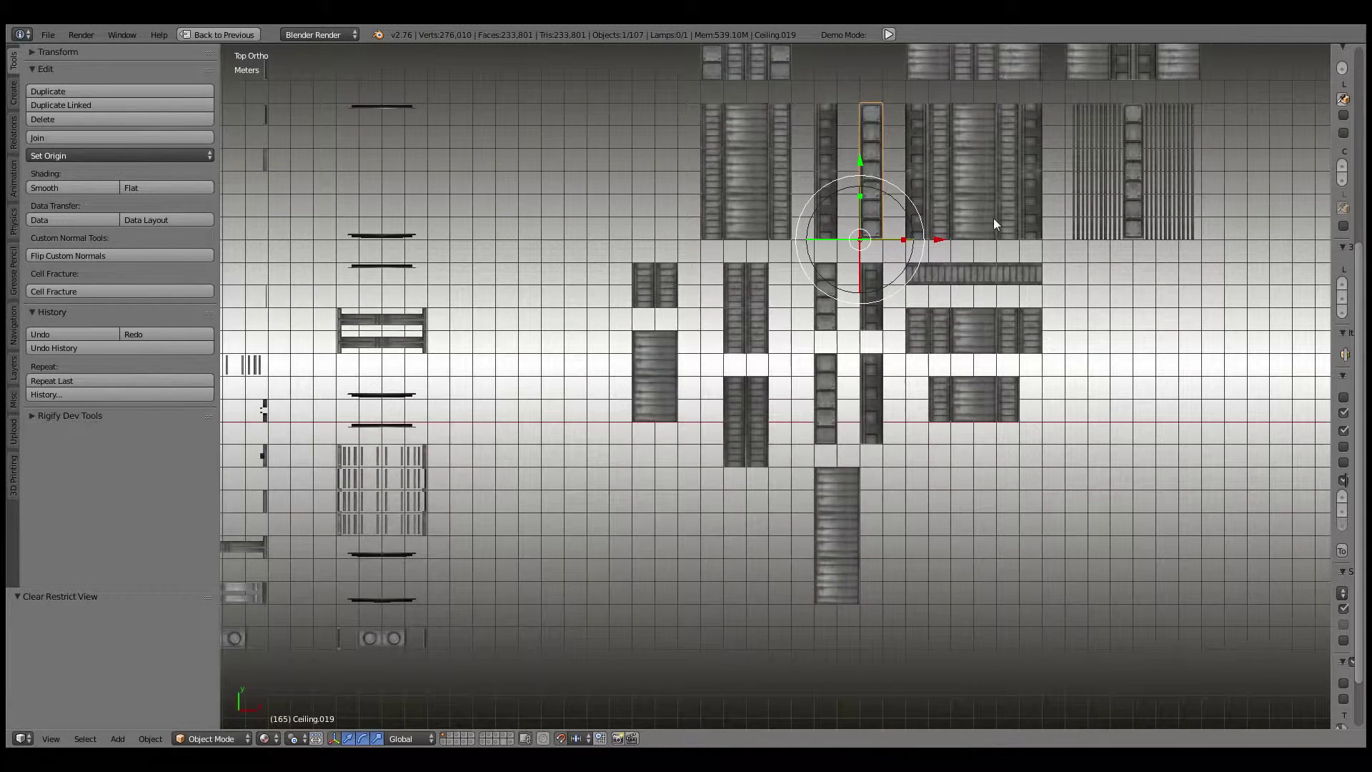
scroll(993, 224, "down", 2)
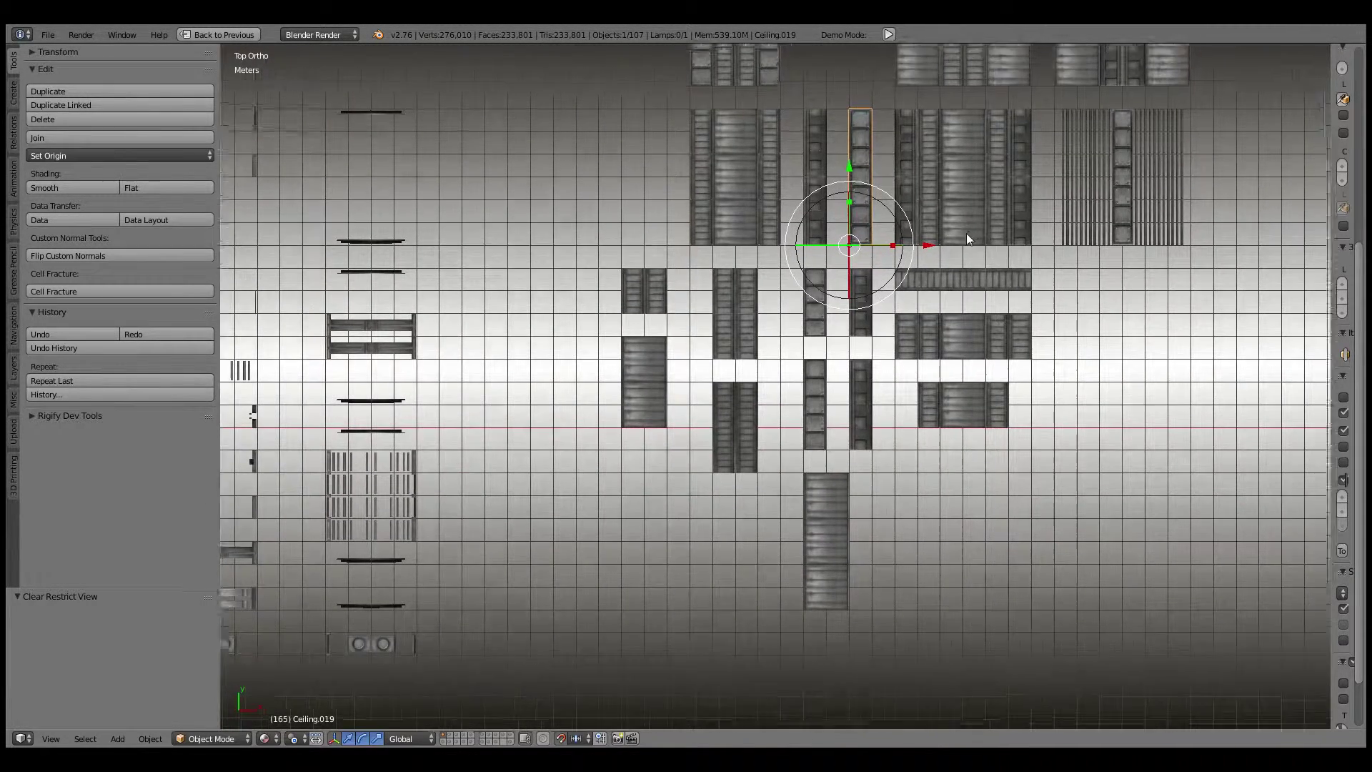
scroll(966, 233, "up", 2)
key("shift+d")
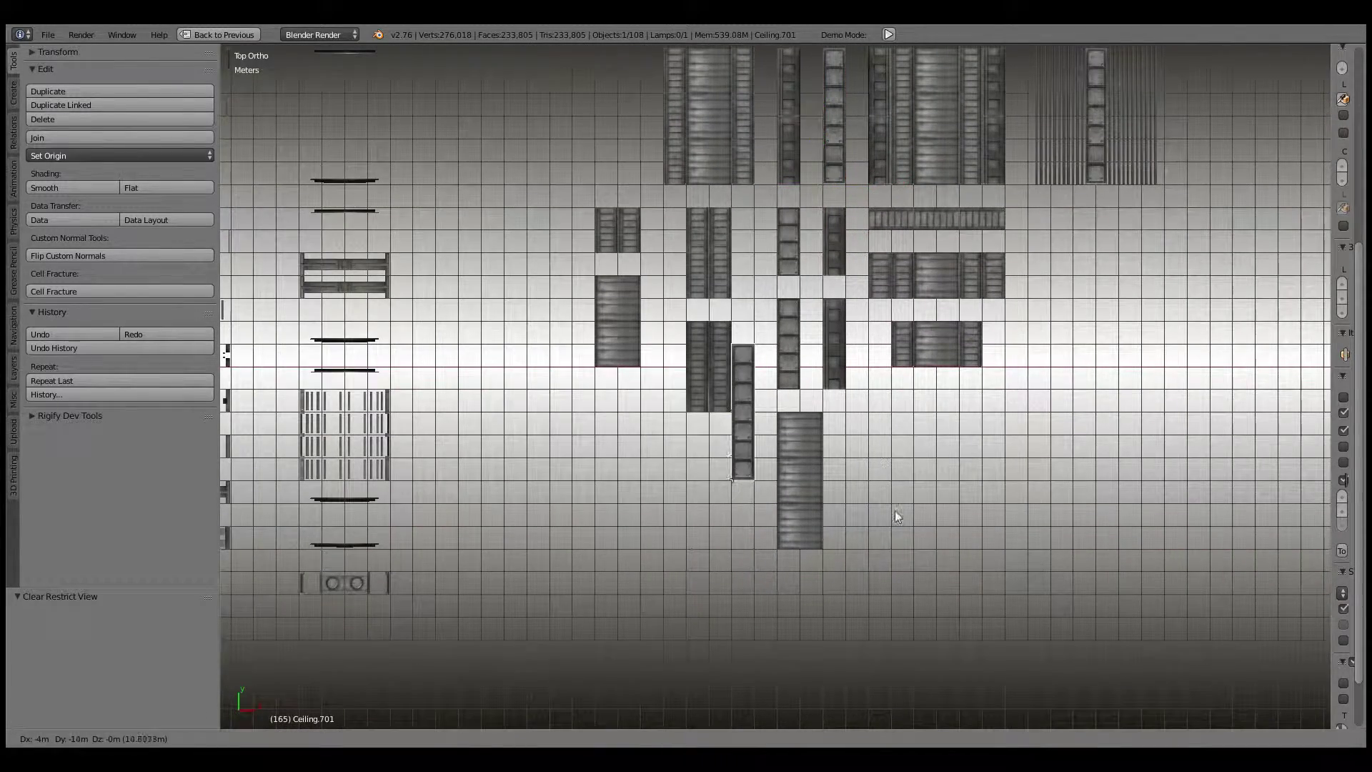
left_click(914, 572)
key("shift+d")
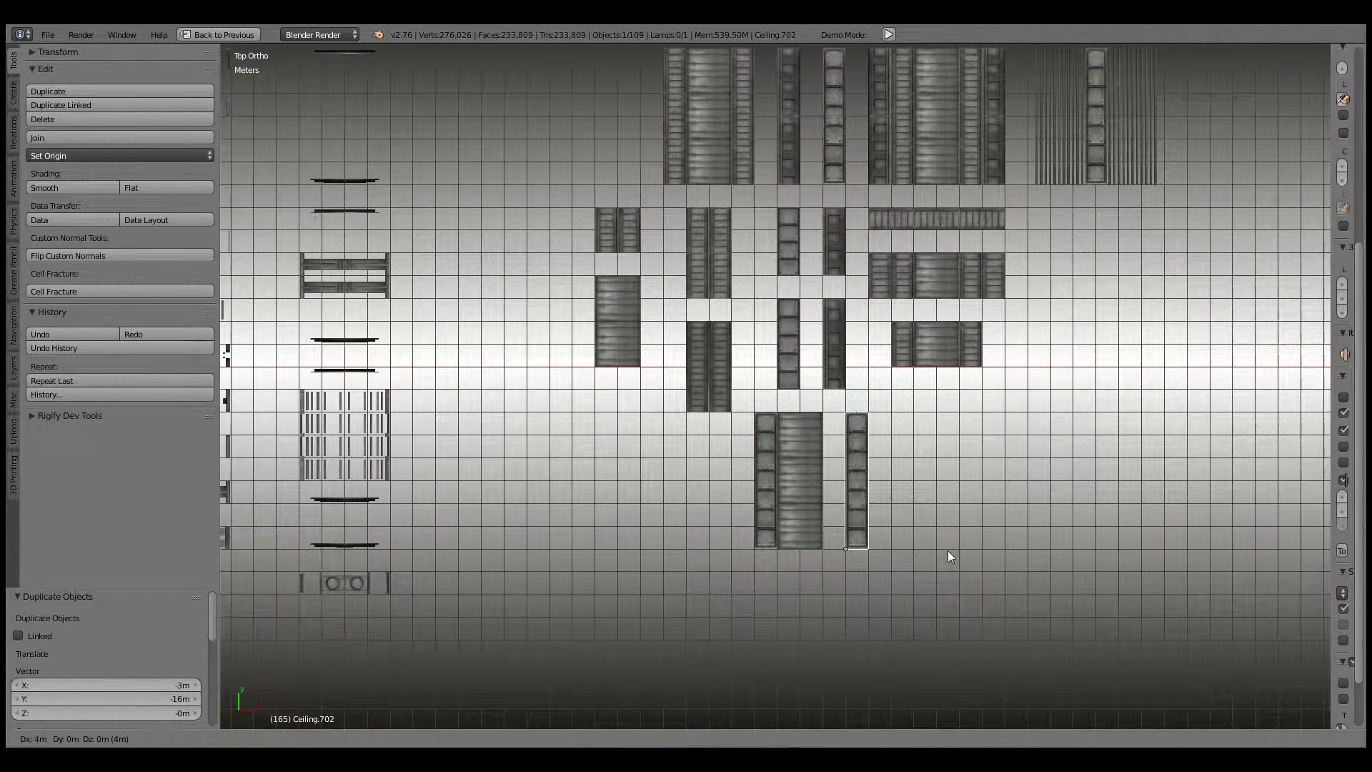
left_click(931, 550)
middle_click_drag(906, 422, 889, 550, "shift")
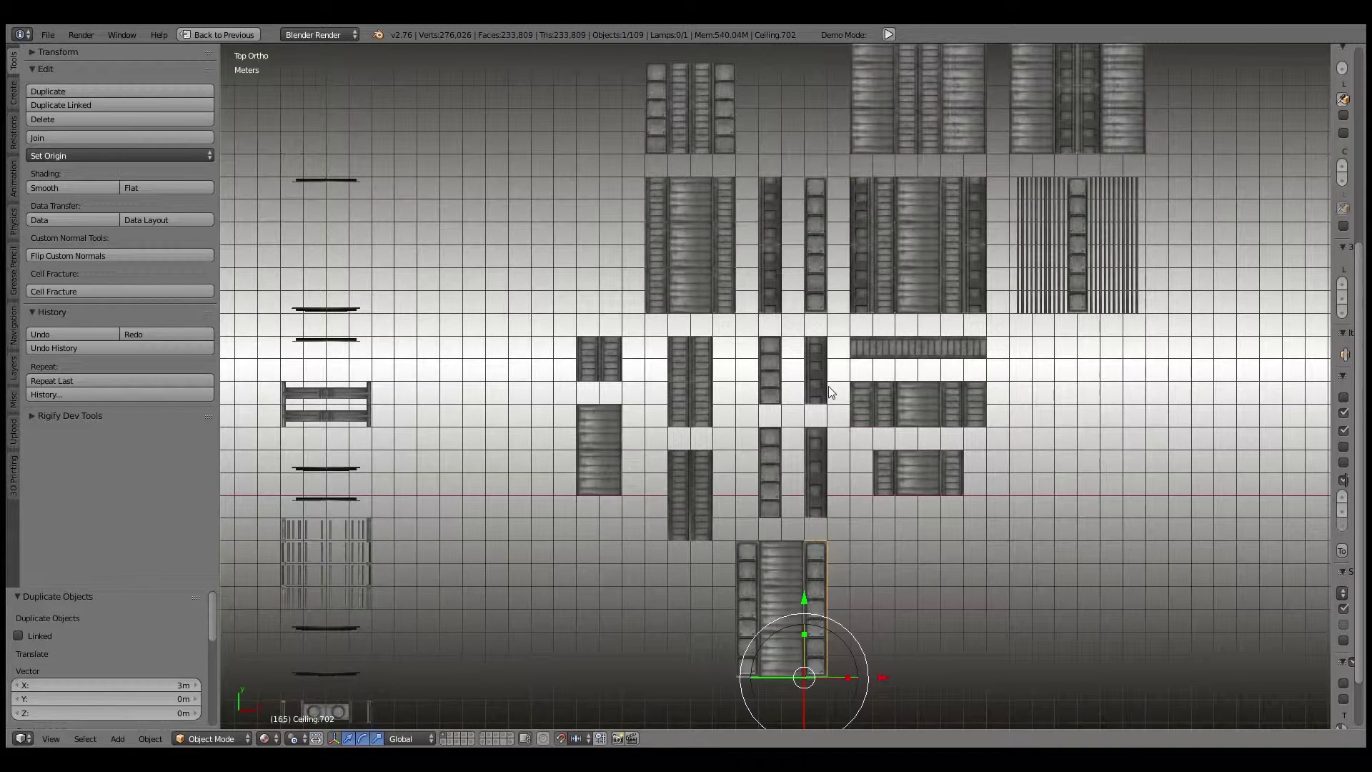
scroll(829, 386, "down", 2)
scroll(829, 386, "up", 1)
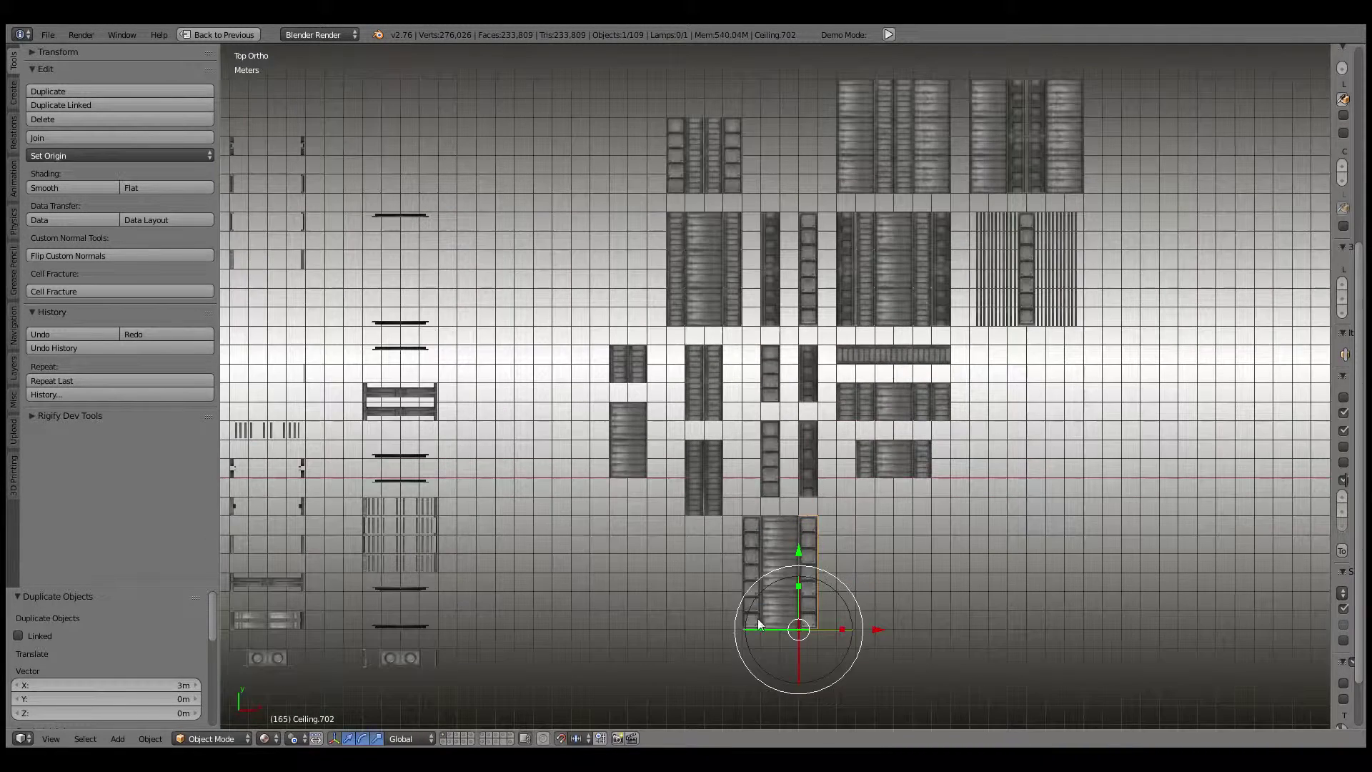
Step: Duplicate three tiles 10m left, join them into one object, and move it beside the walls
right_click(786, 571, "shift")
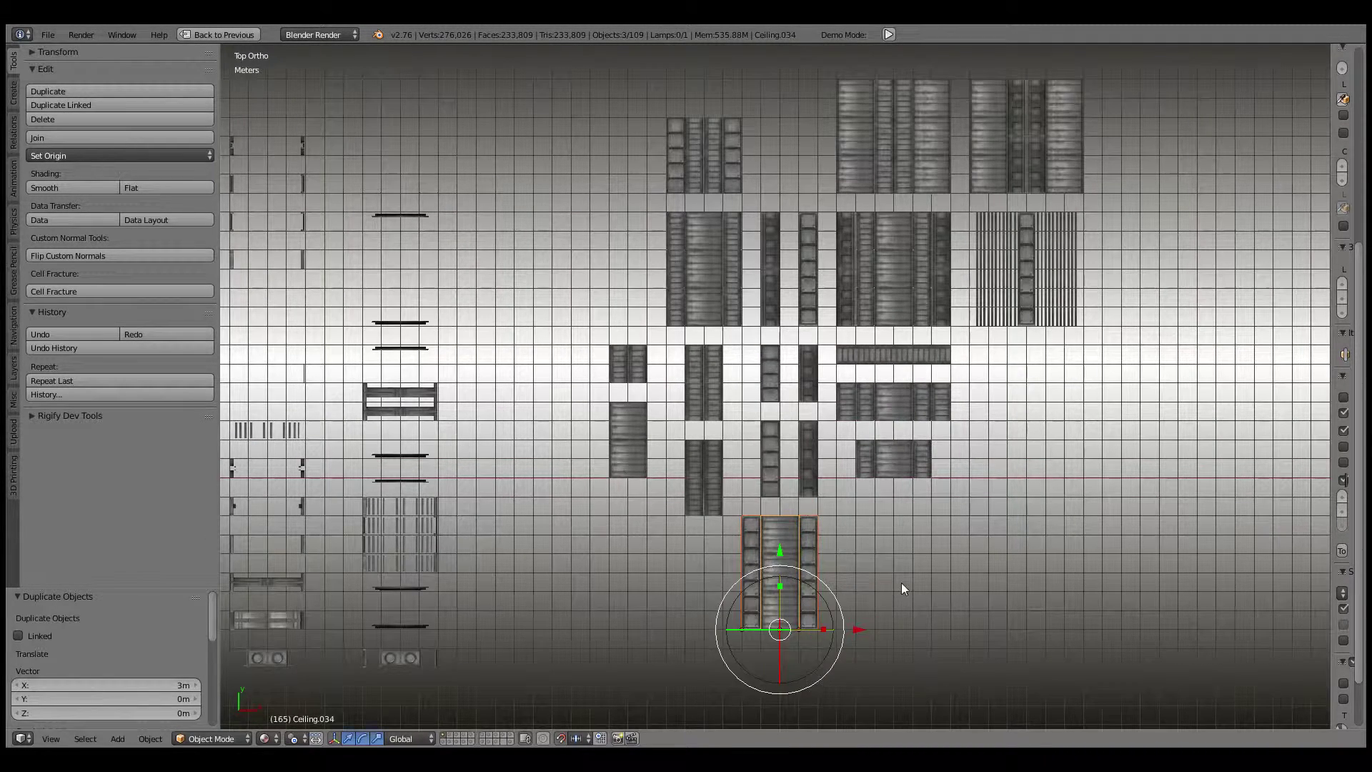
key("shift+d")
left_click(721, 594)
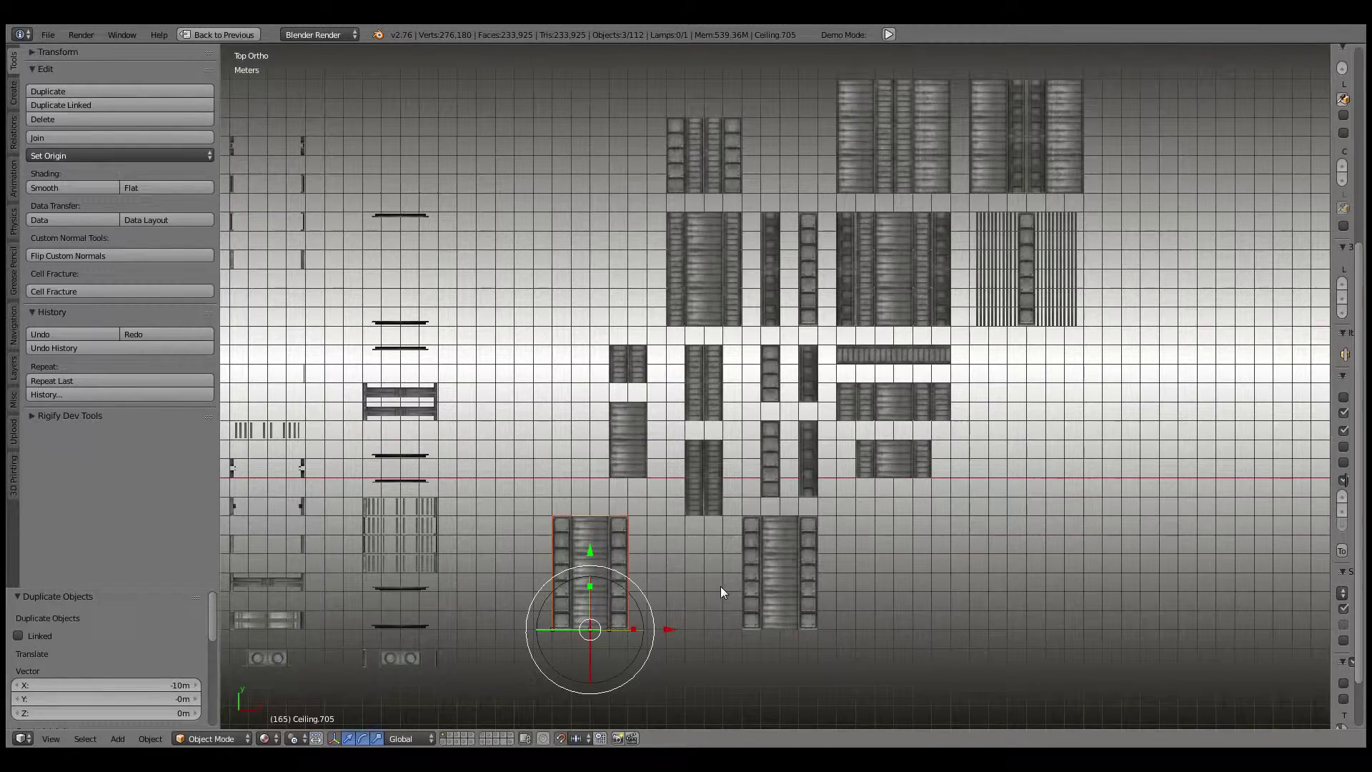
key("ctrl+j")
scroll(682, 560, "down", 2)
middle_click_drag(682, 561, 958, 493, "shift")
key("g")
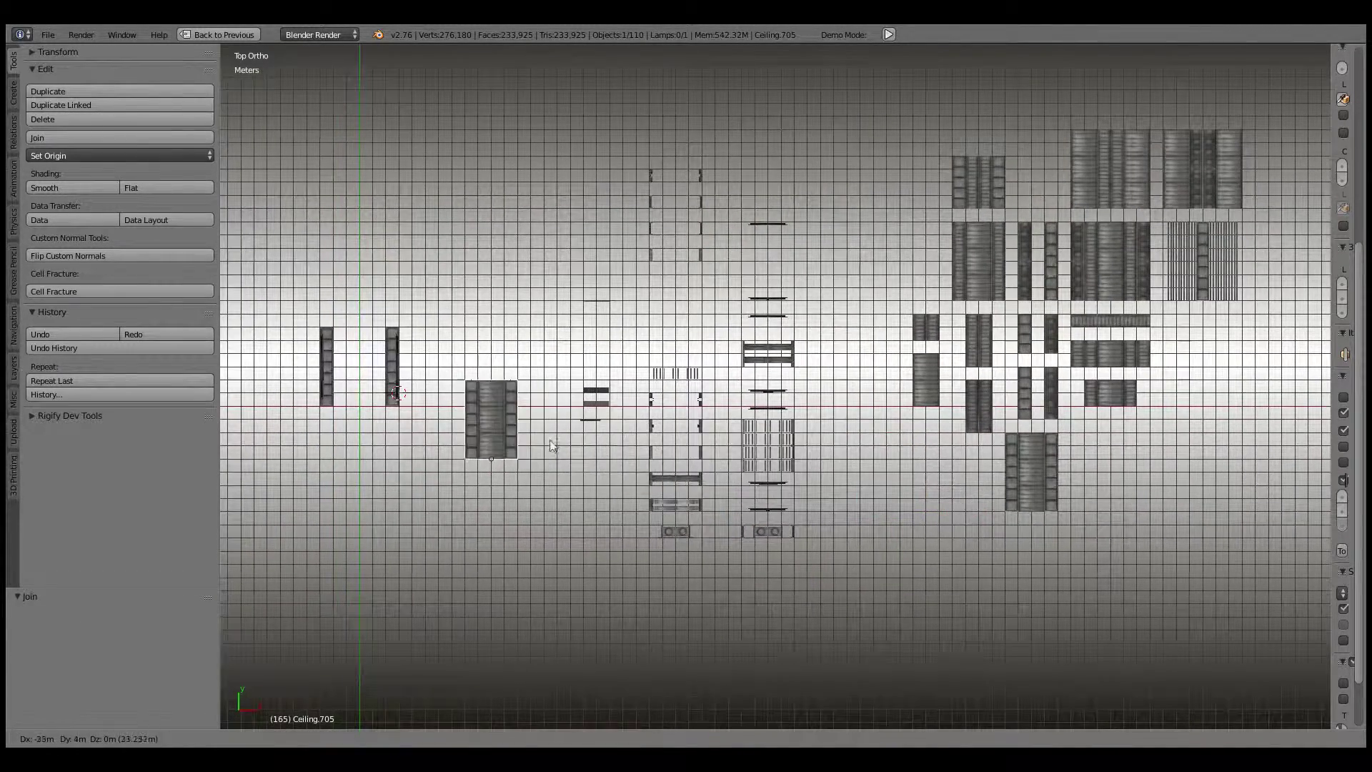
left_click(439, 389)
key("KP_Decimal")
key("KP_5")
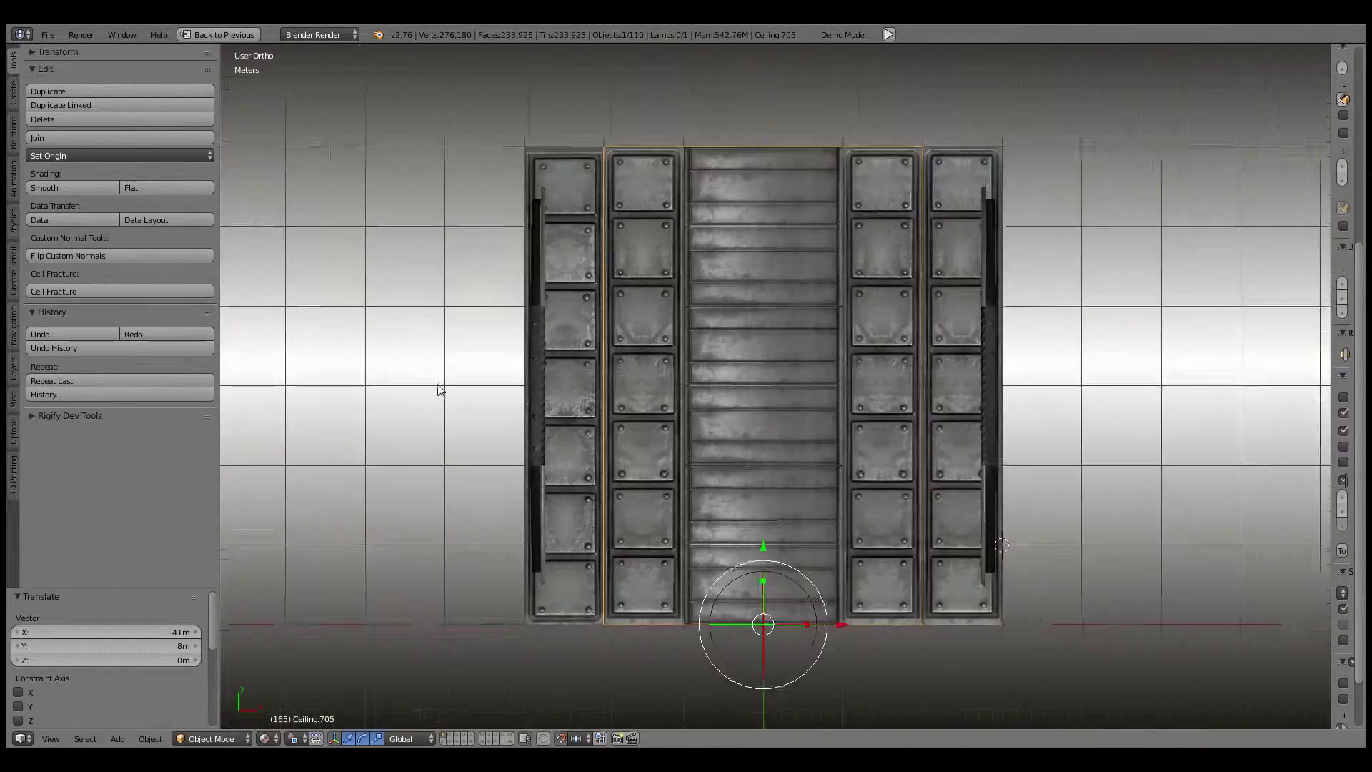
middle_click_drag(439, 390, 945, 370)
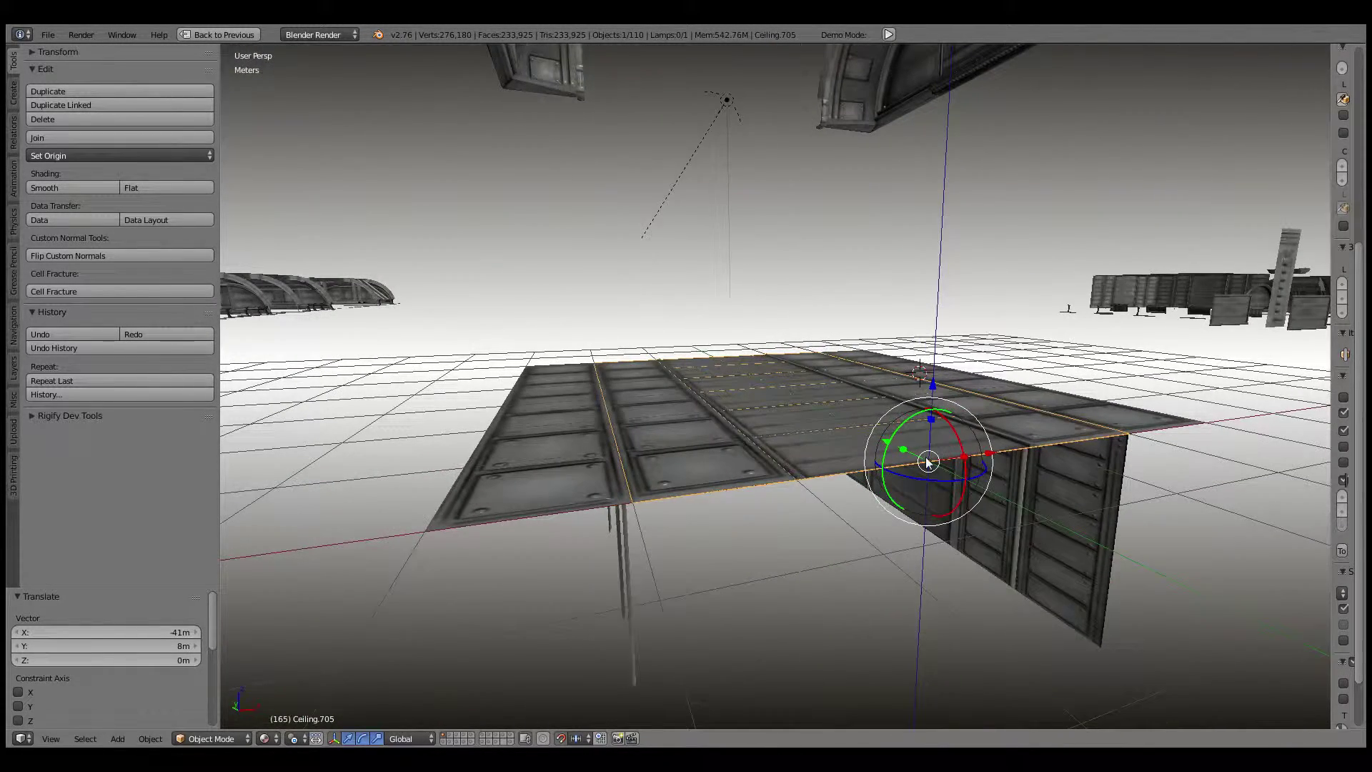
key("g")
key("z")
left_click(945, 511)
key("Tab")
key("KP_Decimal")
scroll(989, 436, "down", 4)
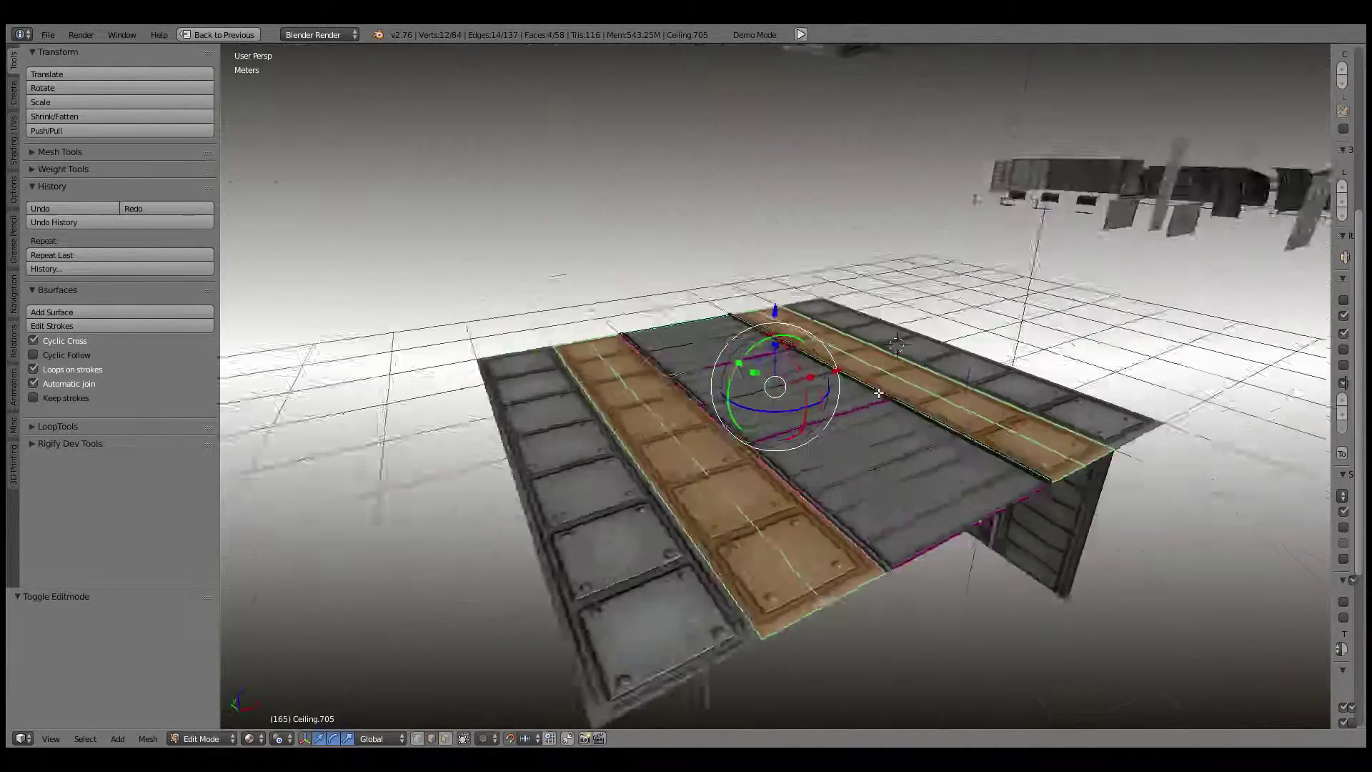
mouse_move(989, 436)
middle_mouse_down()
mouse_move(571, 399)
mouse_move(576, 363)
middle_mouse_up()
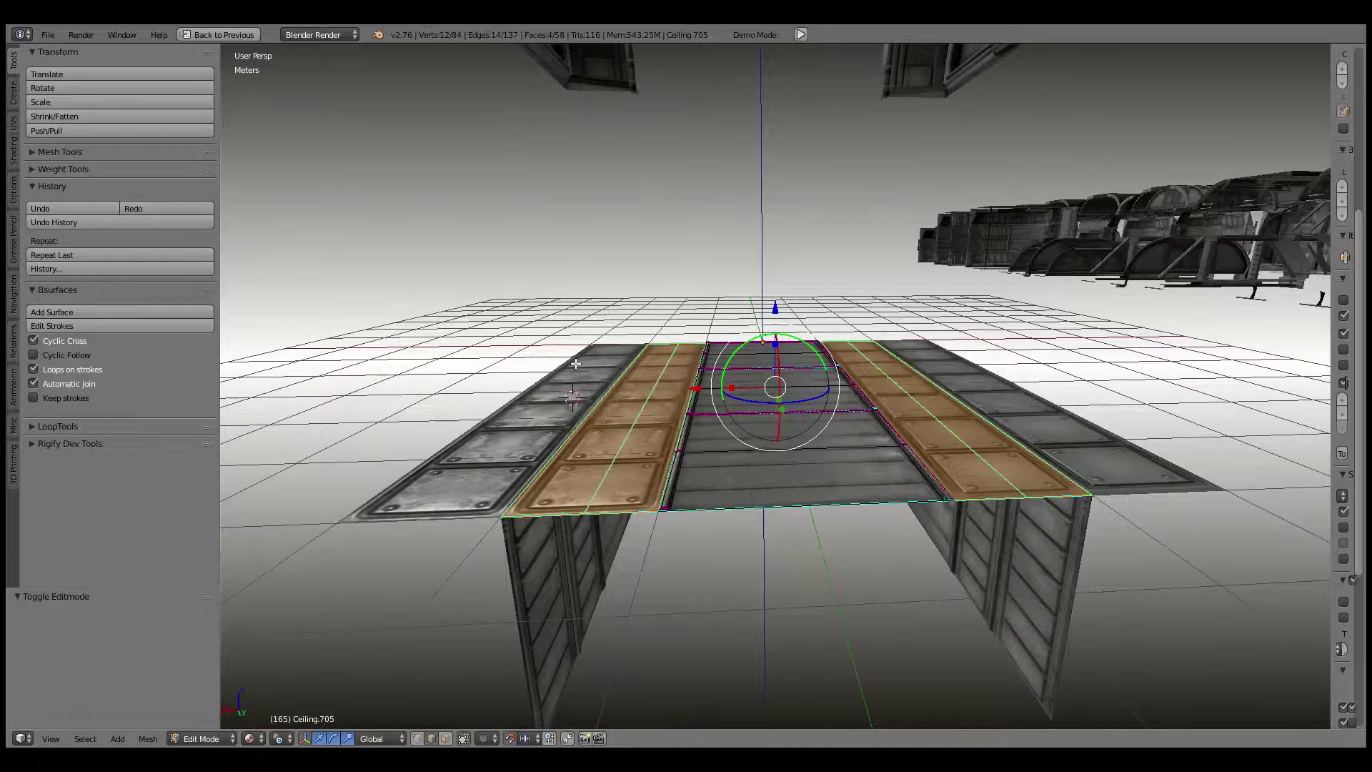
middle_click_drag(576, 364, 613, 438)
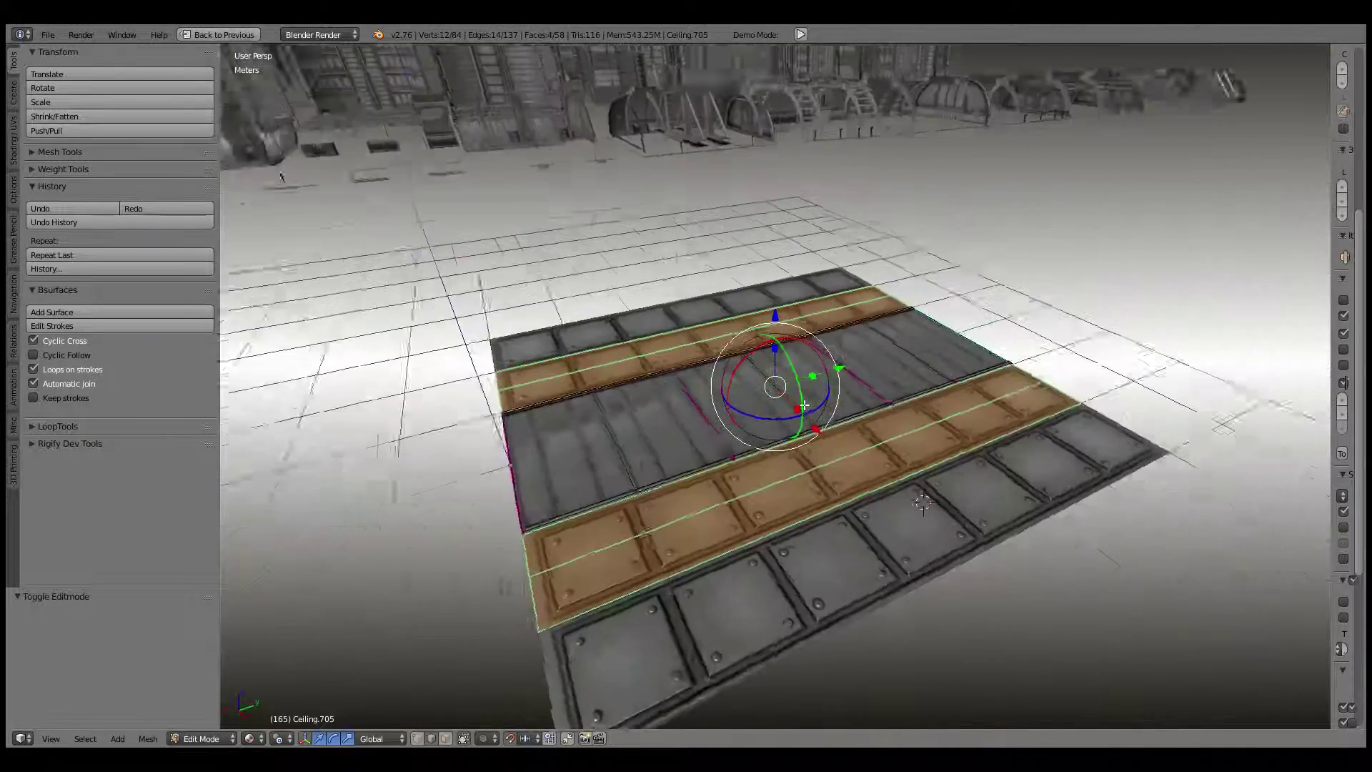
right_click(613, 438, "shift")
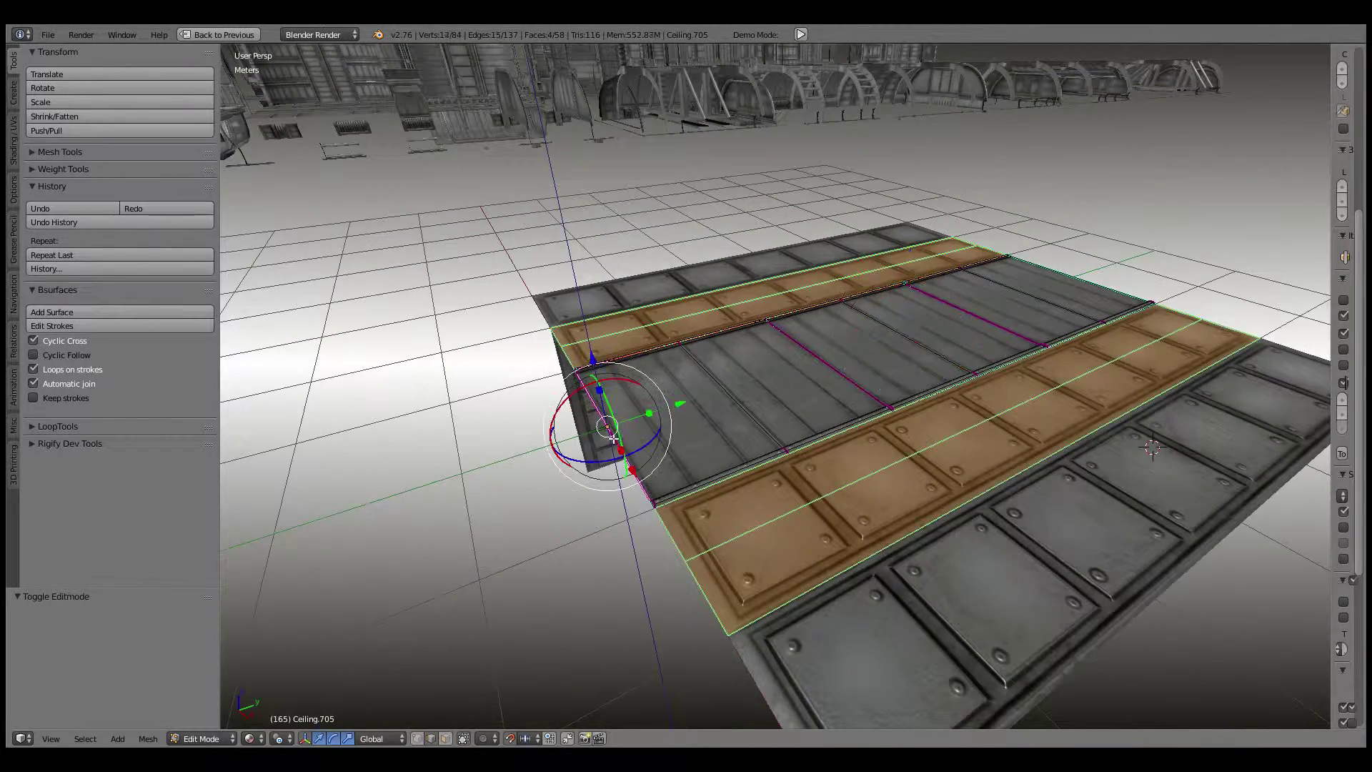
key("a")
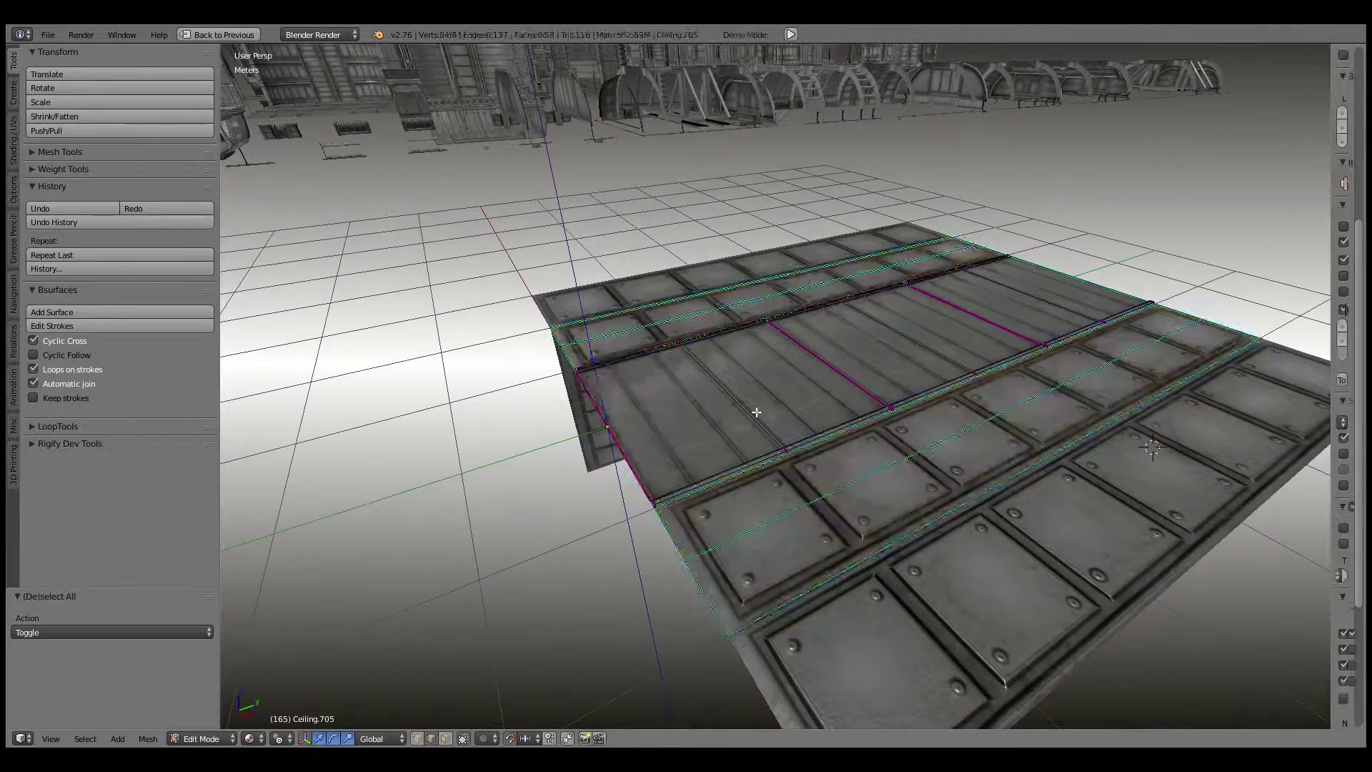
key("a")
mouse_move(707, 394)
middle_mouse_down()
mouse_move(589, 390)
mouse_move(884, 386)
mouse_move(797, 459)
mouse_move(807, 457)
middle_mouse_up()
right_click(589, 390)
key("a")
key("a")
scroll(843, 429, "up", 3)
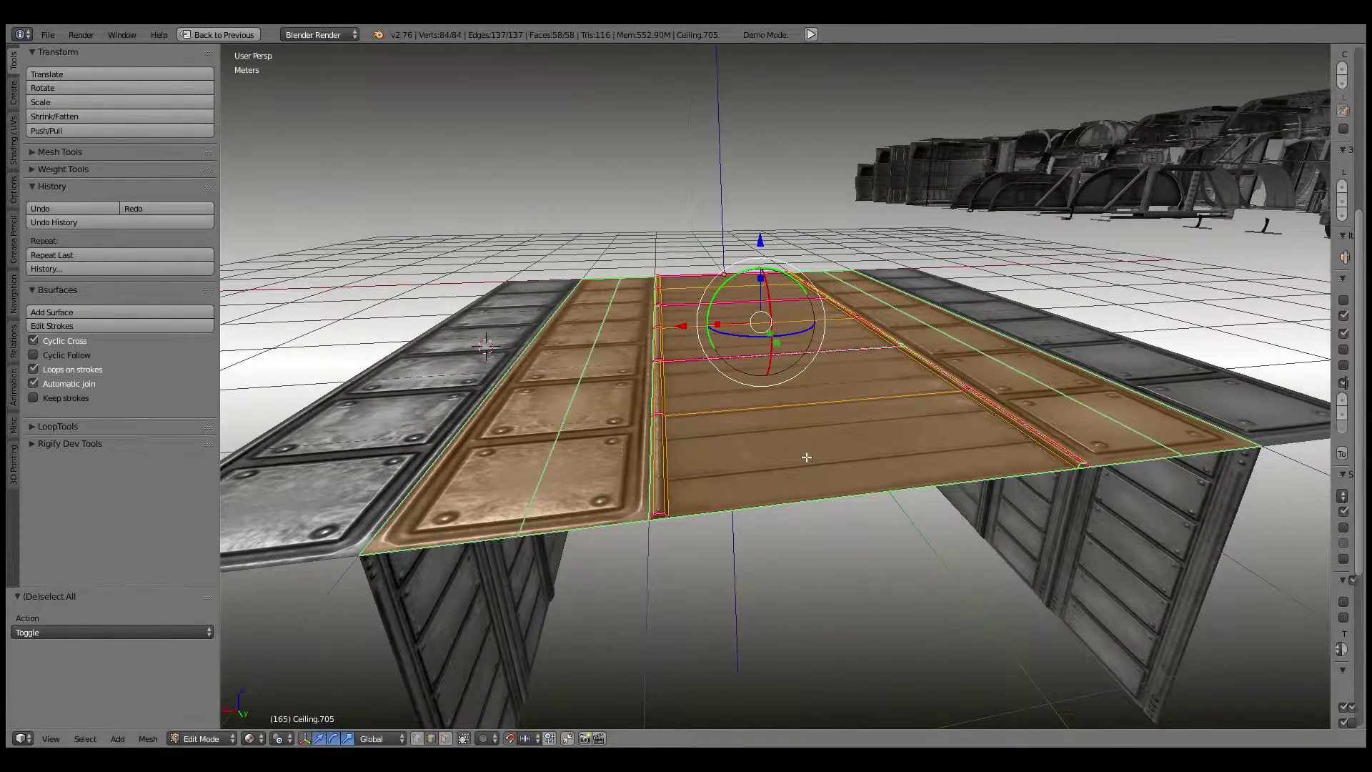
scroll(807, 457, "down", 3)
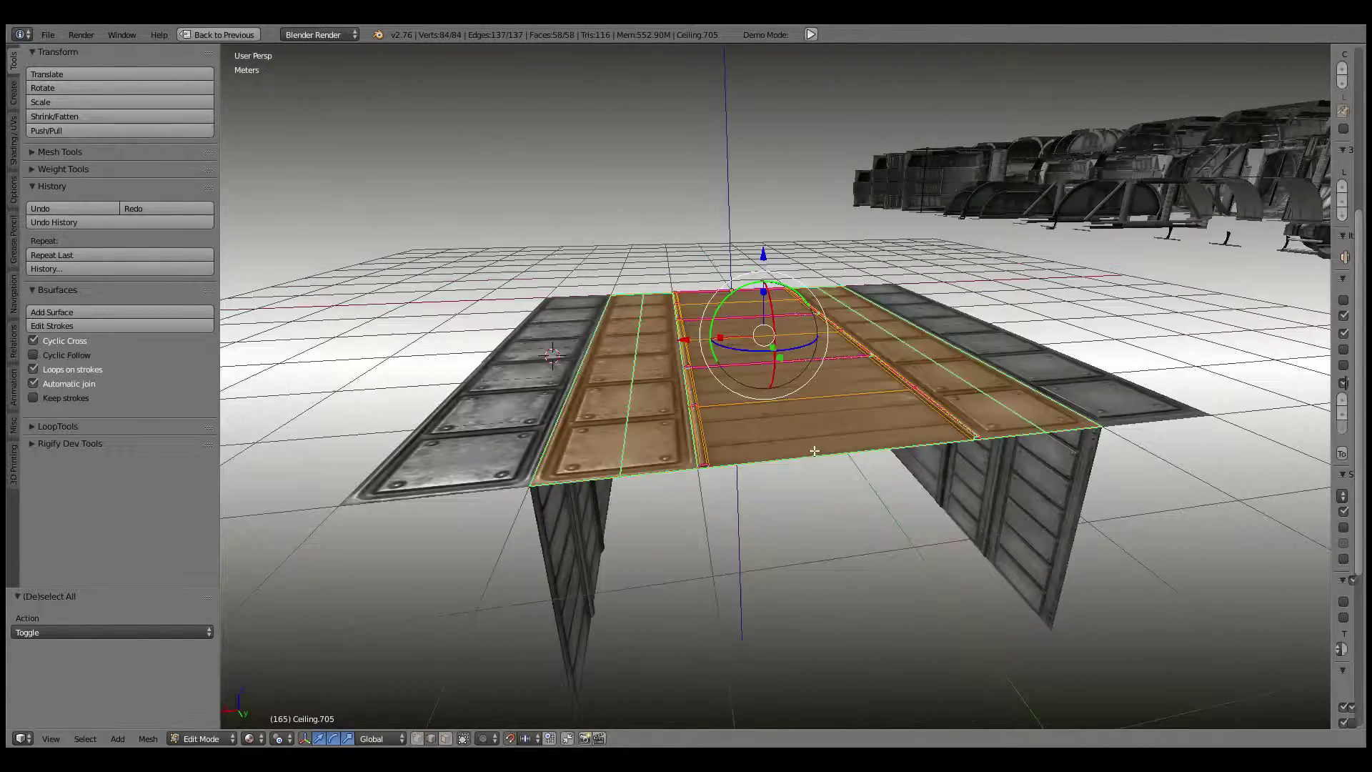
middle_click_drag(807, 456, 914, 475)
right_click(632, 343)
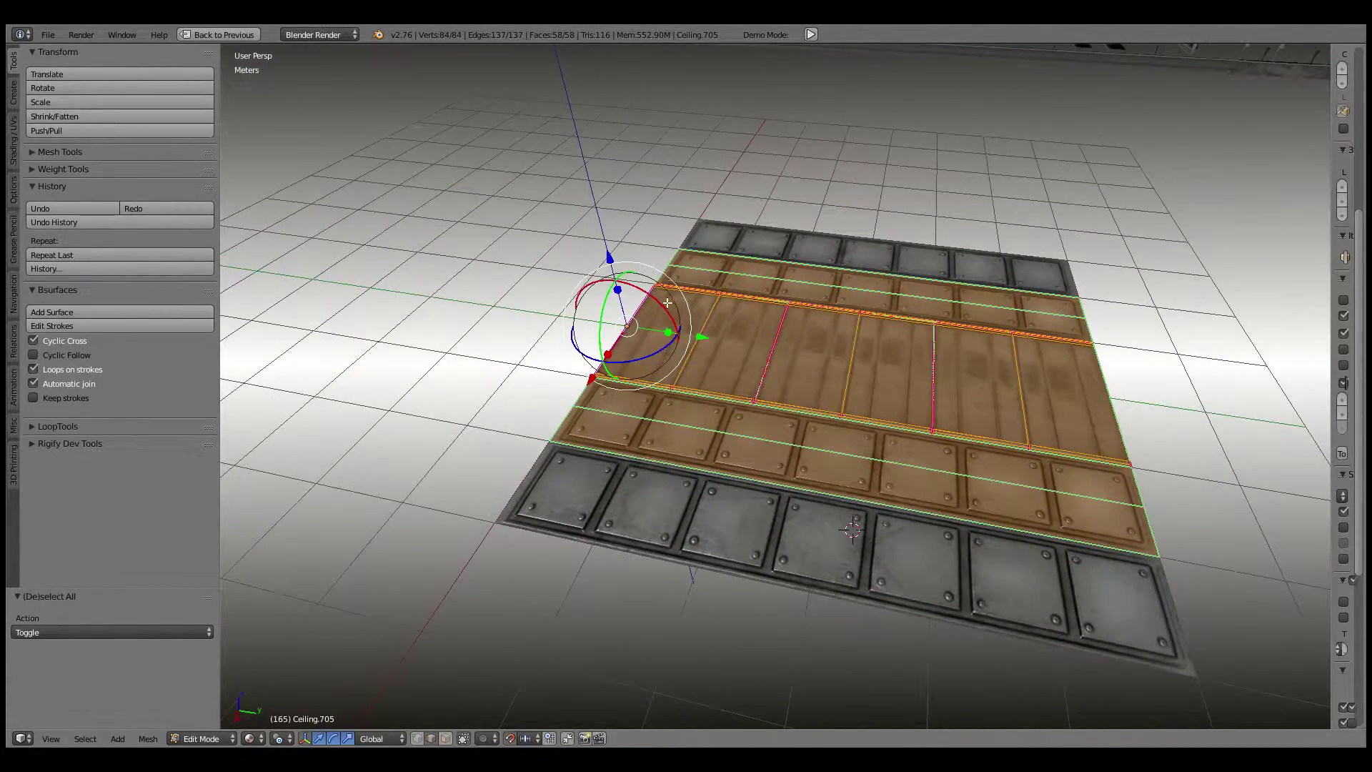
middle_click_drag(632, 343, 615, 272)
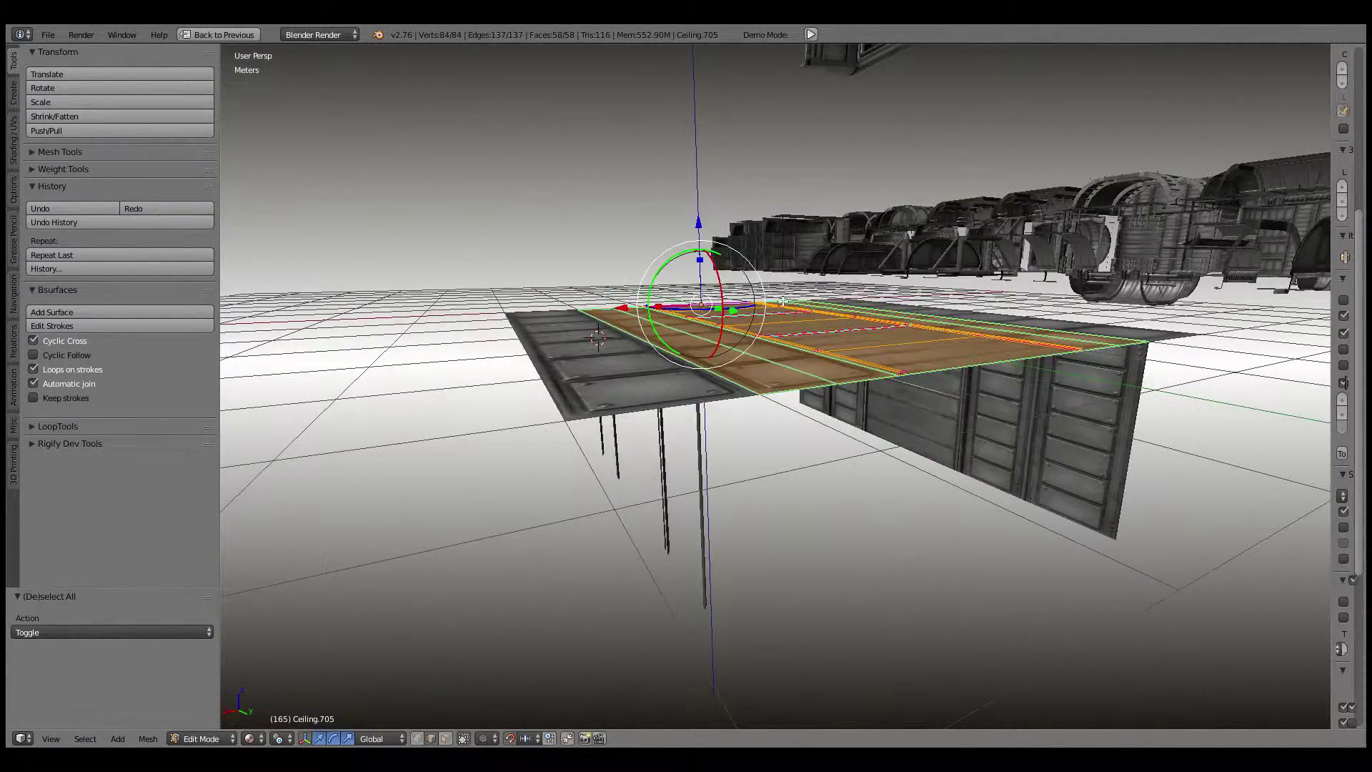
Step: Return to Object Mode and hide everything except the selected floor and wall pieces
key("Tab")
middle_click_drag(783, 302, 743, 282)
scroll(743, 283, "down", 5)
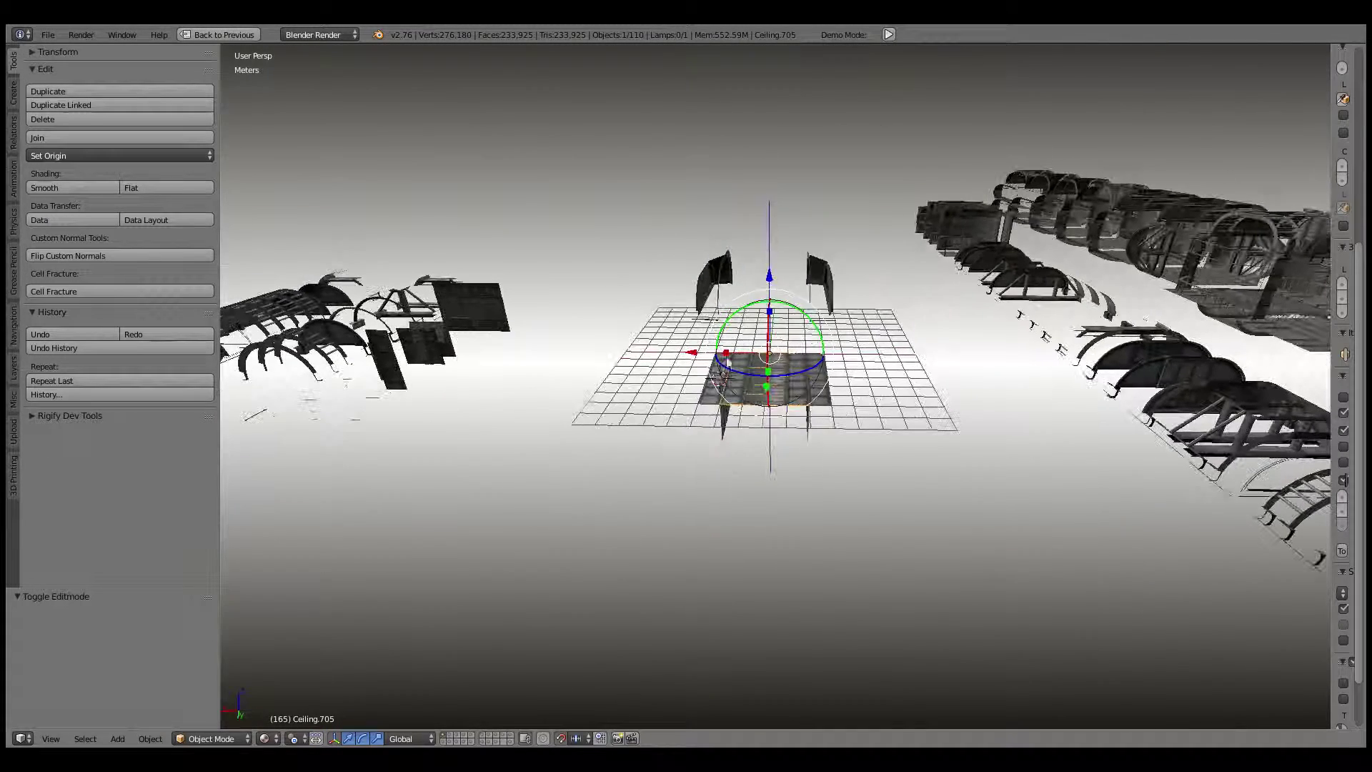
key("shift+h")
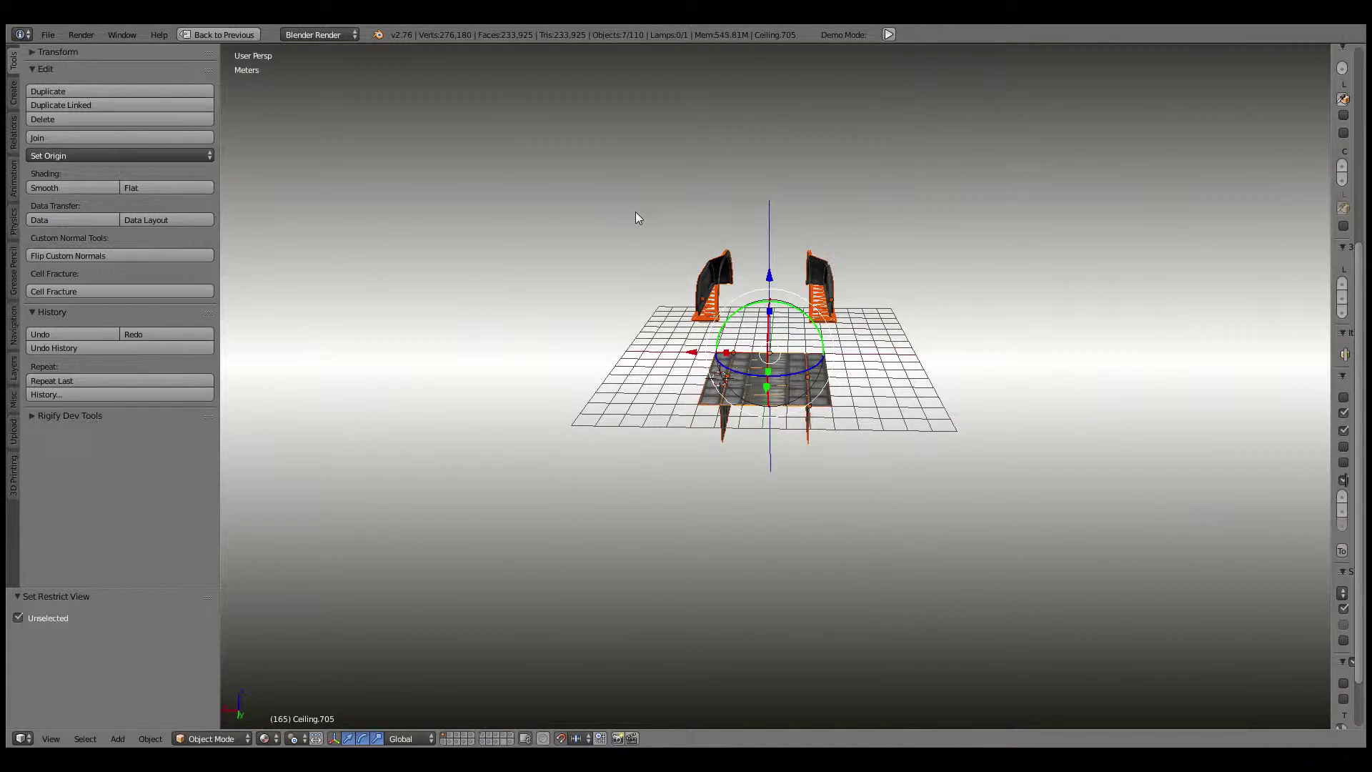
key("KP_1")
key("KP_4")
key("KP_7")
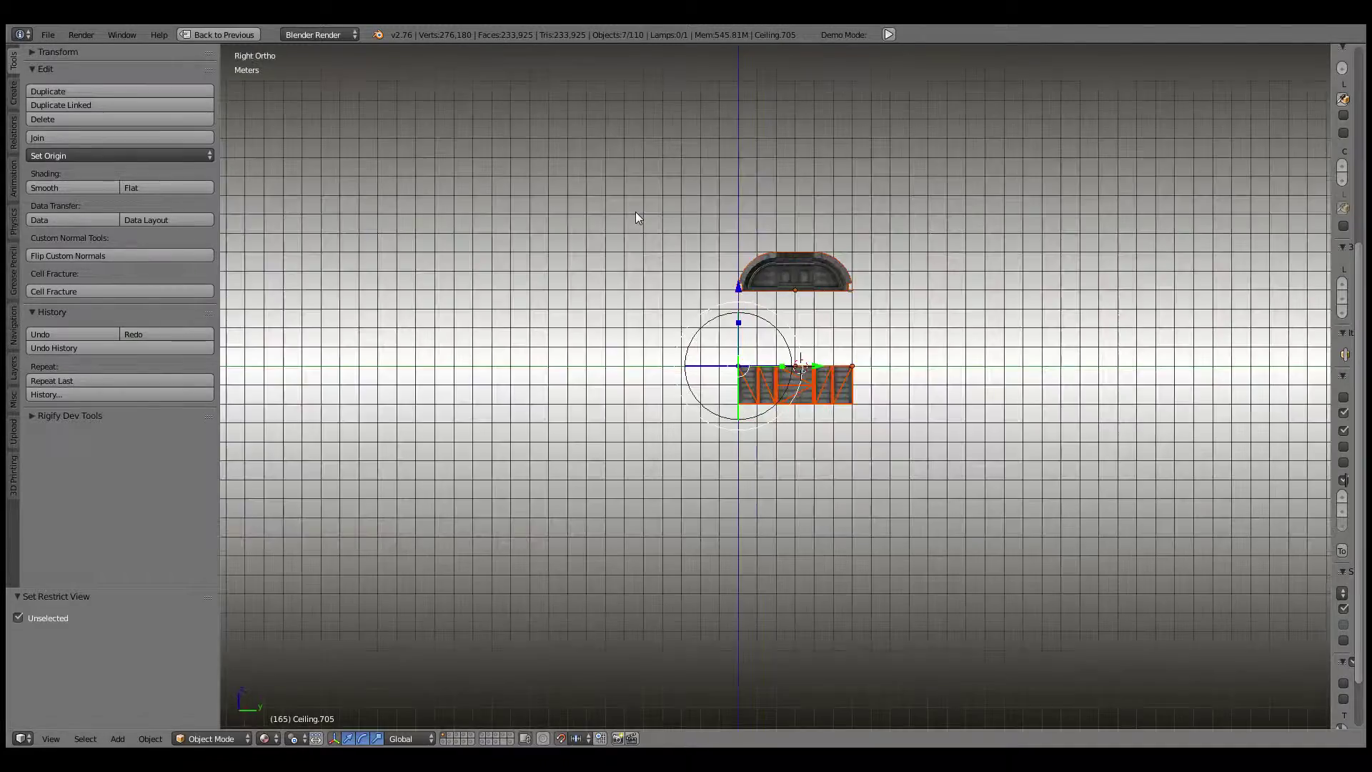
middle_click_drag(641, 215, 791, 353)
Step: Edit the Ceiling.705 floor mesh and tilt it 18.162° in the right side view
right_click(791, 353)
key("Tab")
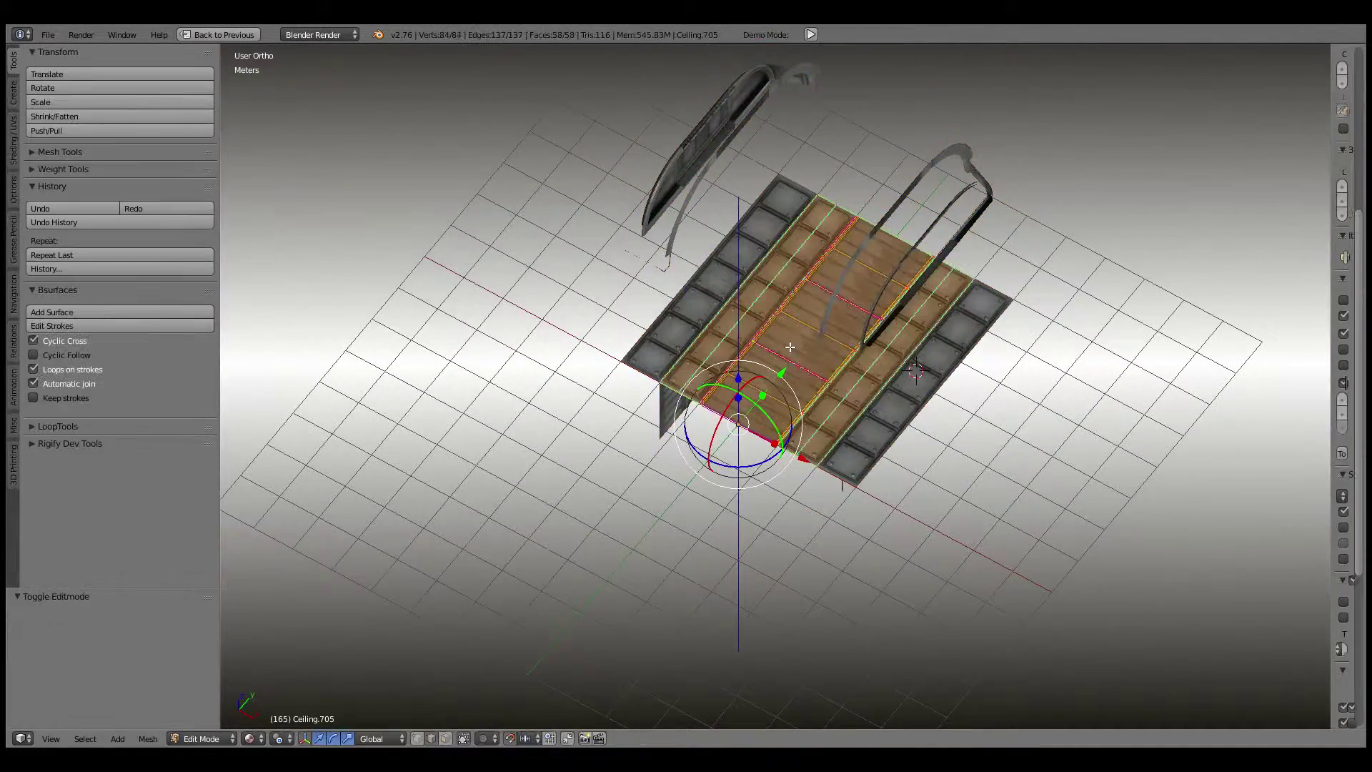
key("KP_3")
scroll(790, 346, "up", 6)
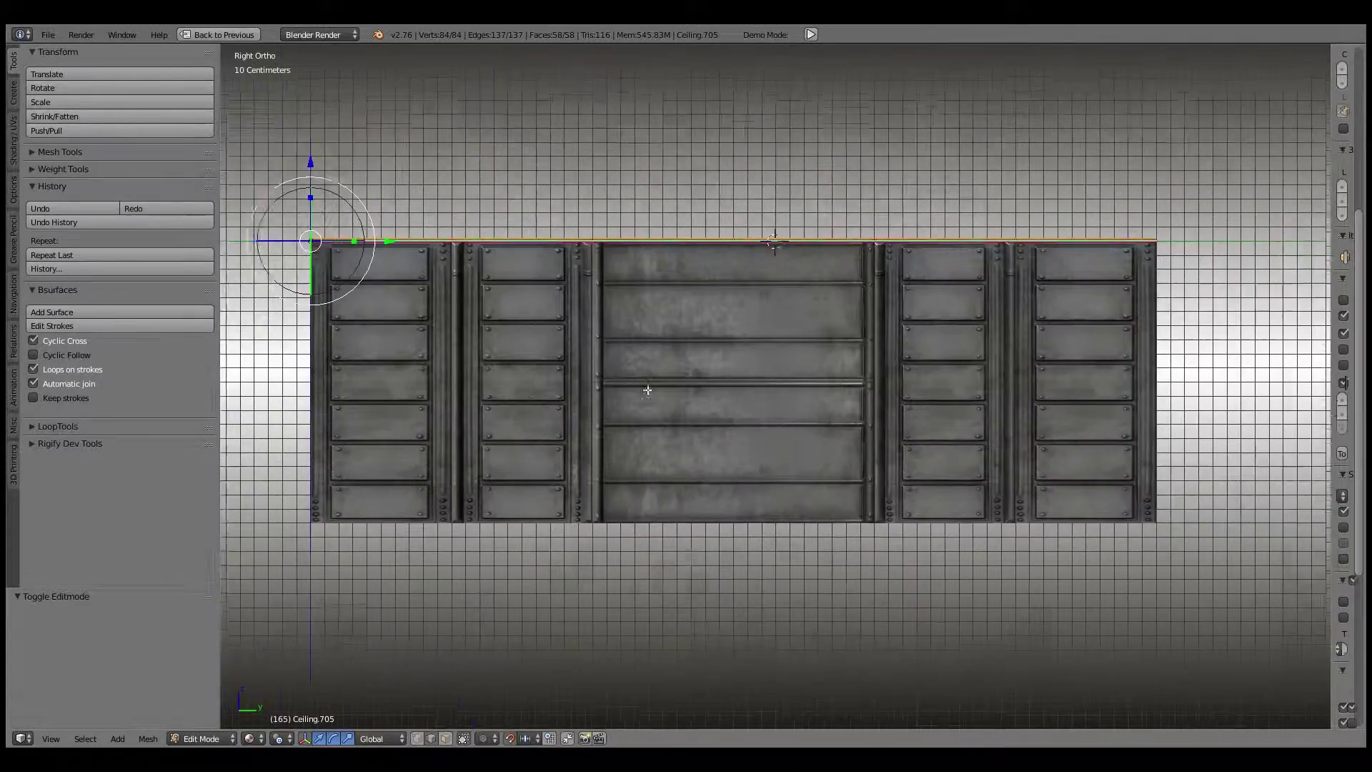
type("r10")
key("BackSpace")
key("BackSpace")
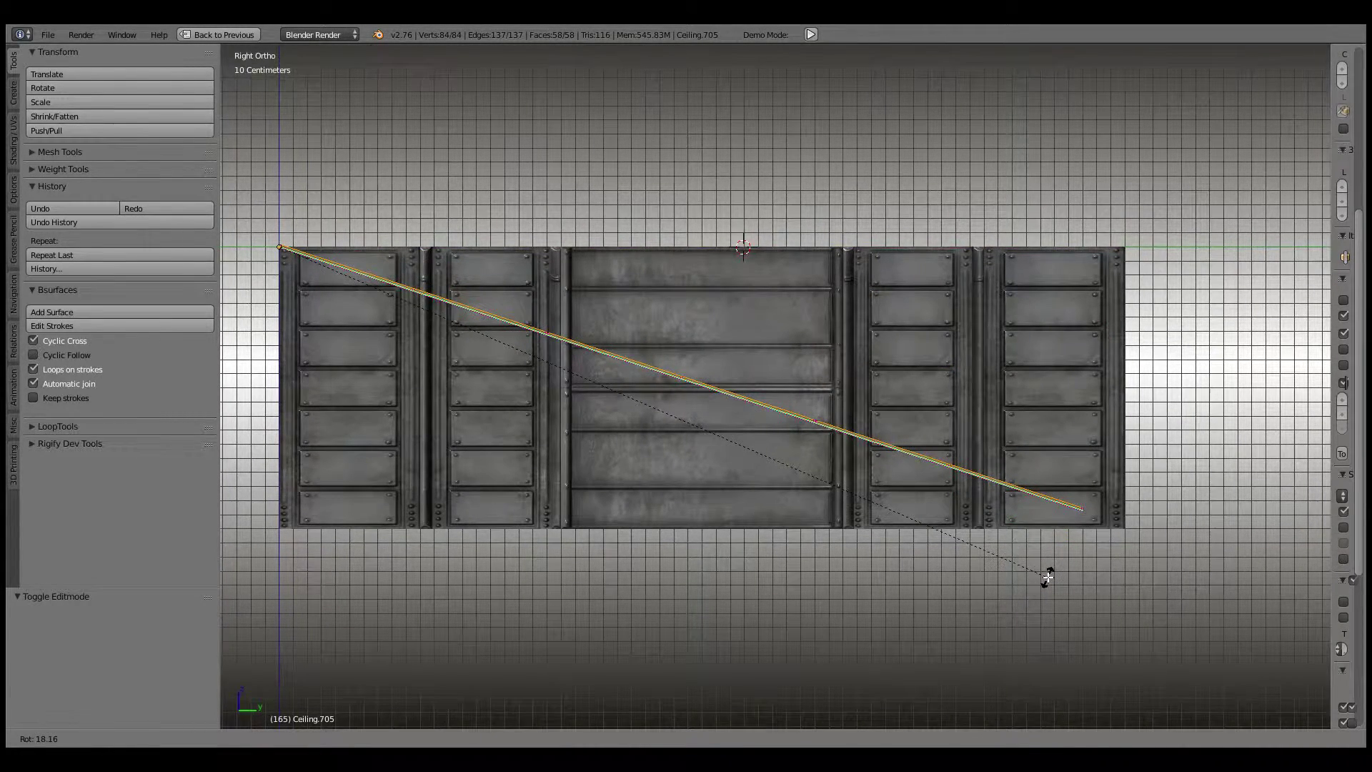
left_click(1047, 578)
Step: Inspect the tilted ramp, select another part of it, and set transform orientation to Normal
middle_click_drag(744, 427, 570, 376)
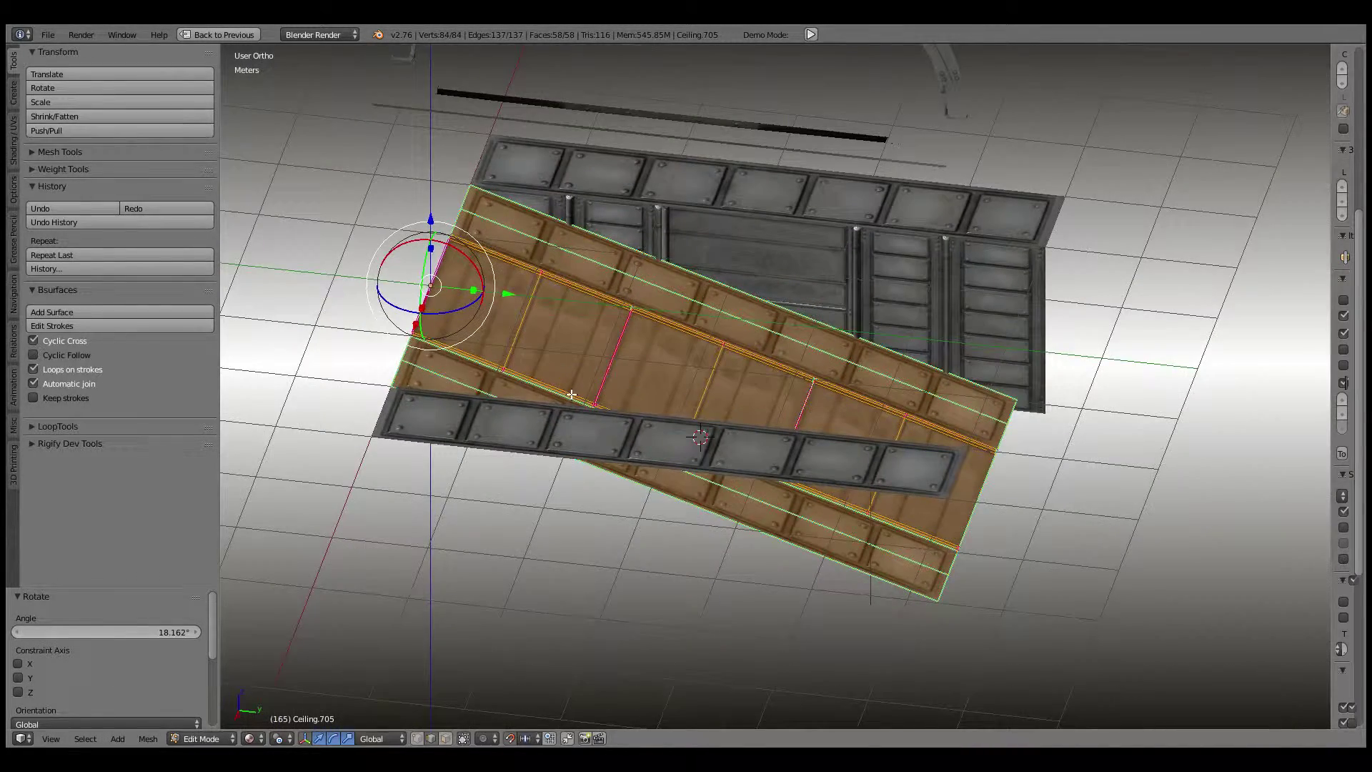
middle_click_drag(506, 318, 651, 360, "alt")
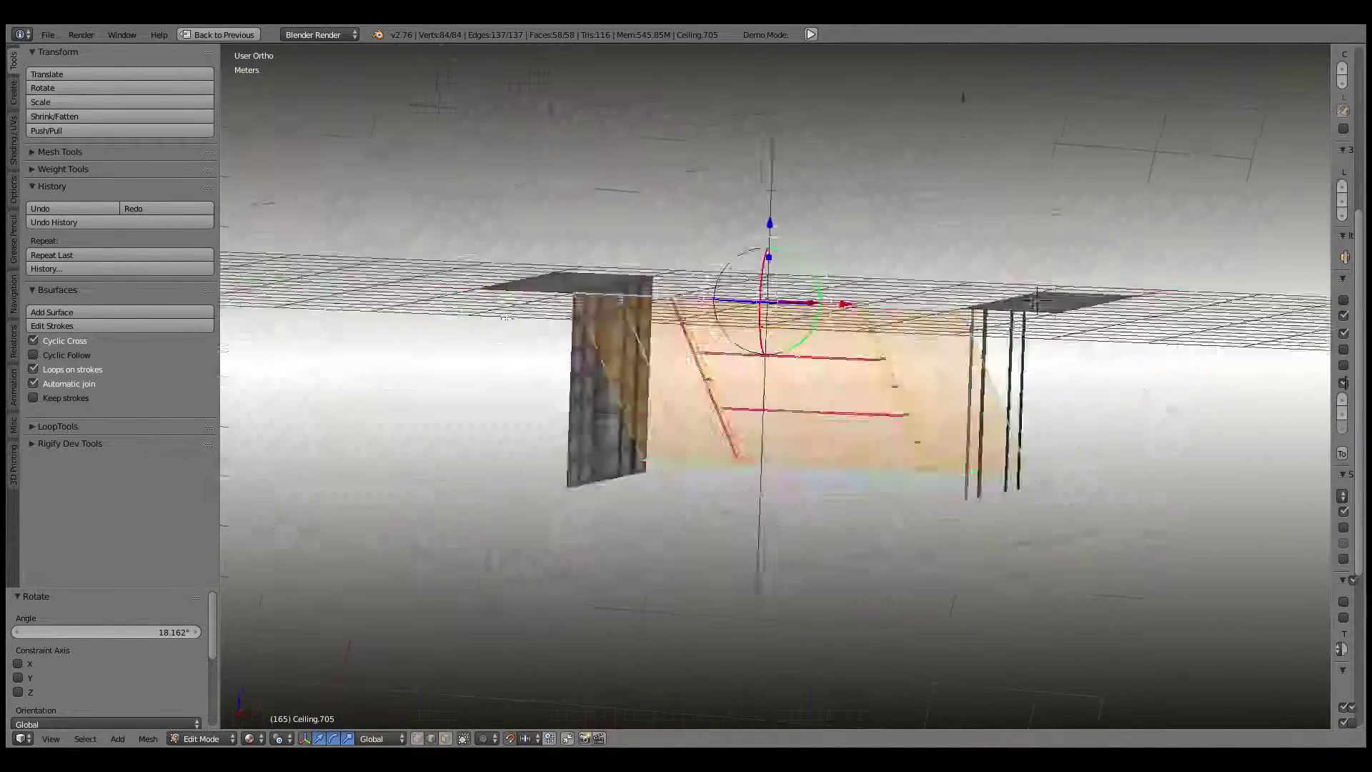
scroll(652, 359, "up", 3)
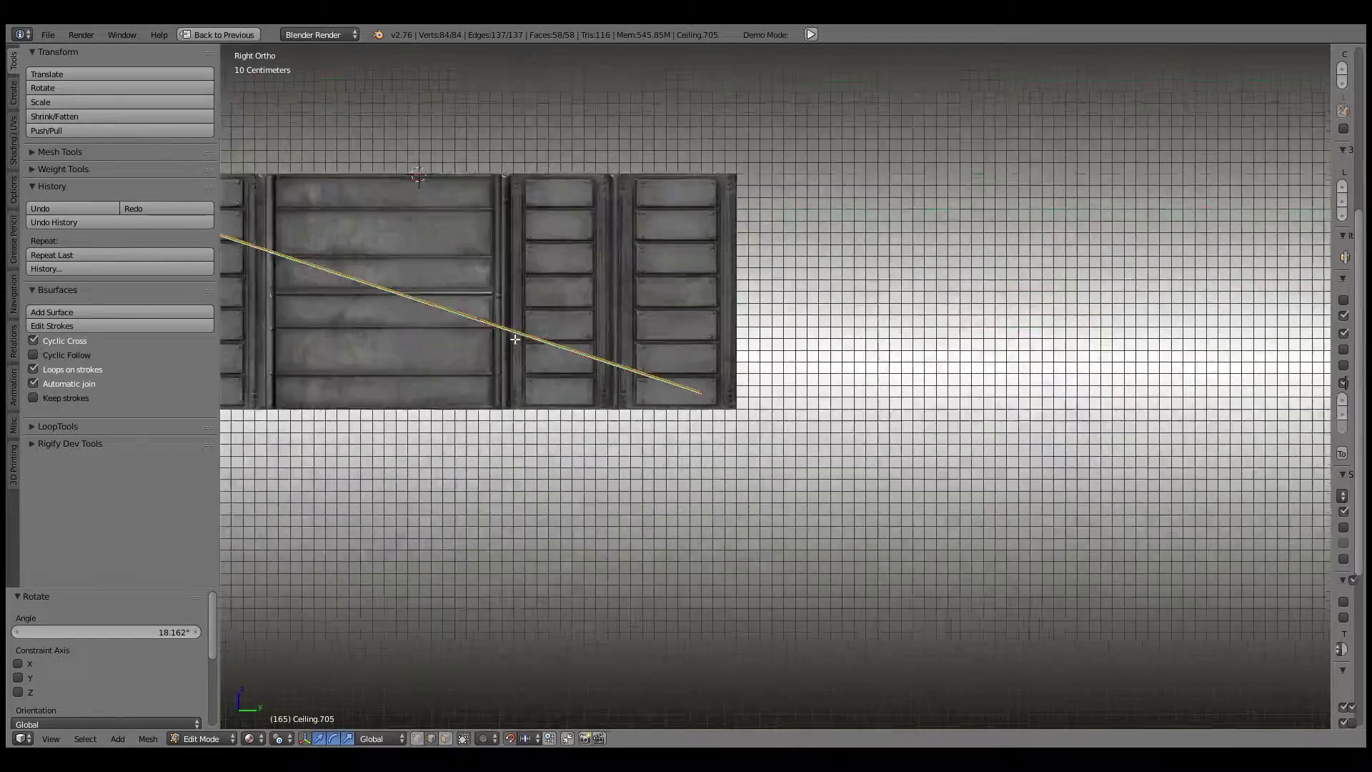
scroll(744, 352, "up", 3)
scroll(749, 351, "up", 2)
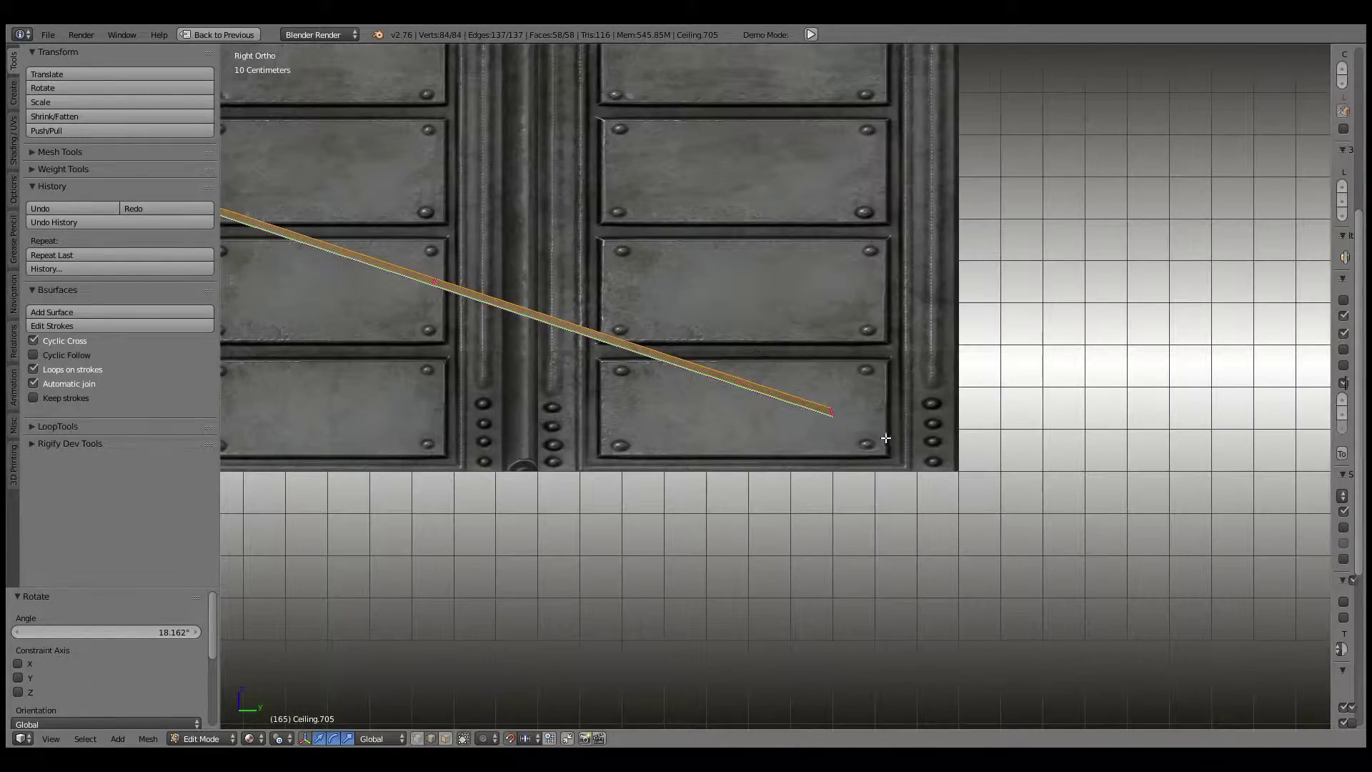
scroll(887, 439, "down", 2)
scroll(858, 392, "down", 3)
middle_click_drag(898, 392, 736, 398)
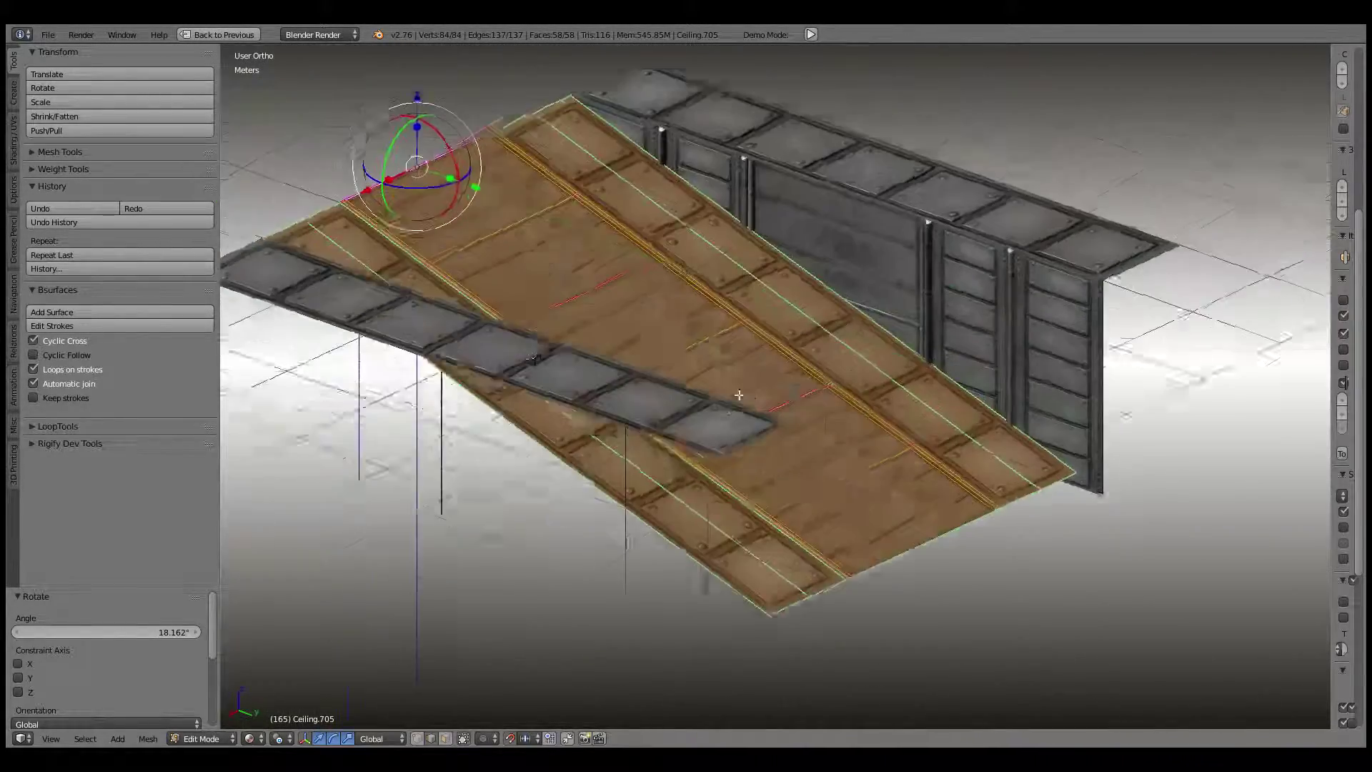
right_click(510, 161, "shift")
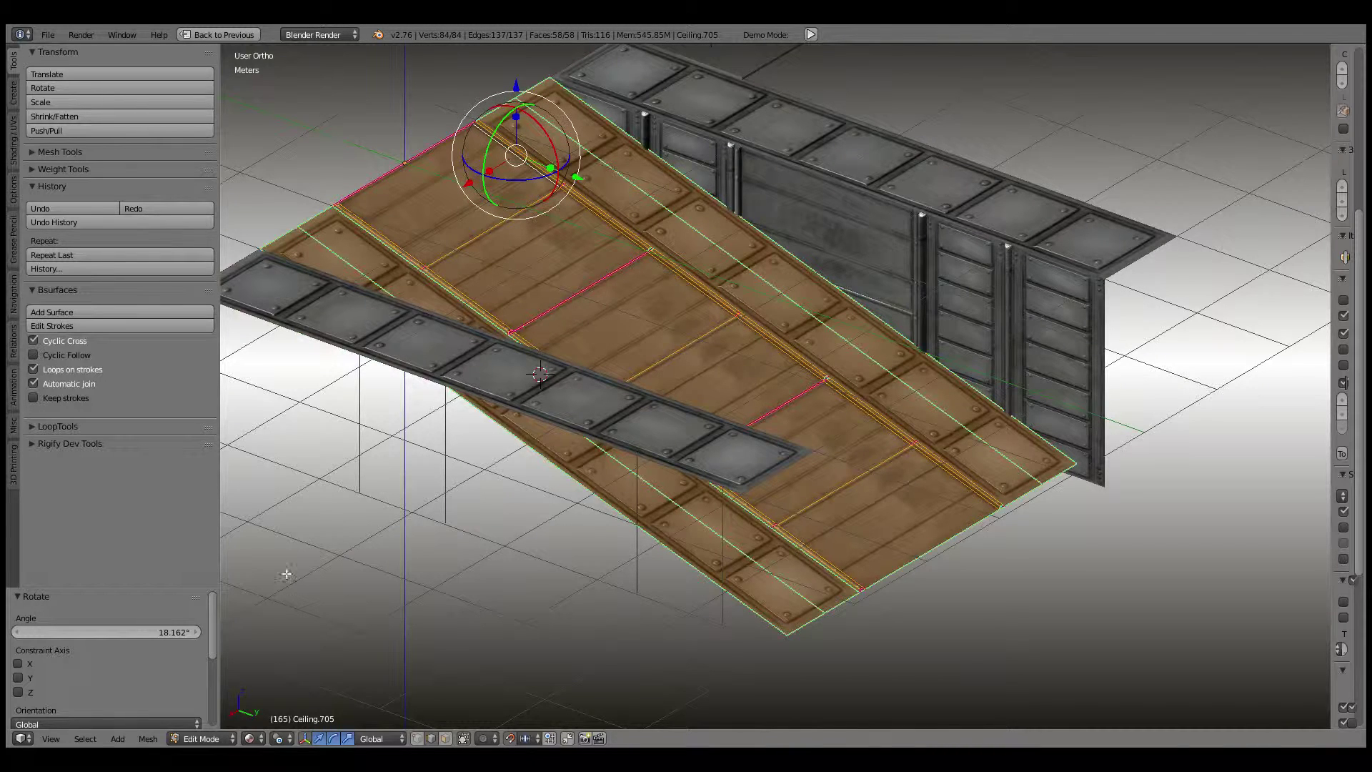
left_click(373, 738)
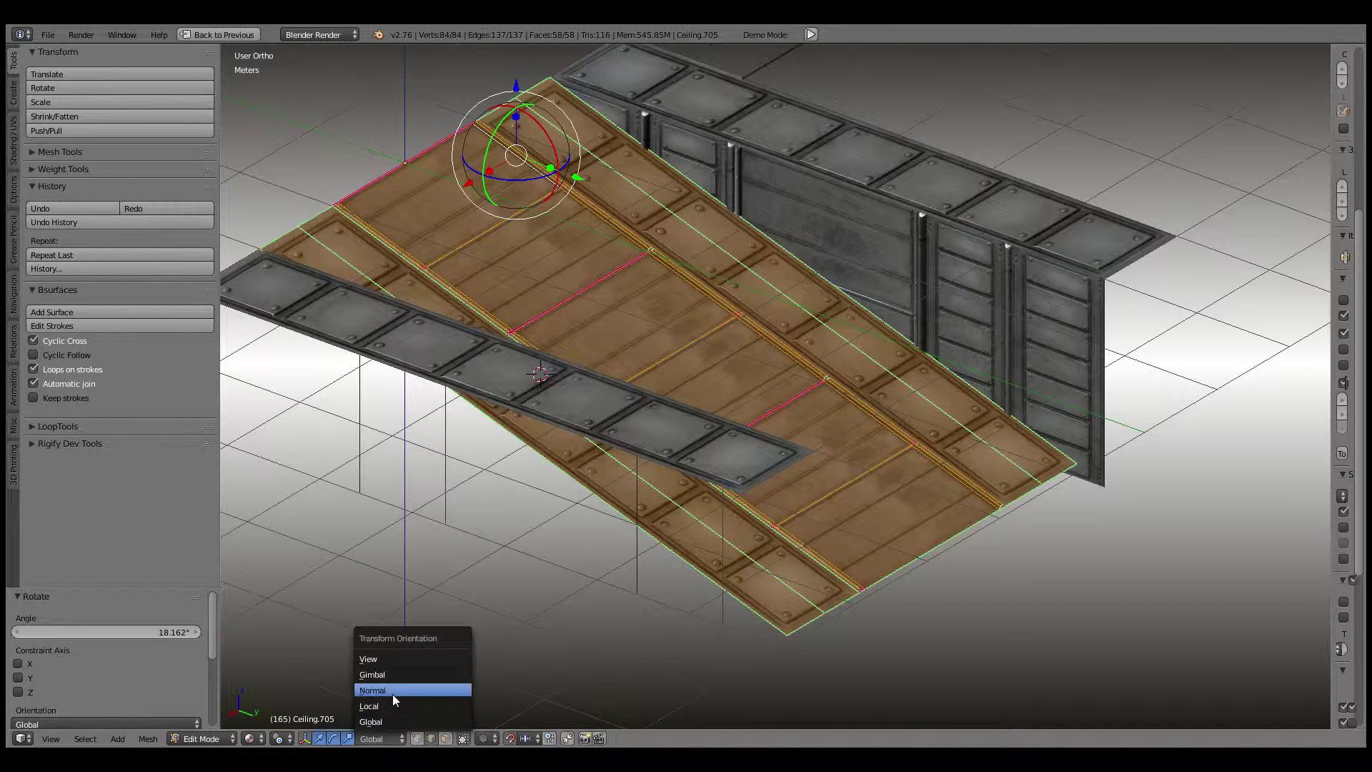
left_click(392, 693)
mouse_move(483, 133)
middle_mouse_down("shift")
mouse_move(524, 215)
mouse_move(595, 230)
middle_mouse_up("shift")
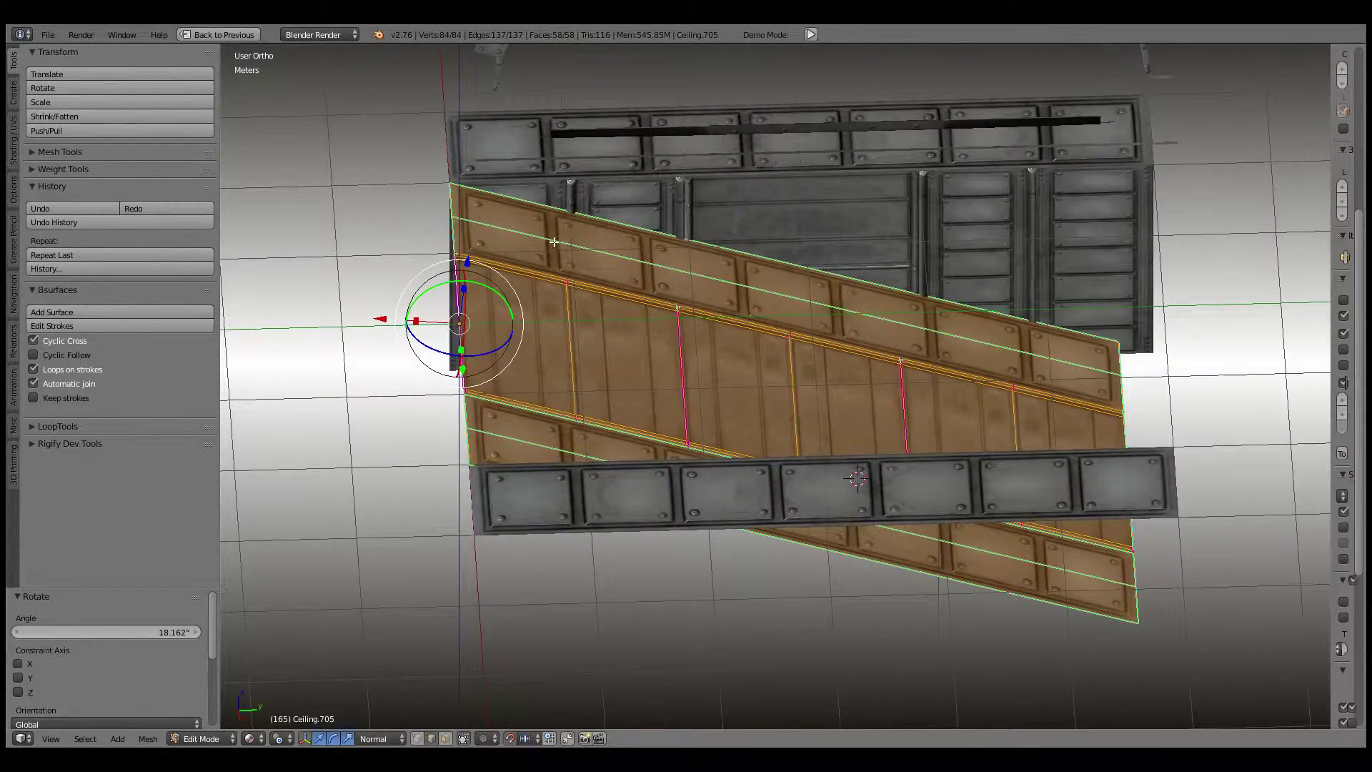
Step: Switch orientation back to Global and stretch the ramp 1.05 along Y toward the wall's end
key("KP_3")
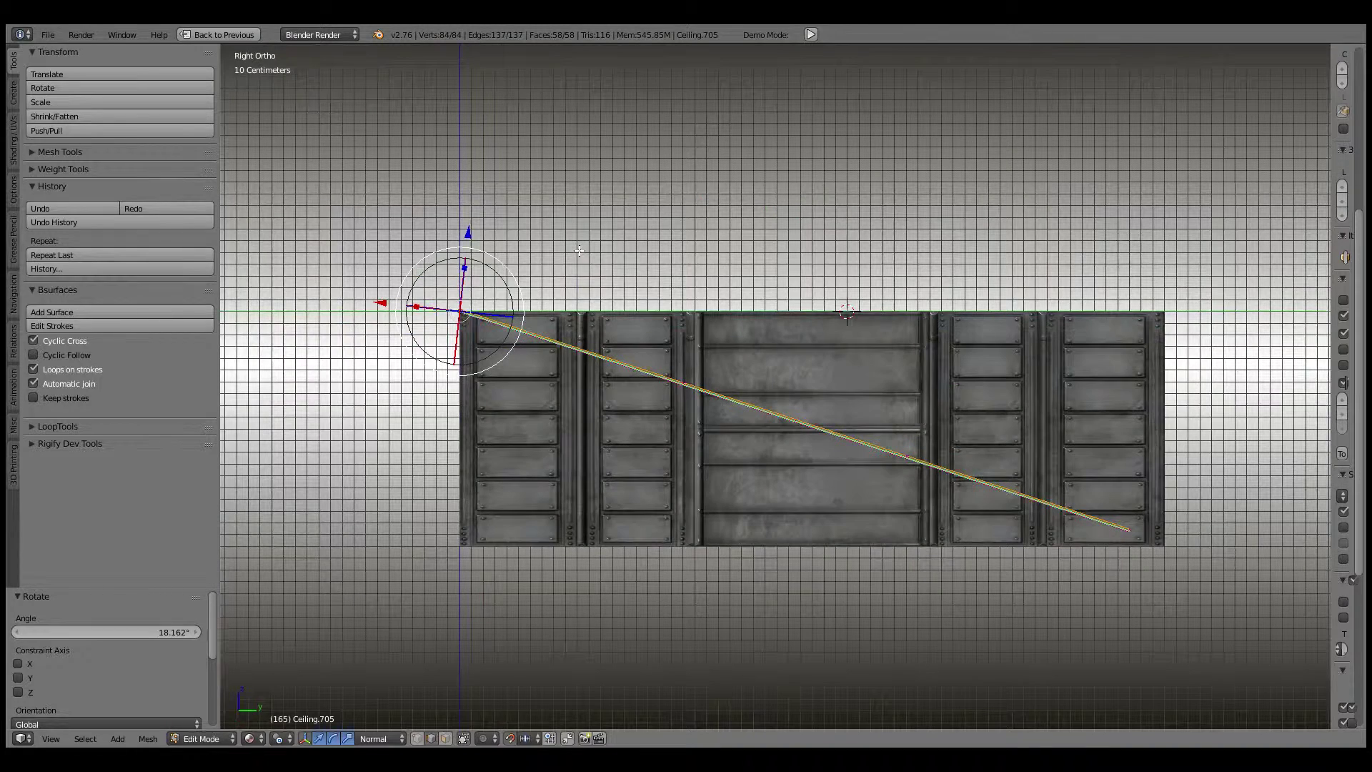
key("s")
key("shift+x")
key("shift+x")
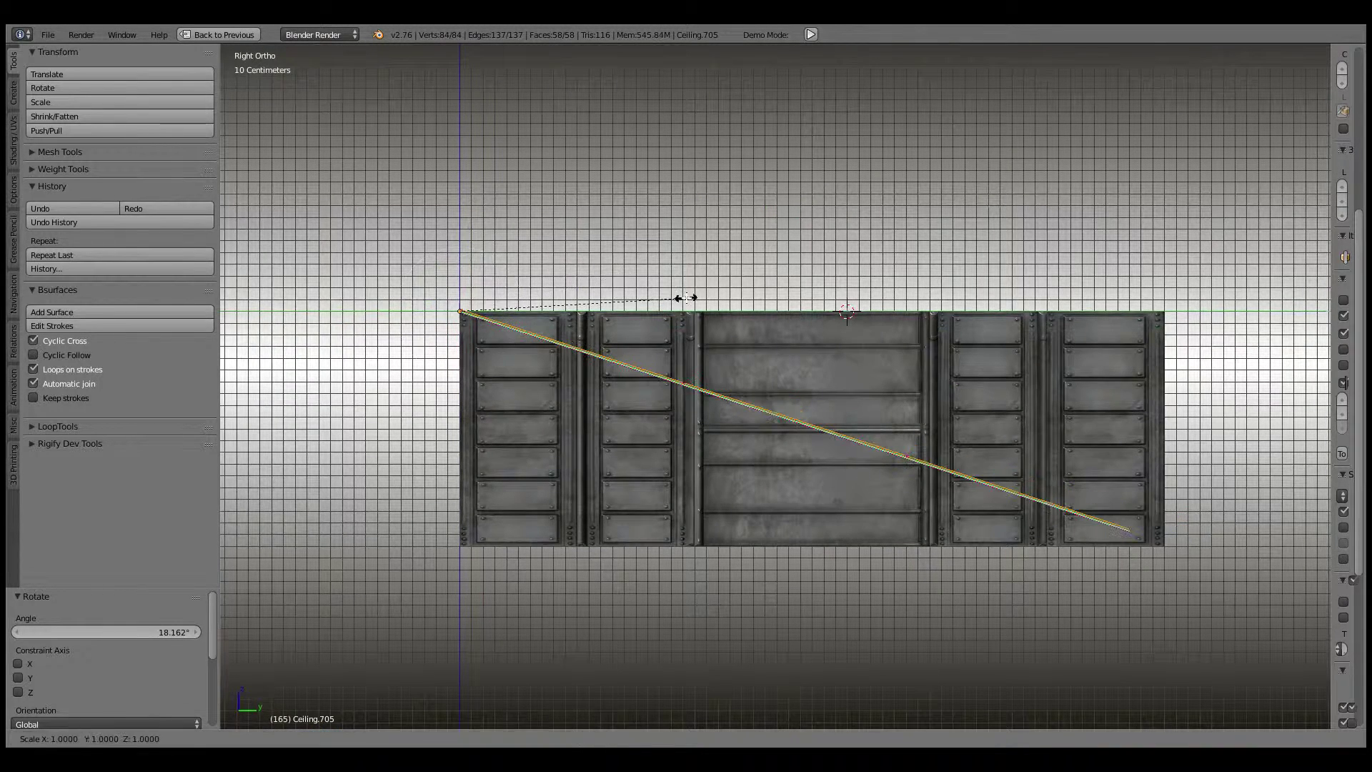
right_click(693, 300)
left_click(379, 738)
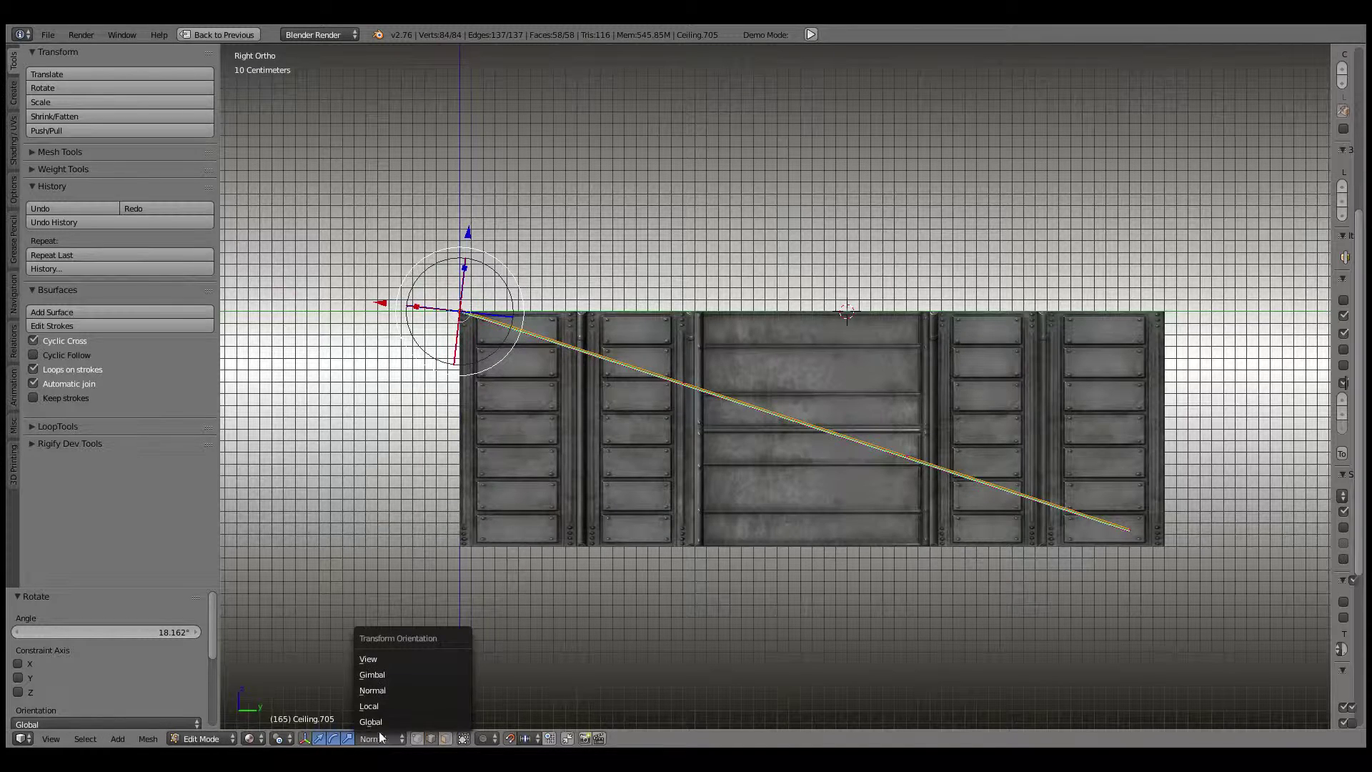
left_click(386, 656)
left_click_drag(504, 310, 524, 311)
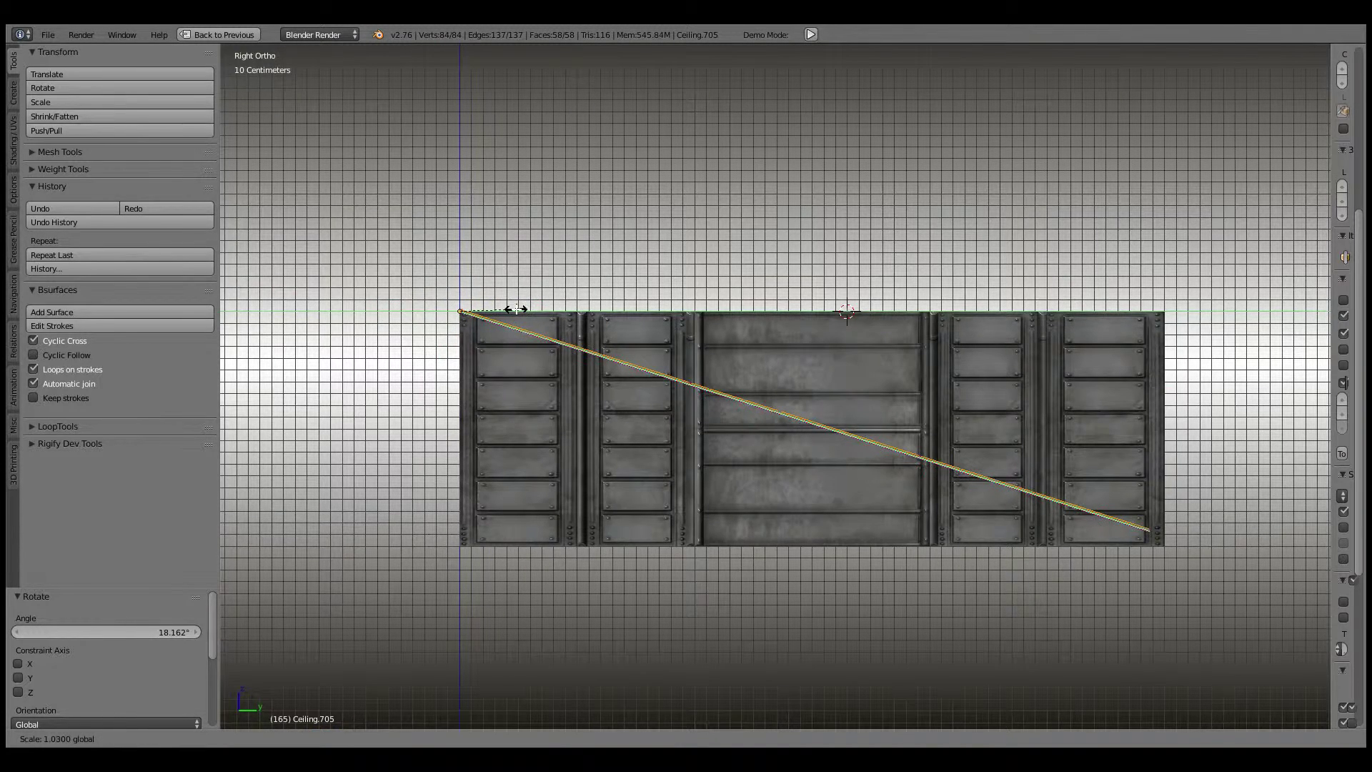
left_click(524, 311)
Step: Tilt the ramp an extra 1.09° and stretch it 1.009 along Y
scroll(603, 306, "up", 3)
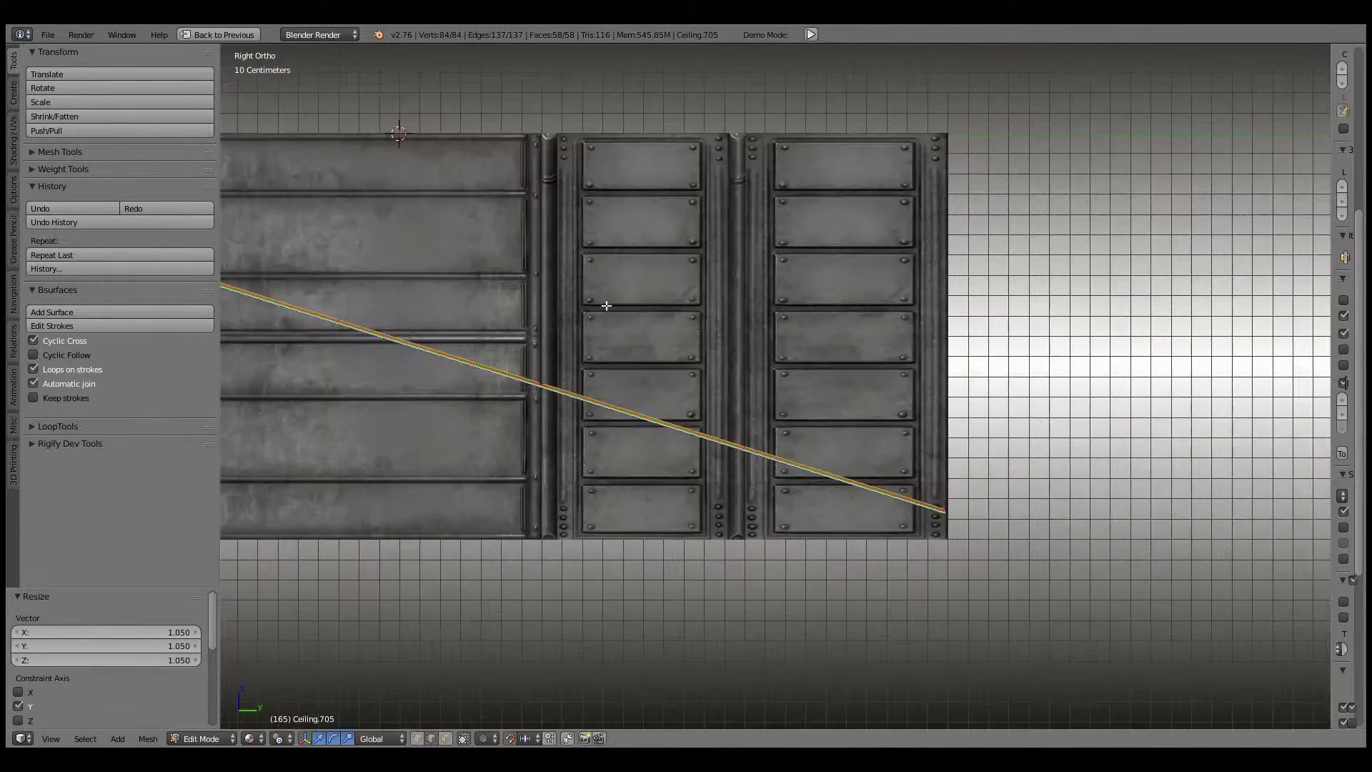
scroll(765, 276, "up", 2)
scroll(709, 268, "up", 2)
scroll(708, 269, "up", 2)
scroll(709, 269, "up", 2)
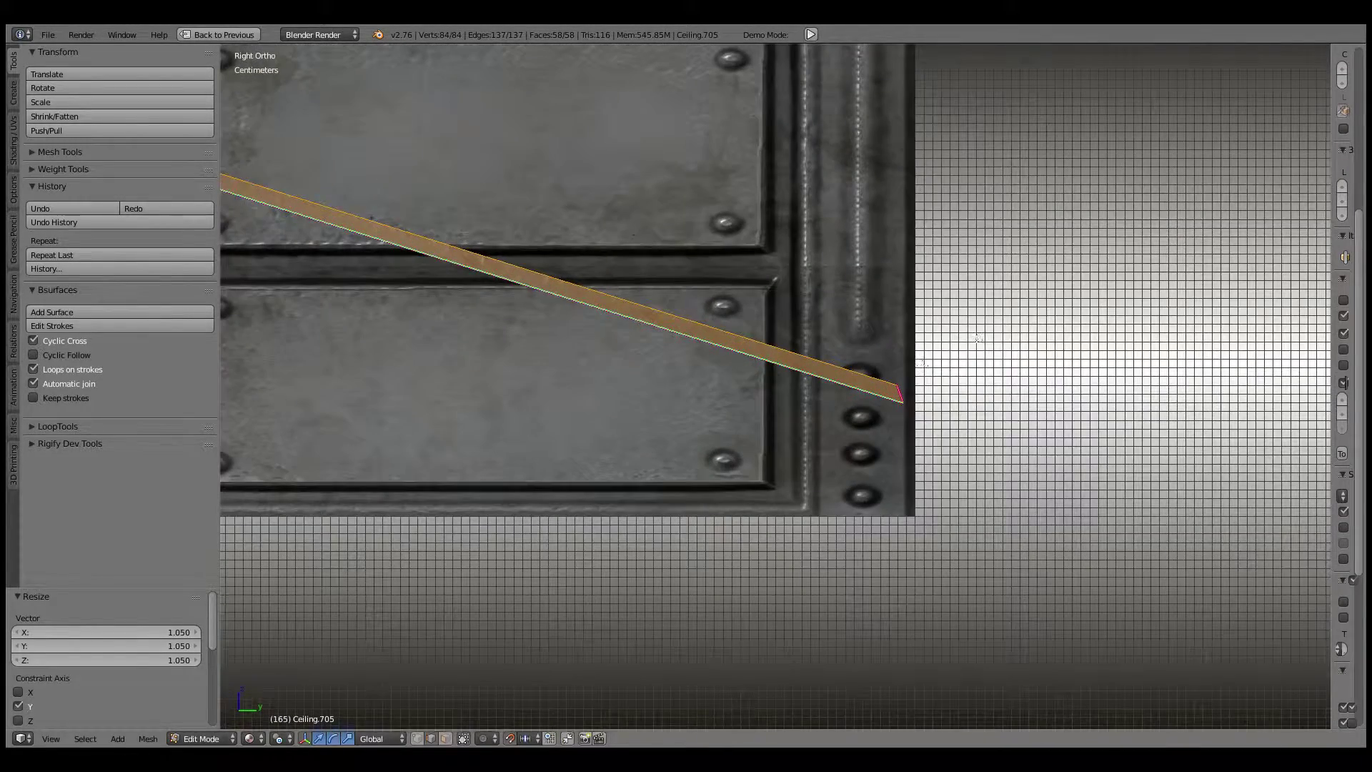
key("r")
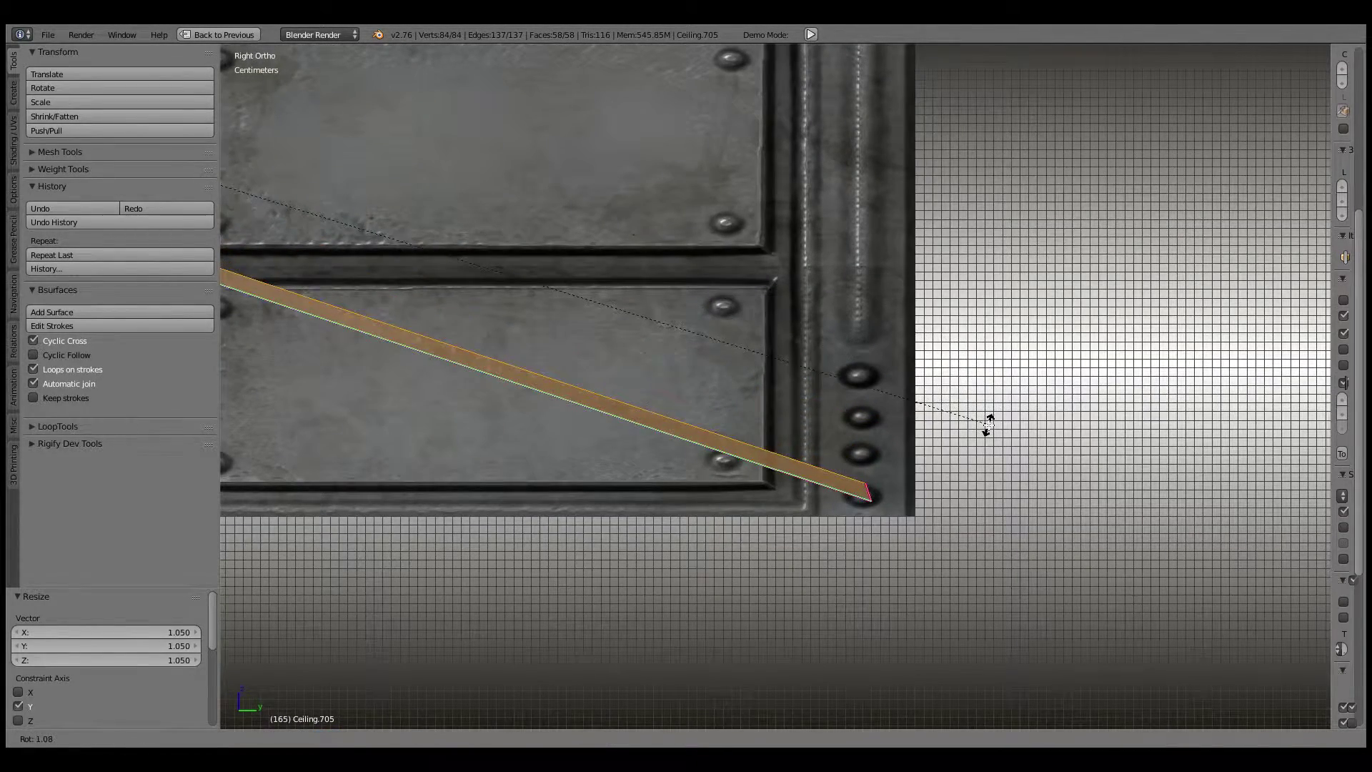
left_click(986, 429)
key("s")
key("y")
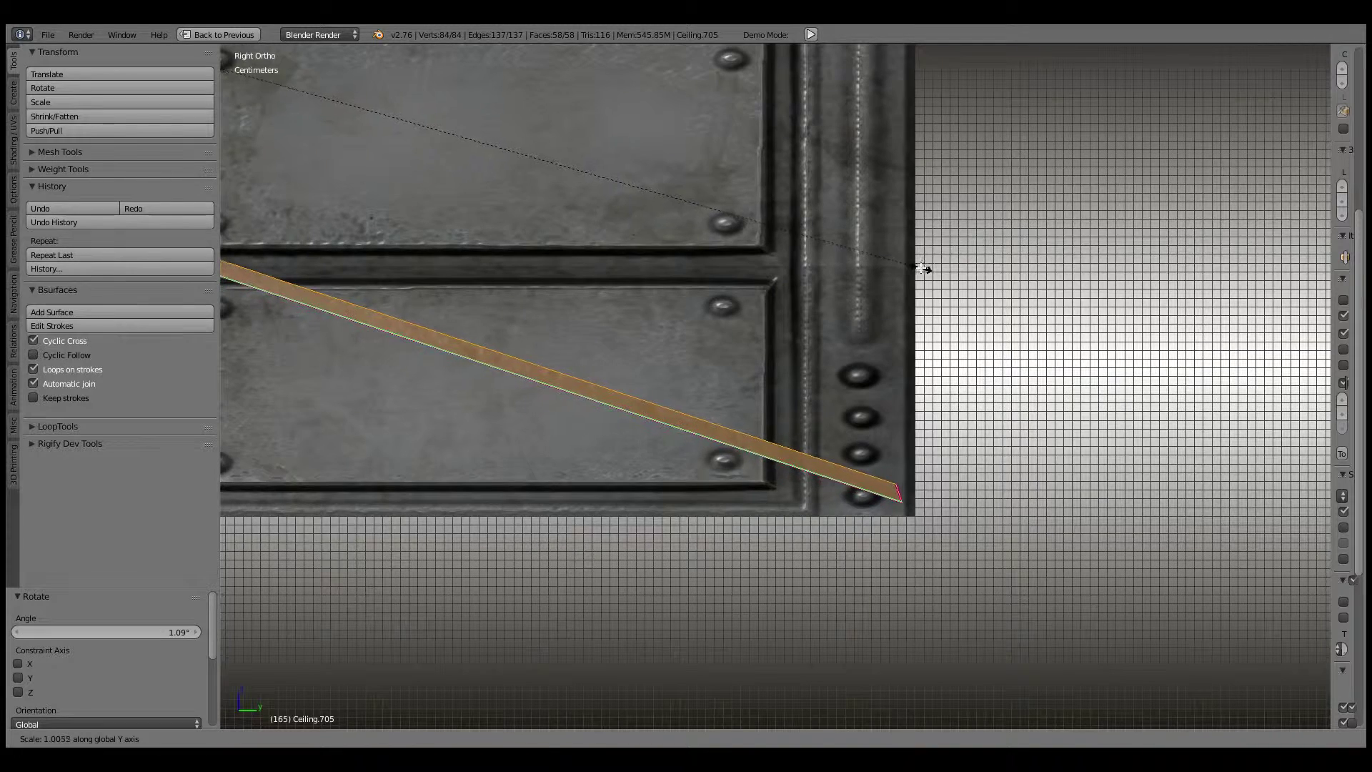
left_click(933, 270)
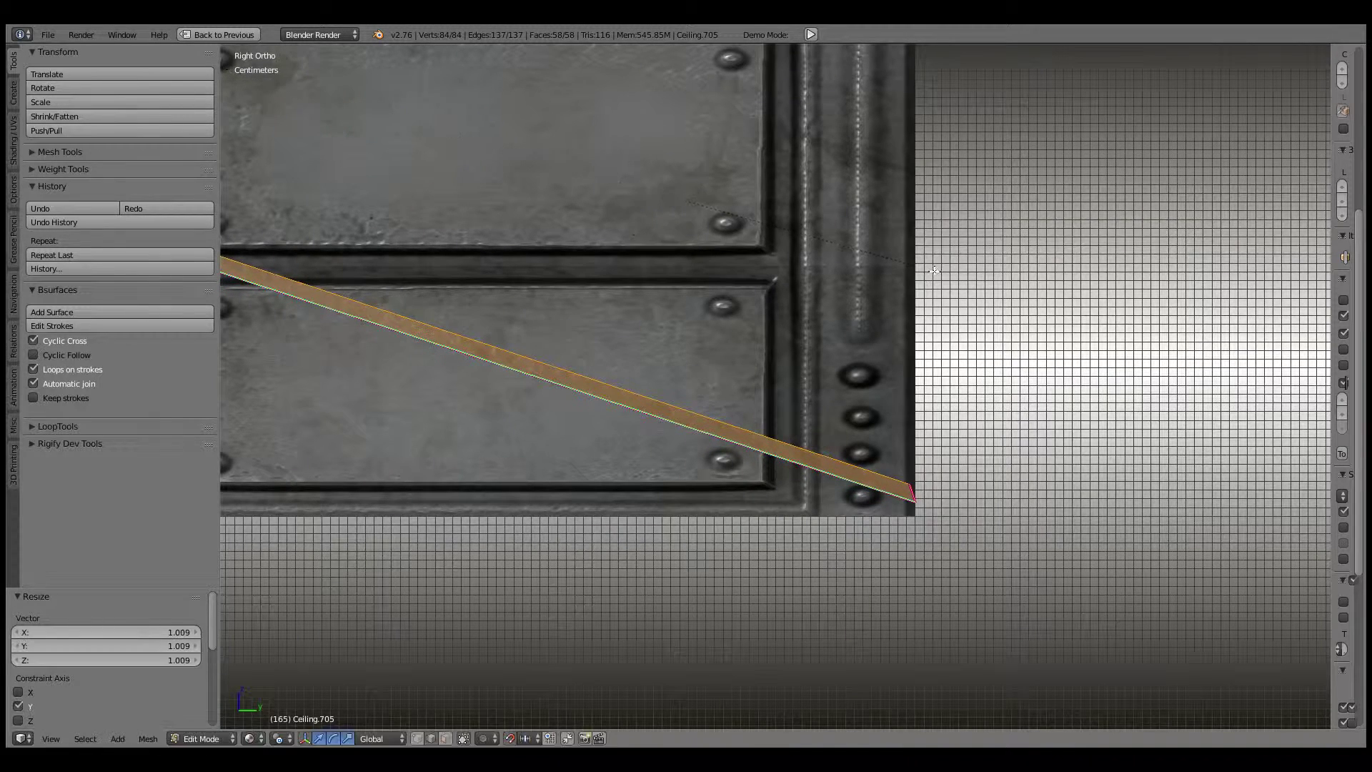
Step: Refine the ramp edge with small rotations and a slight Y stretch
key("r")
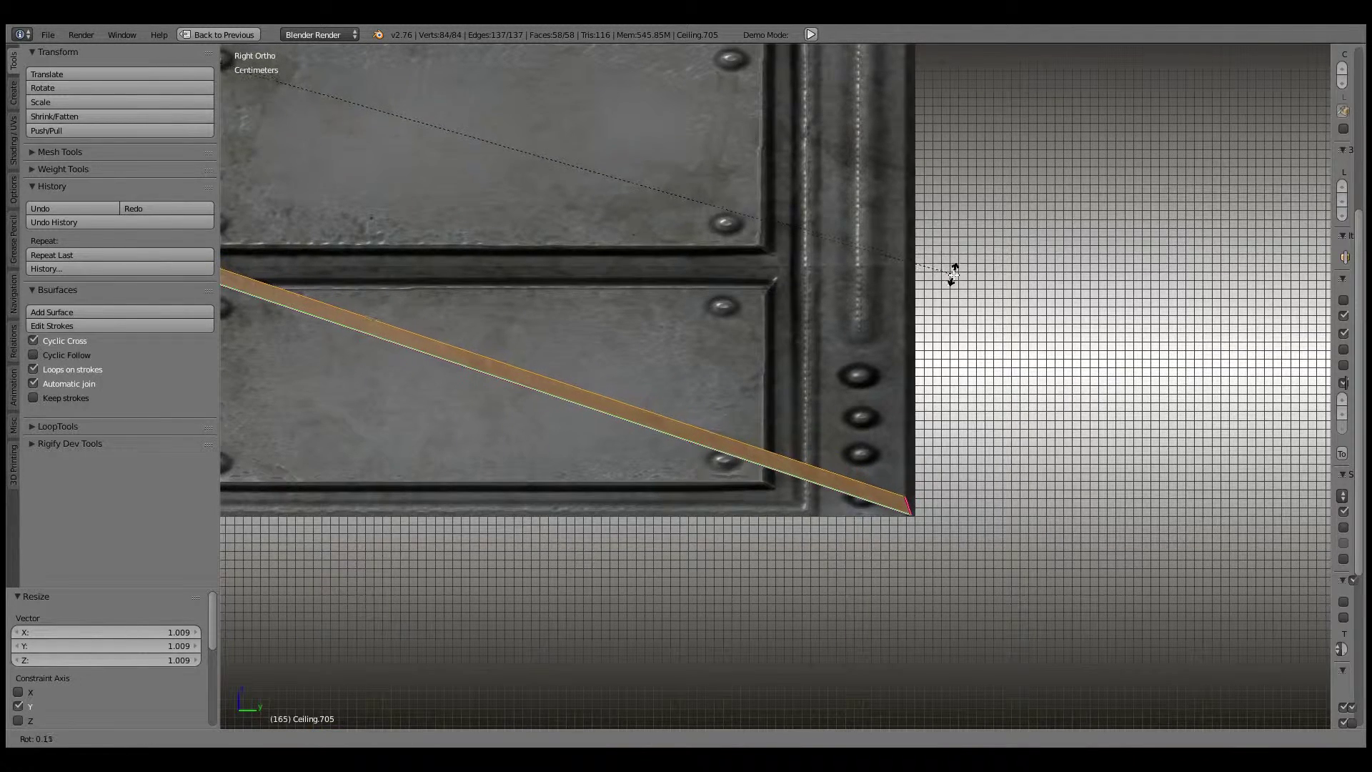
left_click(954, 271)
key("s")
key("y")
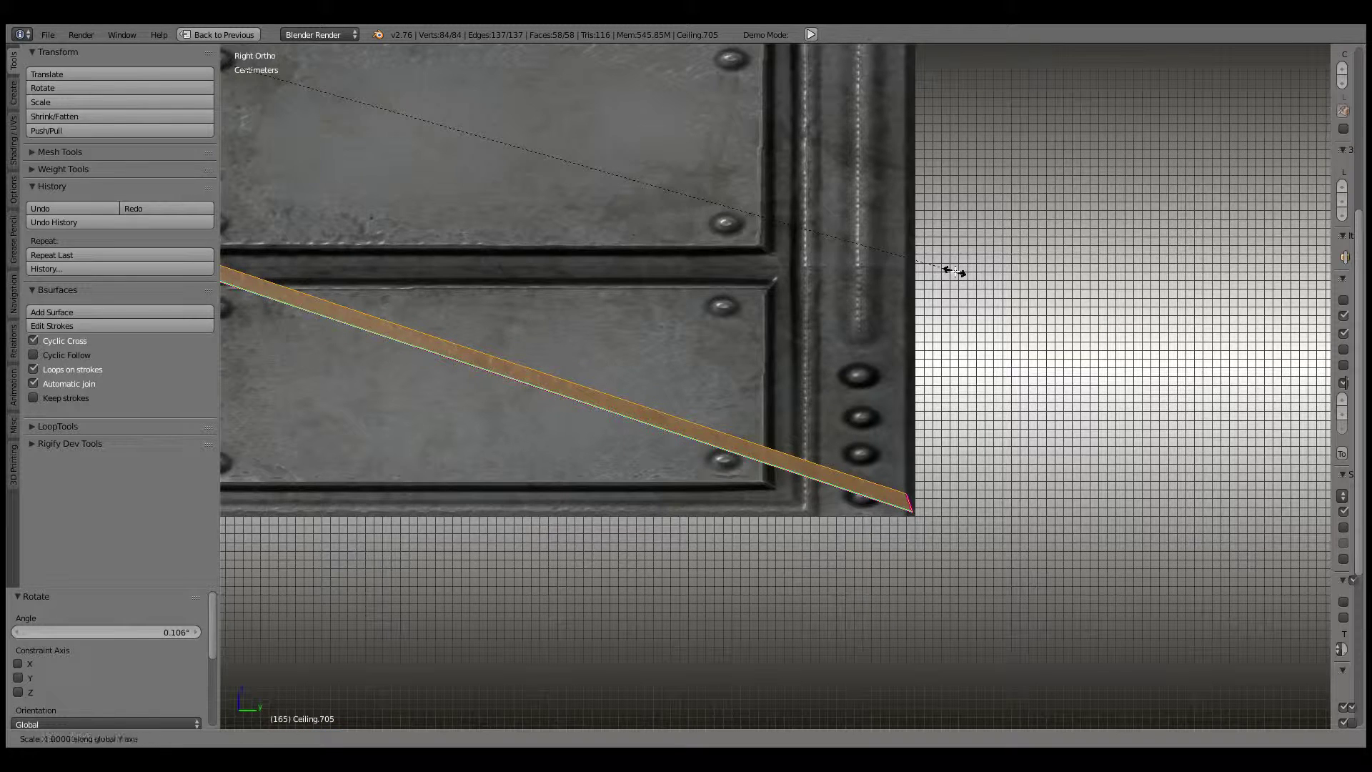
key("Escape")
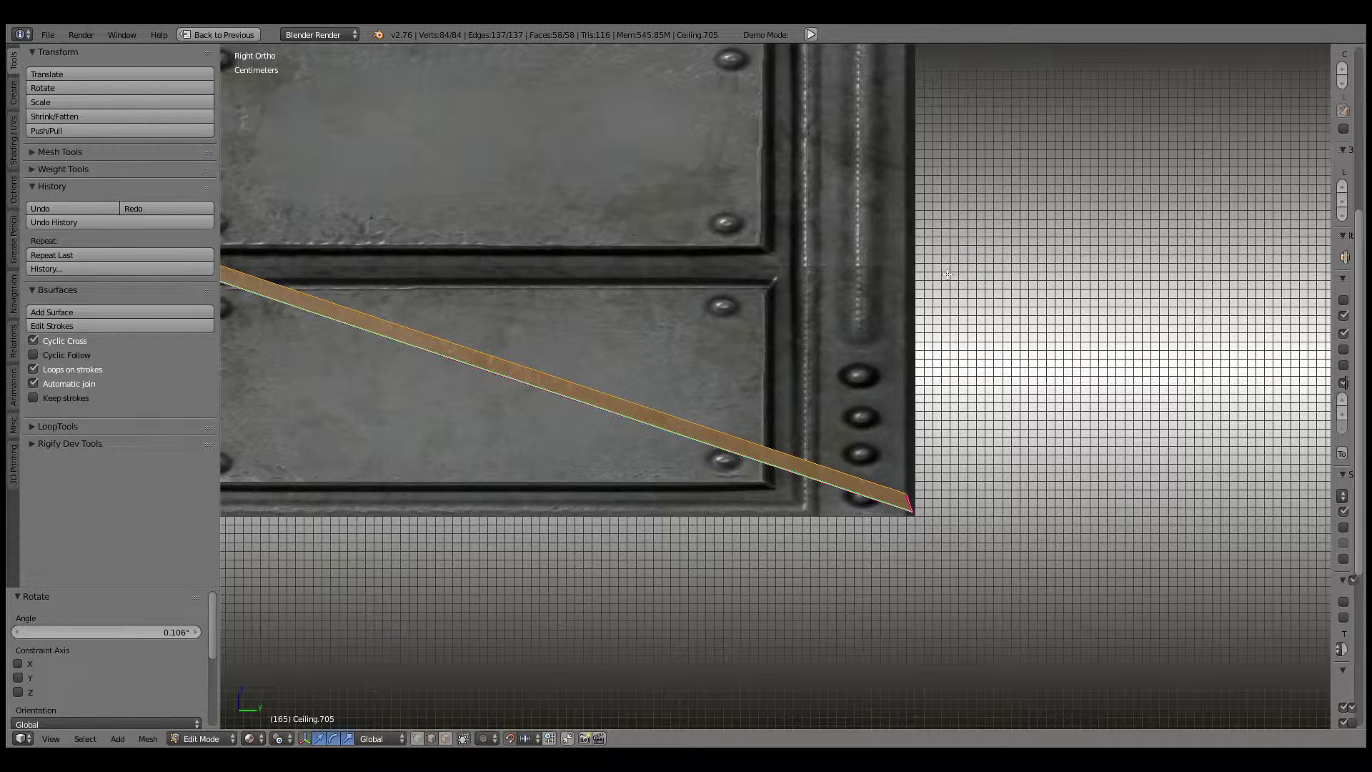
key("s")
key("y")
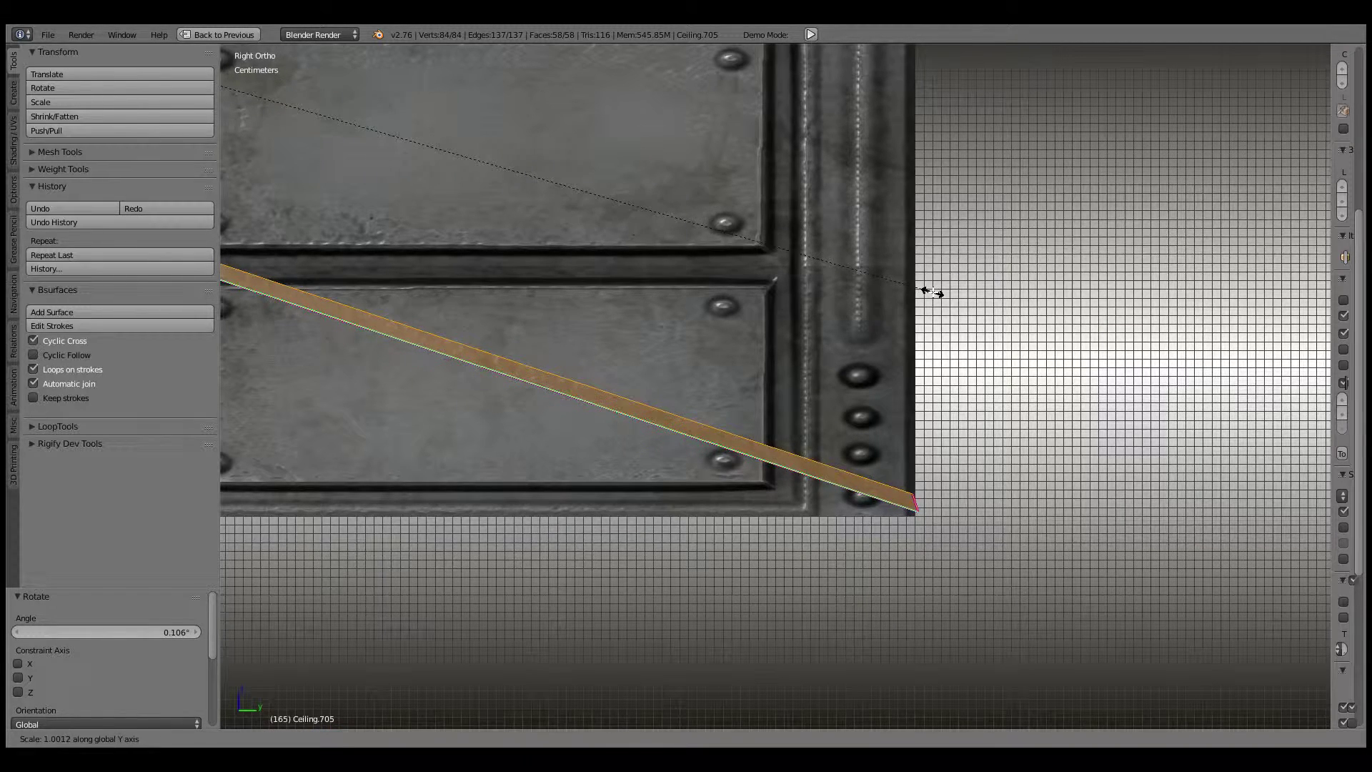
left_click(930, 294)
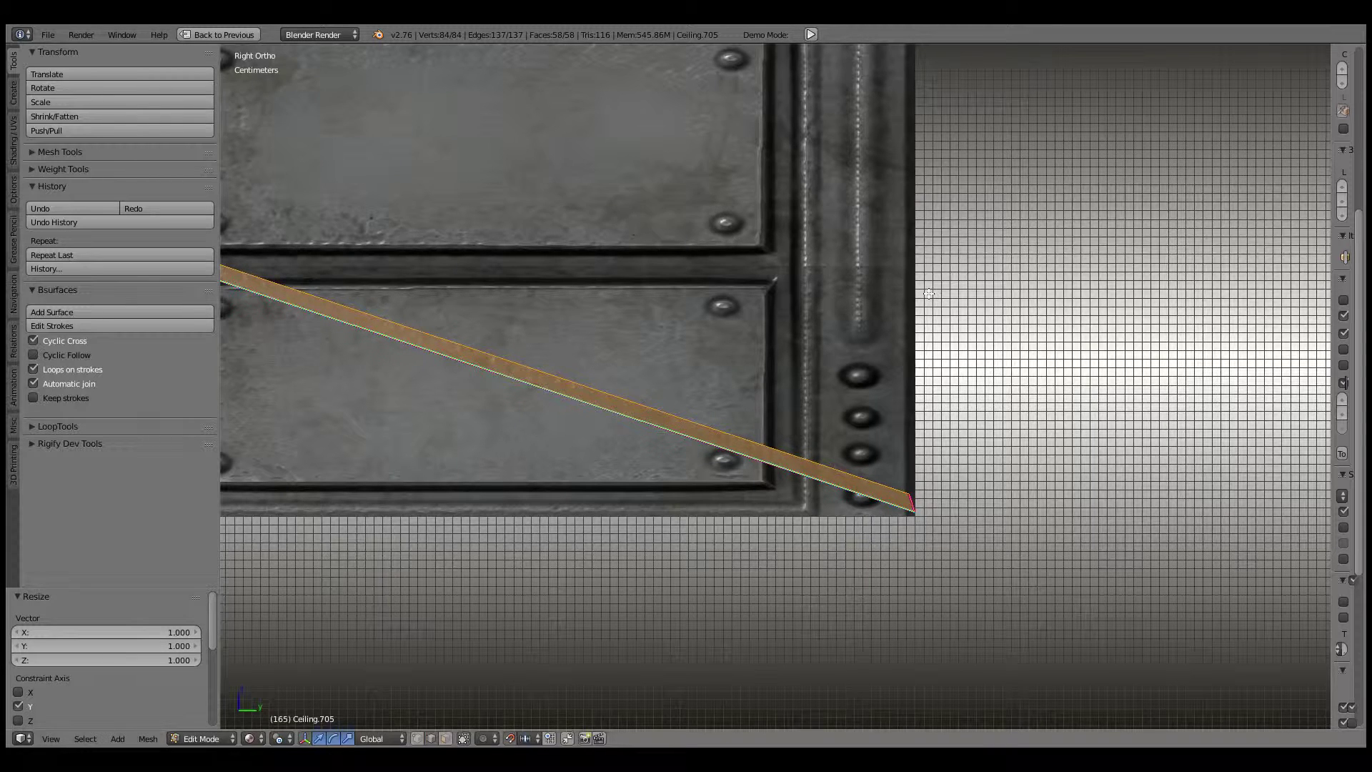
key("r")
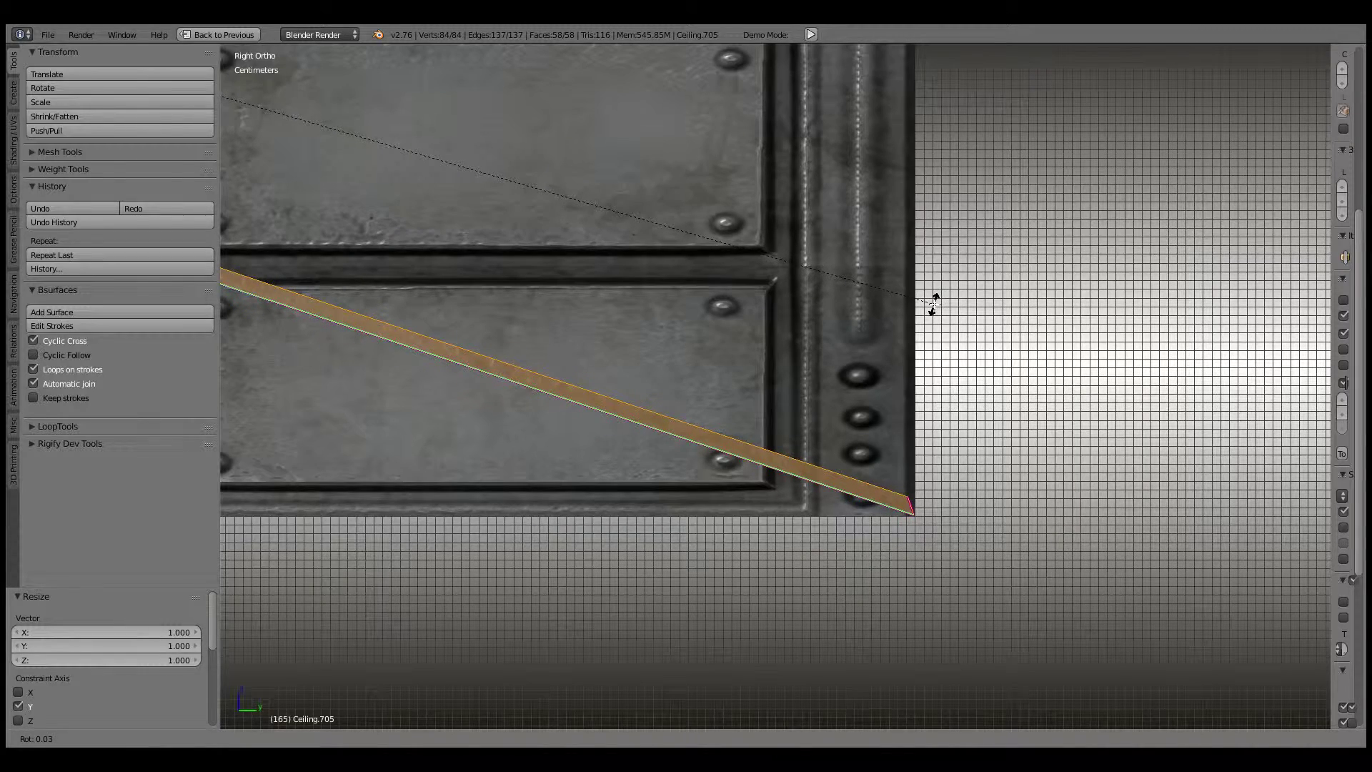
left_click(934, 304)
Step: Zoom in on the corner, apply a 0.017° rotation and final Y stretch so the edge meets it
scroll(893, 285, "up", 2)
scroll(858, 279, "up", 2)
scroll(843, 270, "up", 2)
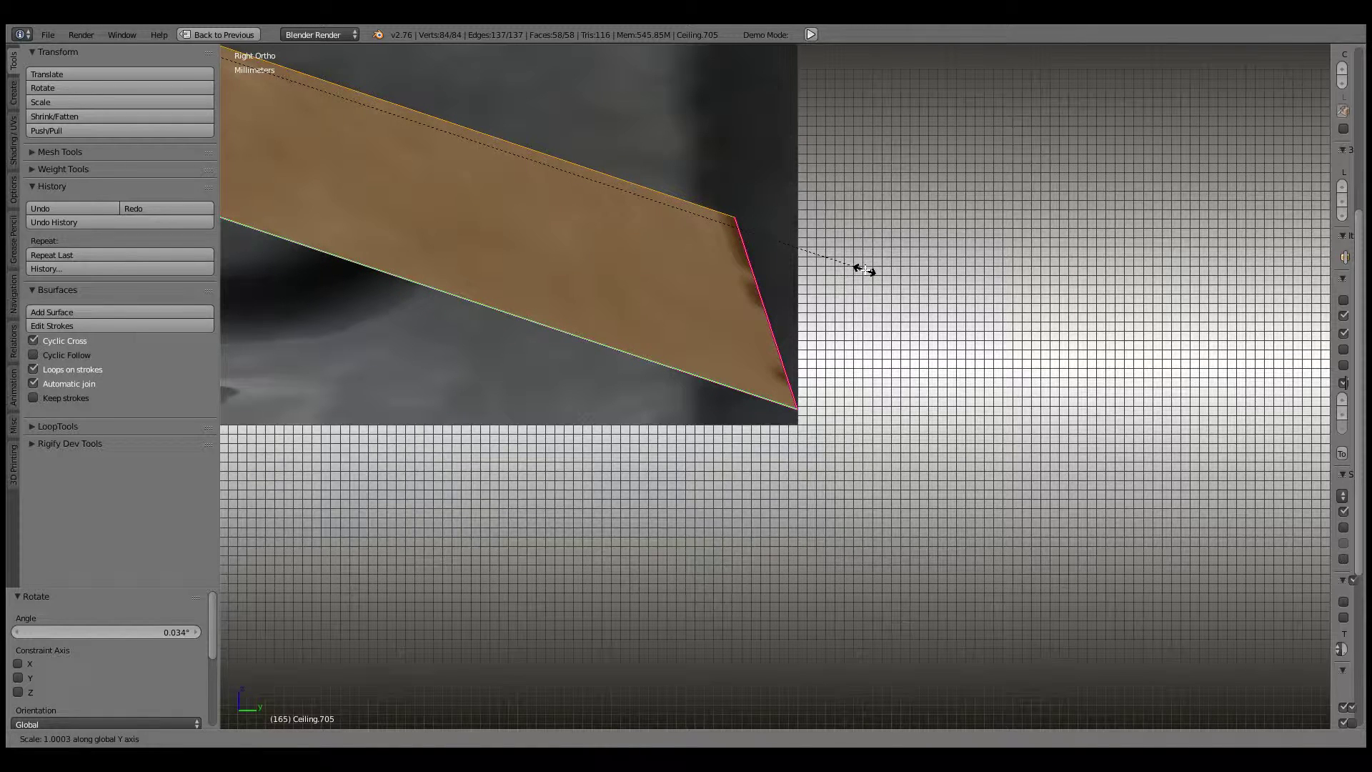
left_click(864, 270)
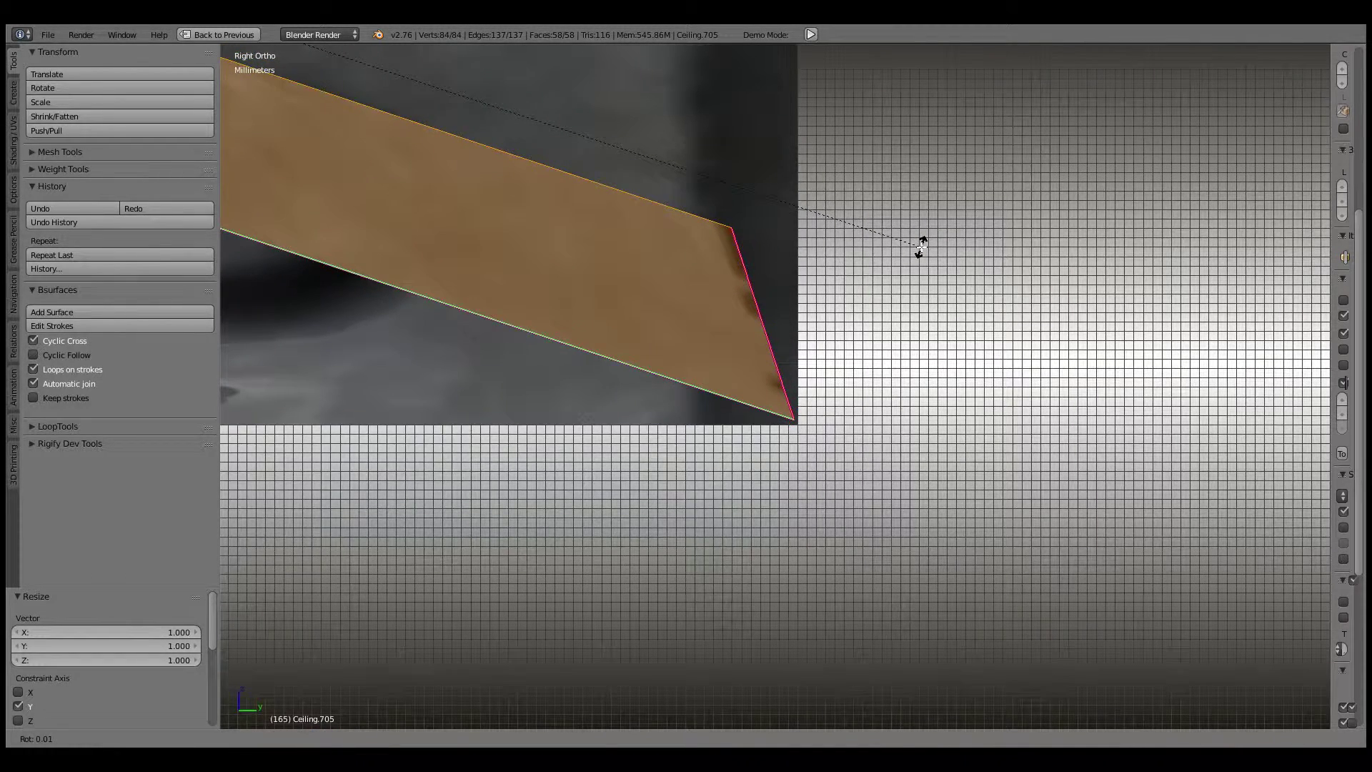
left_click(918, 248)
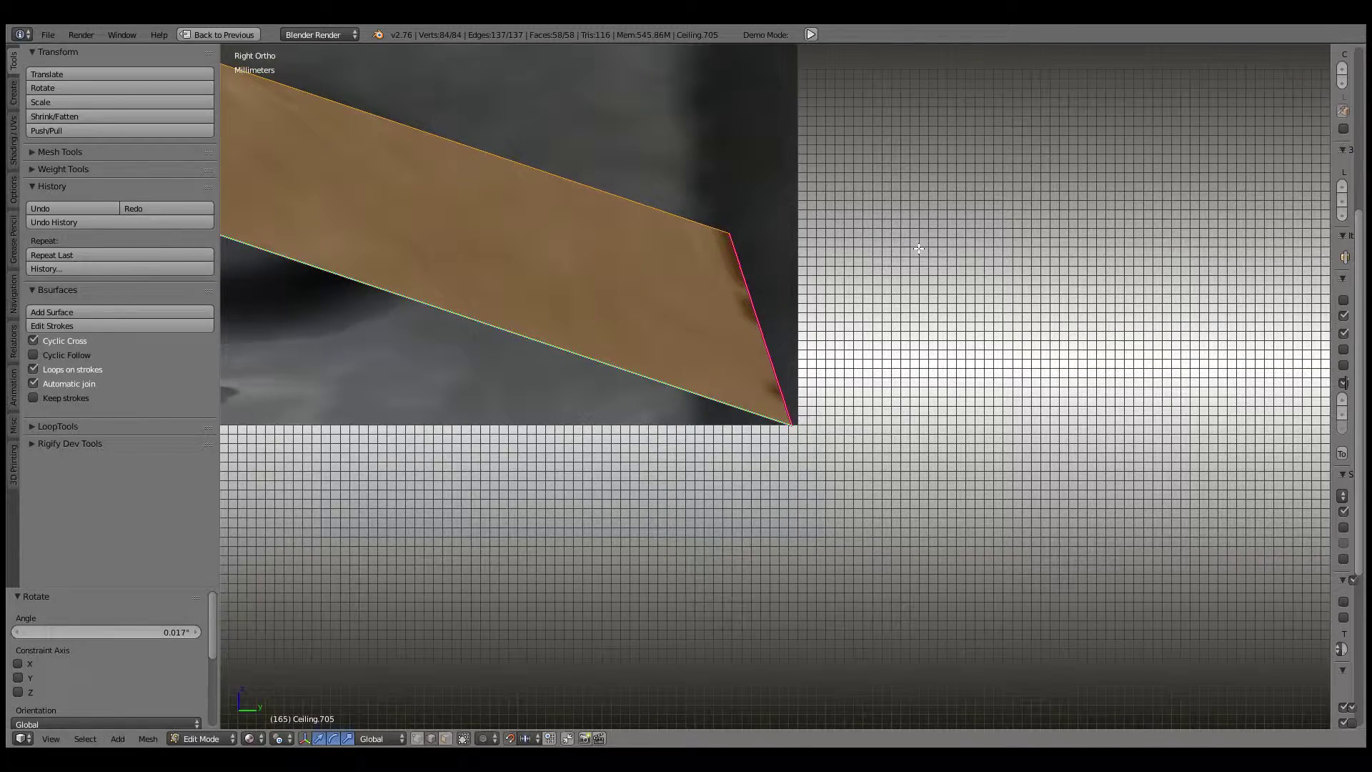
left_click(924, 250)
scroll(715, 181, "down", 3)
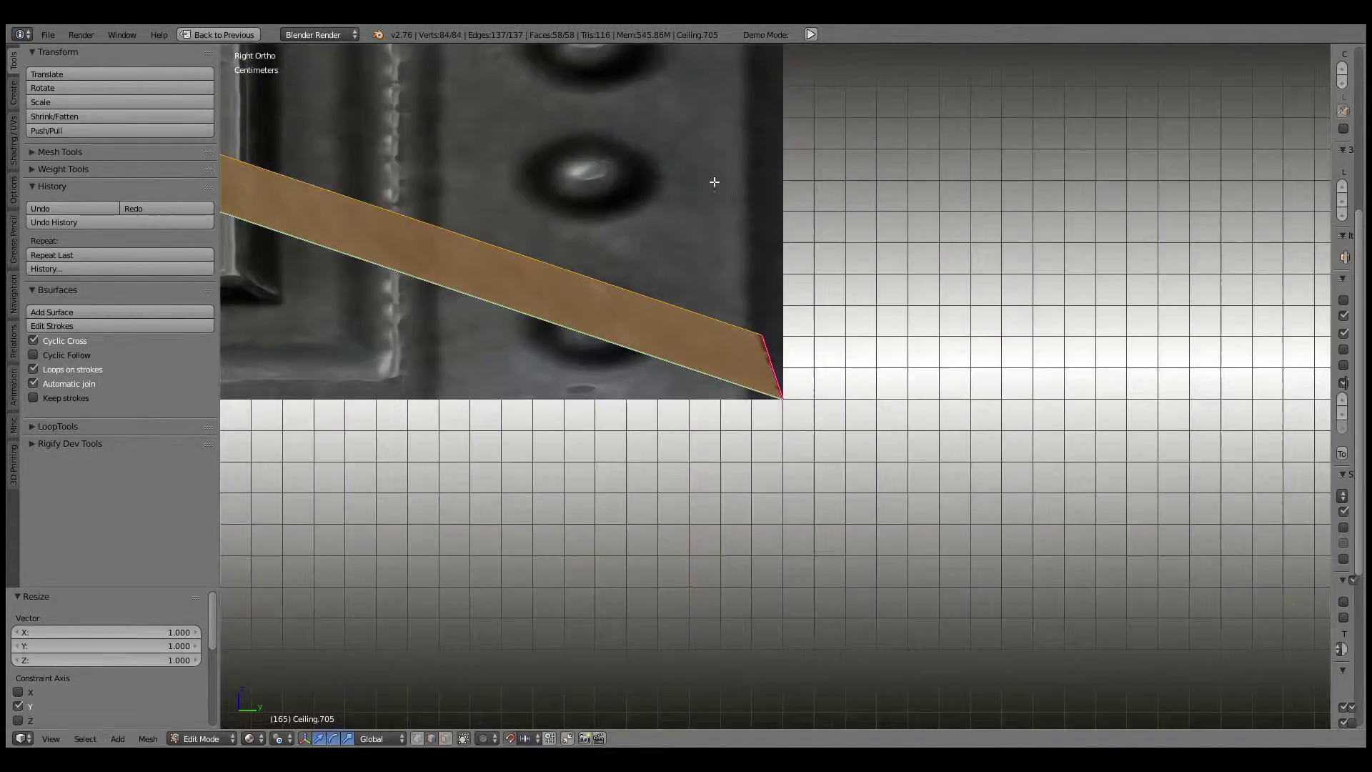
scroll(714, 181, "down", 3)
scroll(715, 181, "down", 3)
scroll(943, 337, "down", 2)
scroll(942, 337, "down", 2)
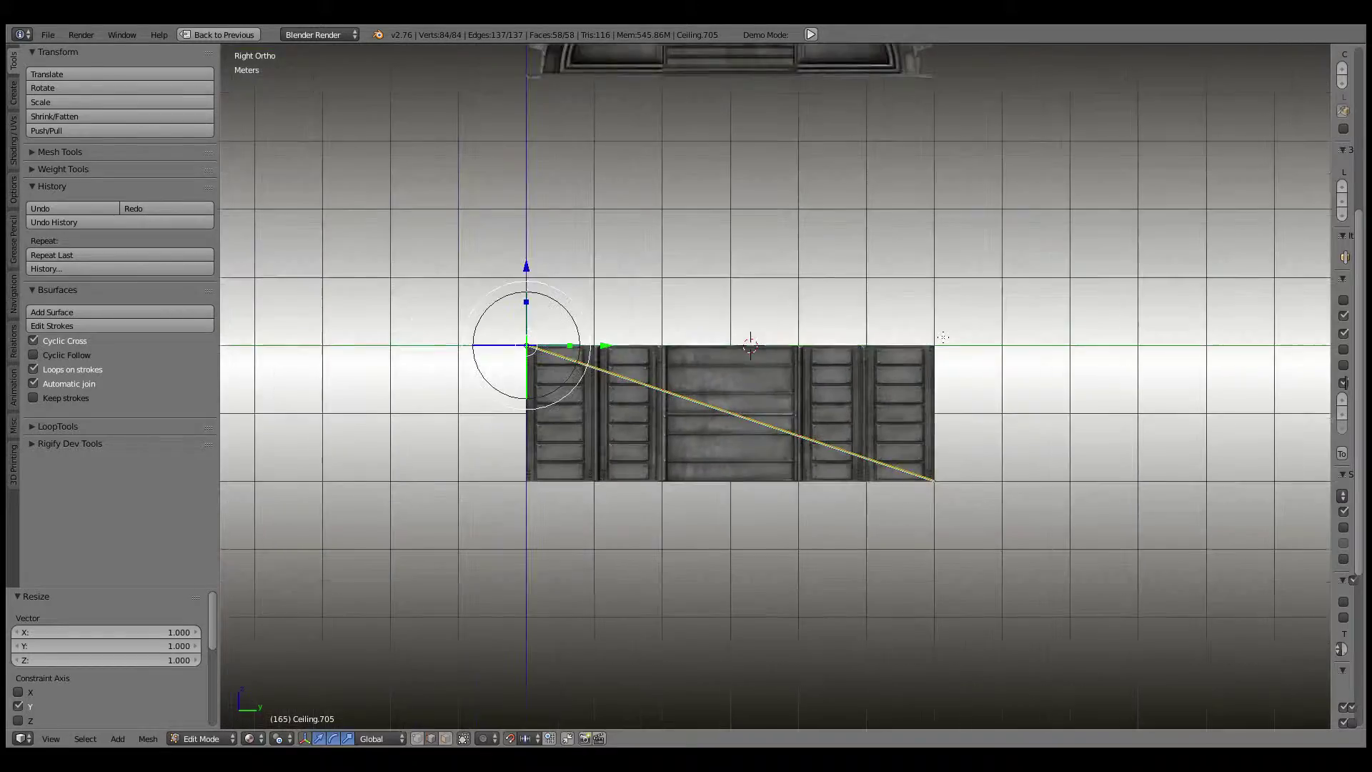
mouse_move(942, 337)
middle_mouse_down()
mouse_move(778, 406)
mouse_move(773, 458)
mouse_move(783, 328)
mouse_move(933, 407)
mouse_move(893, 386)
mouse_move(1001, 267)
middle_mouse_up()
Step: Return to Object Mode, deselect everything, and select the ramp floor piece
key("Tab")
key("a")
scroll(864, 350, "up", 3)
scroll(782, 328, "up", 5)
scroll(782, 333, "down", 5)
right_click(890, 386)
Step: Select the right wall and orbit to inspect the sunken ramp from below, head-on and above
scroll(919, 362, "up", 4)
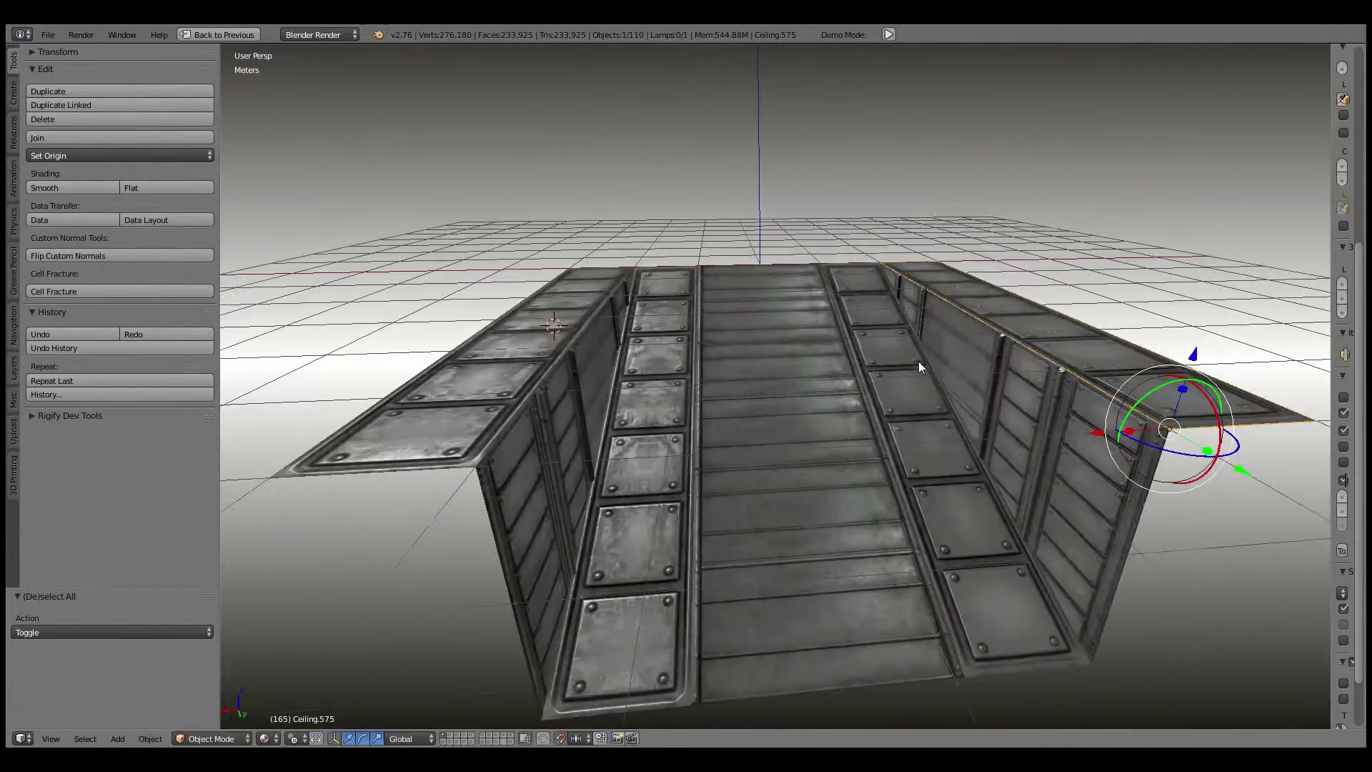
right_click(1026, 367)
scroll(1027, 368, "down", 3)
mouse_move(1026, 367)
middle_mouse_down()
mouse_move(932, 293)
mouse_move(886, 386)
mouse_move(929, 343)
mouse_move(1001, 357)
mouse_move(1034, 393)
mouse_move(1010, 399)
middle_mouse_up()
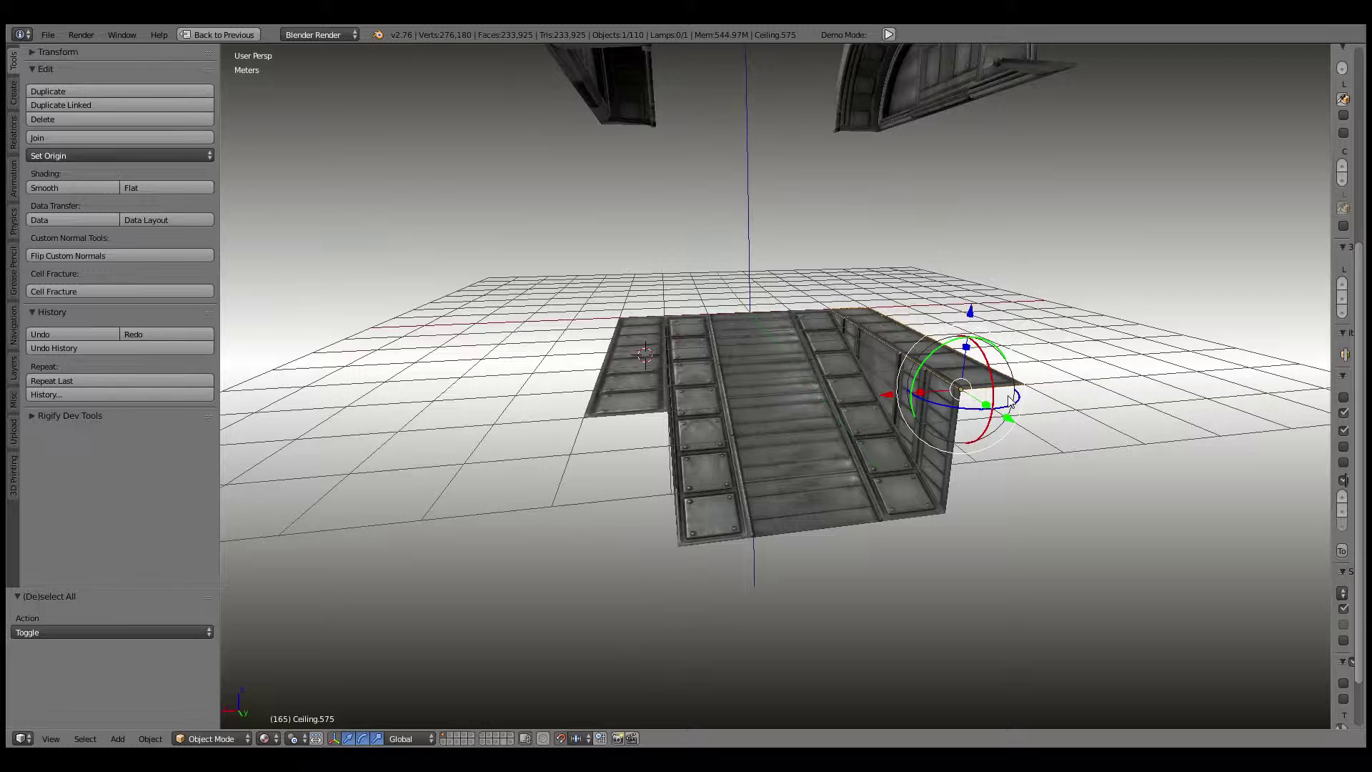
scroll(1010, 399, "down", 3)
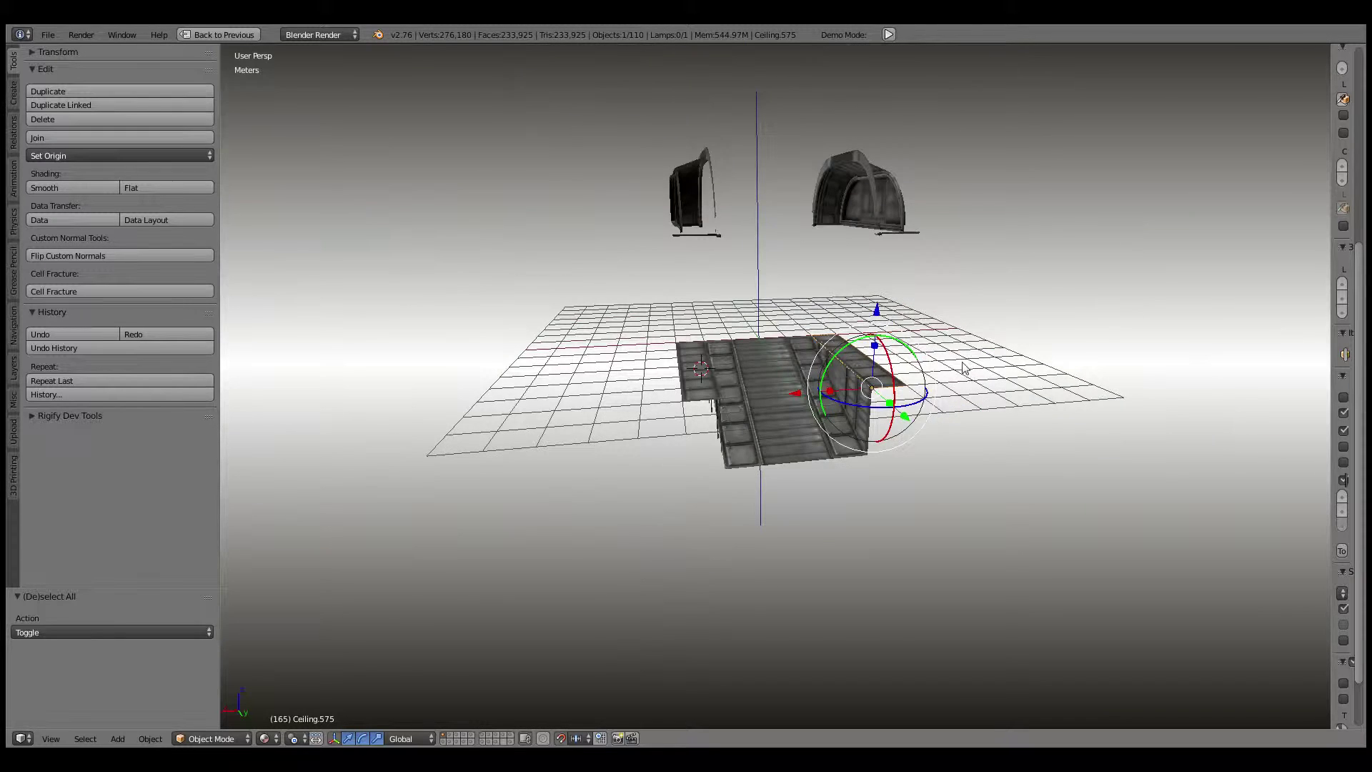
mouse_move(953, 352)
middle_mouse_down()
mouse_move(876, 309)
mouse_move(898, 285)
mouse_move(932, 350)
mouse_move(1056, 350)
middle_mouse_up()
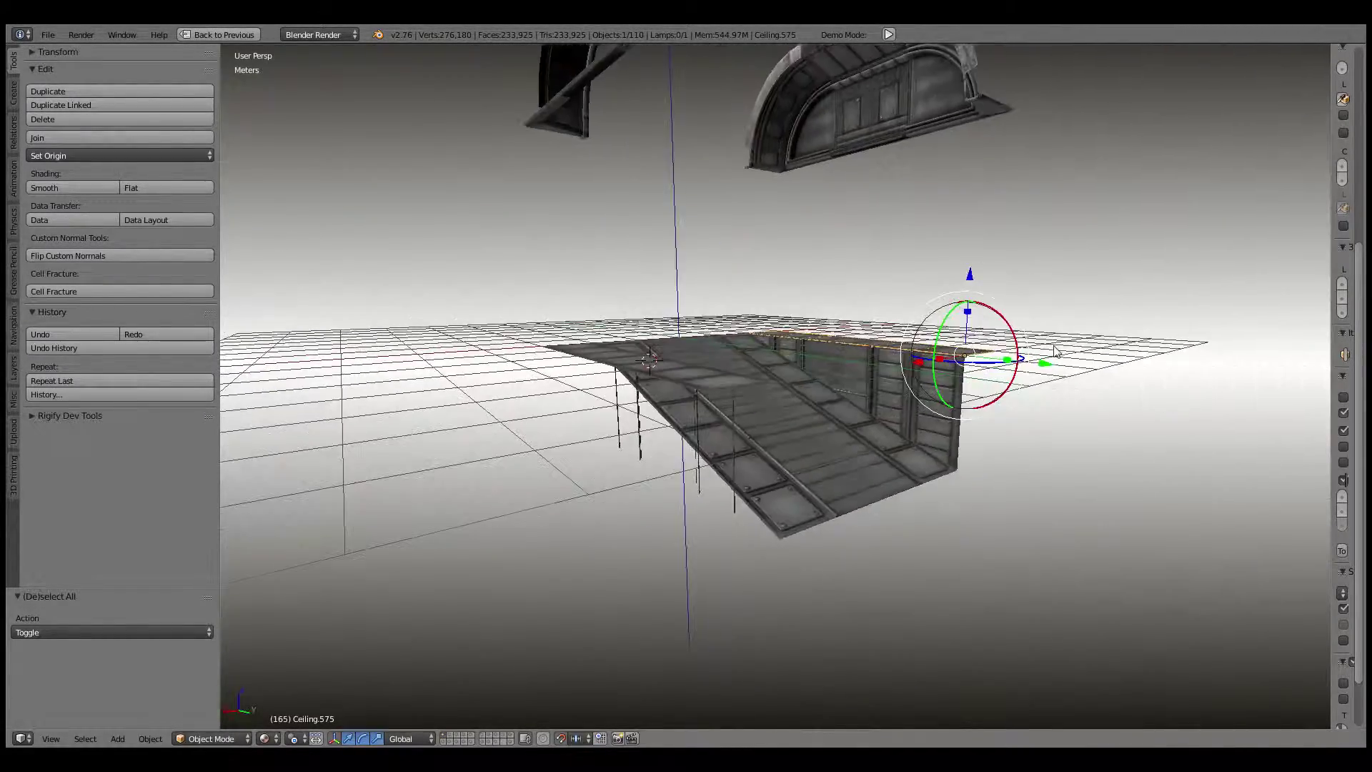
mouse_move(738, 357)
middle_mouse_down()
mouse_move(678, 366)
mouse_move(716, 392)
mouse_move(1005, 367)
mouse_move(960, 307)
mouse_move(939, 353)
mouse_move(672, 355)
mouse_move(920, 267)
mouse_move(880, 225)
mouse_move(943, 320)
mouse_move(1163, 288)
mouse_move(939, 296)
mouse_move(952, 304)
middle_mouse_up()
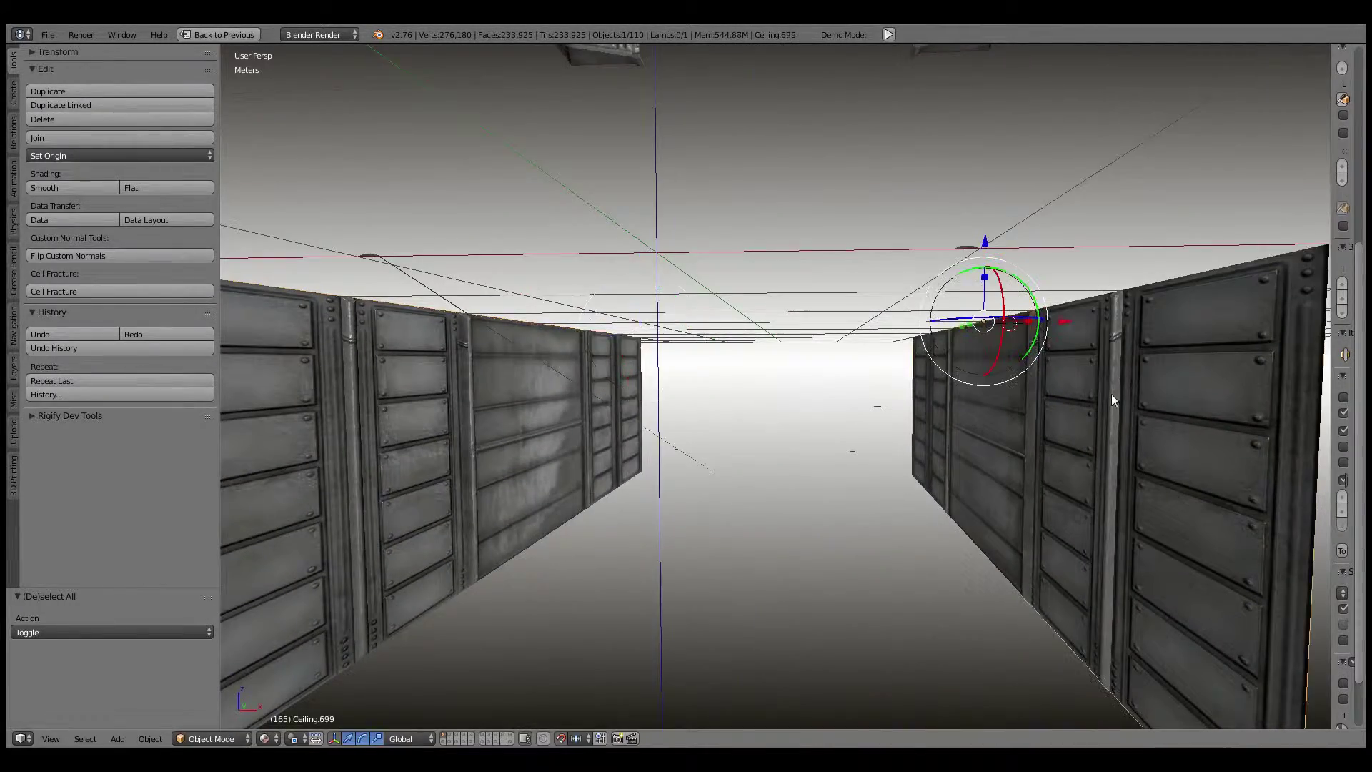
mouse_move(1112, 400)
middle_mouse_down()
mouse_move(1133, 433)
mouse_move(1095, 406)
mouse_move(889, 384)
mouse_move(992, 388)
middle_mouse_up()
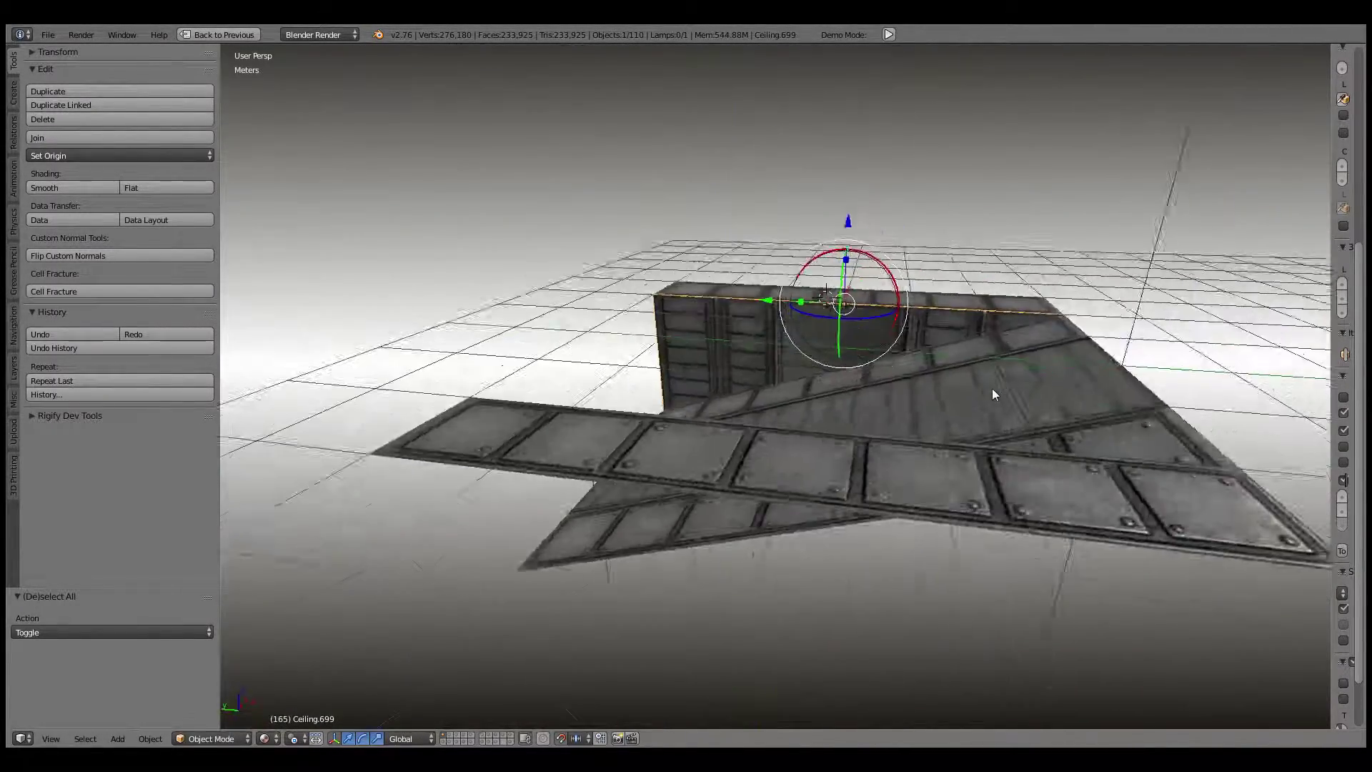
scroll(993, 393, "down", 2)
key("Tab")
key("Tab")
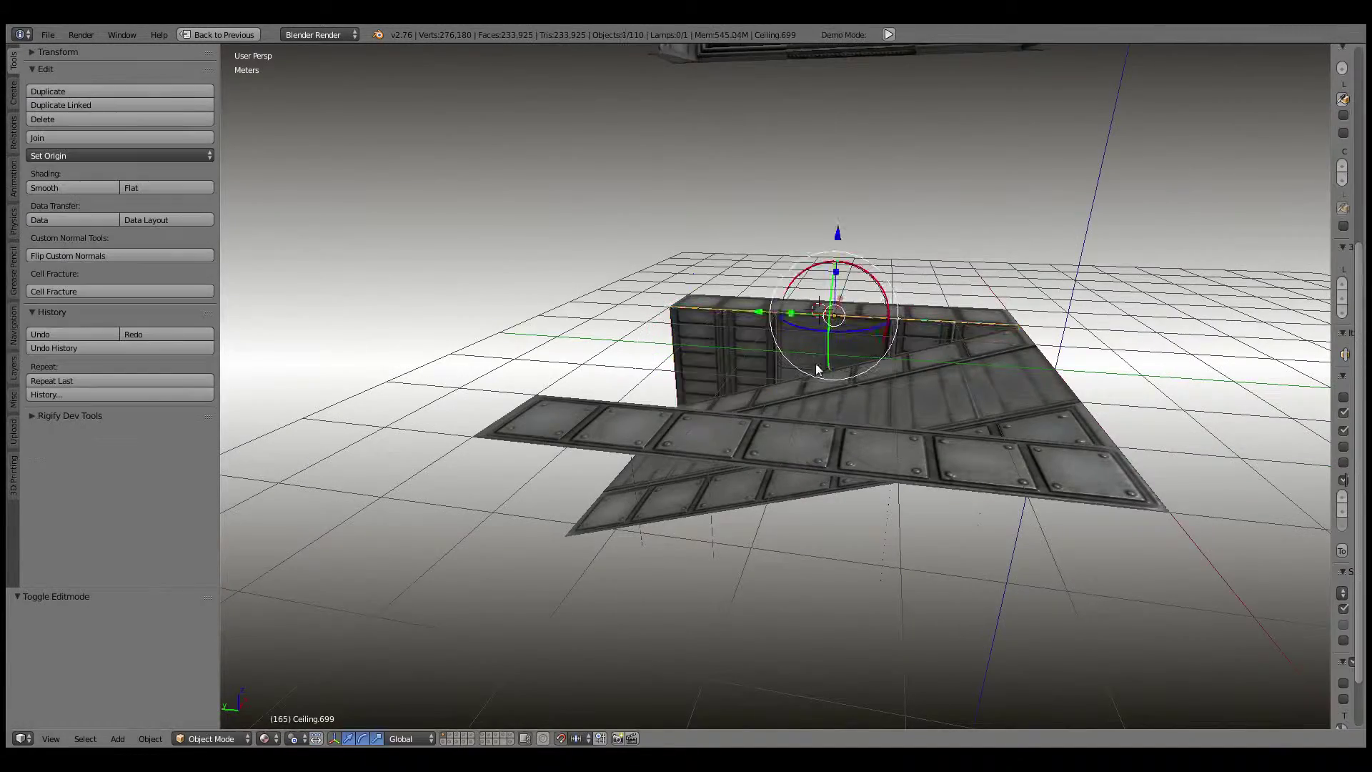
key("a")
scroll(817, 368, "up", 5)
mouse_move(817, 368)
middle_mouse_down()
mouse_move(817, 423)
mouse_move(850, 500)
mouse_move(864, 483)
mouse_move(855, 328)
mouse_move(1020, 407)
mouse_move(929, 357)
mouse_move(778, 358)
mouse_move(747, 386)
mouse_move(828, 325)
mouse_move(927, 372)
mouse_move(1022, 340)
mouse_move(1013, 427)
mouse_move(1036, 392)
mouse_move(1018, 419)
mouse_move(765, 398)
mouse_move(1113, 328)
mouse_move(1022, 422)
mouse_move(969, 420)
mouse_move(1022, 408)
mouse_move(688, 221)
mouse_move(776, 255)
mouse_move(618, 486)
middle_mouse_up()
right_click(694, 207)
Step: Unhide all kit pieces, orbit over the arches and panels, and select Ceiling.062
key("alt+h")
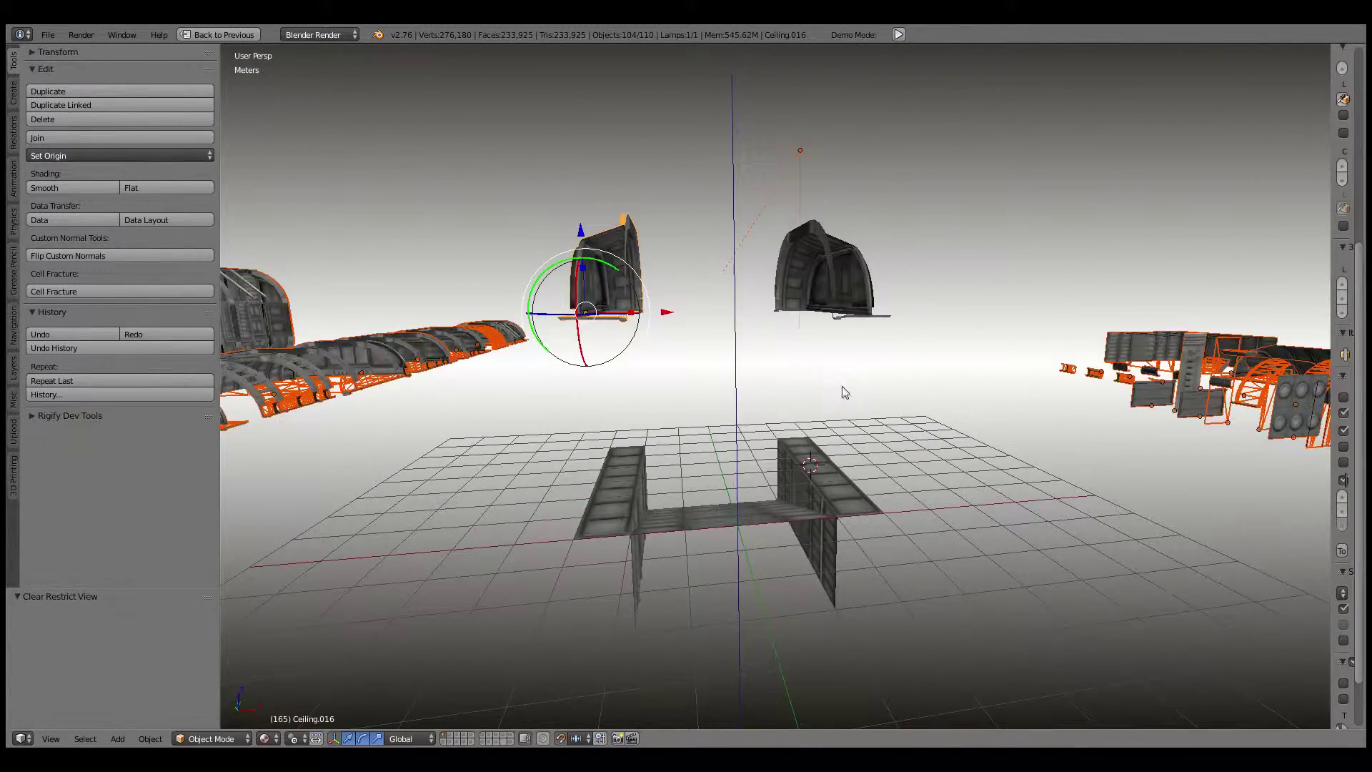
mouse_move(928, 392)
middle_mouse_down()
mouse_move(710, 391)
mouse_move(1172, 424)
mouse_move(1258, 444)
mouse_move(599, 410)
mouse_move(750, 409)
mouse_move(917, 461)
middle_mouse_up()
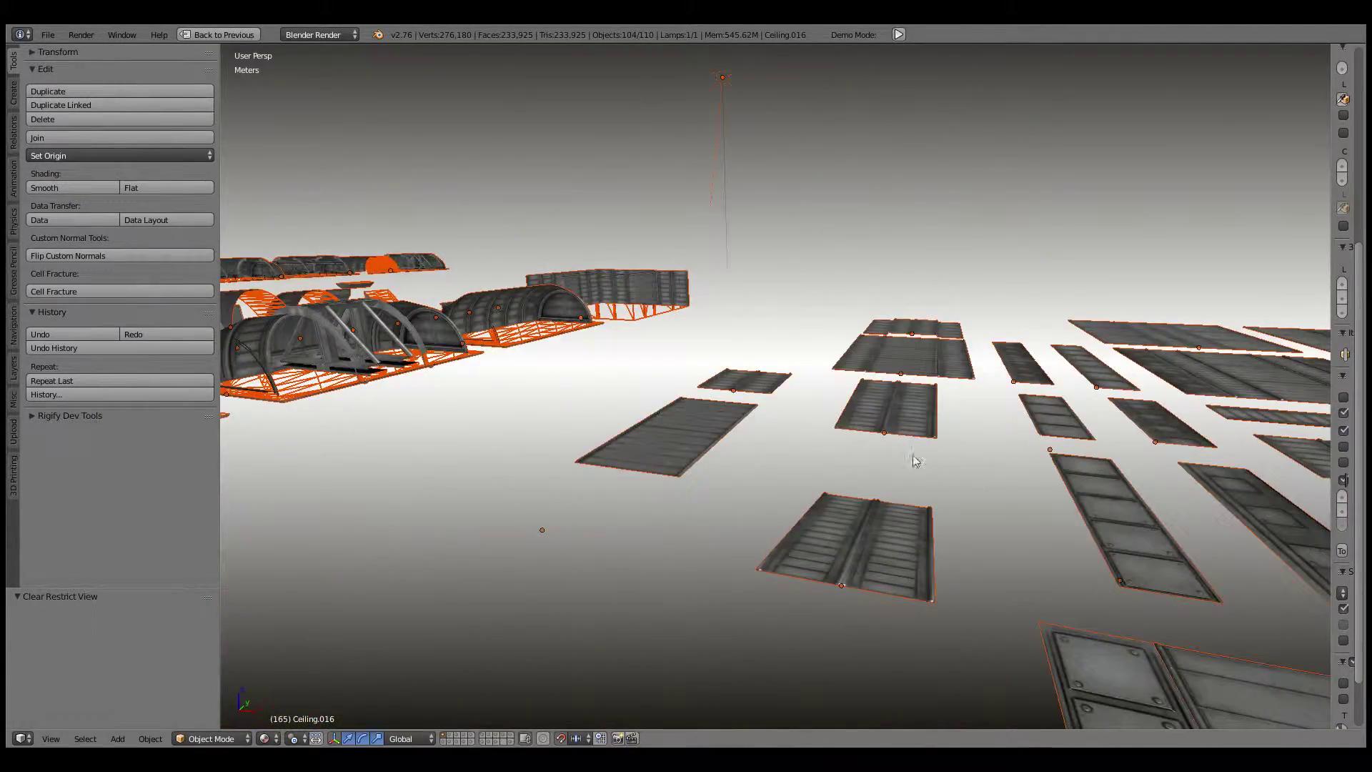
mouse_move(755, 463)
middle_mouse_down()
mouse_move(786, 400)
mouse_move(837, 410)
mouse_move(675, 422)
mouse_move(707, 450)
mouse_move(664, 485)
mouse_move(851, 393)
middle_mouse_up()
mouse_move(764, 487)
middle_mouse_down()
mouse_move(612, 632)
mouse_move(705, 521)
mouse_move(1003, 470)
mouse_move(882, 393)
middle_mouse_up()
right_click(612, 632)
scroll(612, 632, "down", 5)
Step: In Top Ortho view, start moving Ceiling.062, then cancel the move
key("KP_7")
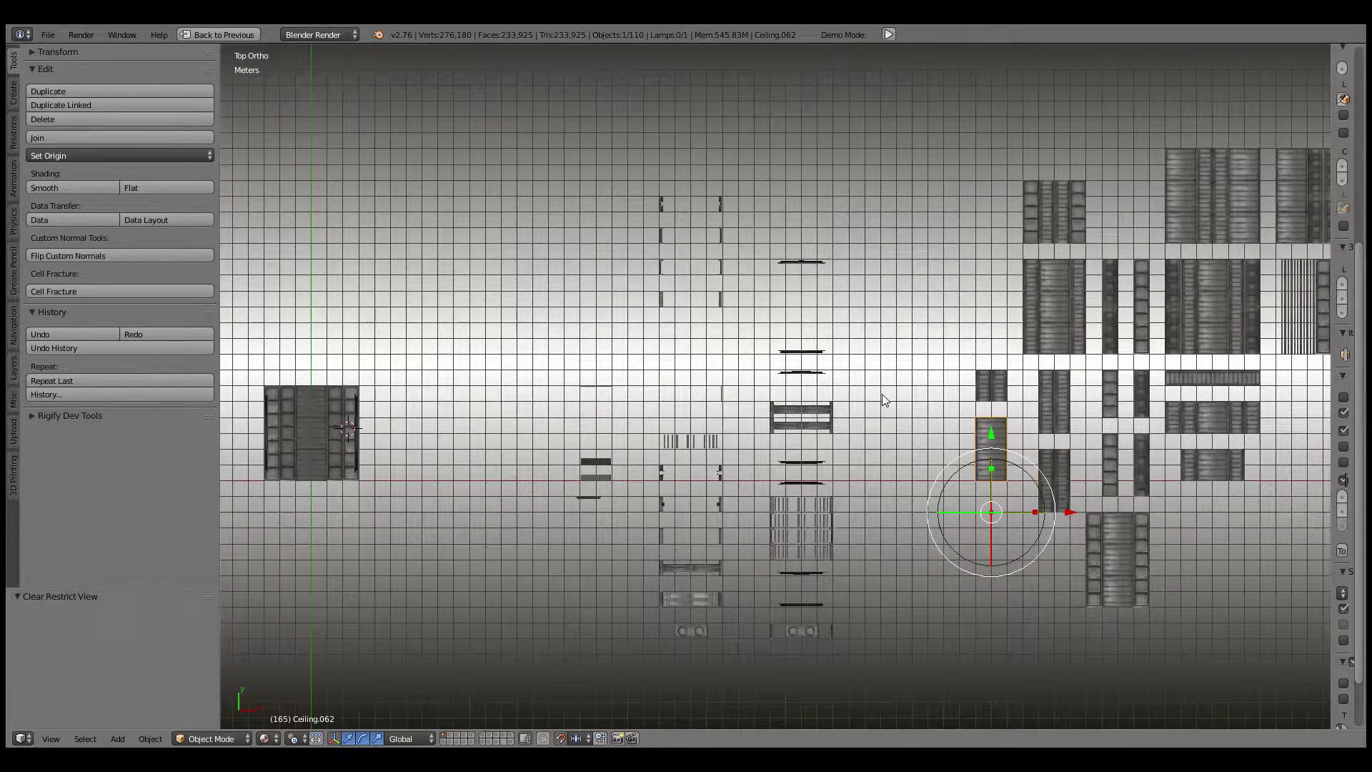
key("g")
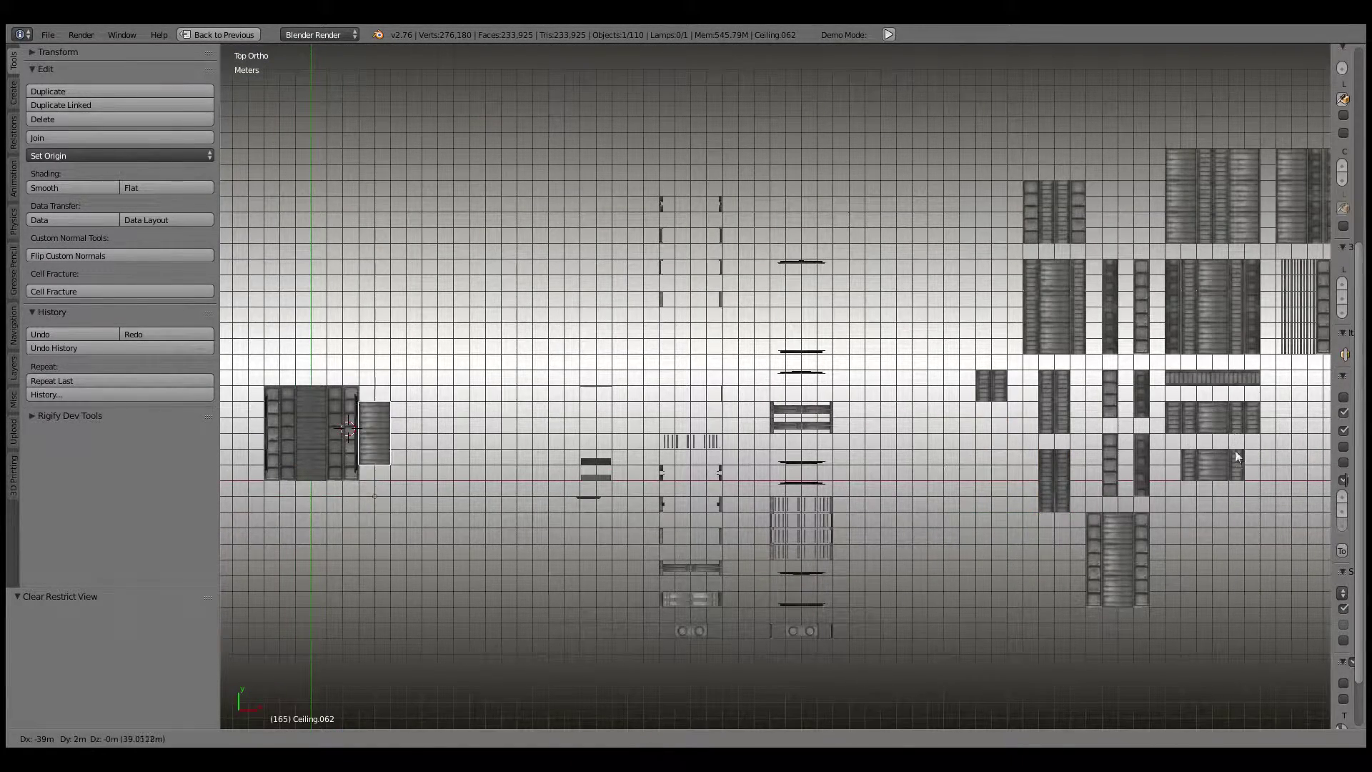
right_click(1235, 450)
middle_click_drag(1043, 445, 932, 479, "shift")
scroll(932, 479, "up", 1)
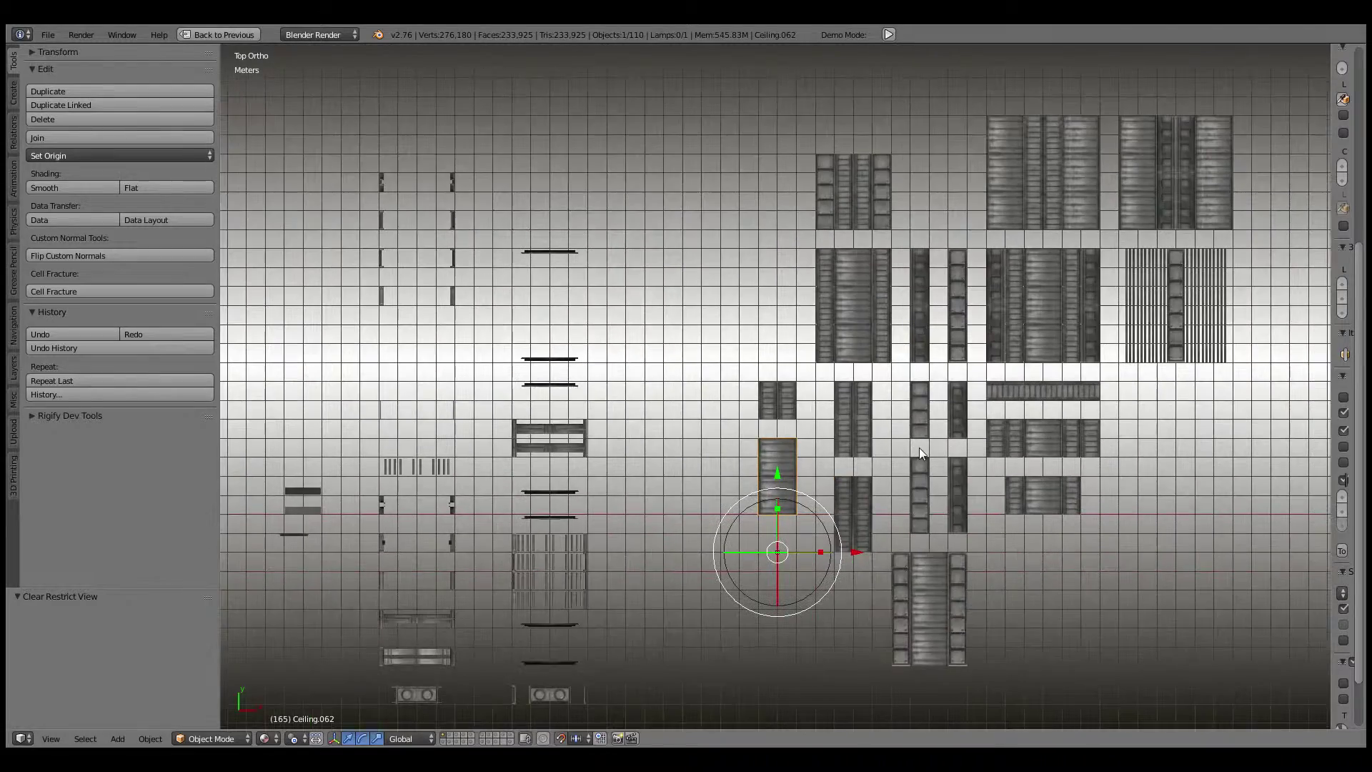
Step: Browse the kit layout, selecting wall Ceiling.041, then columns Ceiling.034 and Ceiling.702
right_click(863, 257)
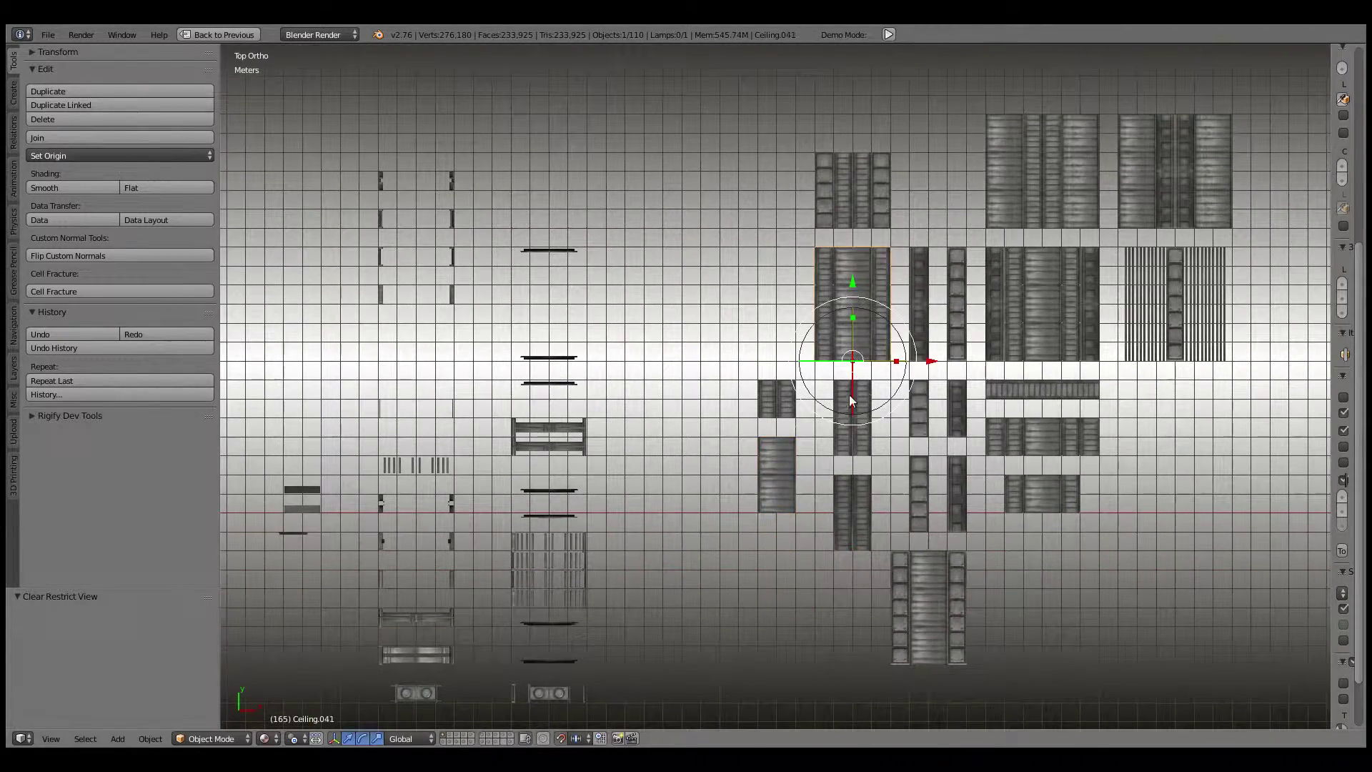
middle_click_drag(666, 443, 954, 404, "shift")
scroll(879, 412, "down", 2)
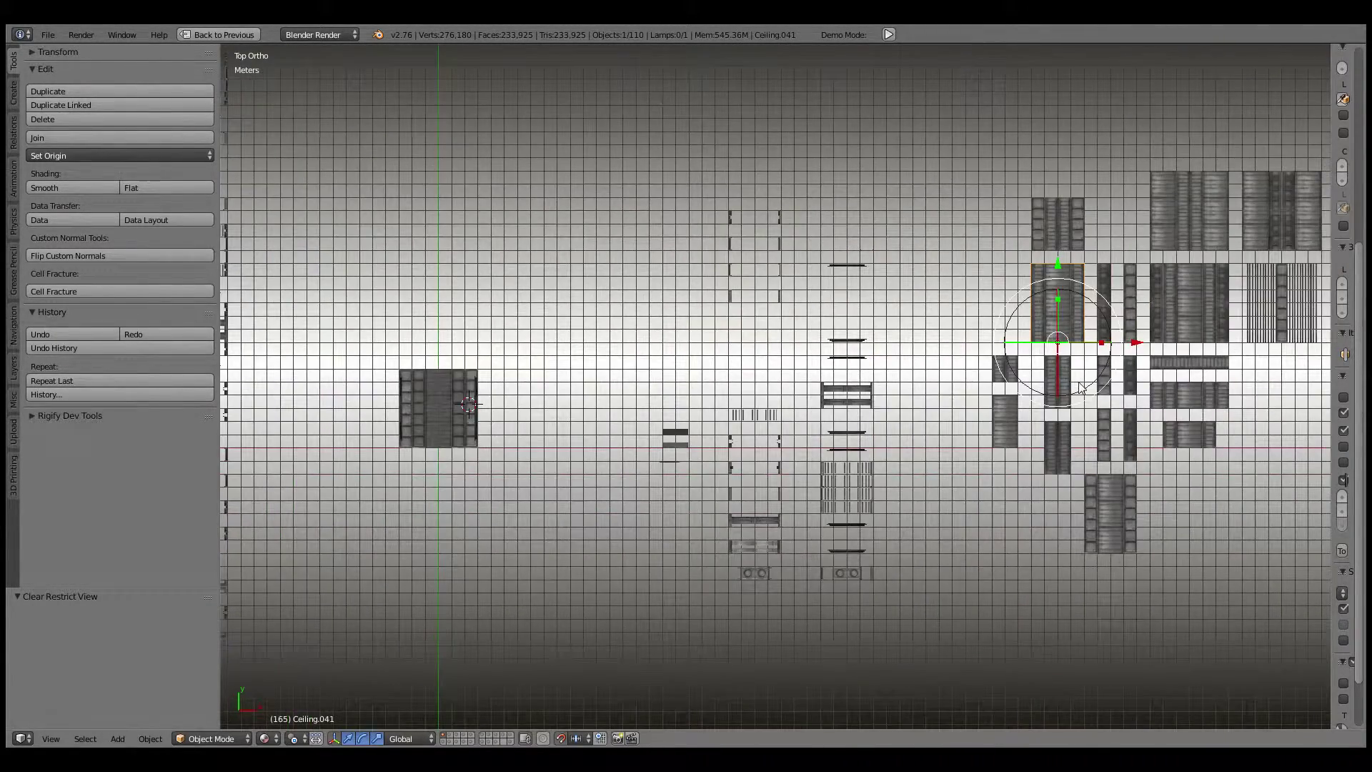
middle_click_drag(1080, 387, 854, 399, "shift")
scroll(988, 316, "up", 2)
scroll(988, 315, "up", 2)
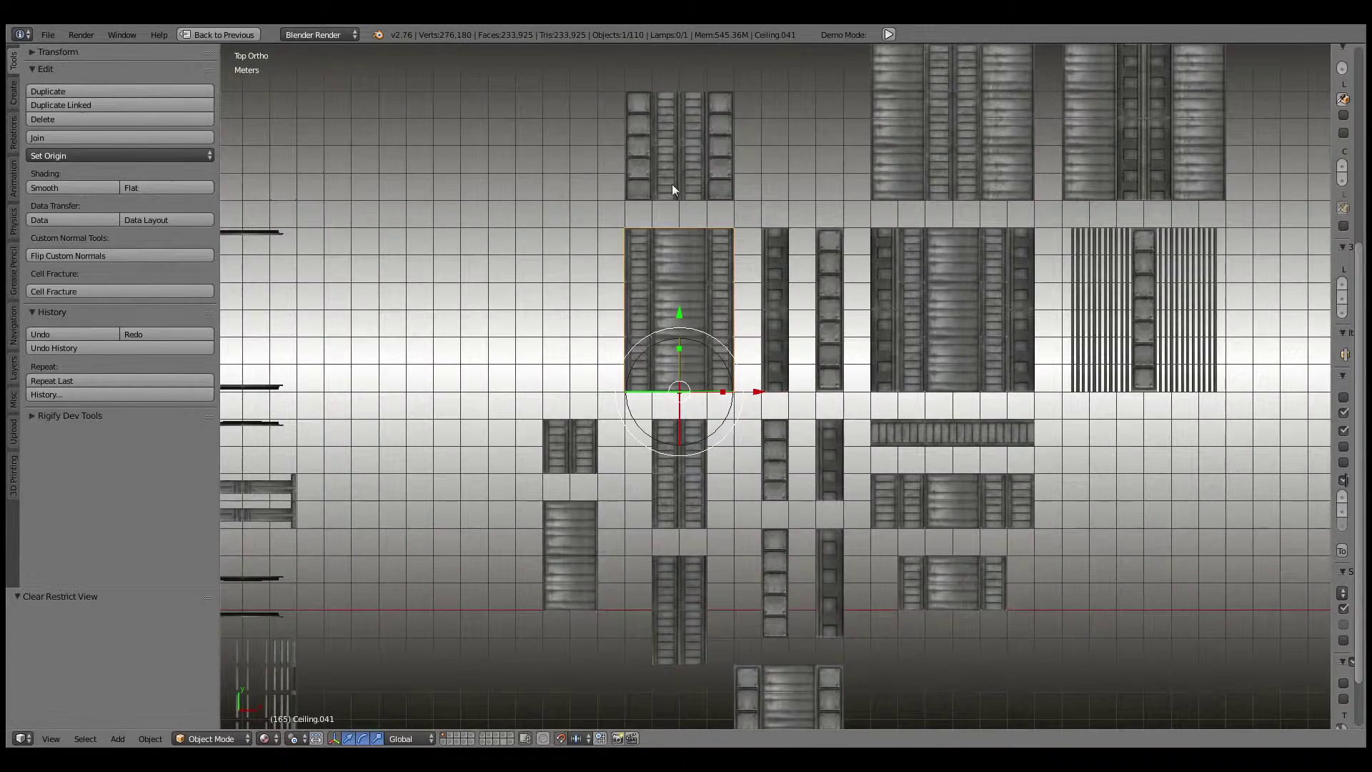
scroll(808, 178, "down", 5, "shift")
right_click(806, 422)
scroll(806, 422, "down", 3)
middle_click_drag(806, 422, 963, 433, "shift")
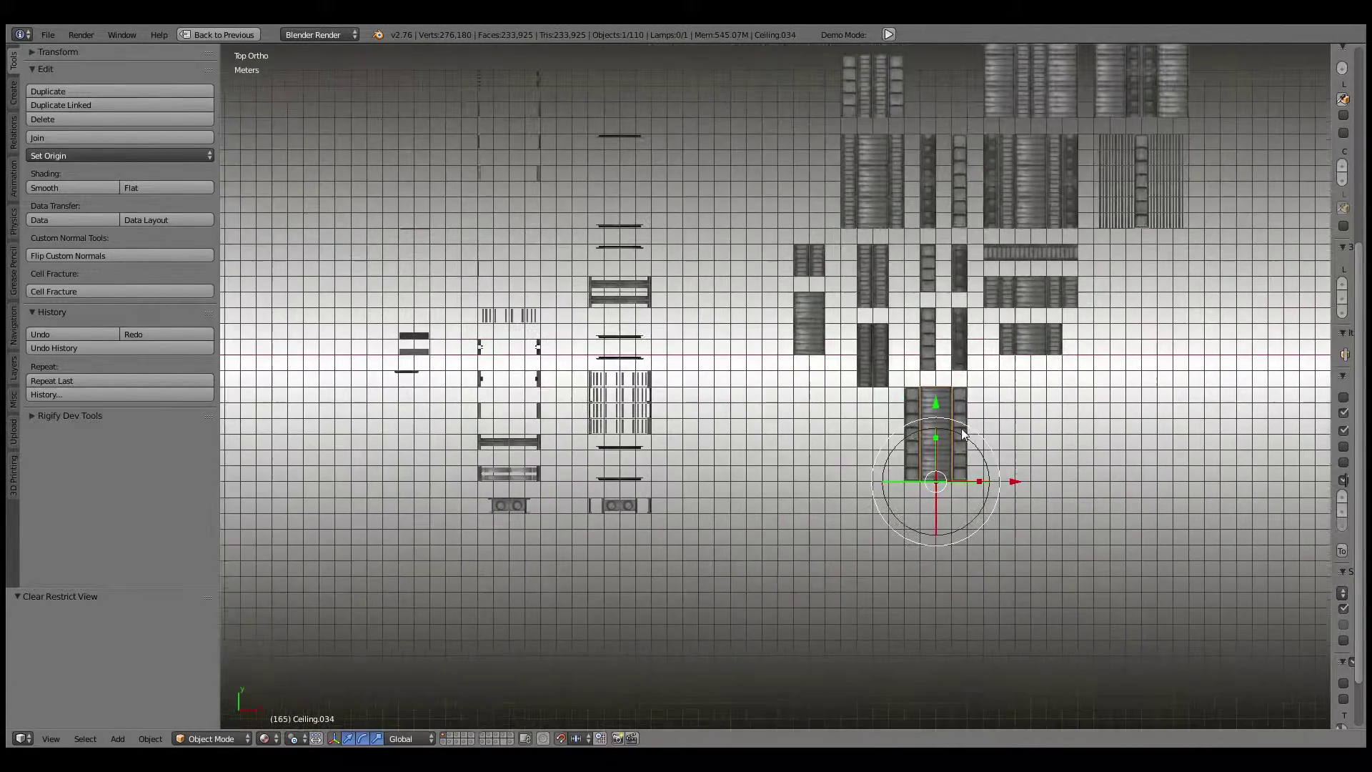
right_click(961, 436)
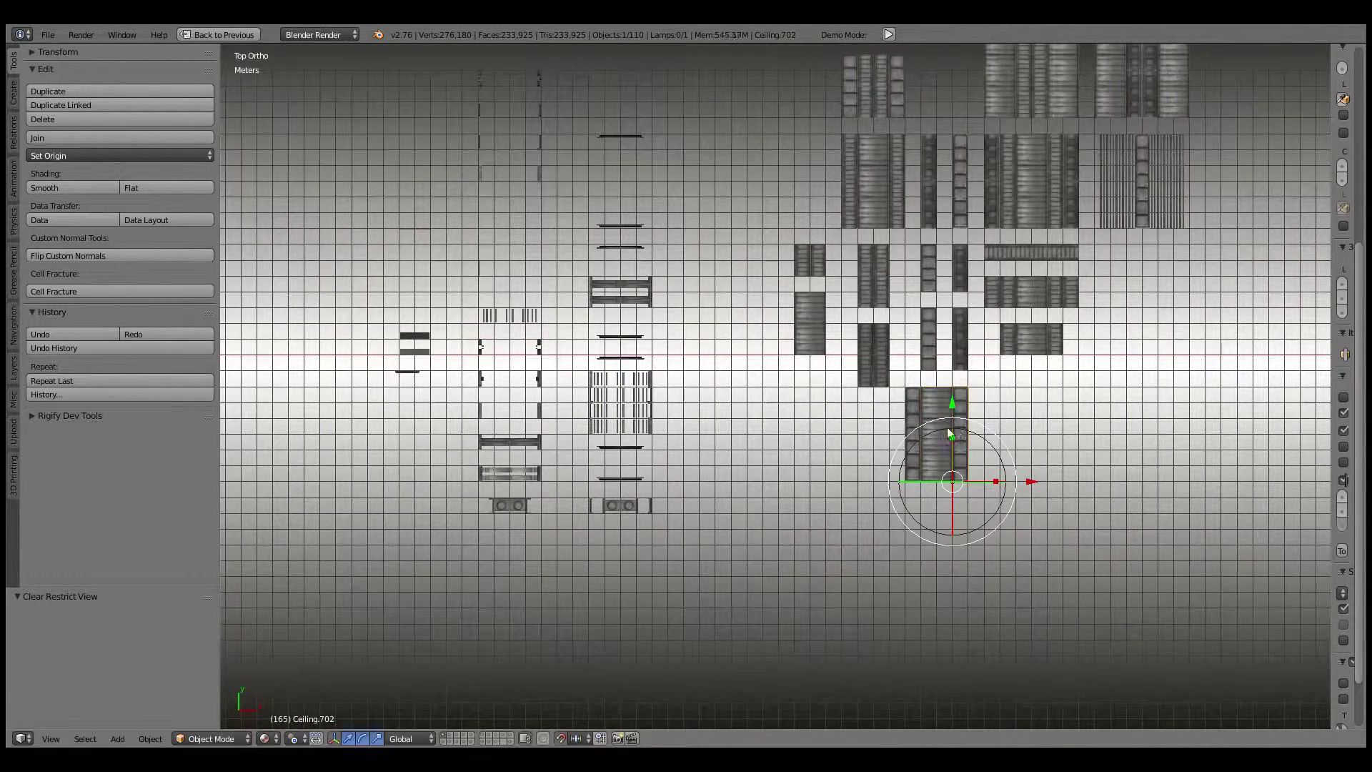
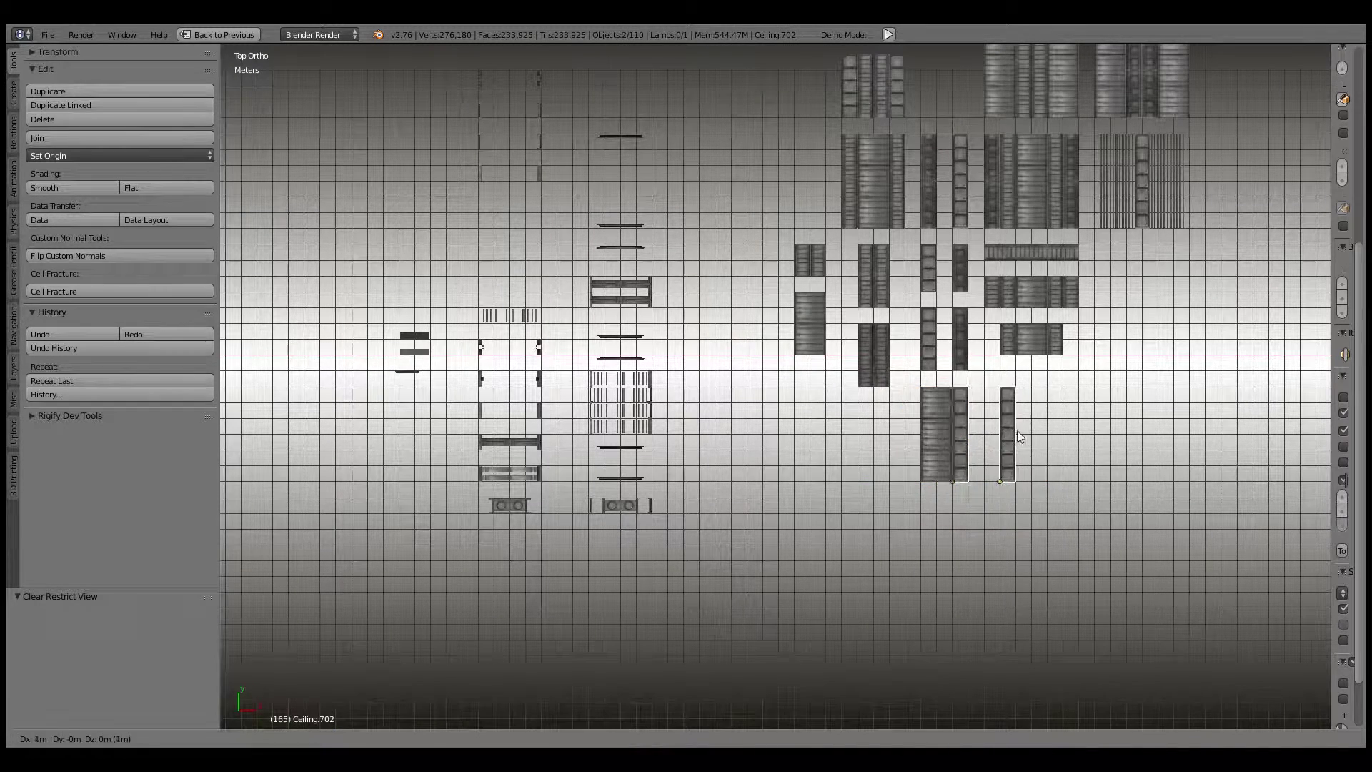
Step: Delete the two leftover ceiling pieces
key("Delete")
right_click(976, 436)
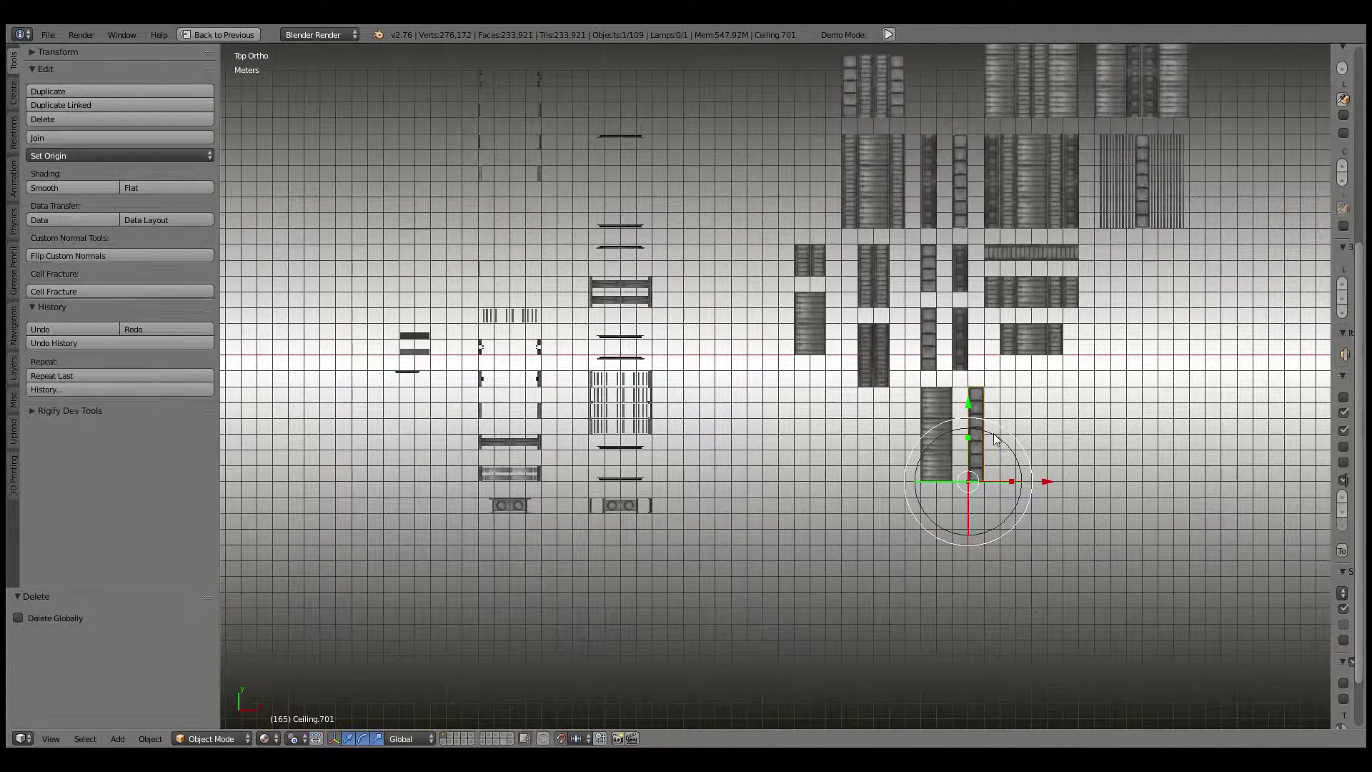
key("g")
left_click(981, 179)
key("Delete")
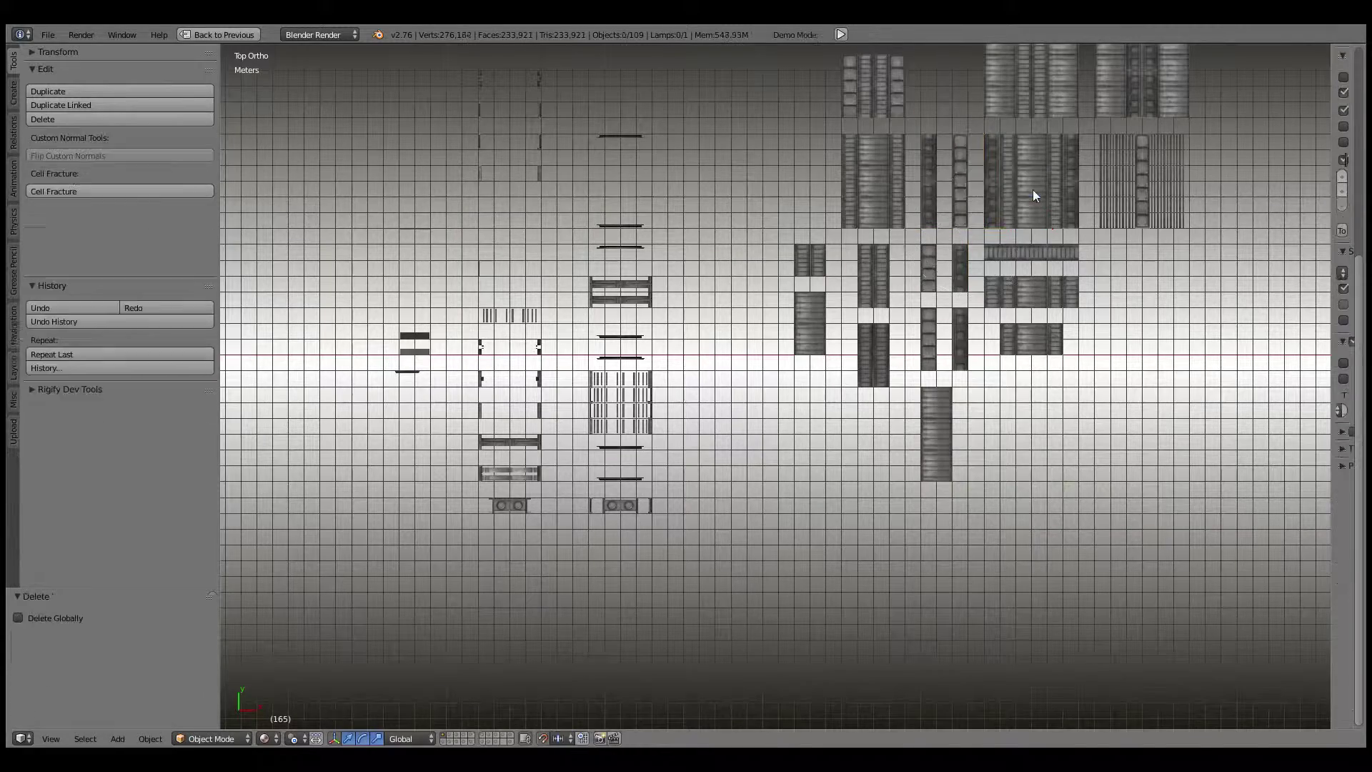
Step: Duplicate the lower panelled column into the corridor area, viewed from the front in perspective
right_click(943, 415)
middle_click_drag(943, 414, 1039, 420, "shift")
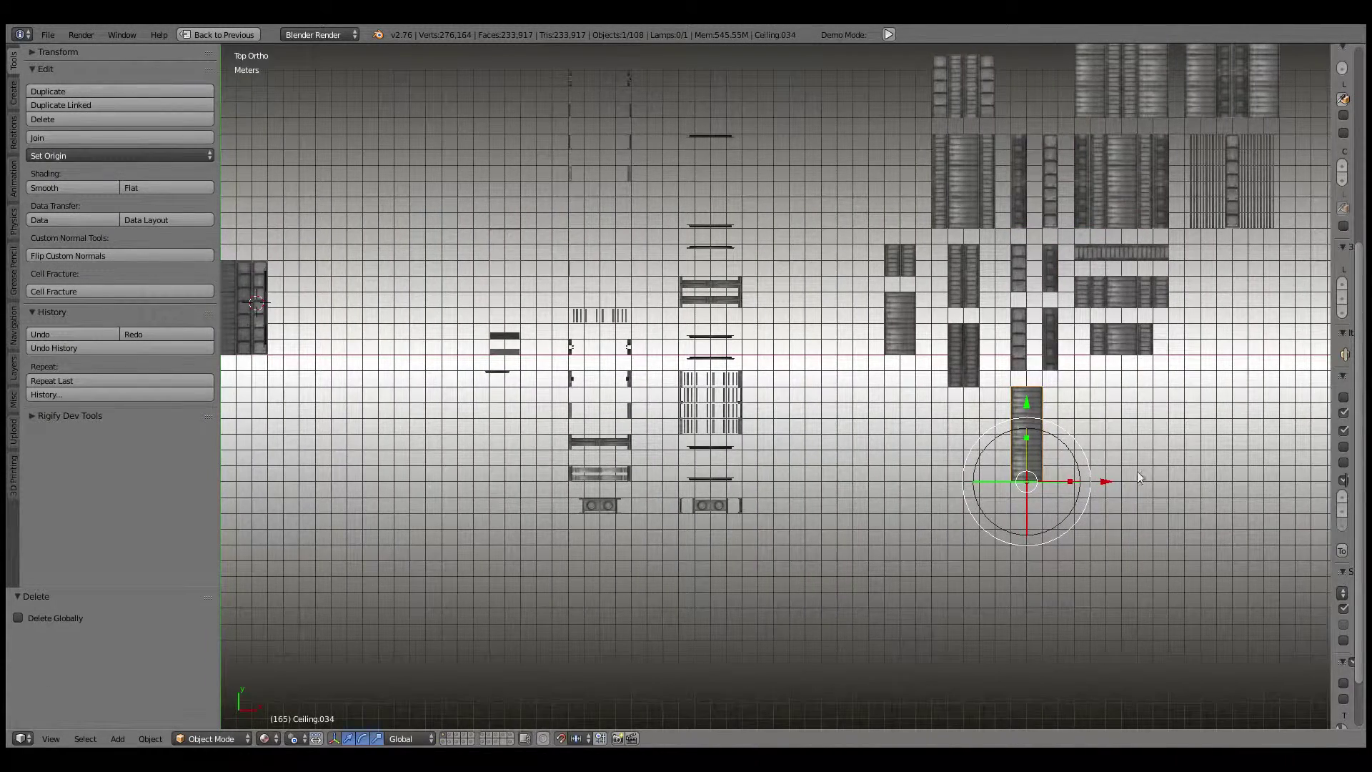
key("shift+d")
left_click(396, 336)
mouse_move(396, 336)
middle_mouse_down("shift")
mouse_move(1017, 408)
mouse_move(845, 402)
mouse_move(922, 386)
middle_mouse_up("shift")
key("KP_1")
key("KP_5")
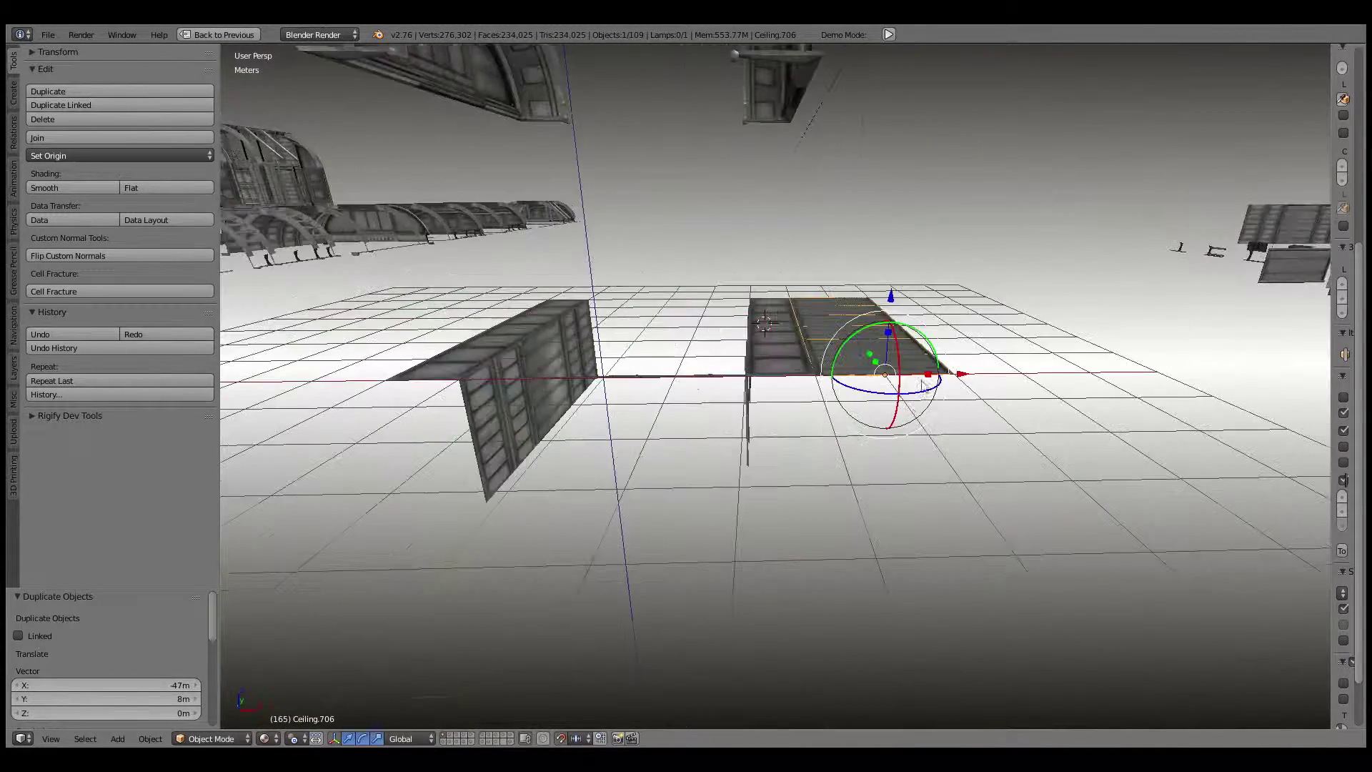
Step: Stand the copied panel upright as a wall, nudged 1 m along X and raised 3 m under the arch
key("r")
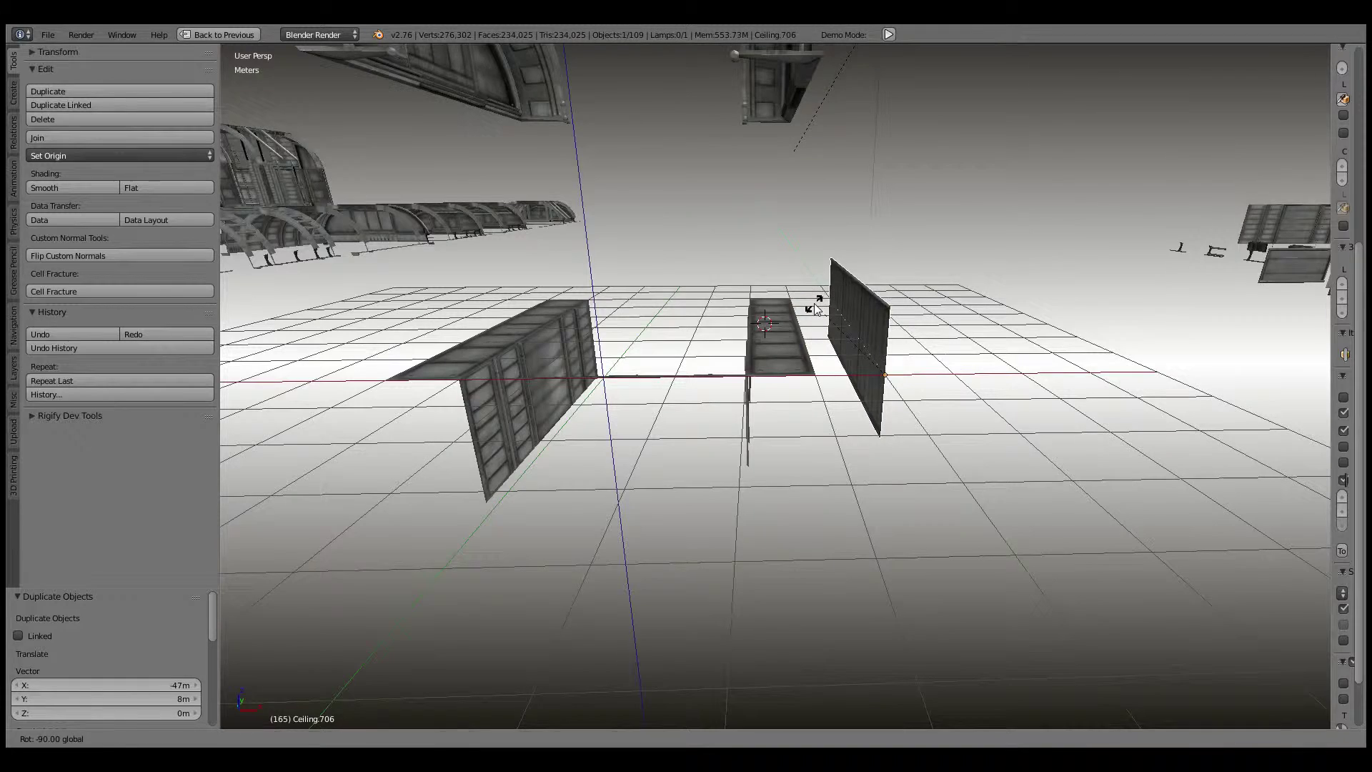
left_click(815, 306)
middle_click_drag(814, 306, 871, 380)
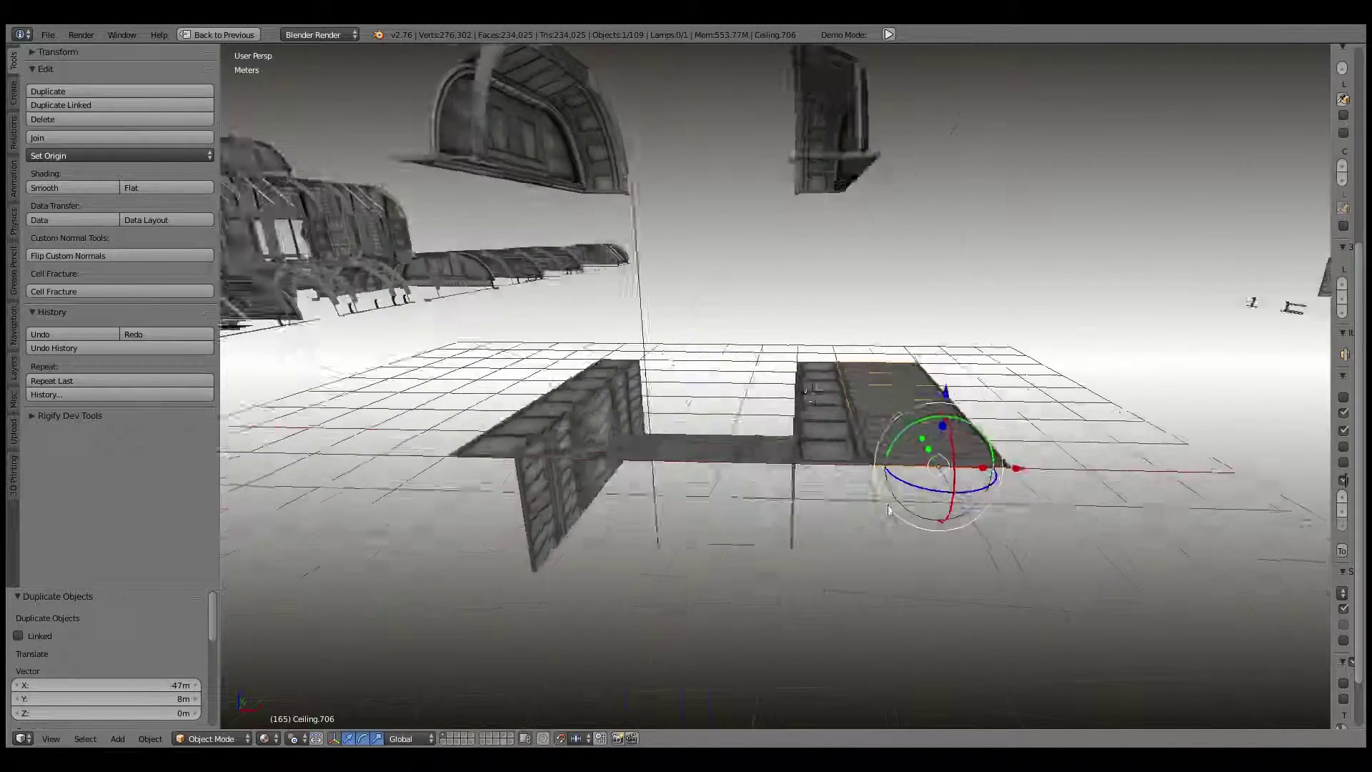
middle_click_drag(888, 508, 886, 509)
middle_click_drag(809, 476, 905, 564)
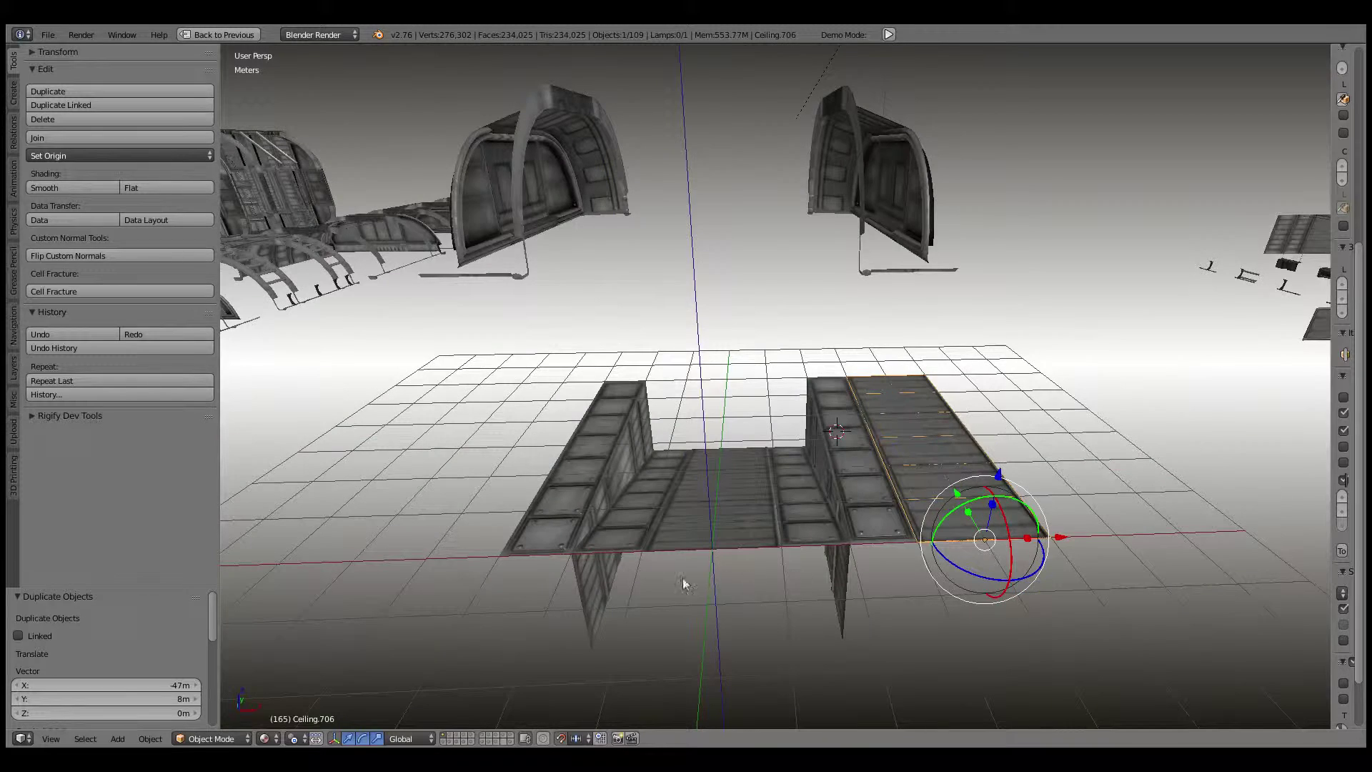
mouse_move(1024, 509)
left_mouse_down()
mouse_move(937, 506)
mouse_move(949, 509)
left_mouse_up()
left_click_drag(979, 554, 1001, 541)
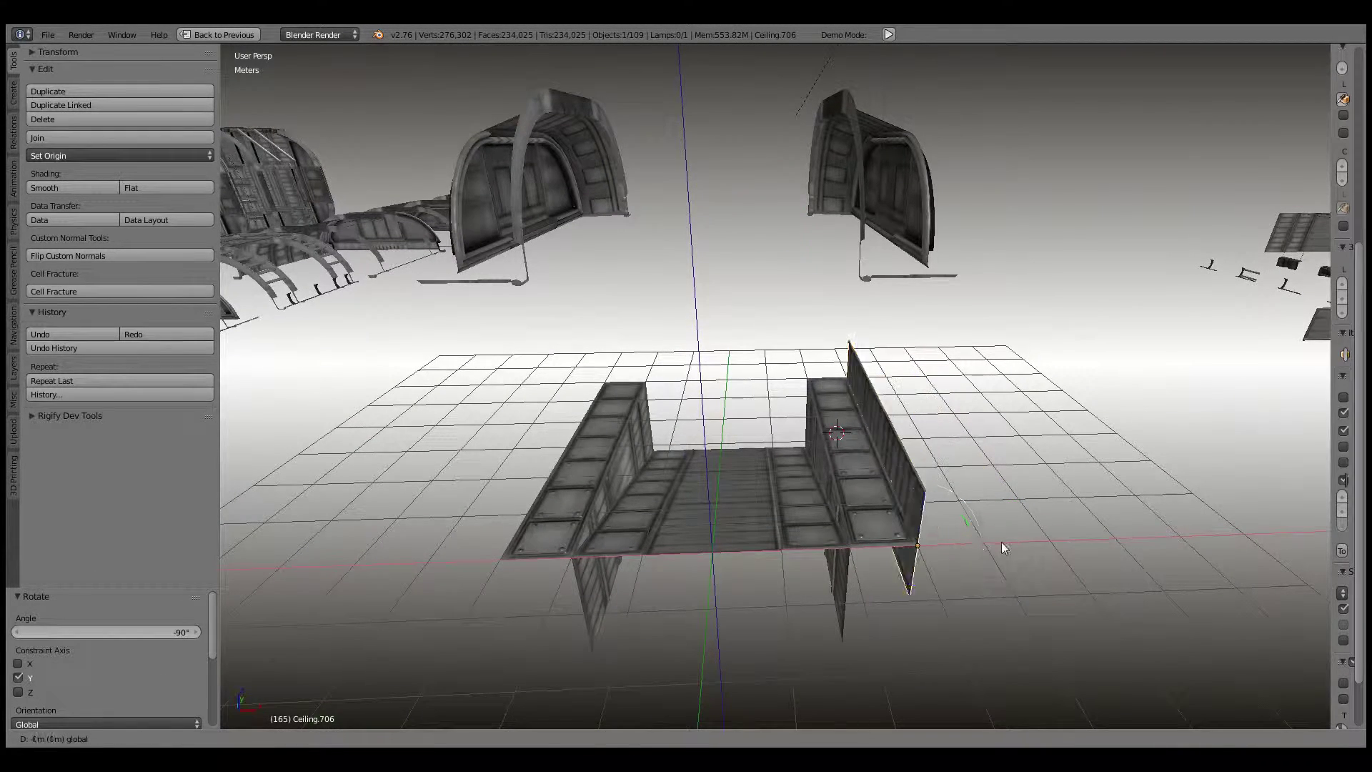
mouse_move(1001, 542)
middle_mouse_down()
mouse_move(932, 548)
mouse_move(1031, 524)
middle_mouse_up()
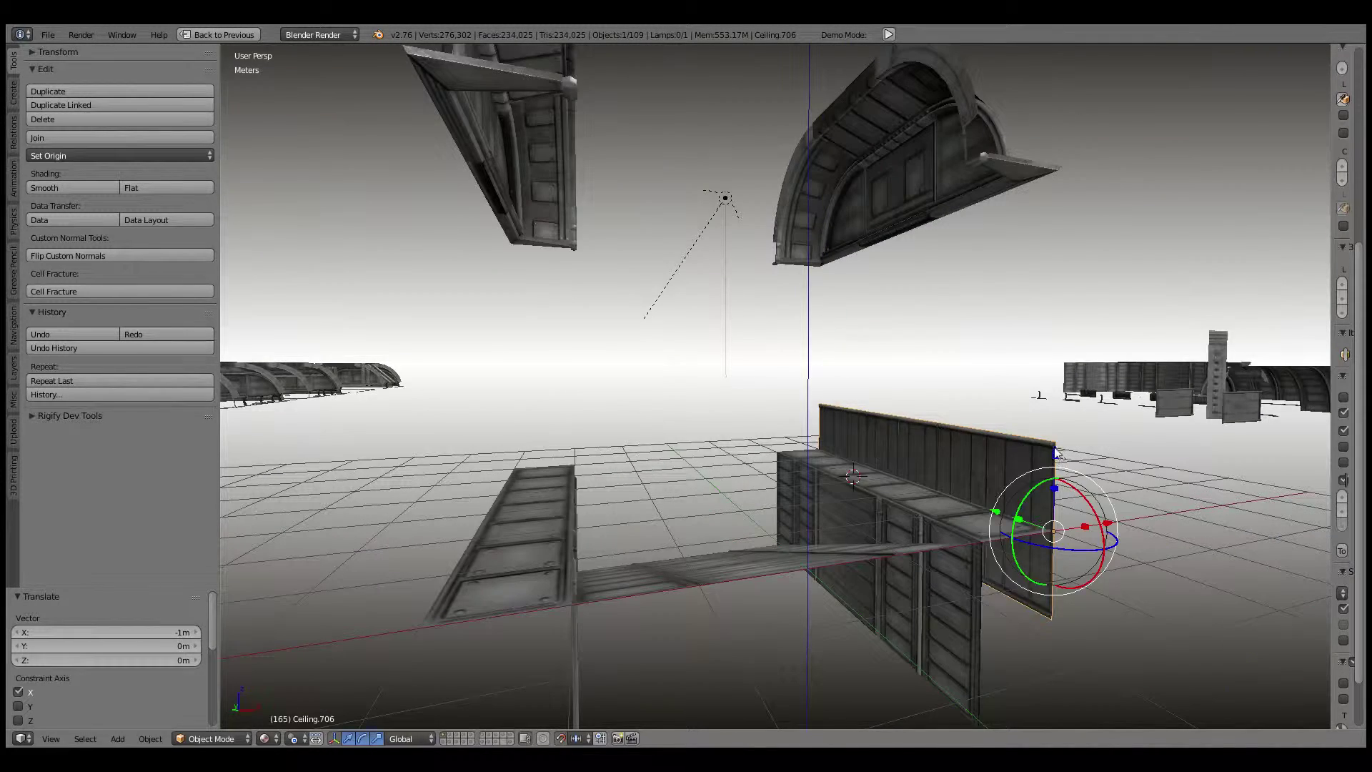
left_click_drag(1057, 451, 1036, 217)
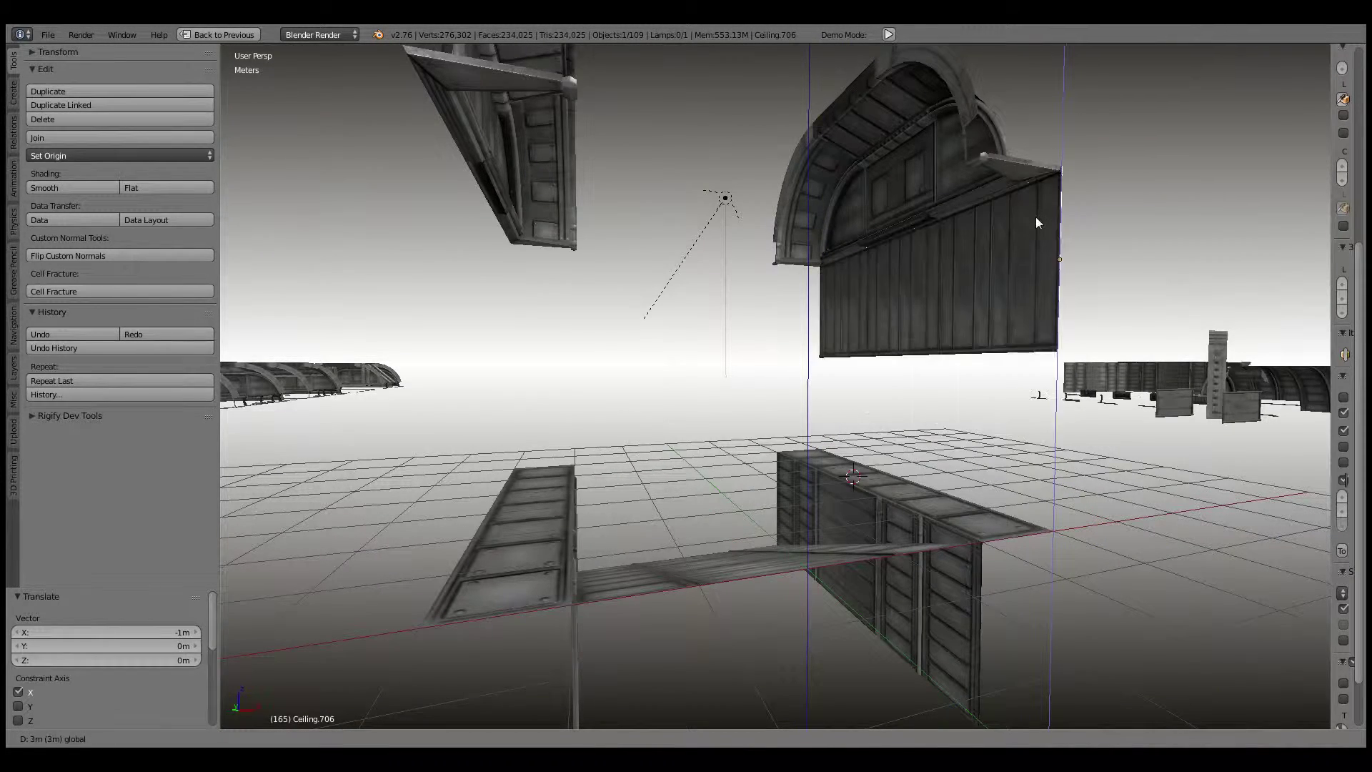
middle_click_drag(966, 272, 1038, 331)
Step: Duplicate the wall panel, turn it 180° and place it under the left arch
key("shift+d")
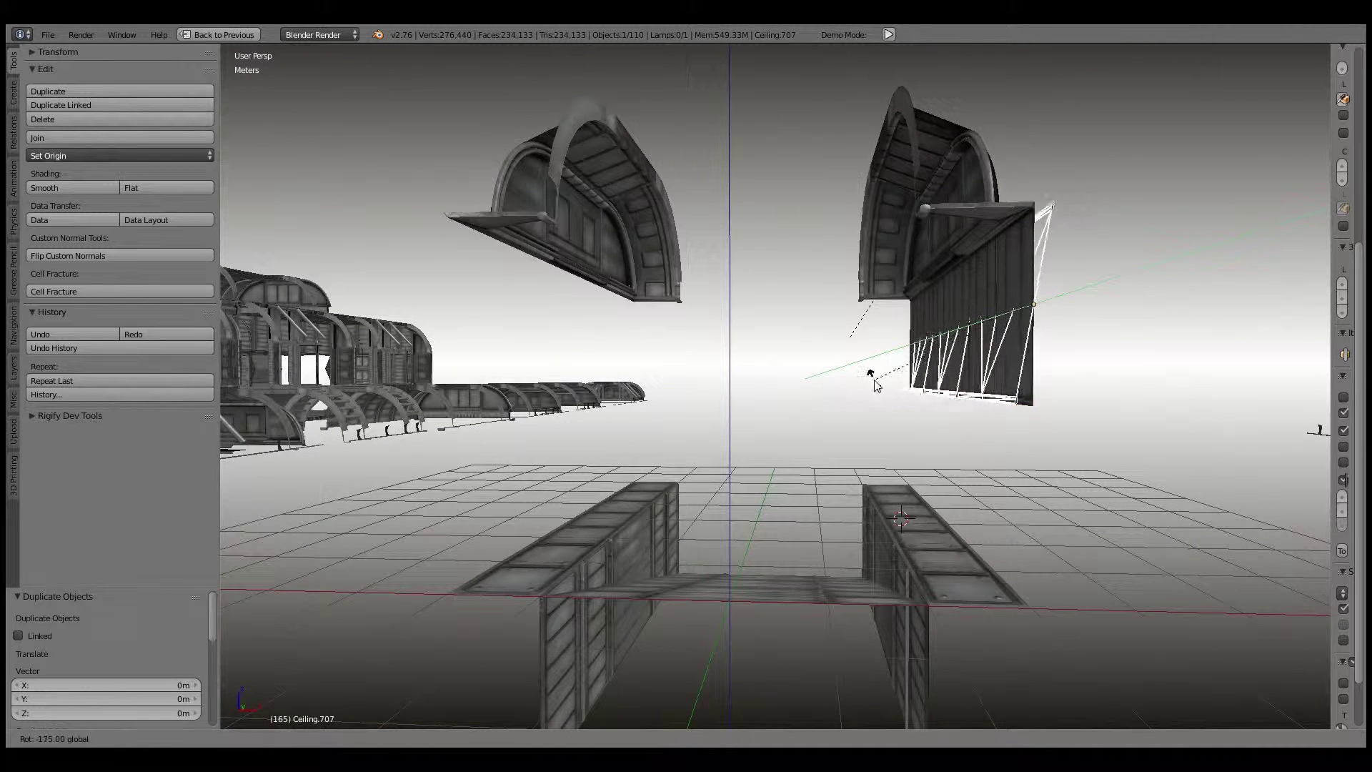
left_click(895, 408)
key("g")
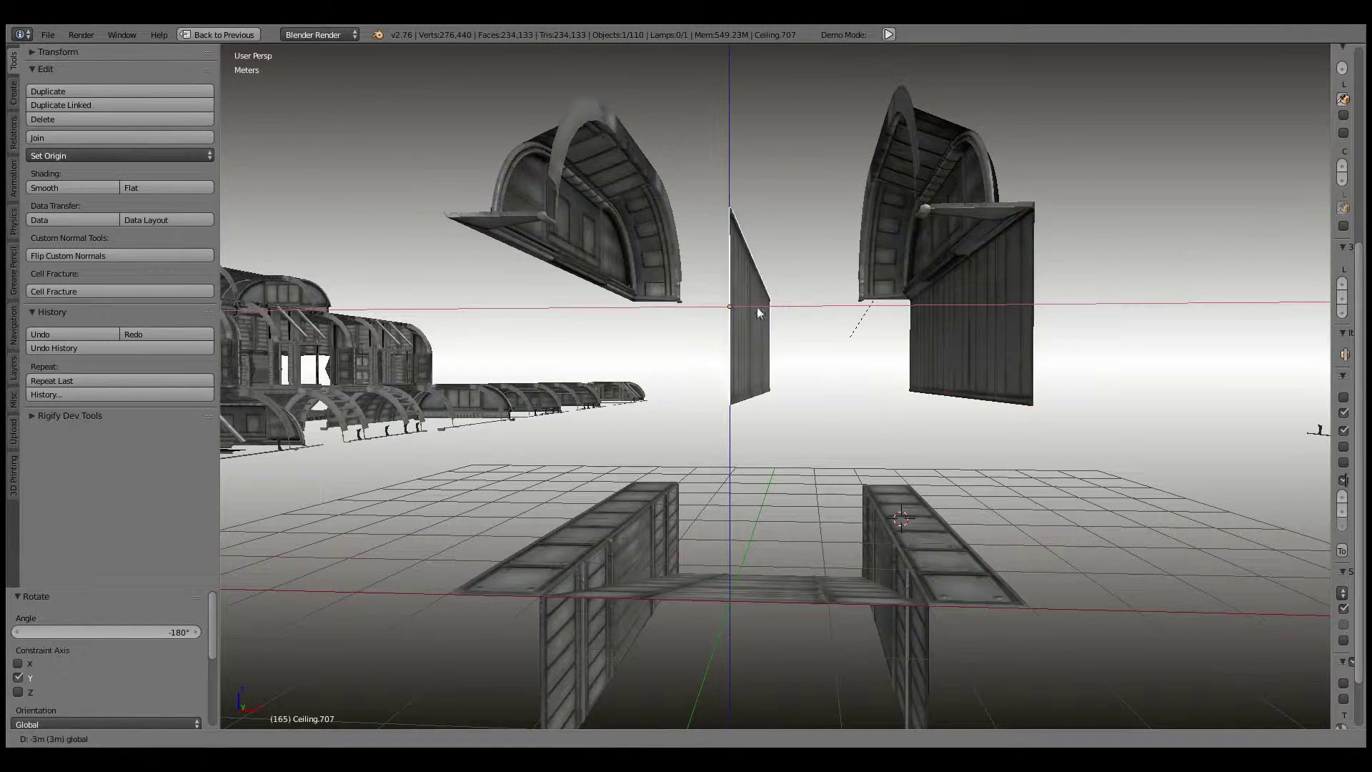
left_click(546, 320)
key("a")
mouse_move(758, 344)
middle_mouse_down()
mouse_move(950, 337)
mouse_move(696, 338)
mouse_move(727, 319)
middle_mouse_up()
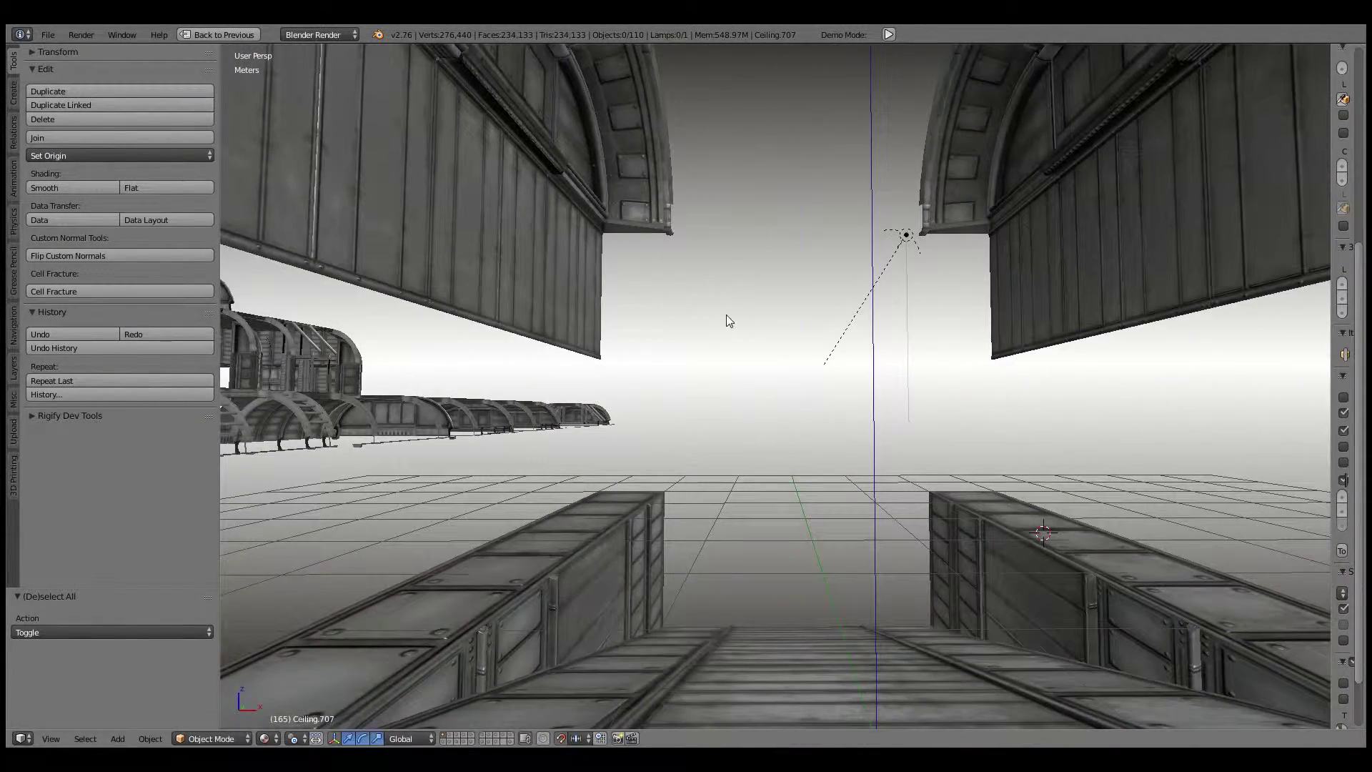
scroll(728, 320, "up", 2)
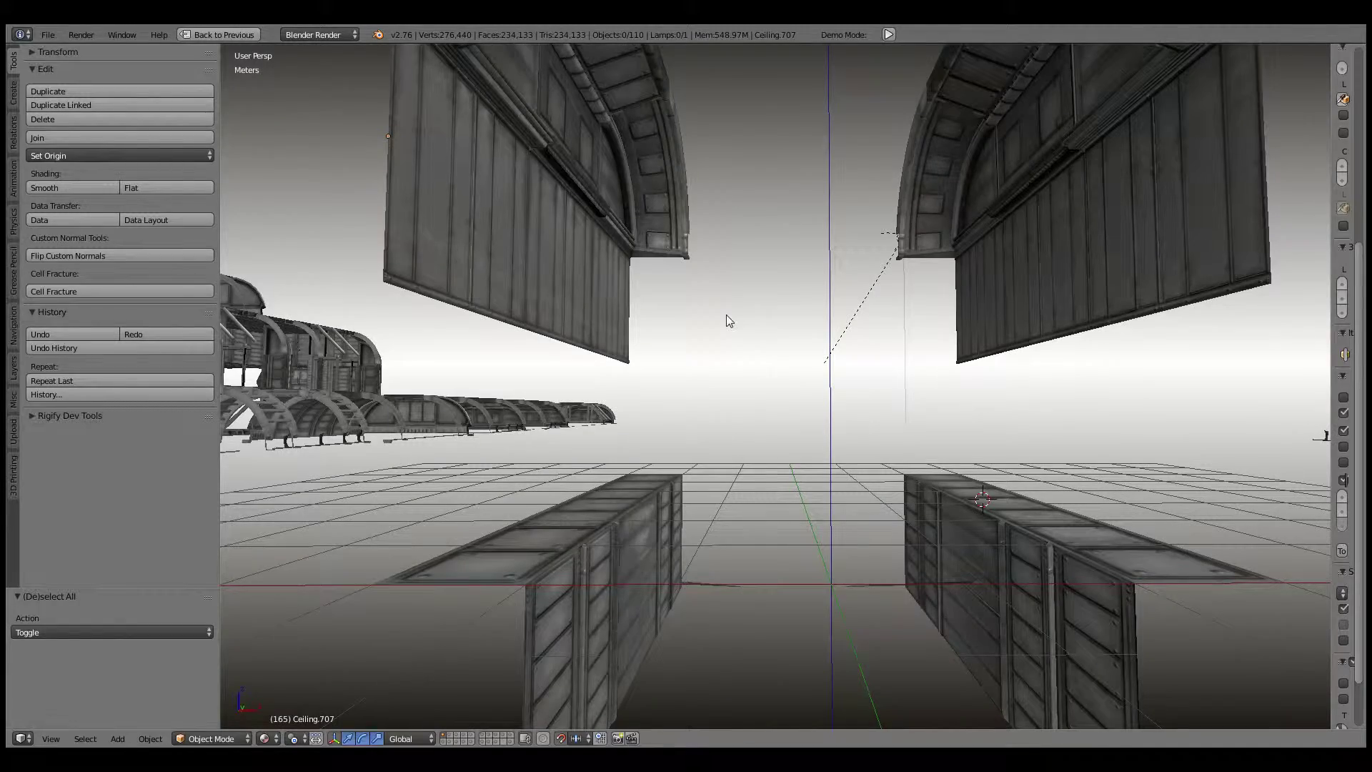
mouse_move(728, 320)
middle_mouse_down()
mouse_move(674, 306)
mouse_move(536, 315)
mouse_move(892, 383)
mouse_move(1238, 374)
mouse_move(894, 346)
mouse_move(882, 371)
mouse_move(940, 398)
mouse_move(879, 364)
mouse_move(927, 395)
mouse_move(791, 353)
mouse_move(760, 375)
mouse_move(848, 329)
mouse_move(947, 315)
mouse_move(821, 316)
mouse_move(657, 285)
mouse_move(800, 283)
middle_mouse_up()
Step: Copy the straight ceiling piece, move it 5 m along Y and 2 m along X, and give it a quarter turn
right_click(802, 285)
right_click(894, 288)
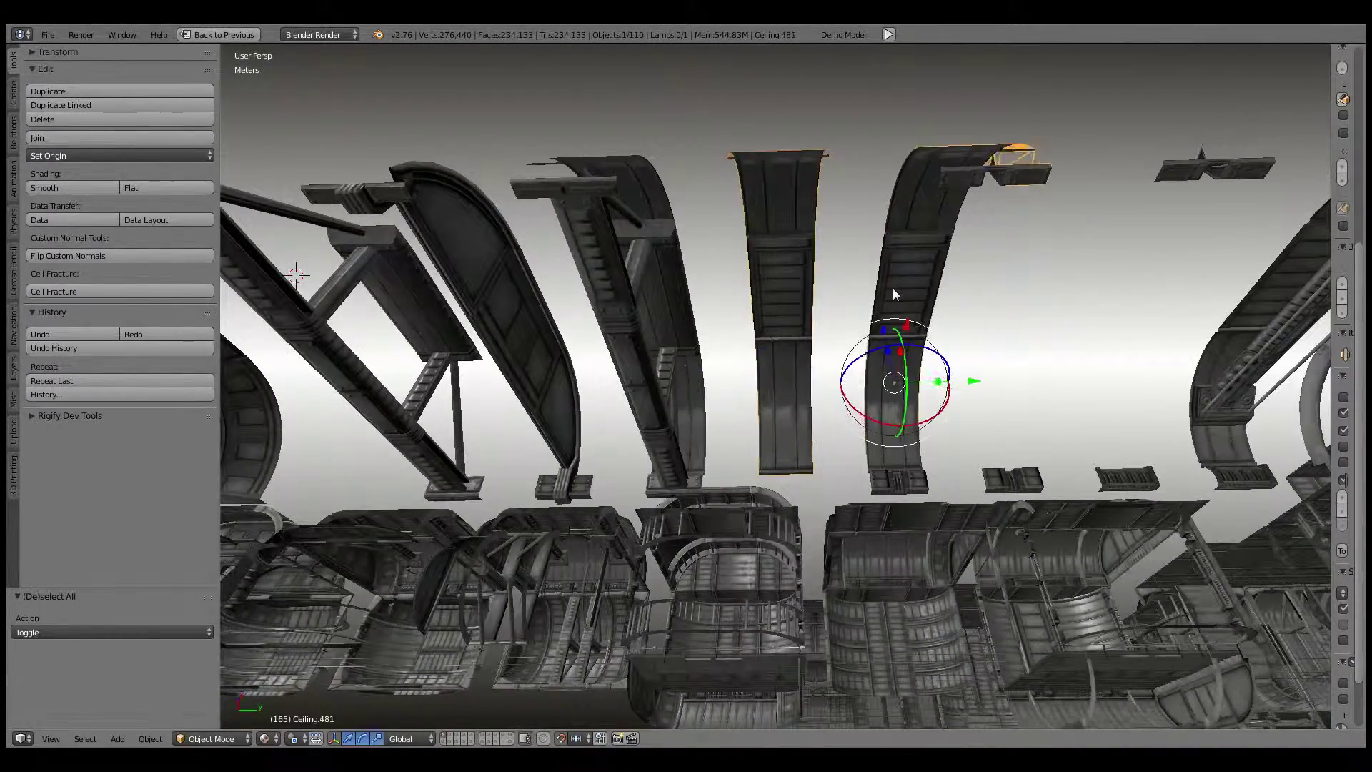
mouse_move(894, 289)
middle_mouse_down()
mouse_move(981, 379)
mouse_move(1062, 376)
mouse_move(671, 398)
mouse_move(600, 441)
middle_mouse_up()
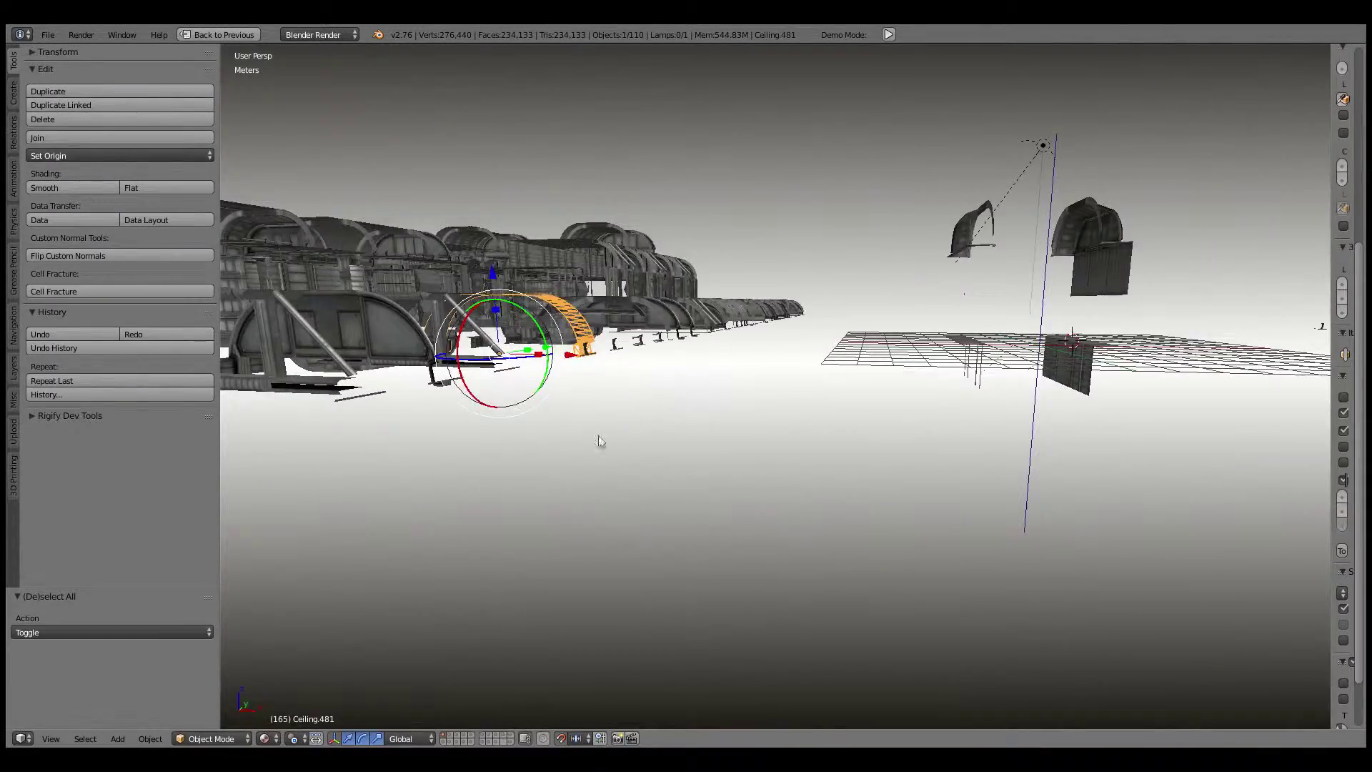
left_click(1116, 316)
mouse_move(1116, 316)
middle_mouse_down()
mouse_move(701, 534)
mouse_move(886, 553)
mouse_move(877, 568)
mouse_move(760, 607)
middle_mouse_up()
key("g")
left_click(907, 544)
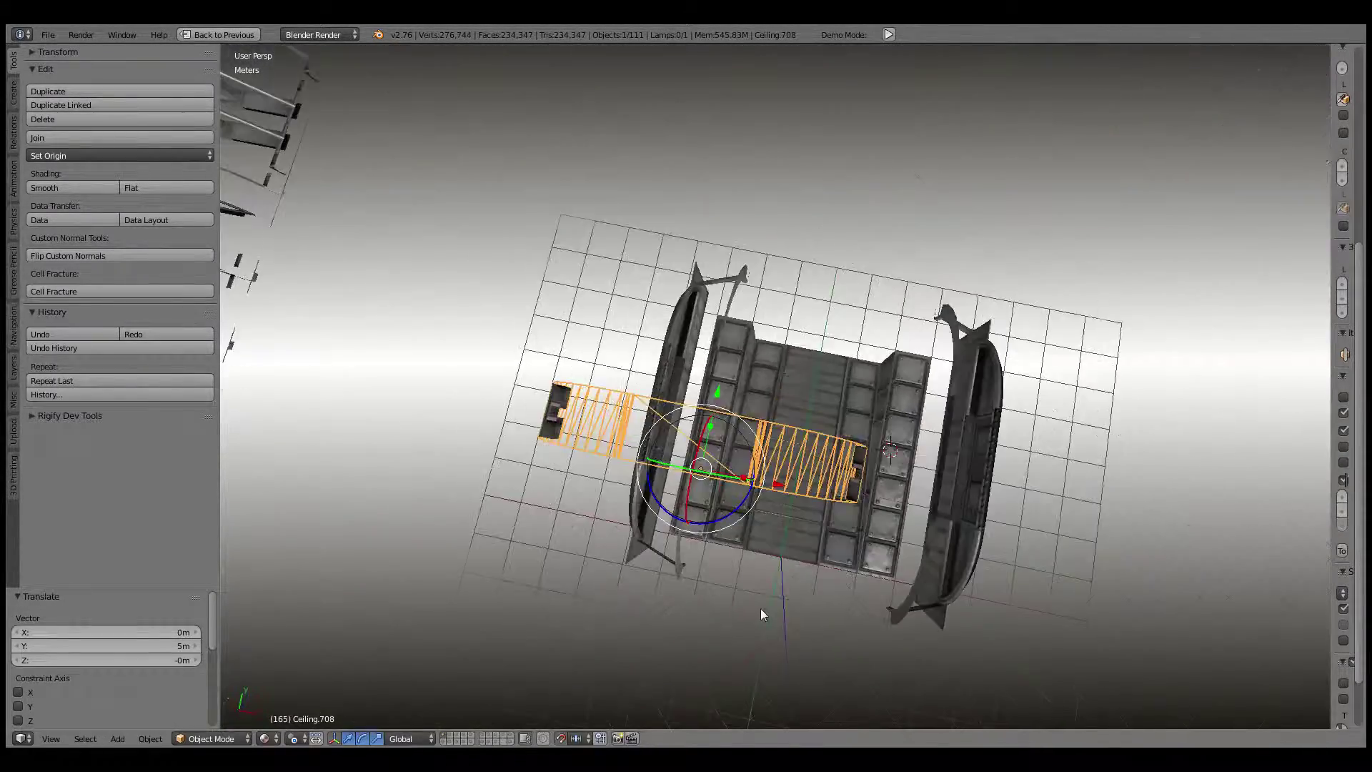
key("g")
left_click(890, 596)
key("r")
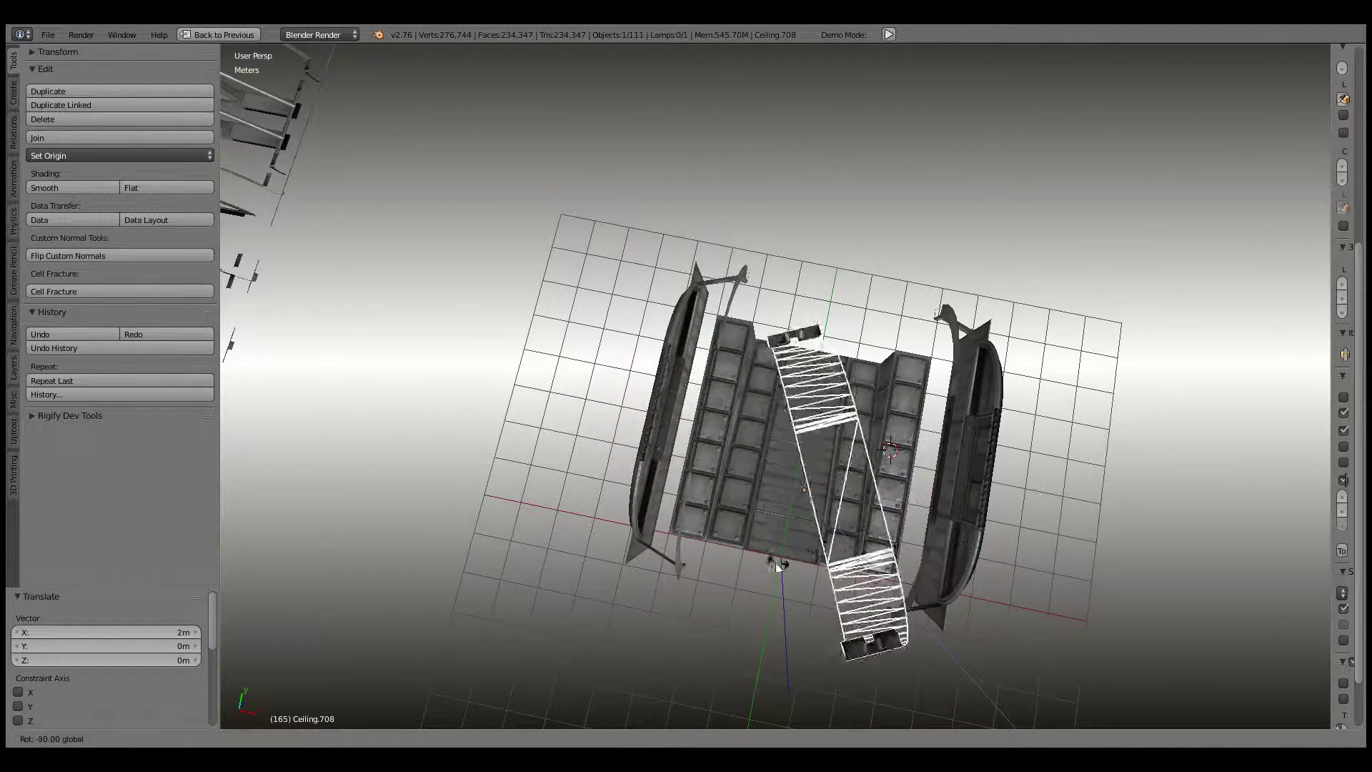
left_click(710, 587)
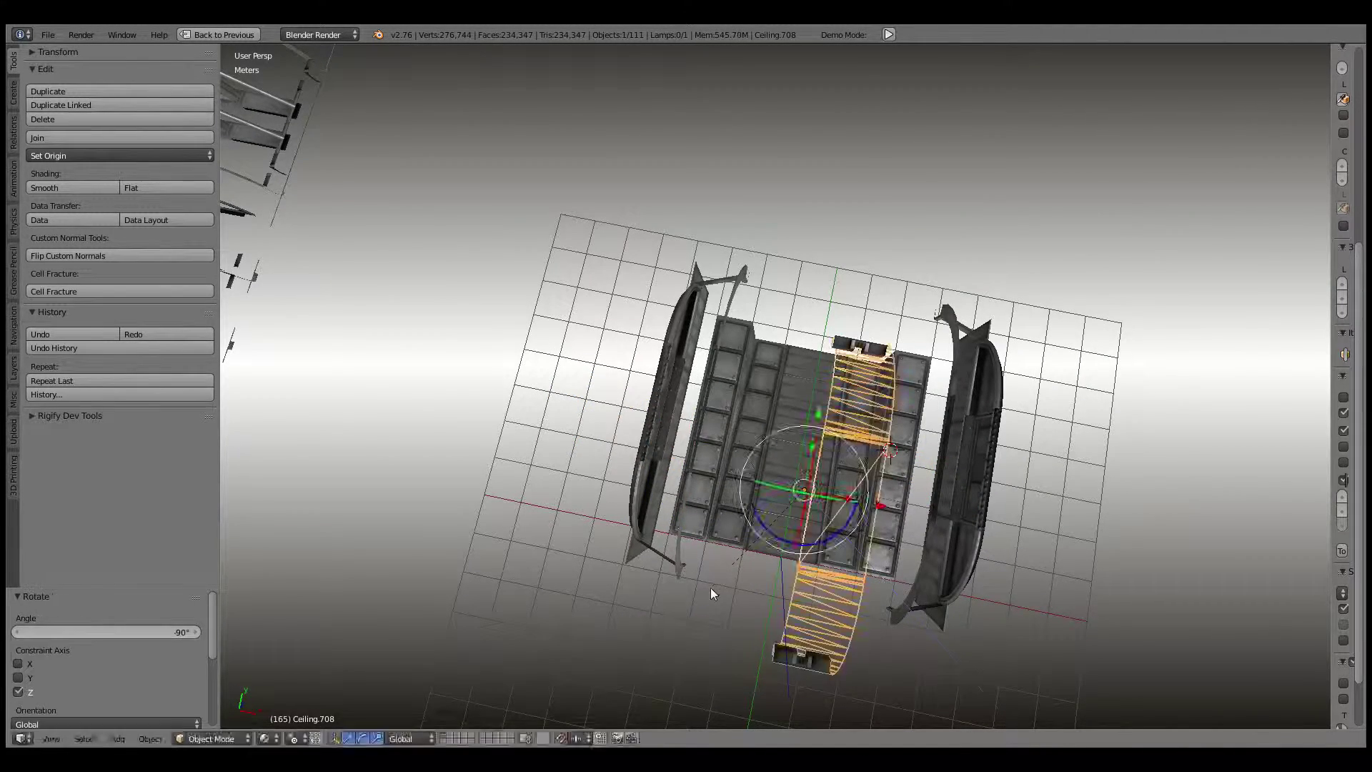
Step: Set the ceiling copy between the two arches and check the fit
key("g")
left_click(632, 505)
middle_click_drag(657, 472, 679, 310)
scroll(679, 310, "up", 5)
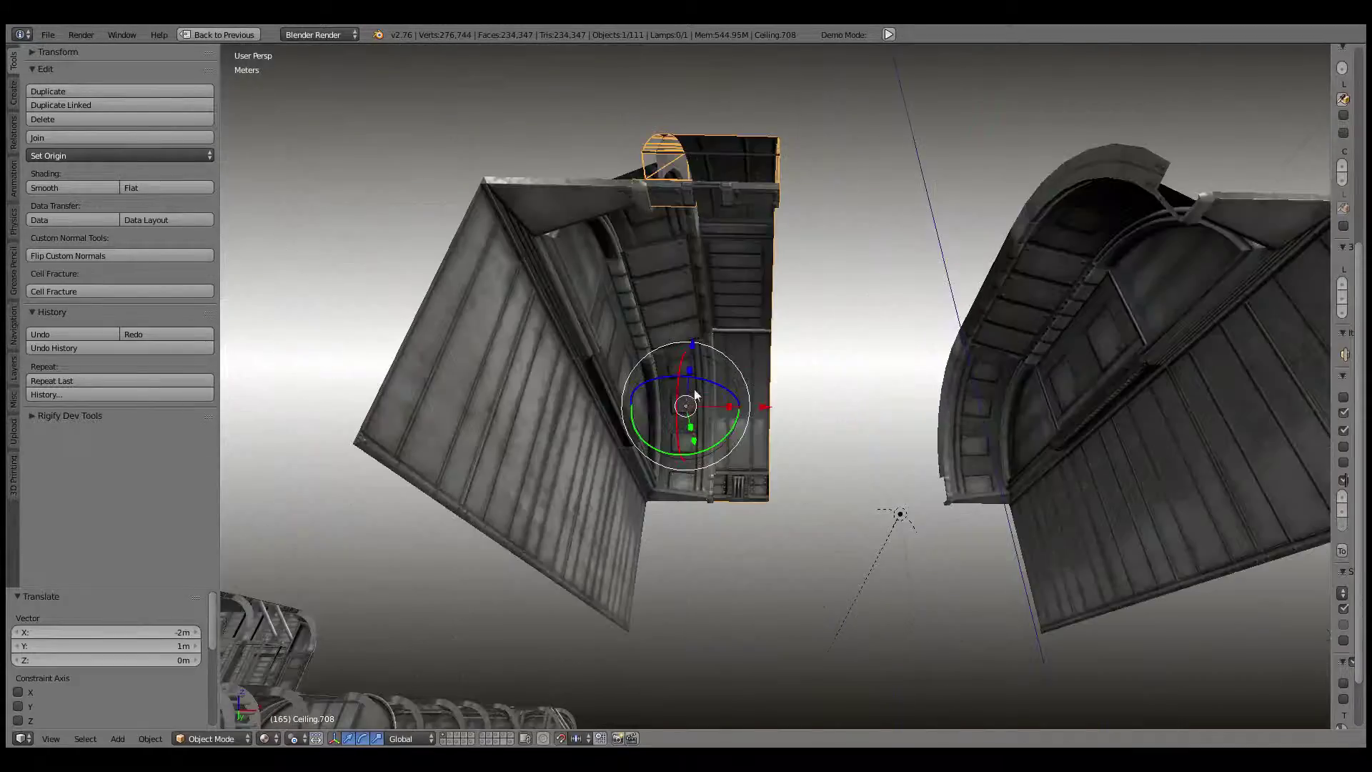
key("a")
mouse_move(705, 376)
middle_mouse_down()
mouse_move(829, 427)
mouse_move(808, 453)
mouse_move(664, 398)
mouse_move(619, 408)
middle_mouse_up()
scroll(657, 394, "up", 3)
scroll(619, 407, "down", 5)
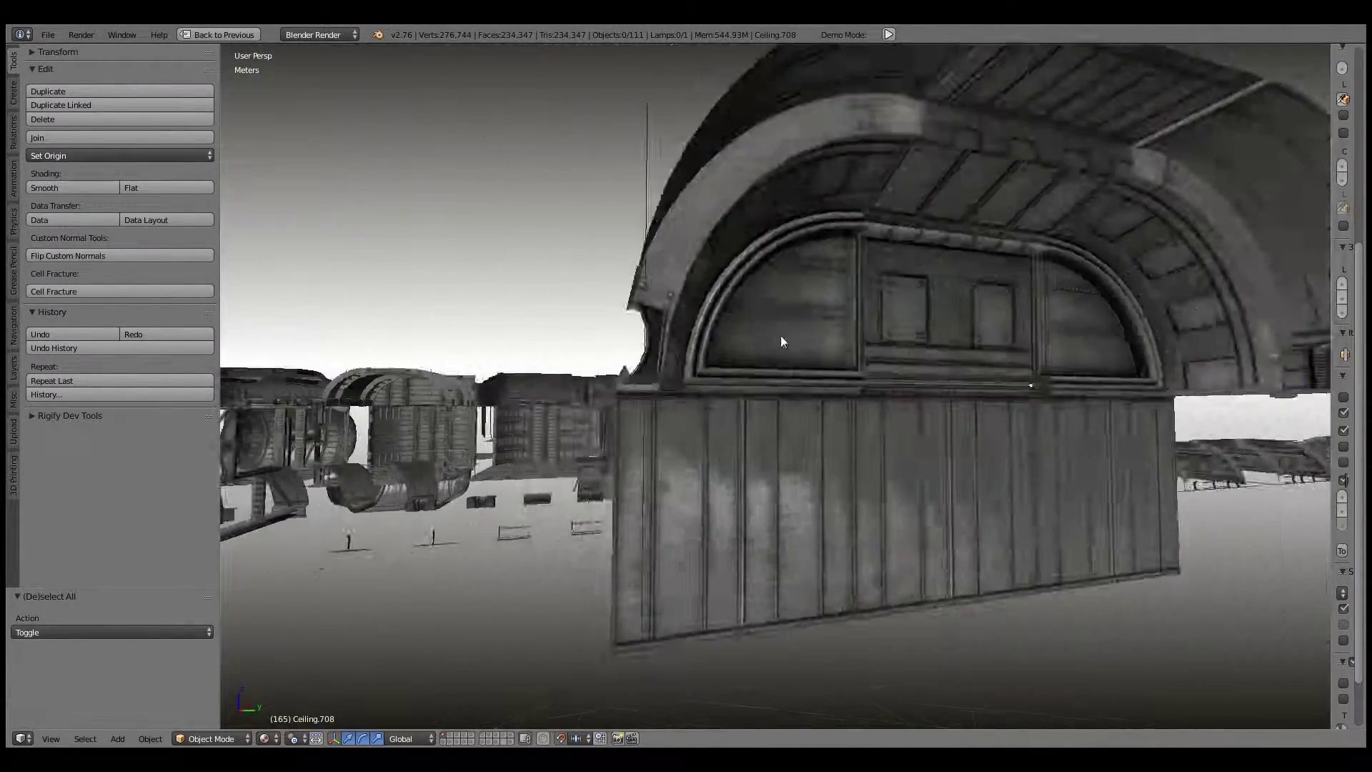
middle_click_drag(780, 335, 740, 307)
Step: Add two X-locked linked copies of the centre ceiling piece to extend the arched ceiling
right_click(741, 306)
key("alt+d")
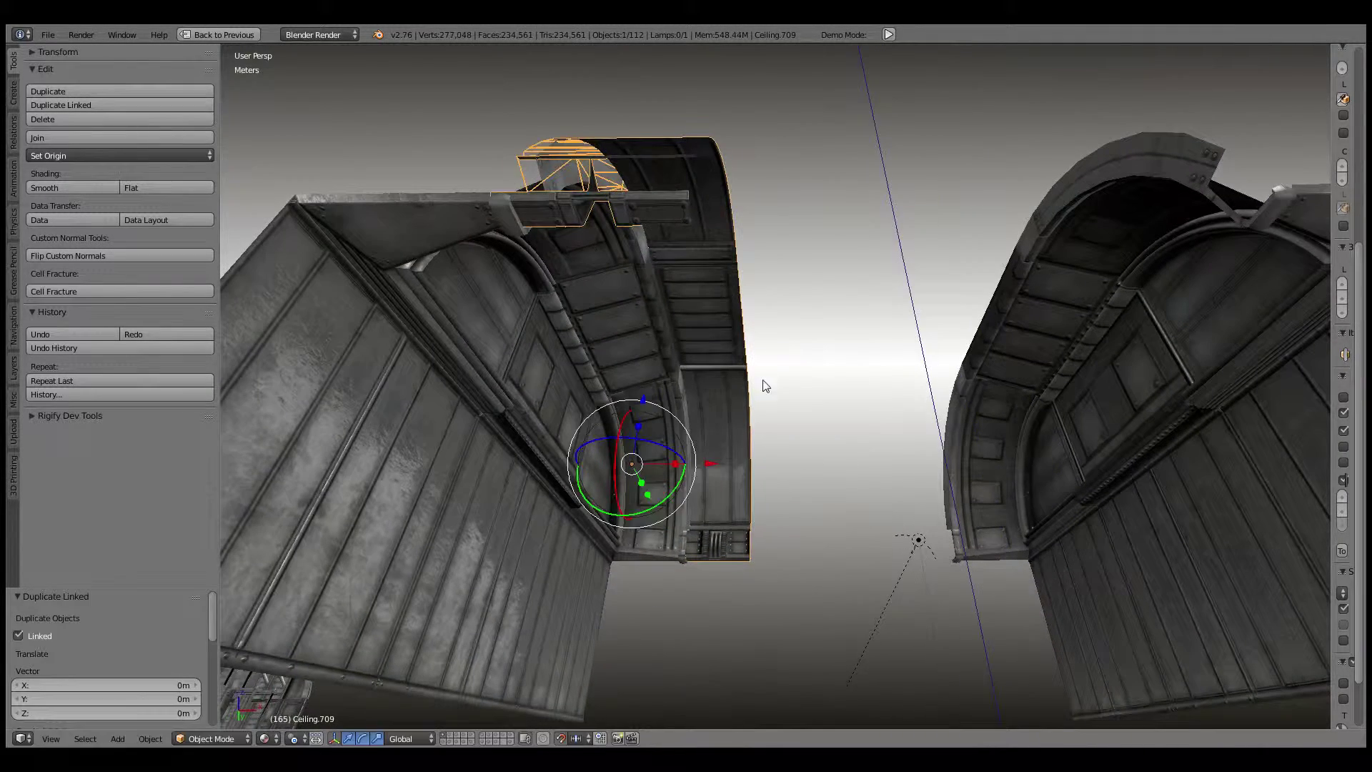
key("x")
left_click(826, 456)
key("alt+d")
key("x")
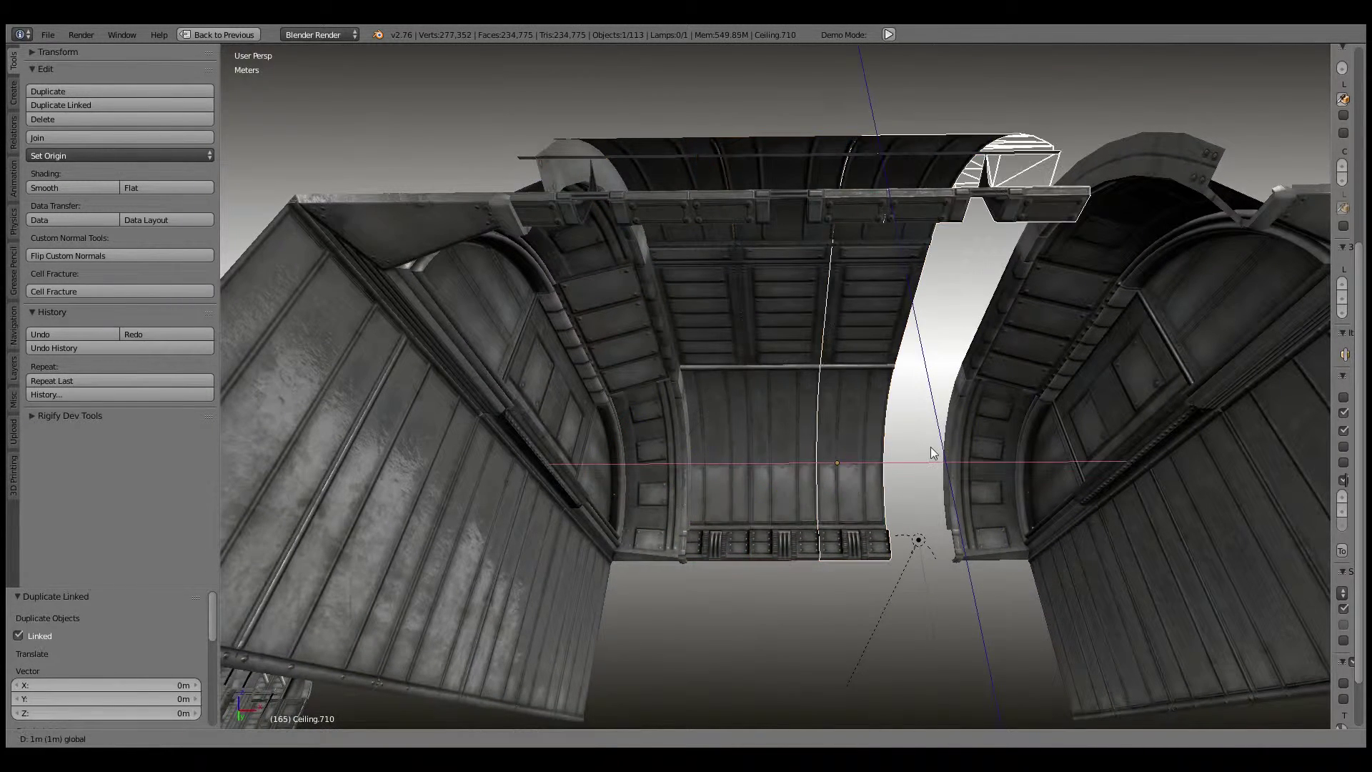
left_click(929, 464)
key("g")
key("x")
left_click(1014, 446)
key("a")
mouse_move(993, 441)
middle_mouse_down()
mouse_move(950, 479)
mouse_move(906, 353)
mouse_move(599, 388)
mouse_move(981, 372)
mouse_move(911, 367)
mouse_move(956, 369)
mouse_move(925, 365)
middle_mouse_up()
Step: Check the ceiling in front orthographic and perspective views
key("KP_1")
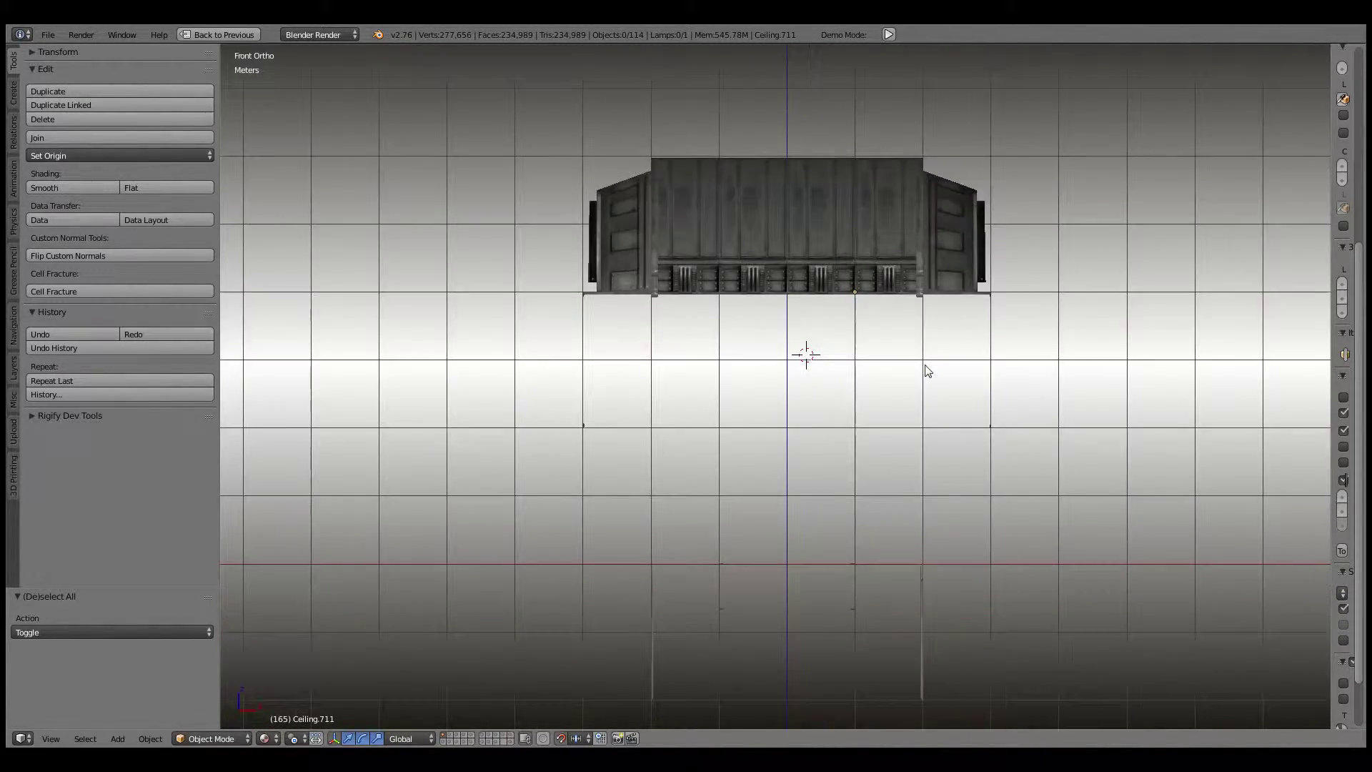
key("KP_5")
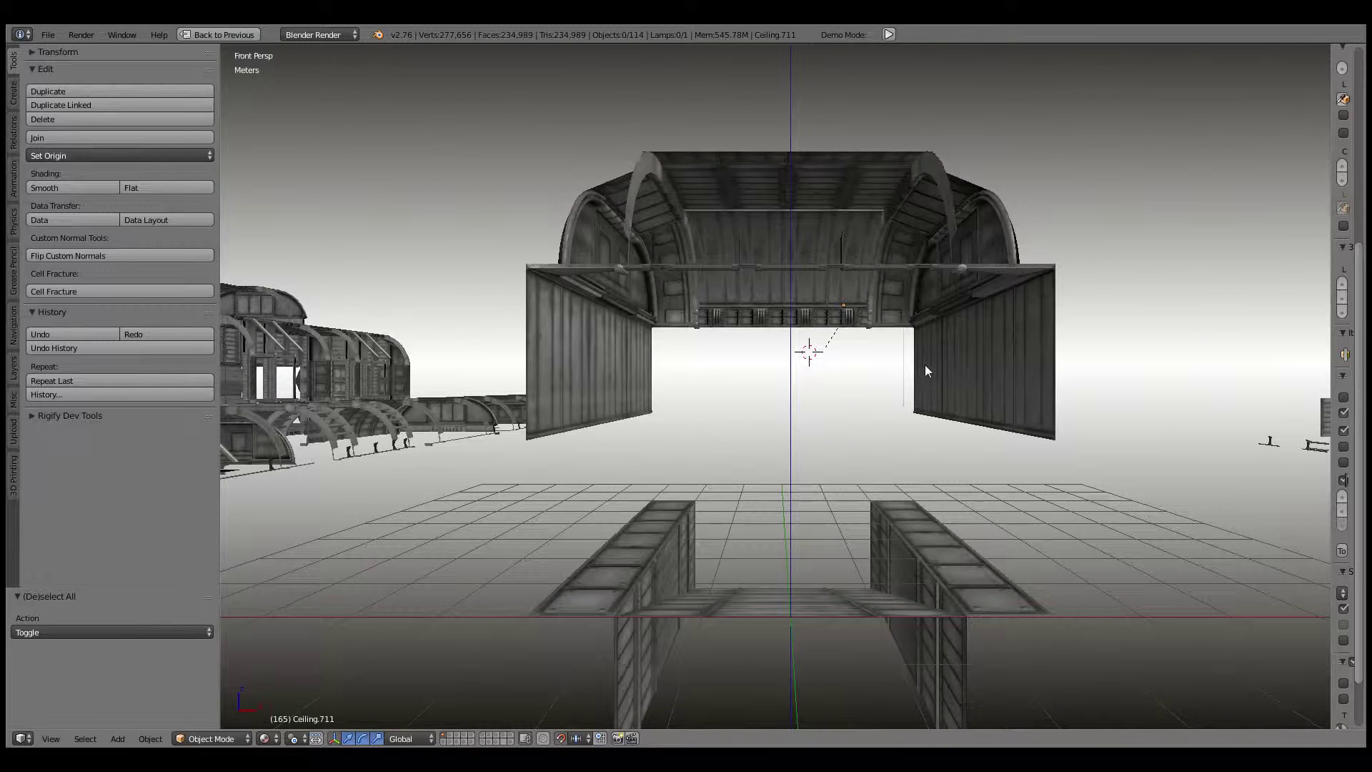
key("KP_5")
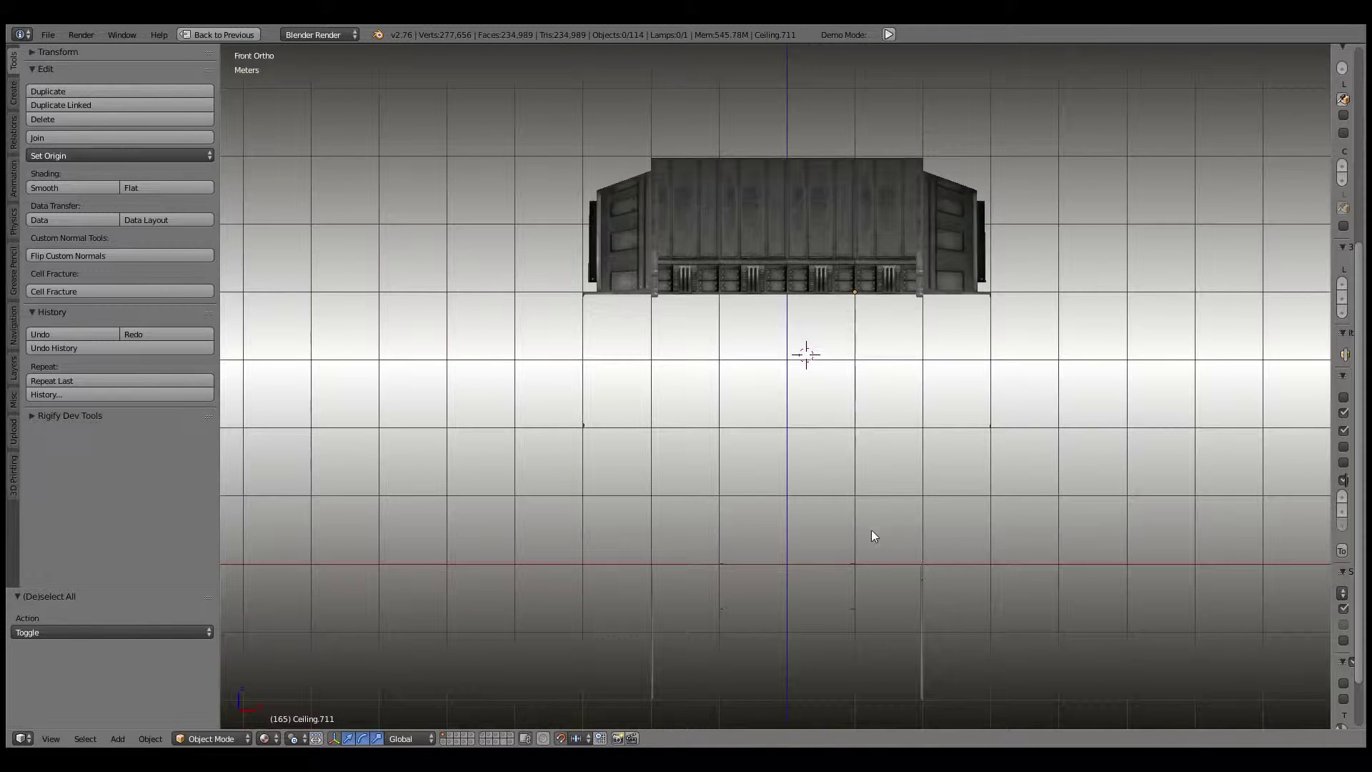
scroll(872, 529, "down", 3)
mouse_move(839, 498)
middle_mouse_down()
mouse_move(770, 483)
mouse_move(839, 508)
mouse_move(843, 474)
mouse_move(777, 444)
mouse_move(821, 386)
mouse_move(723, 395)
mouse_move(623, 377)
mouse_move(637, 396)
mouse_move(803, 426)
middle_mouse_up()
scroll(778, 444, "up", 3)
key("KP_5")
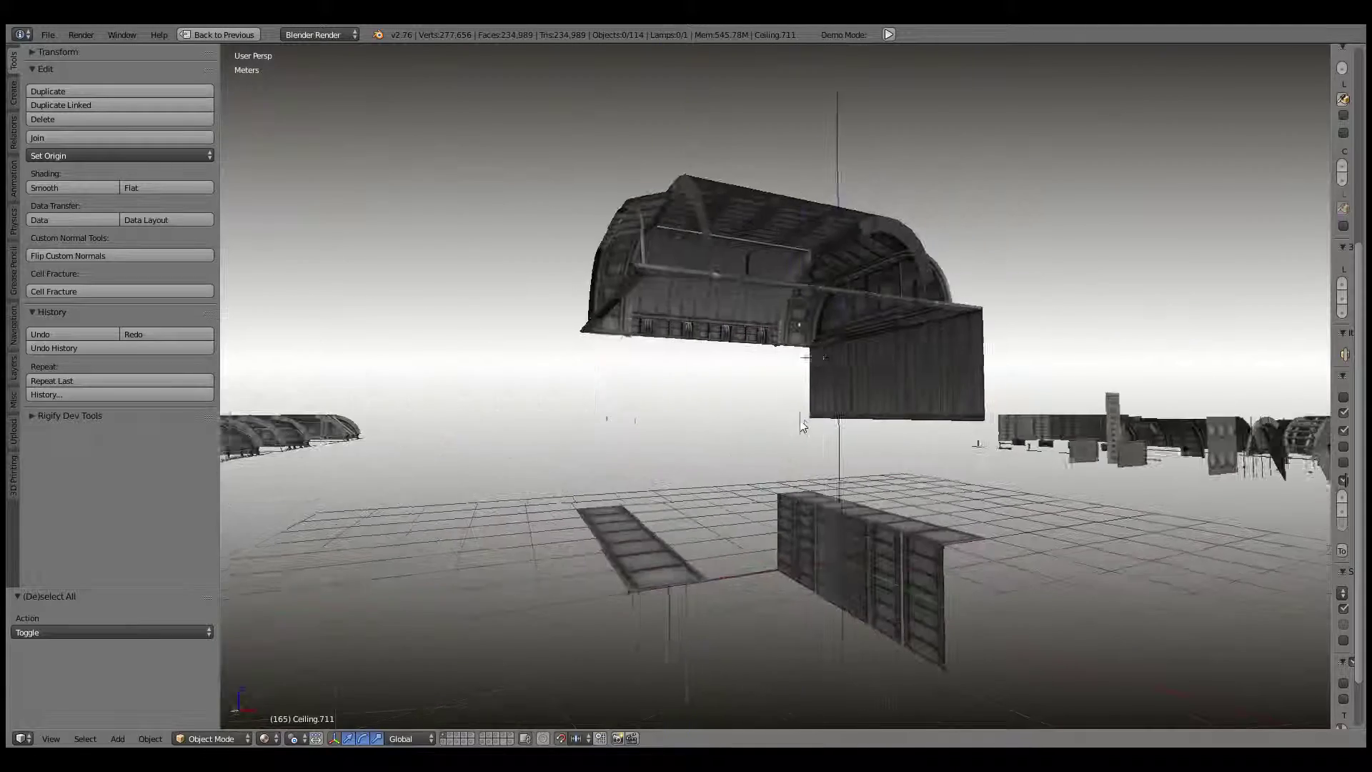
Step: Inspect the wall panel's mesh from the front in Edit Mode, then exit and deselect everything
right_click(972, 372)
key("Tab")
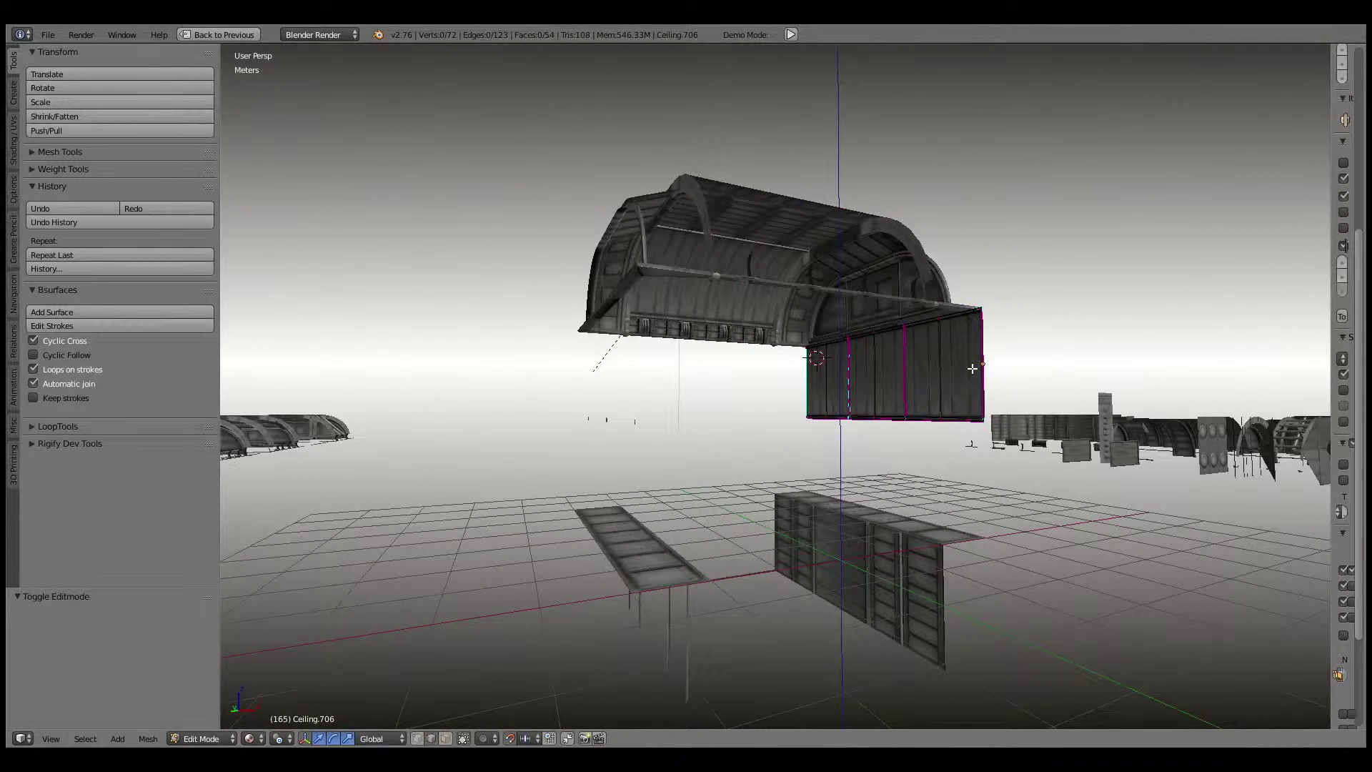
key("KP_1")
key("Tab")
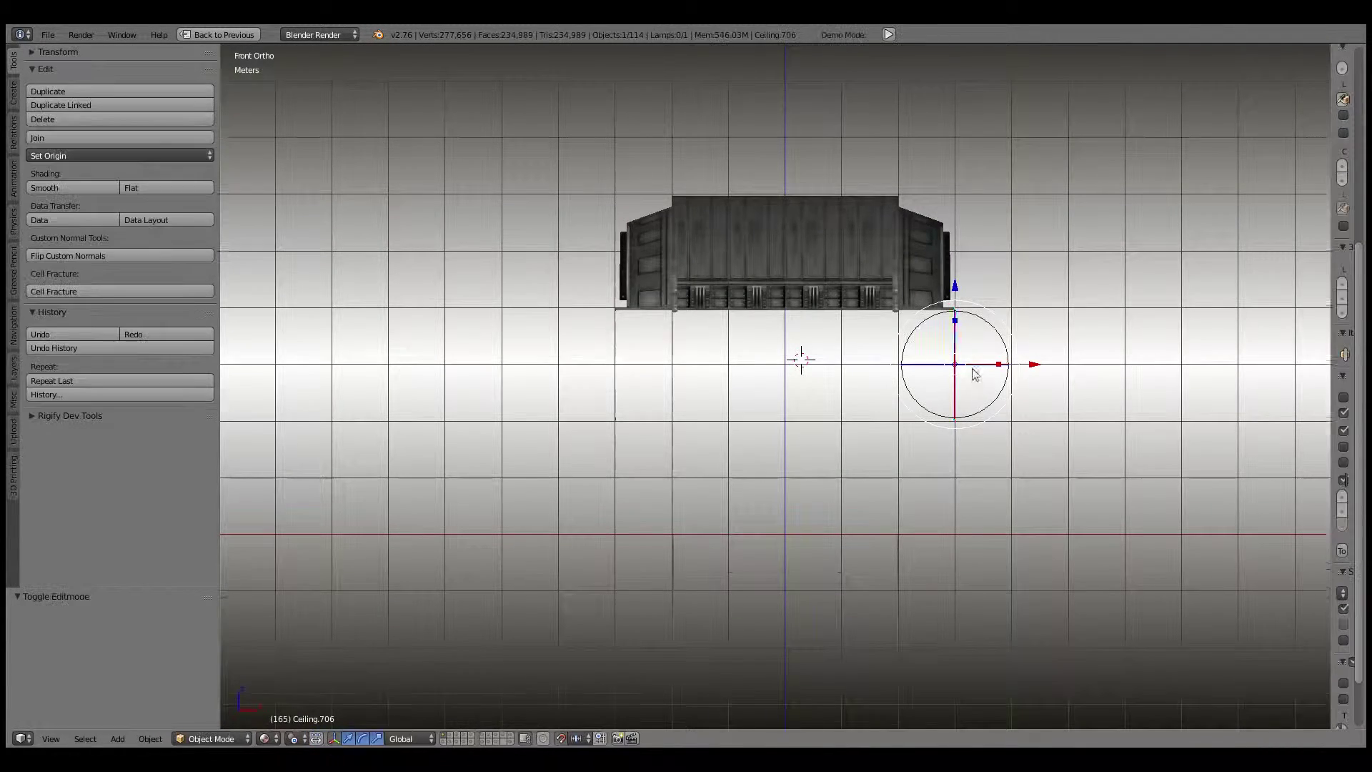
key("KP_5")
key("a")
mouse_move(972, 367)
middle_mouse_down()
mouse_move(897, 417)
mouse_move(917, 406)
mouse_move(886, 400)
mouse_move(855, 420)
mouse_move(898, 453)
mouse_move(804, 415)
mouse_move(822, 470)
middle_mouse_up()
Step: Select the crate bench strip and frame it in front view
right_click(938, 345)
mouse_move(938, 346)
middle_mouse_down()
mouse_move(818, 387)
mouse_move(846, 309)
mouse_move(1085, 320)
middle_mouse_up()
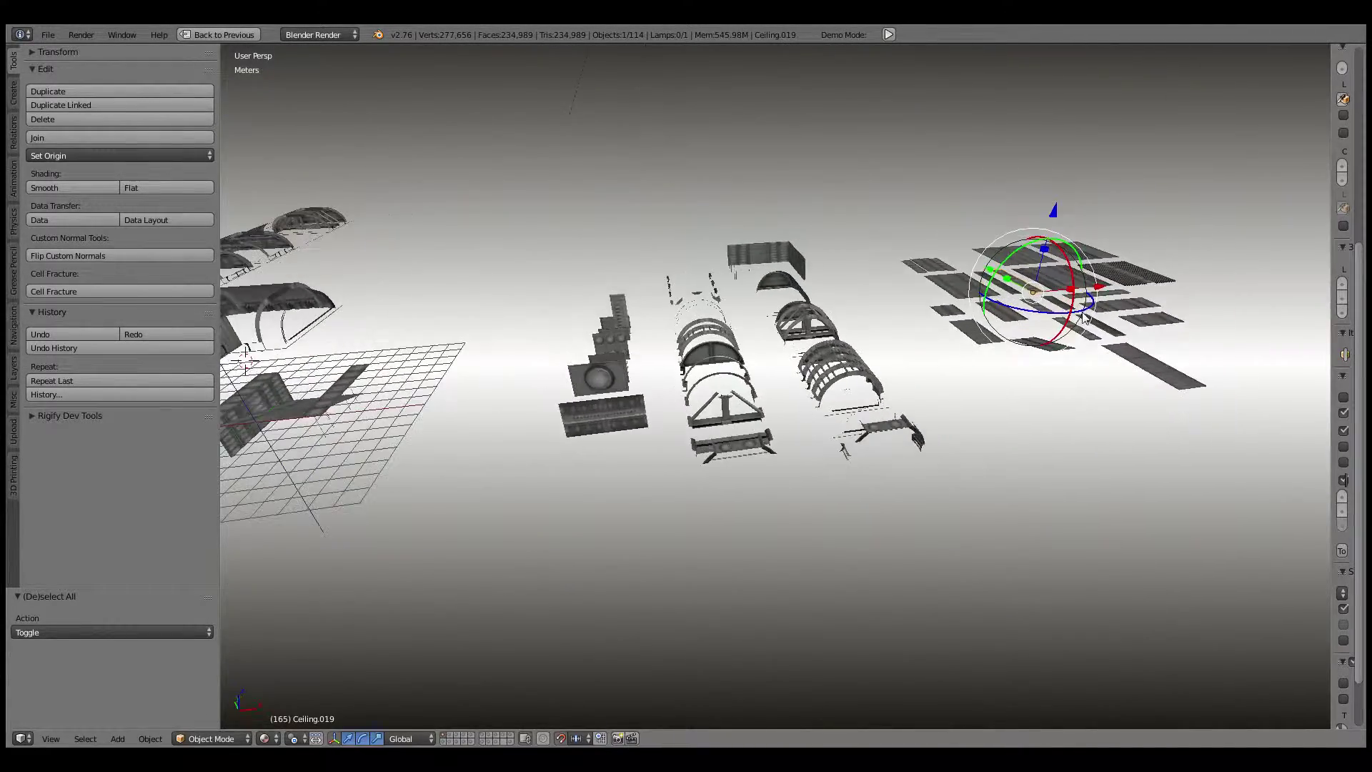
mouse_move(749, 355)
middle_mouse_down()
mouse_move(1036, 352)
mouse_move(983, 379)
mouse_move(984, 365)
mouse_move(853, 357)
middle_mouse_up()
right_click(1083, 505)
mouse_move(986, 506)
middle_mouse_down()
mouse_move(1009, 454)
mouse_move(965, 429)
mouse_move(960, 398)
middle_mouse_up()
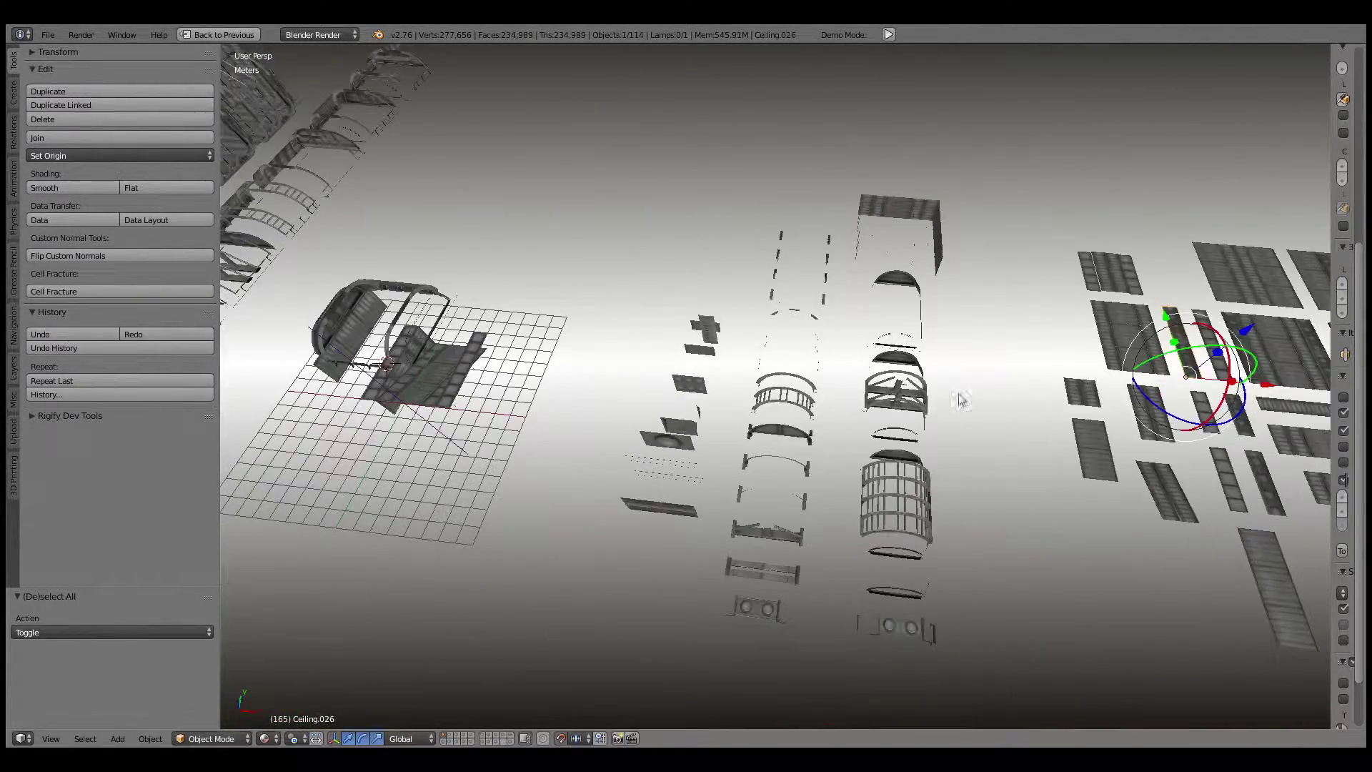
key("KP_Decimal")
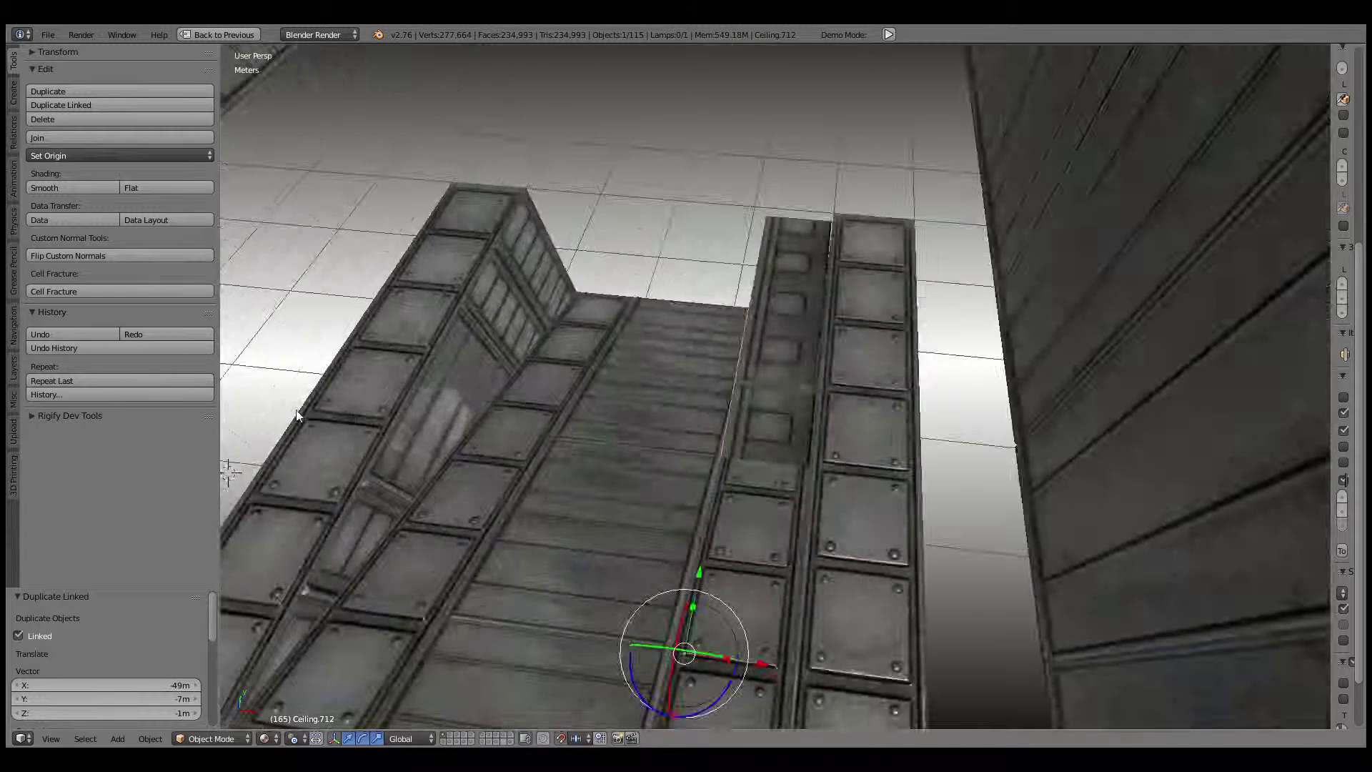
key("KP_1")
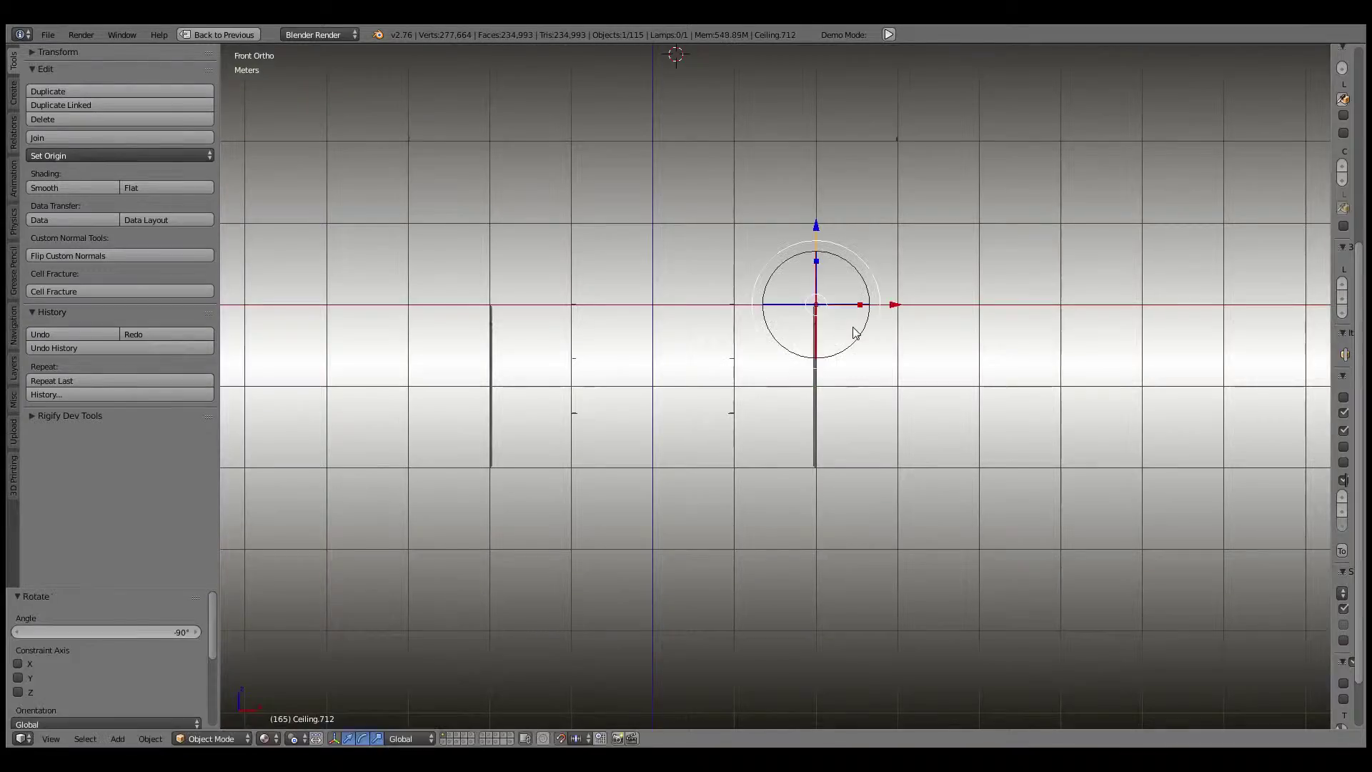
mouse_move(854, 333)
middle_mouse_down()
mouse_move(860, 464)
mouse_move(781, 492)
middle_mouse_up()
mouse_move(883, 469)
middle_mouse_down()
mouse_move(984, 453)
mouse_move(973, 492)
middle_mouse_up()
Step: Shift the crate bench 1 m along X
key("g")
key("x")
key("1")
key("Return")
mouse_move(860, 386)
middle_mouse_down()
mouse_move(941, 393)
mouse_move(833, 379)
mouse_move(786, 405)
mouse_move(872, 503)
middle_mouse_up()
Step: Duplicate the bench, turn it 180° around Z and move it 6 m along X
key("shift+d")
key("Escape")
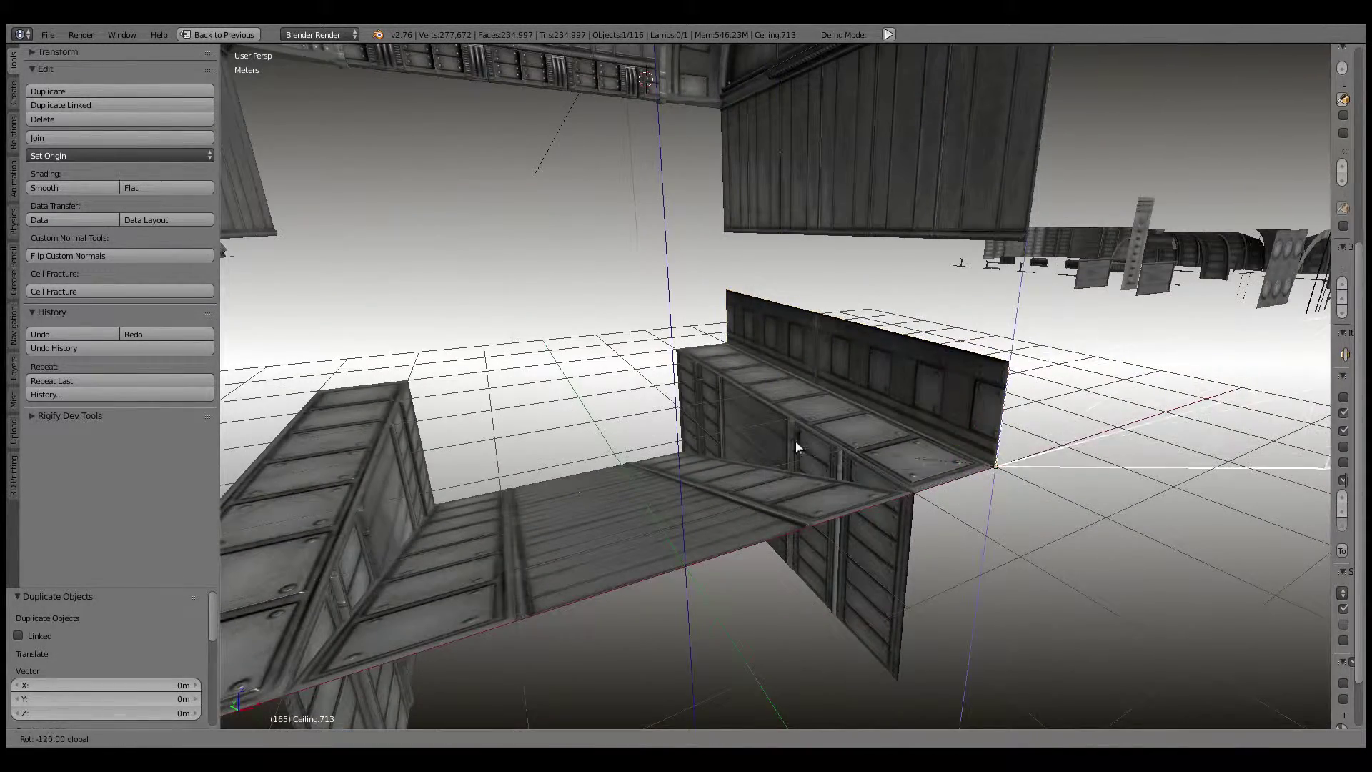
key("Return")
middle_click_drag(901, 243, 963, 327)
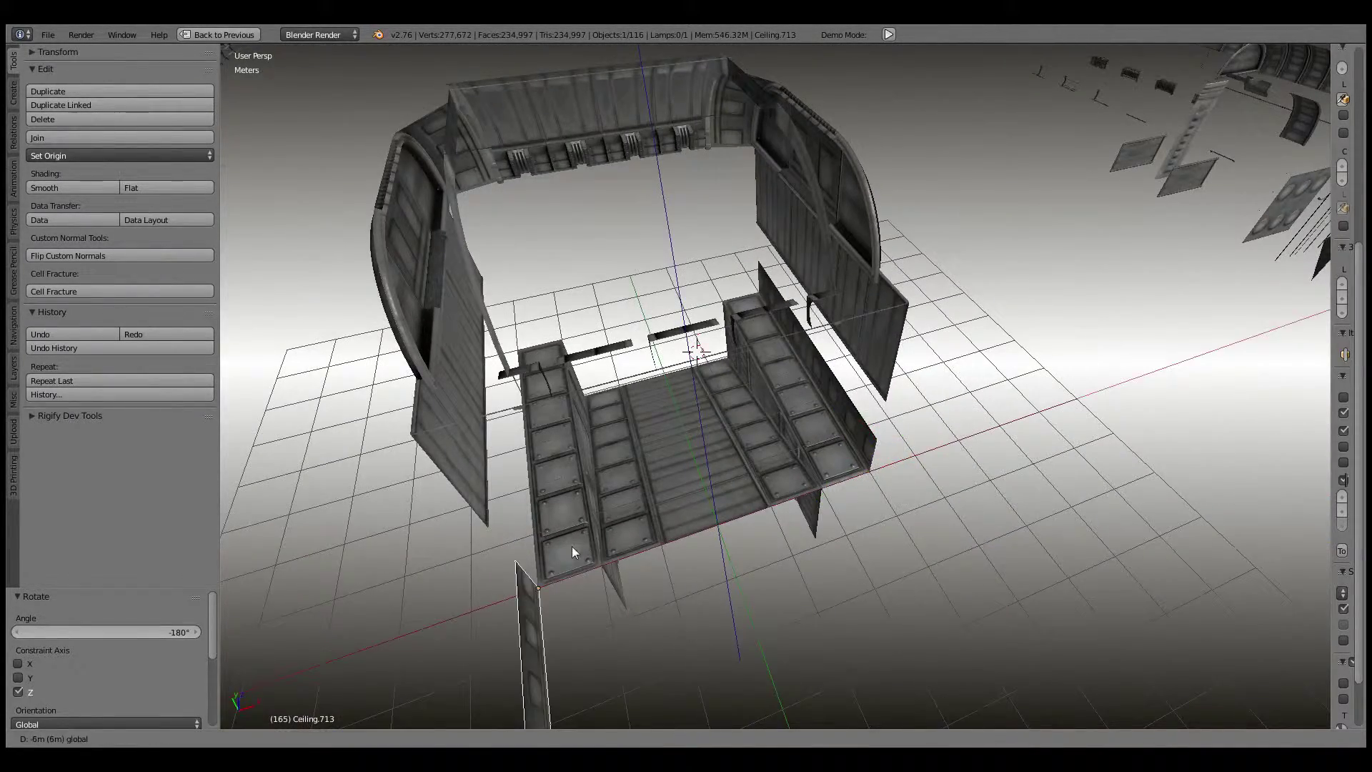
key("Return")
middle_click_drag(573, 546, 744, 478)
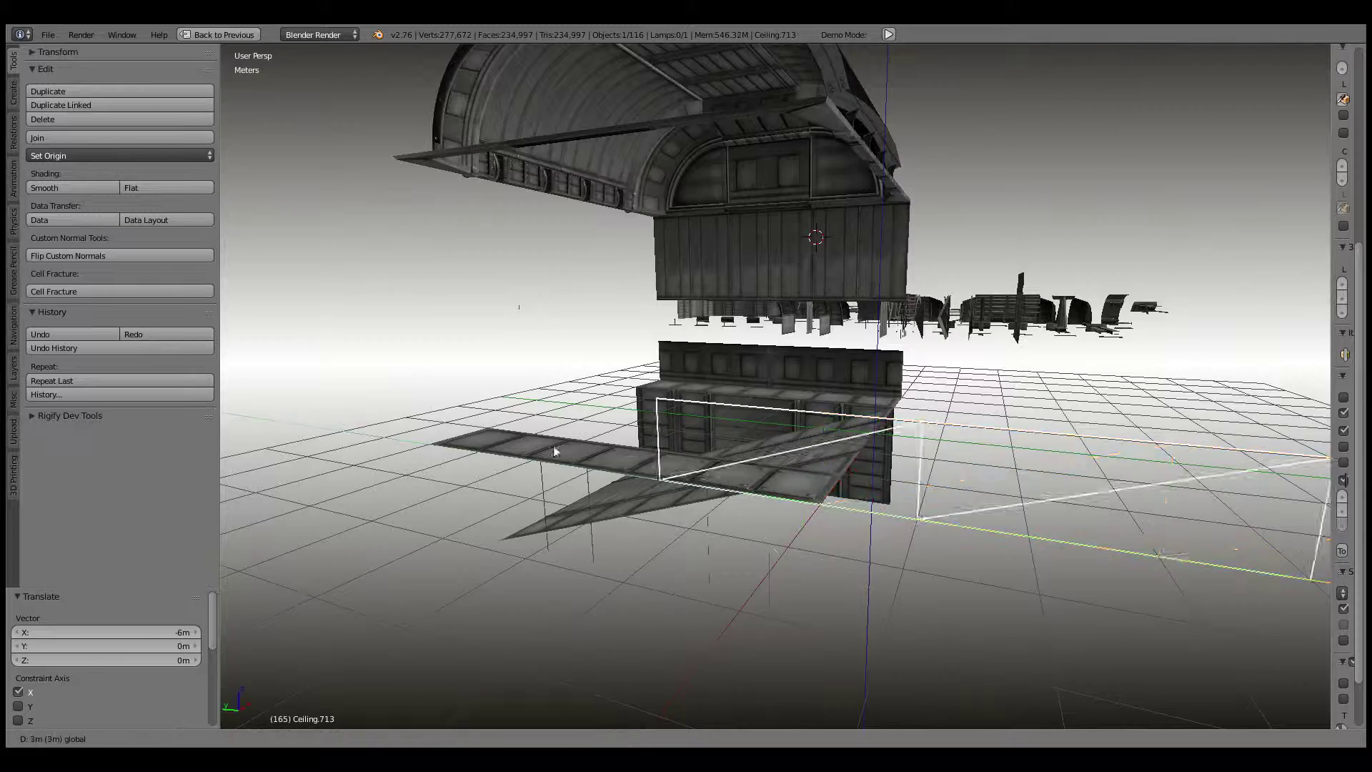
mouse_move(780, 385)
middle_mouse_down()
mouse_move(803, 453)
mouse_move(1026, 418)
mouse_move(908, 433)
middle_mouse_up()
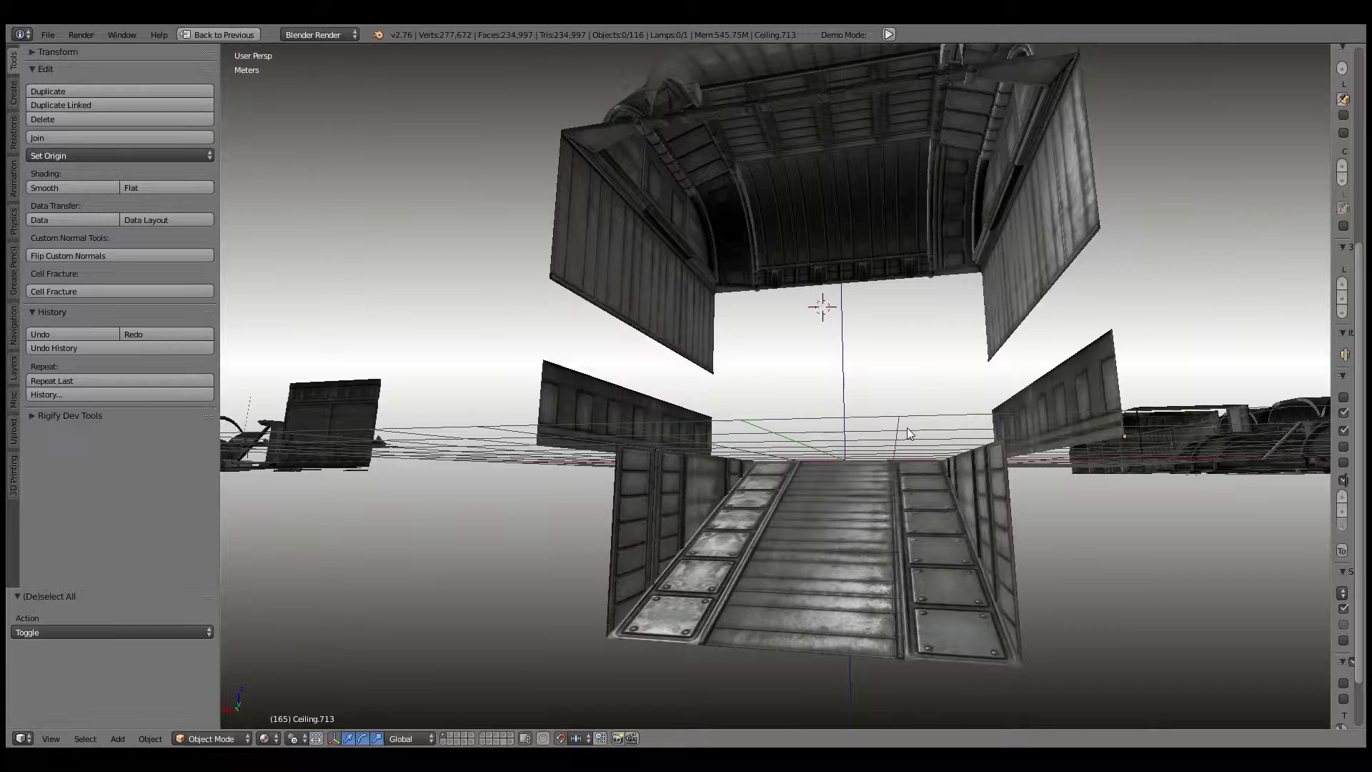
mouse_move(905, 427)
middle_mouse_down()
mouse_move(707, 472)
mouse_move(554, 462)
mouse_move(614, 483)
mouse_move(400, 491)
mouse_move(527, 444)
mouse_move(661, 423)
mouse_move(556, 457)
mouse_move(577, 406)
mouse_move(565, 389)
mouse_move(522, 387)
middle_mouse_up()
right_click(793, 408)
mouse_move(793, 408)
middle_mouse_down()
mouse_move(877, 420)
mouse_move(628, 315)
mouse_move(643, 362)
mouse_move(726, 422)
mouse_move(668, 401)
mouse_move(1070, 342)
mouse_move(1136, 371)
middle_mouse_up()
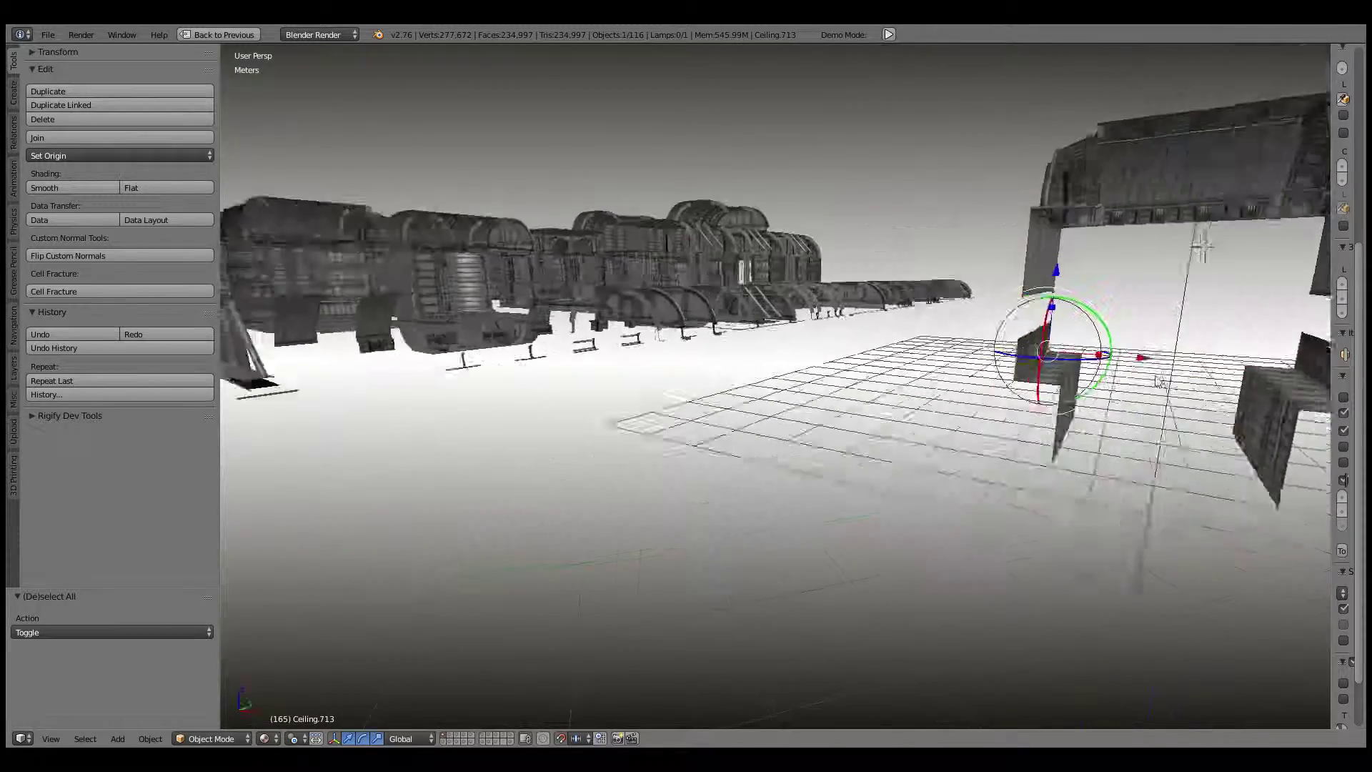
Step: Delete the stray duplicate piece
key("x")
left_click(1136, 372)
scroll(674, 336, "up", 5)
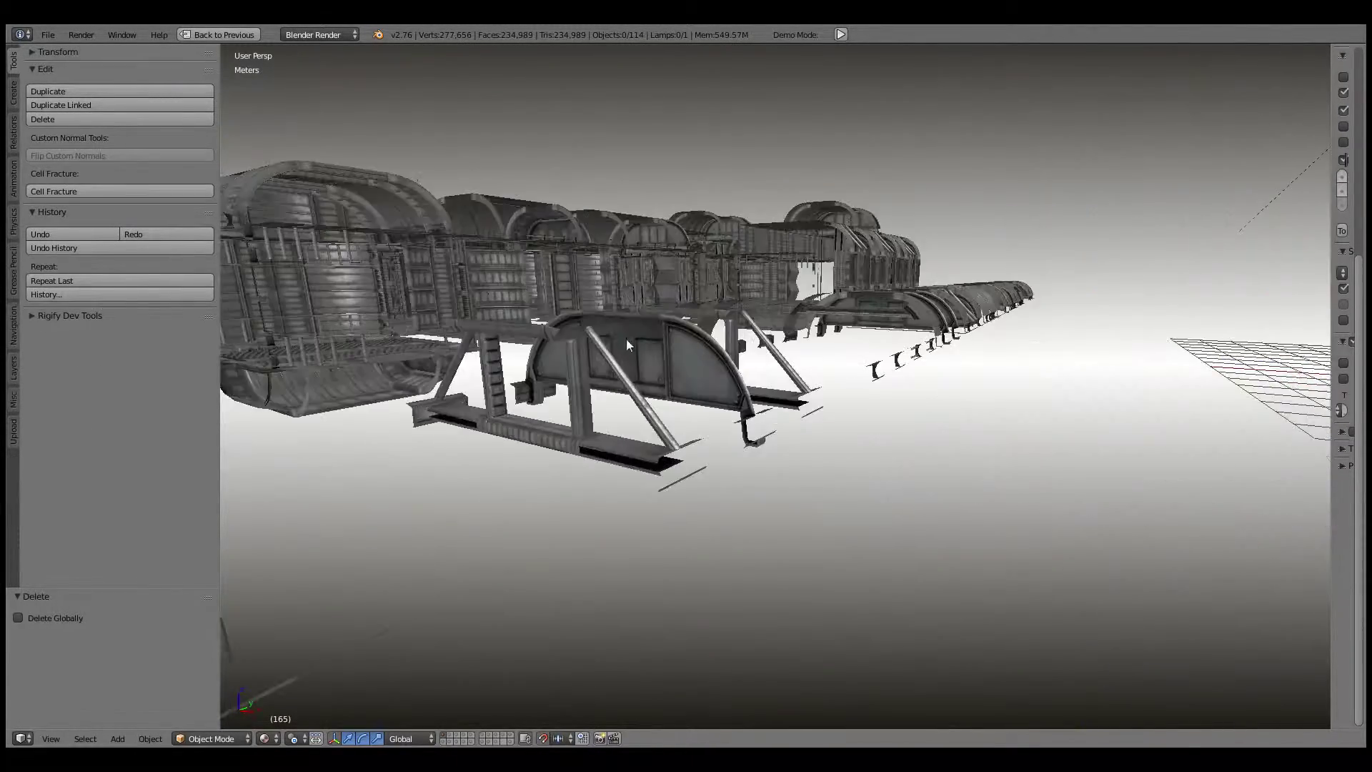
middle_click_drag(626, 337, 822, 332)
Step: Copy the curved alcove module and drop it above the corridor floor
right_click(652, 365)
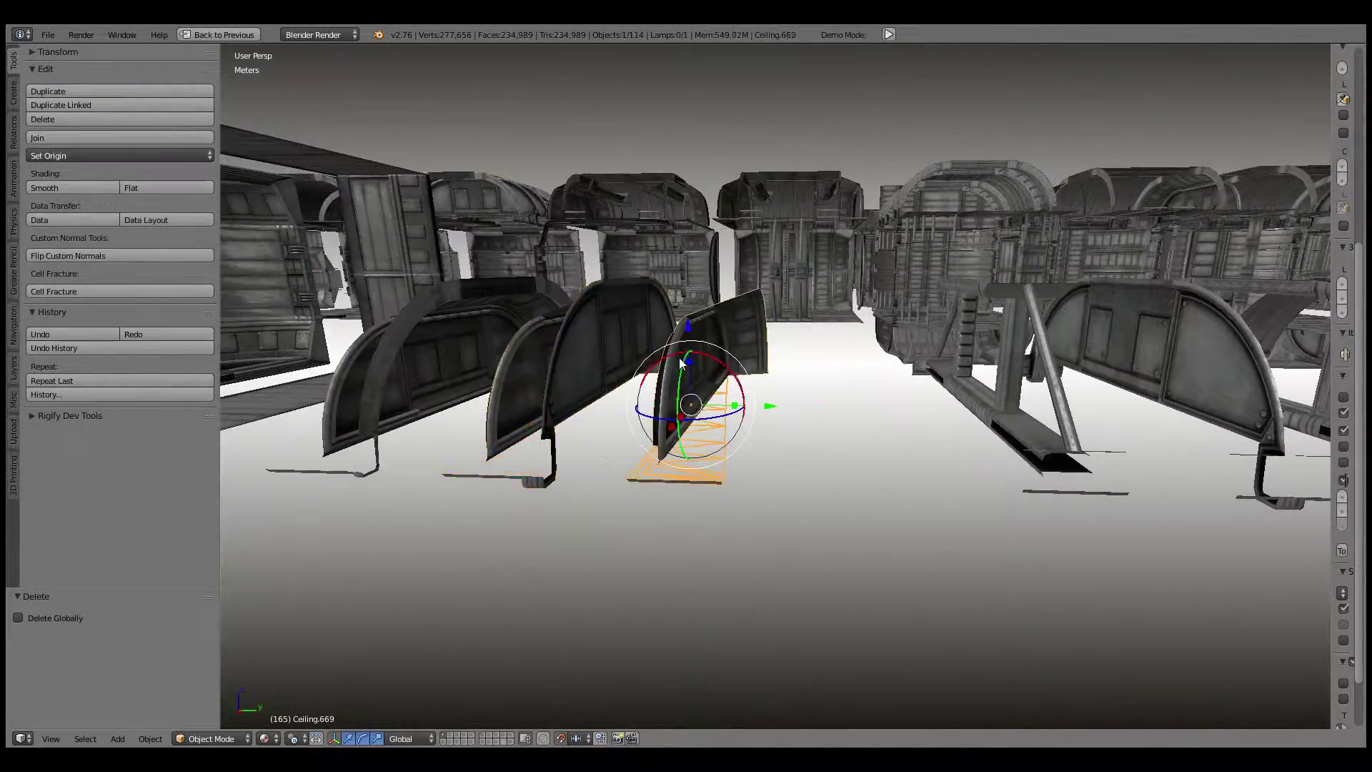
scroll(680, 364, "down", 5)
mouse_move(681, 365)
middle_mouse_down()
mouse_move(1068, 352)
mouse_move(789, 368)
mouse_move(628, 337)
middle_mouse_up()
key("shift+d")
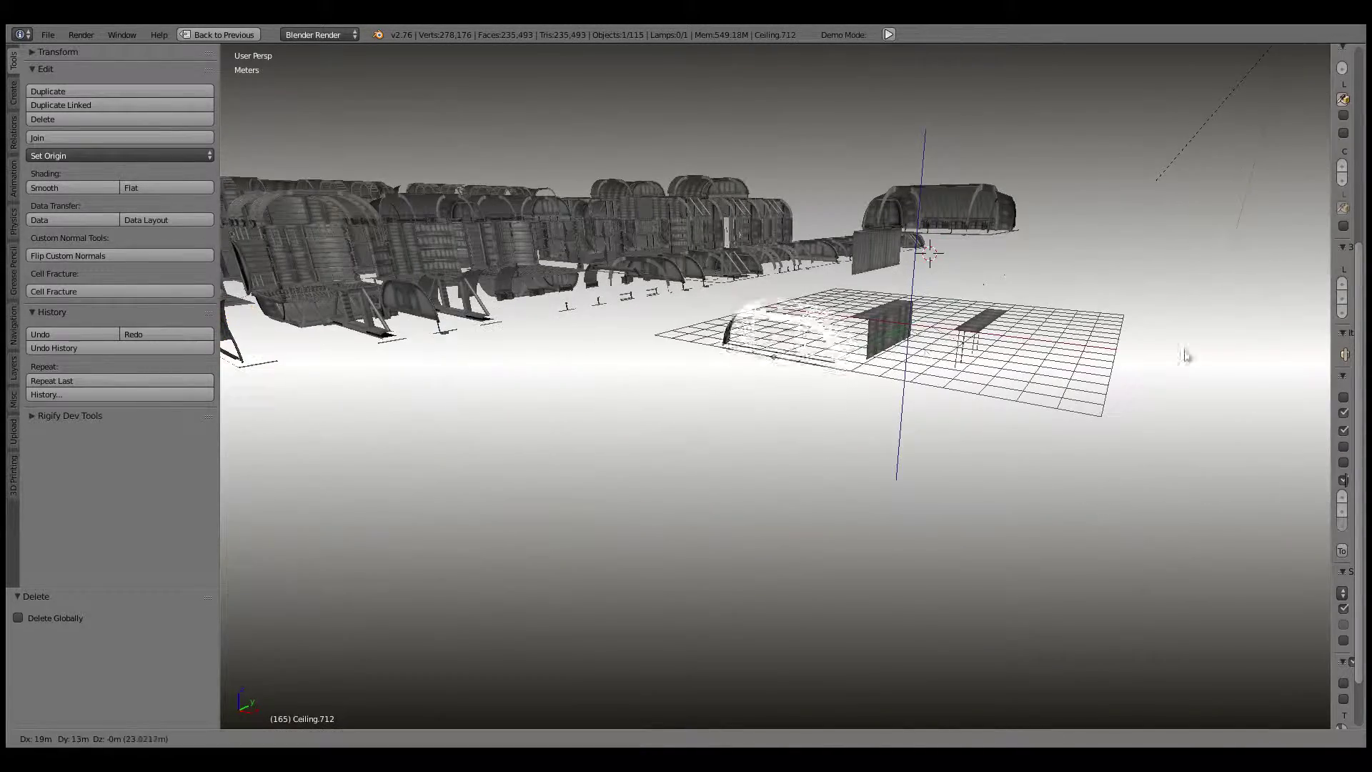
left_click(1239, 341)
mouse_move(1239, 342)
middle_mouse_down()
mouse_move(1030, 370)
mouse_move(1095, 354)
middle_mouse_up()
key("g")
left_click(1048, 342)
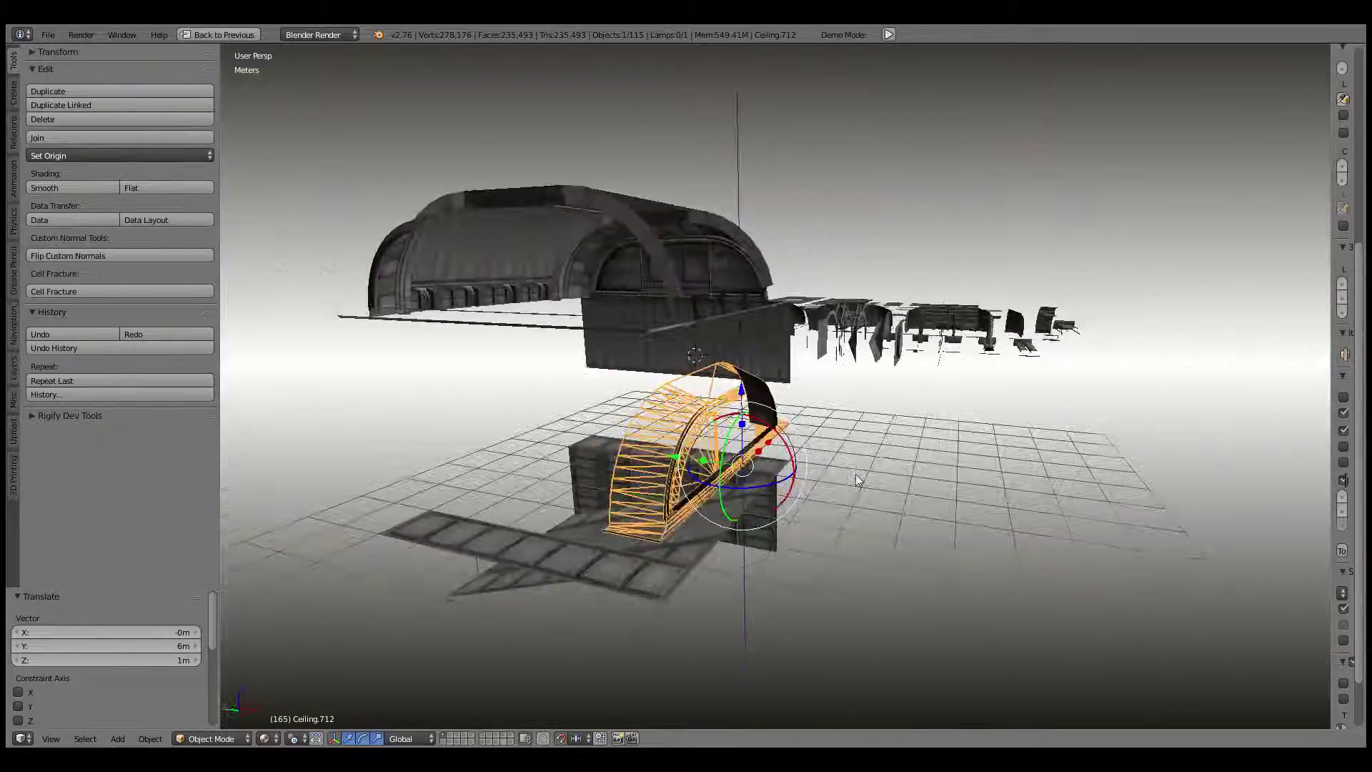
Step: Move the alcove 2 m to the side, give it a quarter turn, and shift it 1 m along Y
middle_click_drag(921, 427, 807, 467)
key("g")
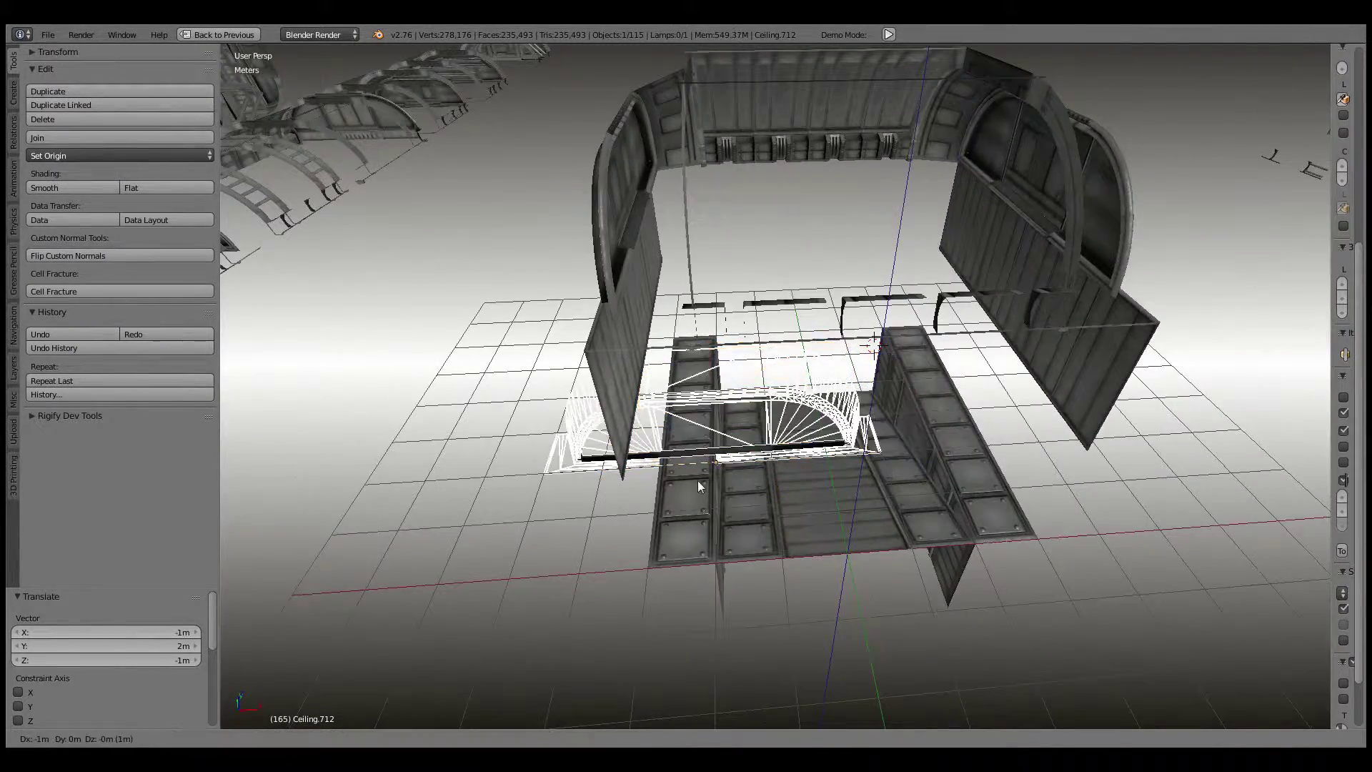
left_click(679, 477)
key("r")
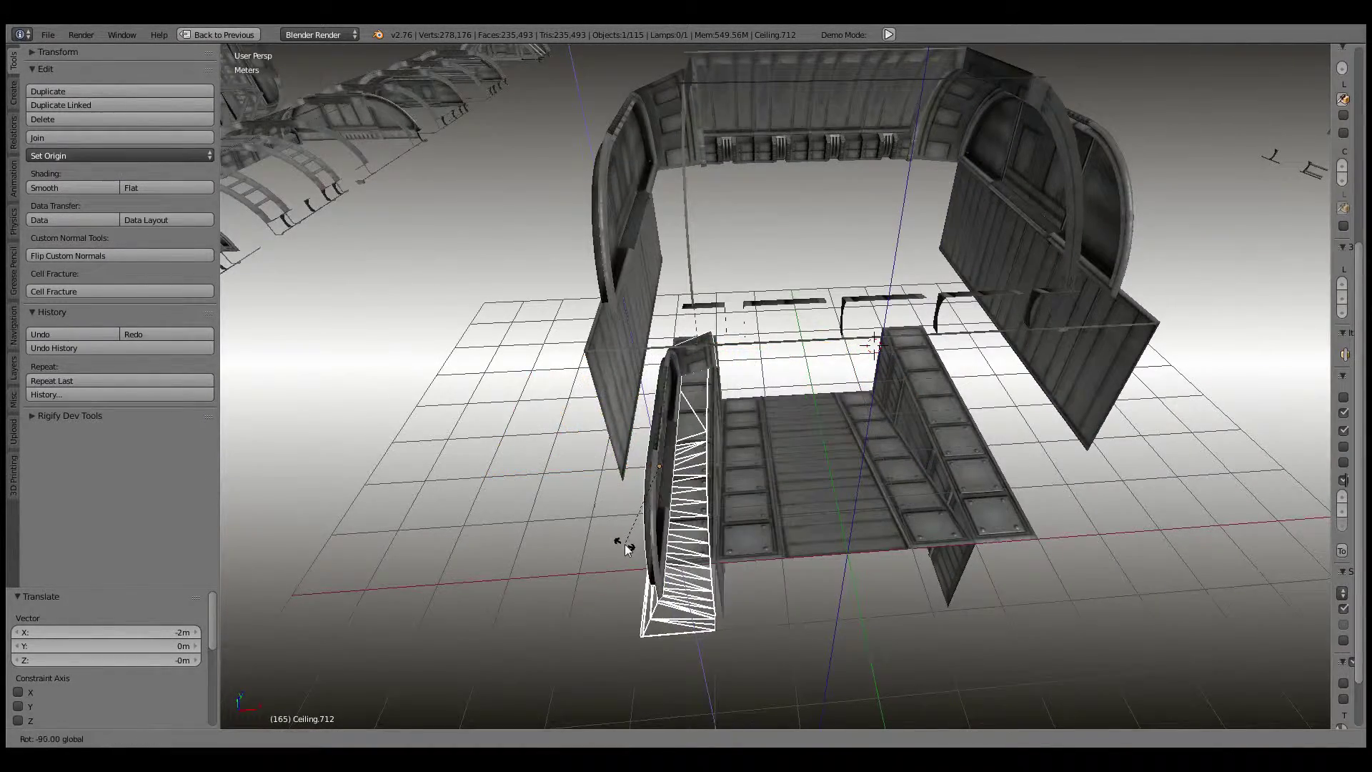
middle_click_drag(633, 526, 847, 506)
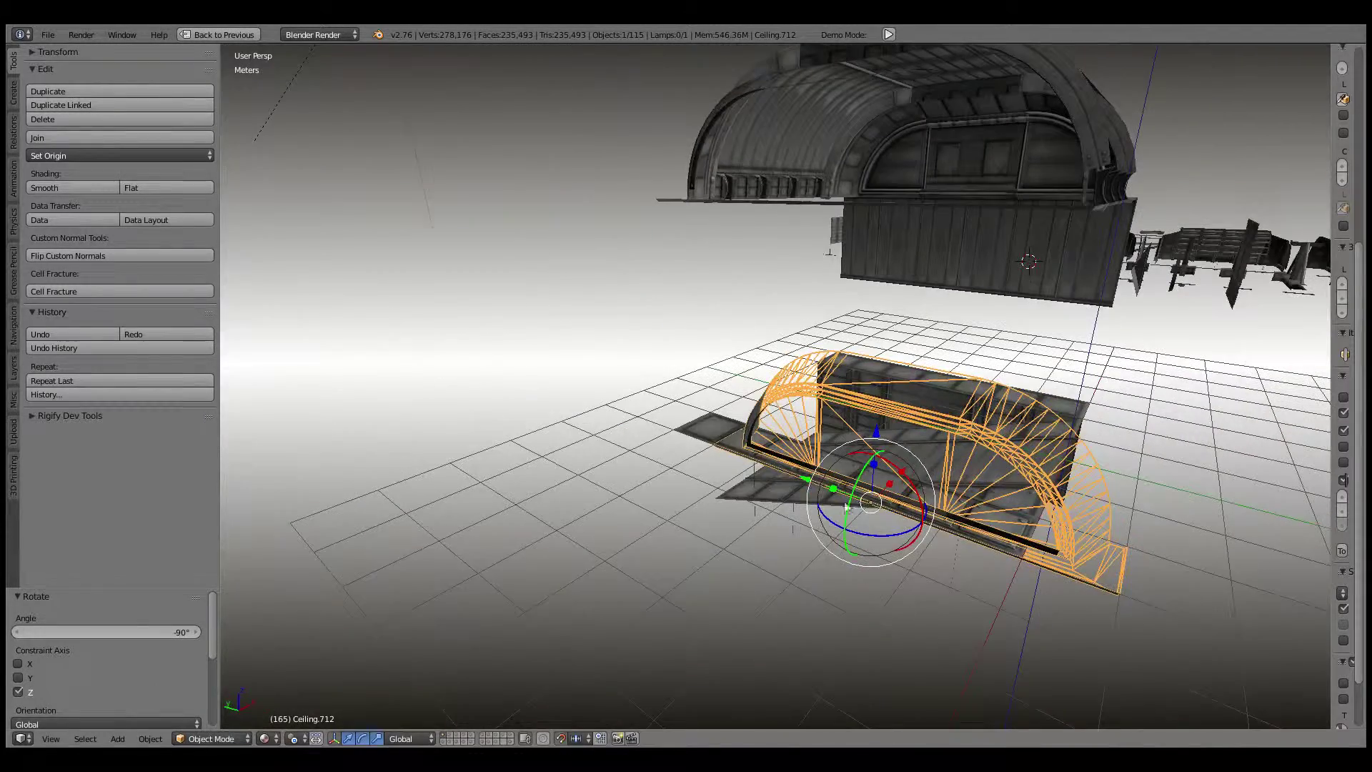
type("gy1")
key("Return")
middle_click_drag(744, 472, 710, 427)
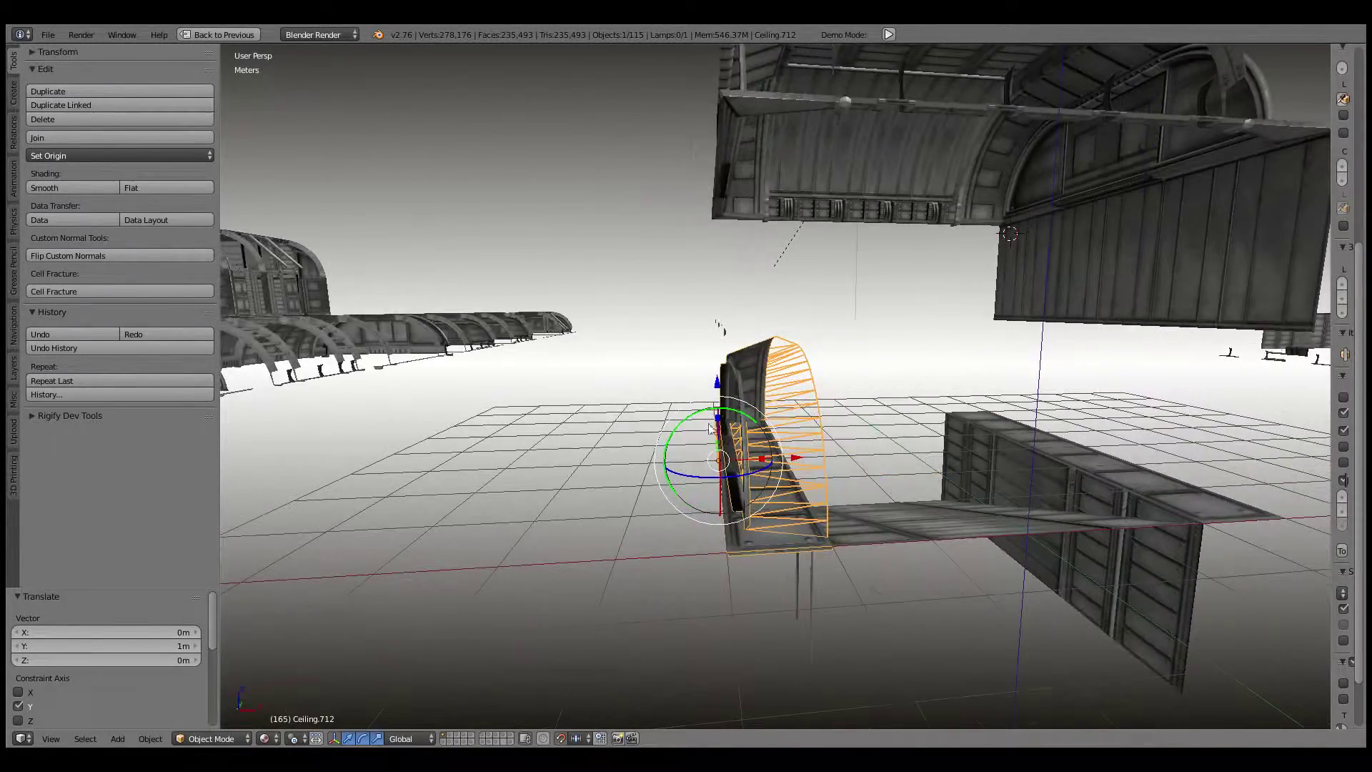
Step: Rotate the alcove upright and make a linked copy in place
key("r")
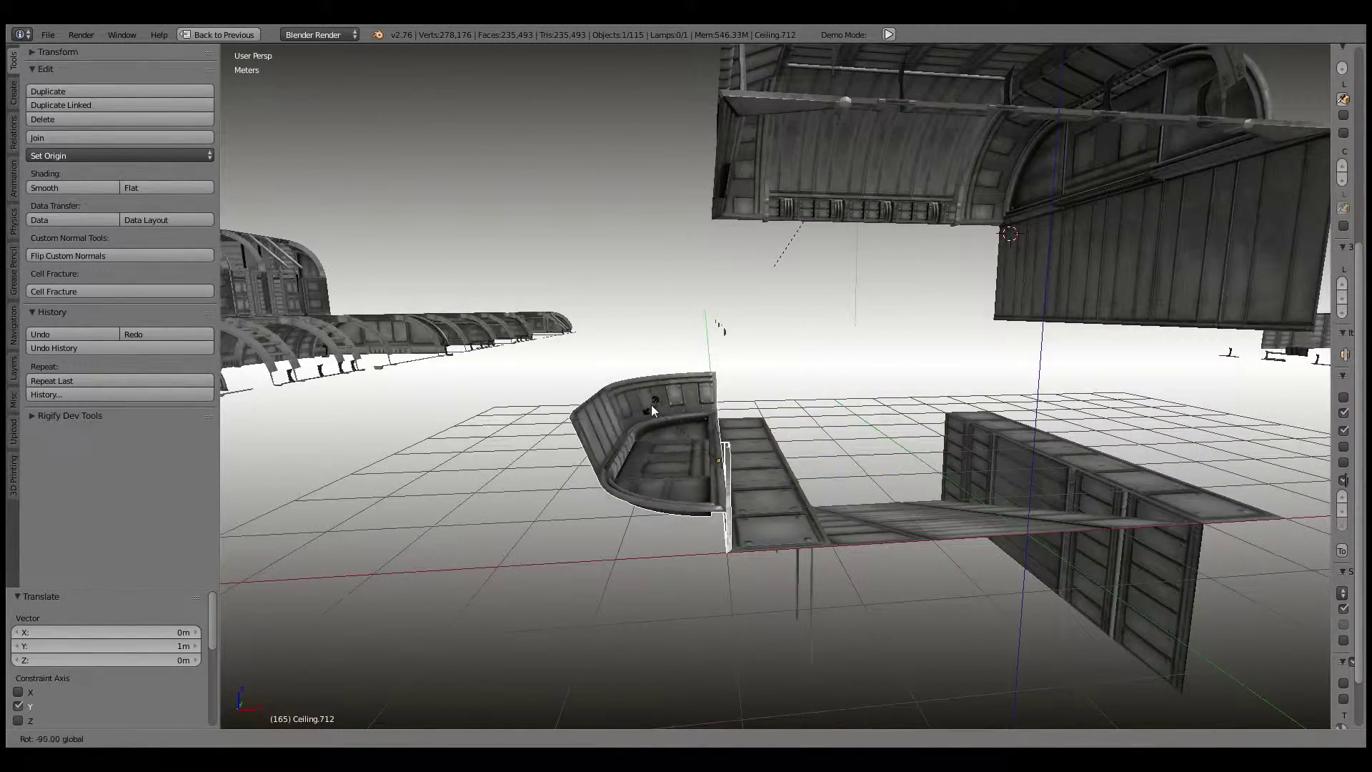
left_click(650, 405)
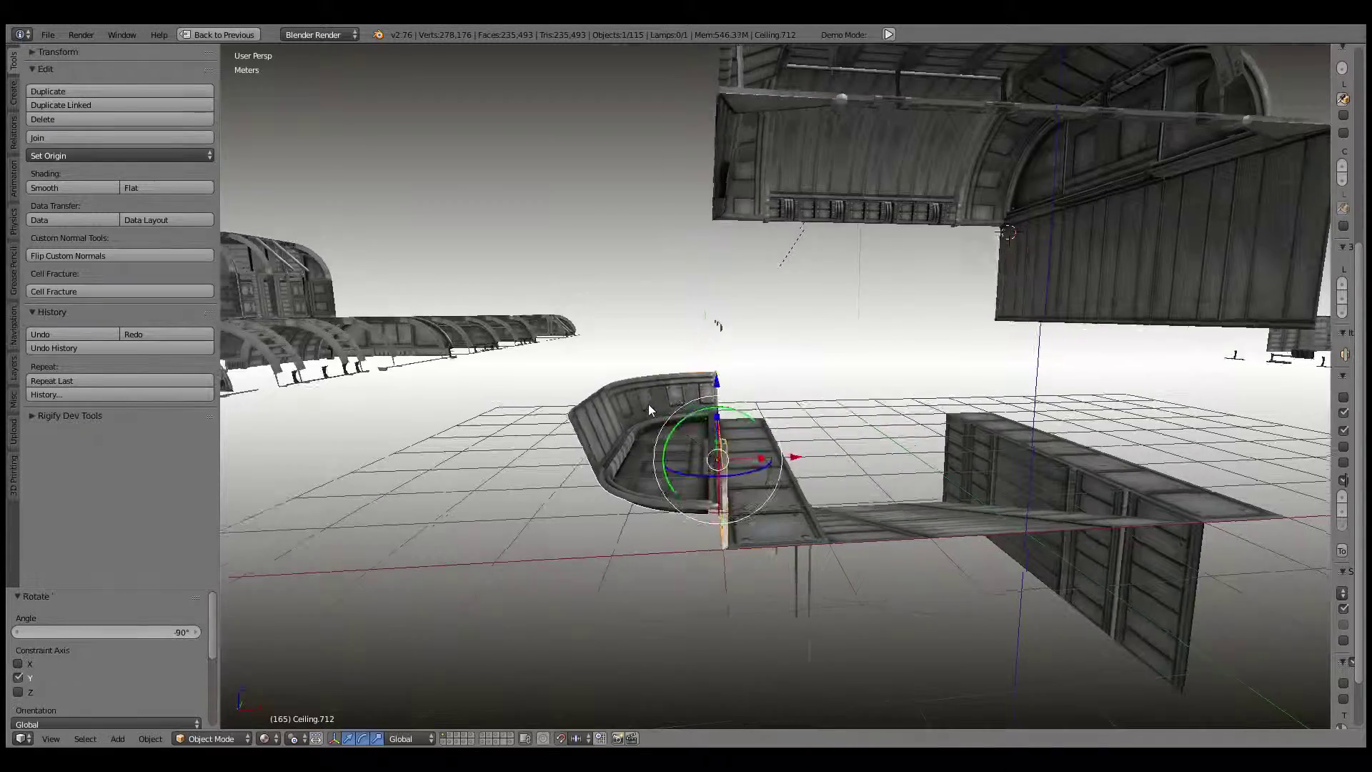
mouse_move(649, 404)
middle_mouse_down()
mouse_move(555, 404)
mouse_move(602, 400)
middle_mouse_up()
key("alt+d")
key("Escape")
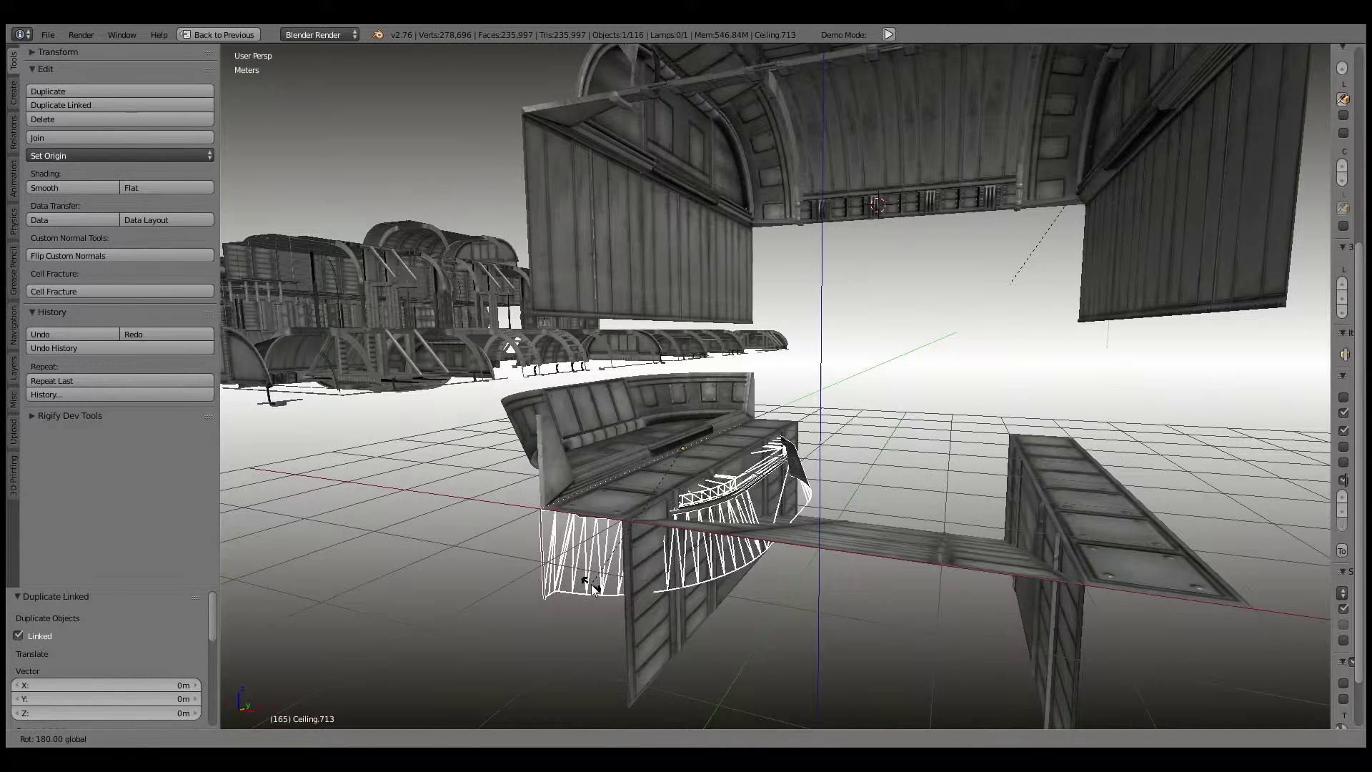
Step: Flip the alcove copy 180° about X, then add a linked copy turned 180° on the opposite wall
key("r")
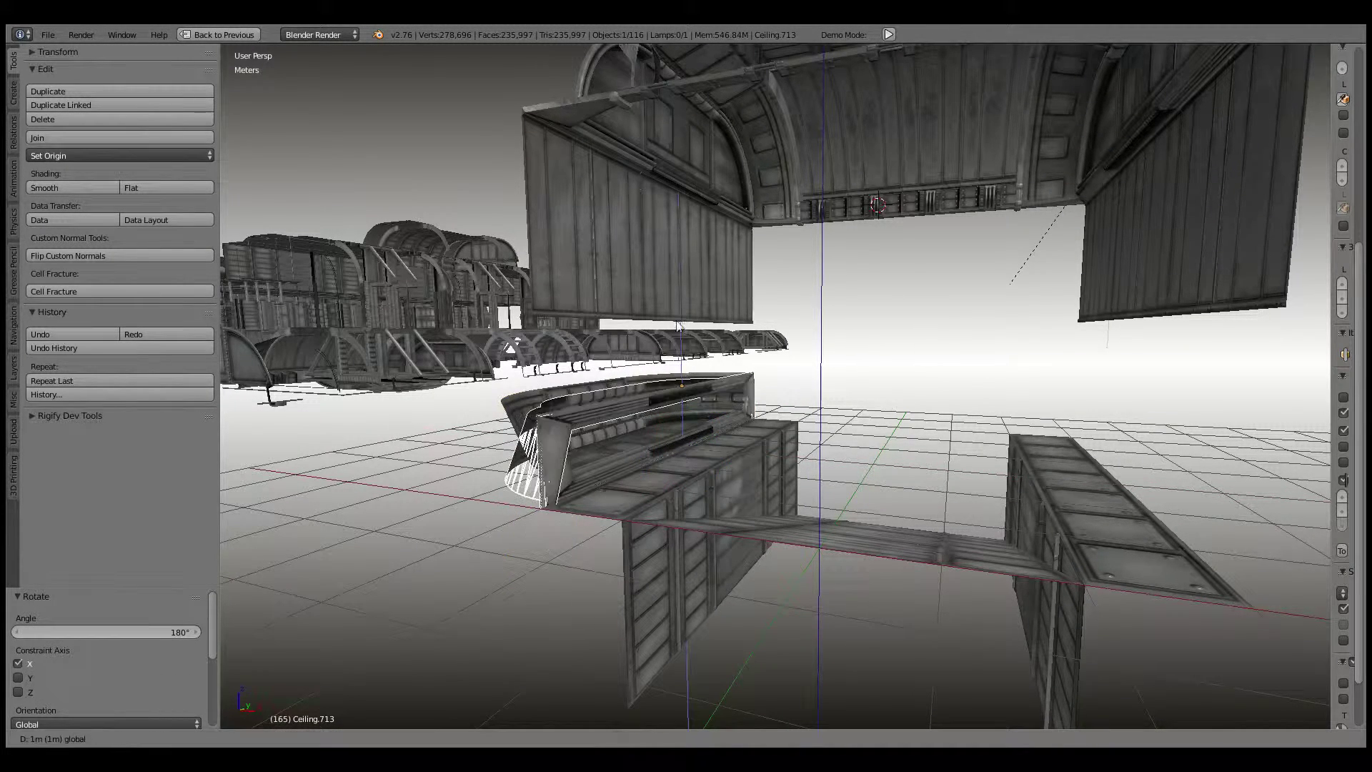
key("alt+d")
key("Escape")
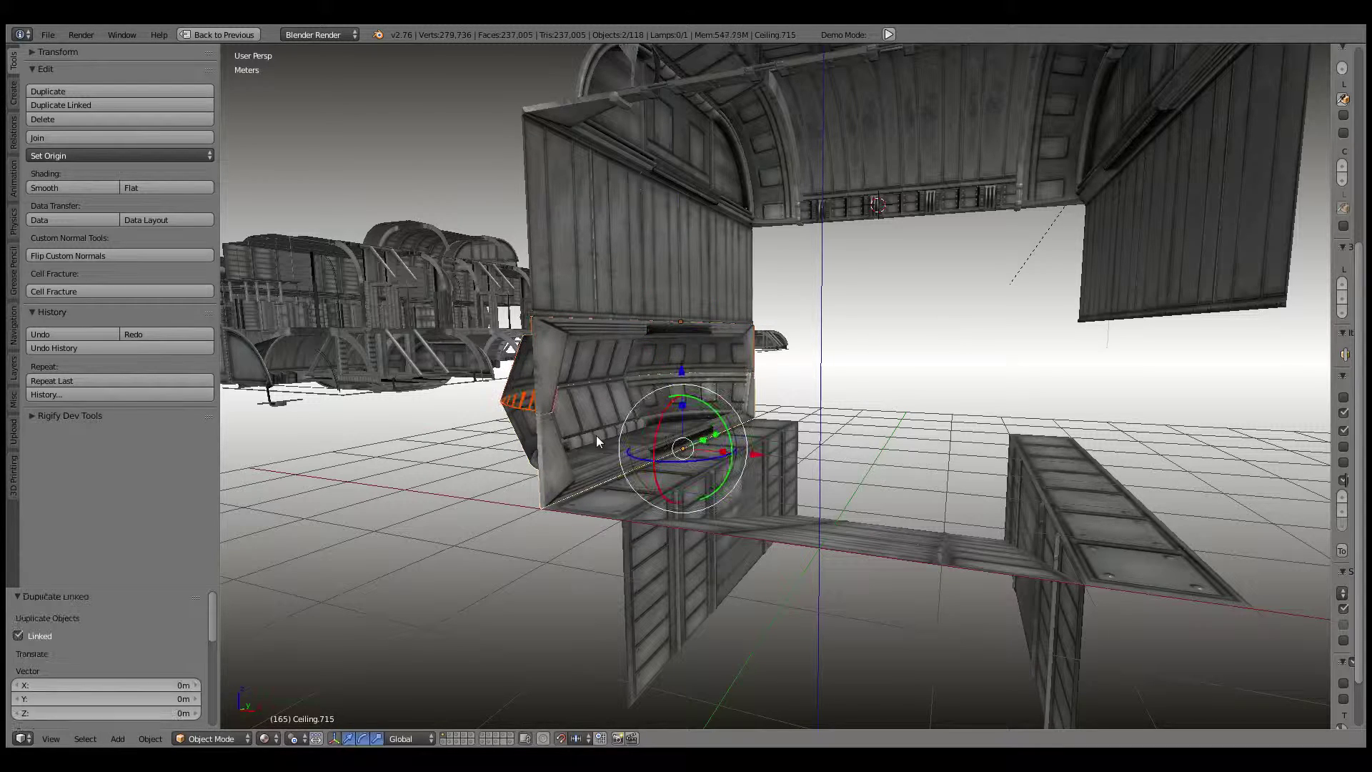
key("r")
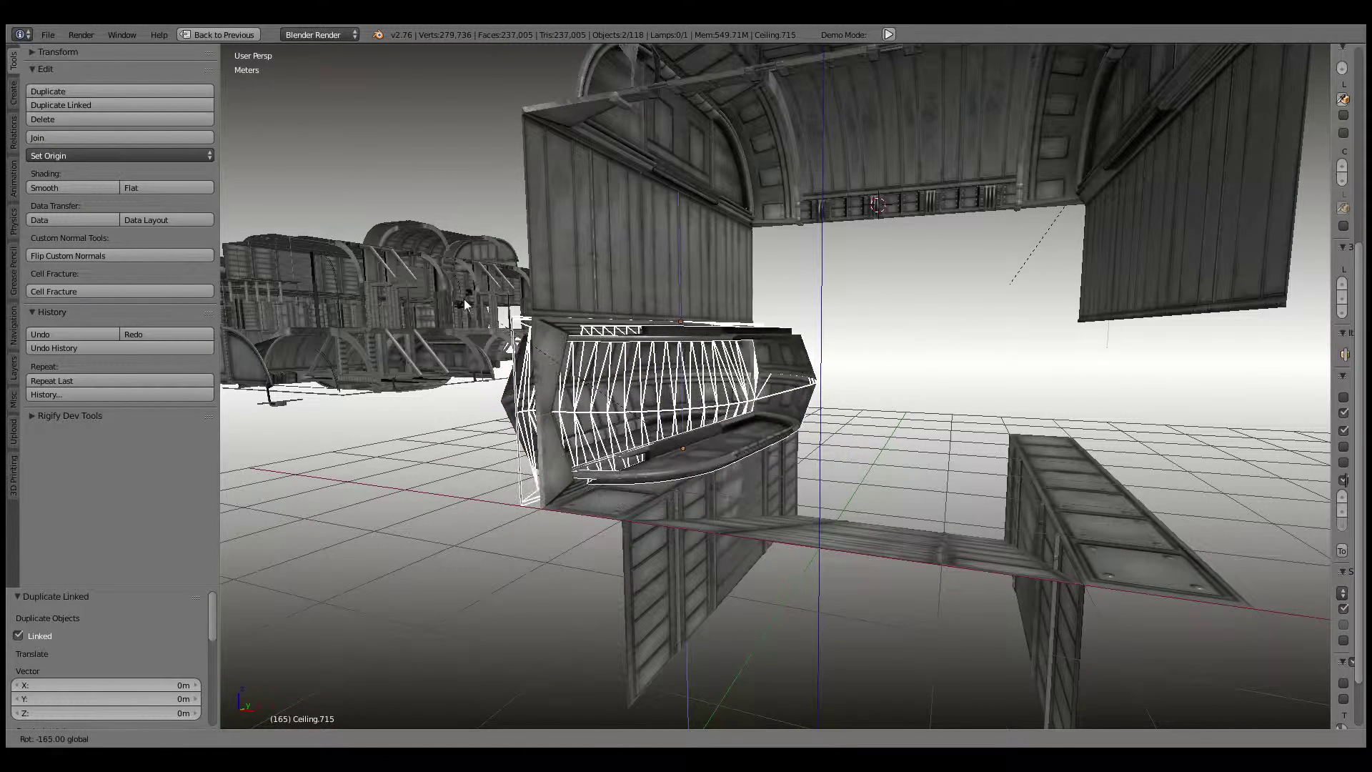
left_click(434, 318)
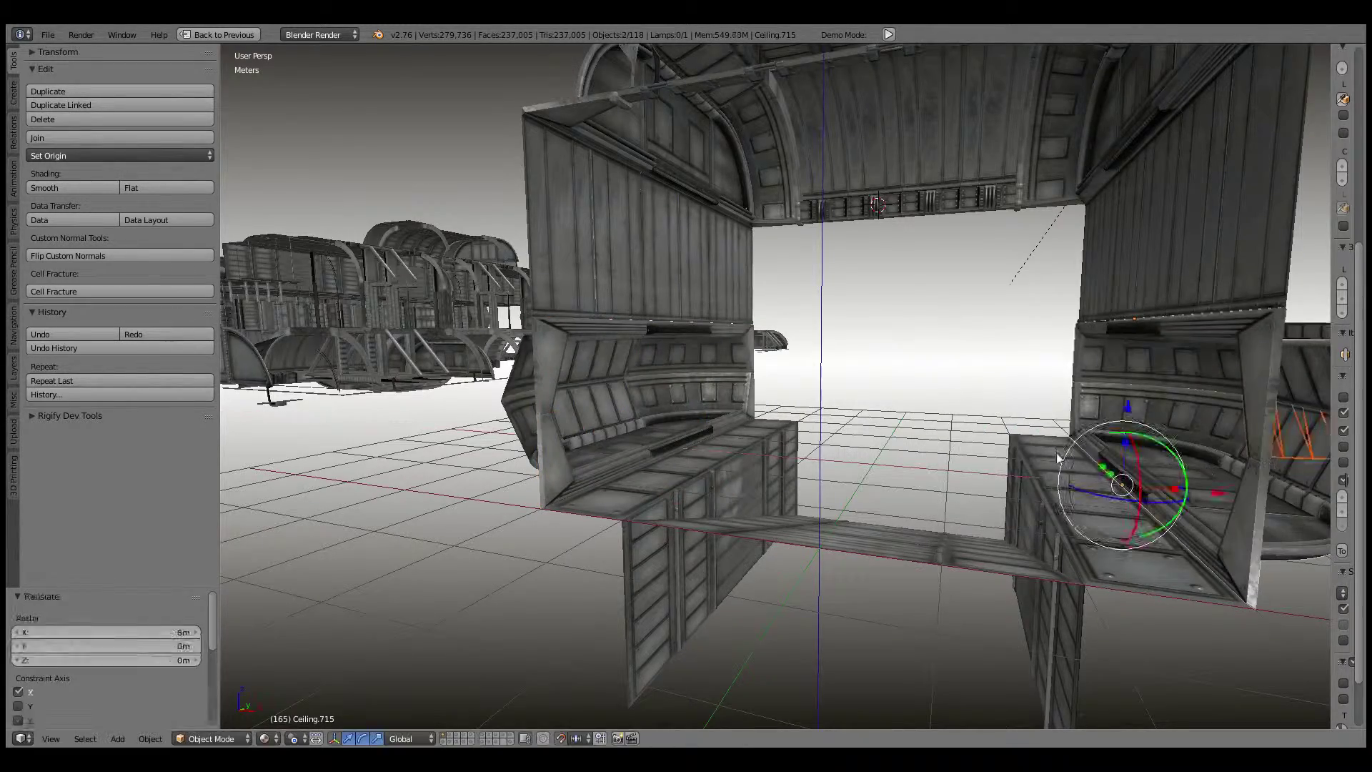
key("a")
middle_click_drag(1059, 458, 789, 482)
scroll(789, 482, "up", 5)
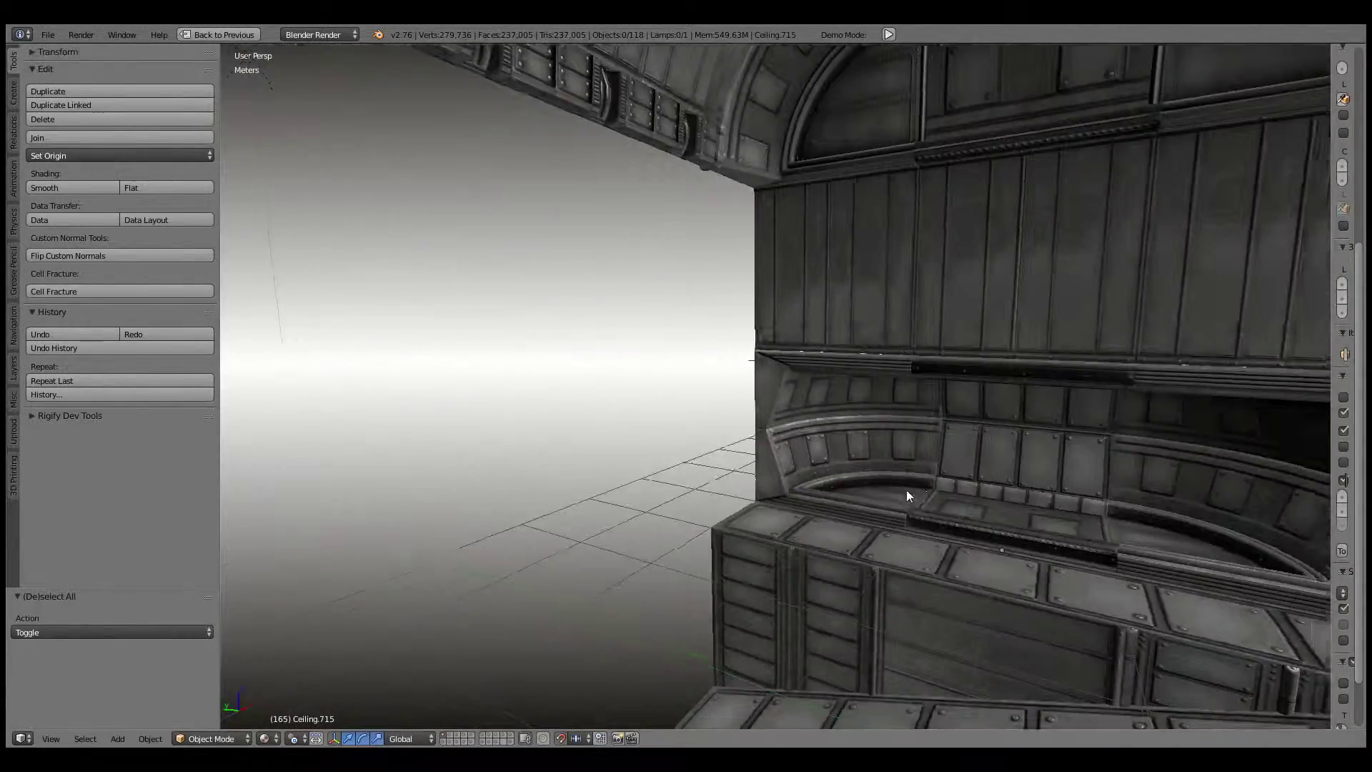
Step: Orbit around the corridor module and select its right-hand wall panel
mouse_move(906, 490)
middle_mouse_down()
mouse_move(664, 500)
mouse_move(770, 471)
middle_mouse_up()
scroll(741, 471, "up", 5)
scroll(738, 469, "up", 2)
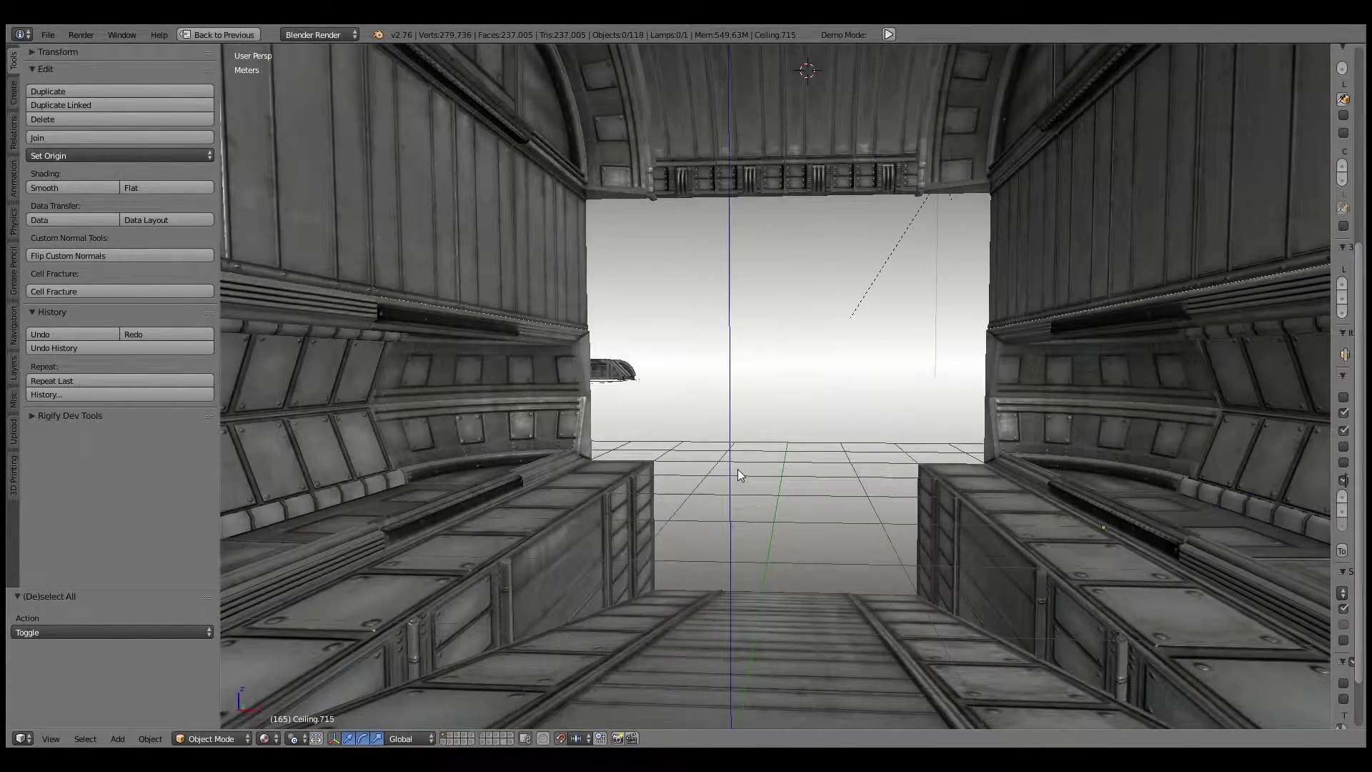
scroll(738, 469, "down", 6)
mouse_move(738, 468)
middle_mouse_down()
mouse_move(411, 474)
mouse_move(435, 470)
mouse_move(418, 465)
middle_mouse_up()
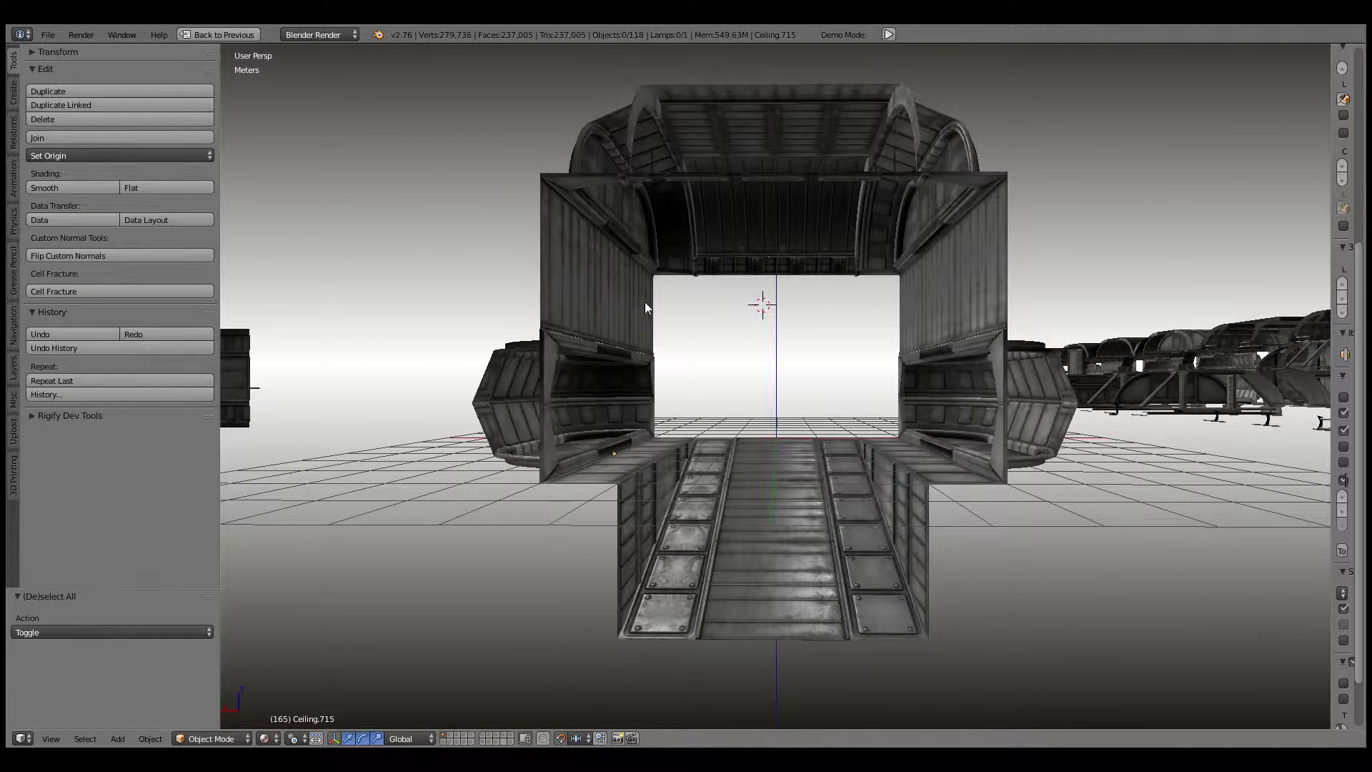
mouse_move(722, 323)
middle_mouse_down()
mouse_move(554, 336)
mouse_move(908, 342)
mouse_move(968, 322)
mouse_move(842, 291)
mouse_move(958, 318)
mouse_move(747, 358)
mouse_move(821, 371)
middle_mouse_up()
right_click(908, 342)
Step: Make a linked copy of the wall panel and turn it 90° about Z
key("alt+d")
key("Escape")
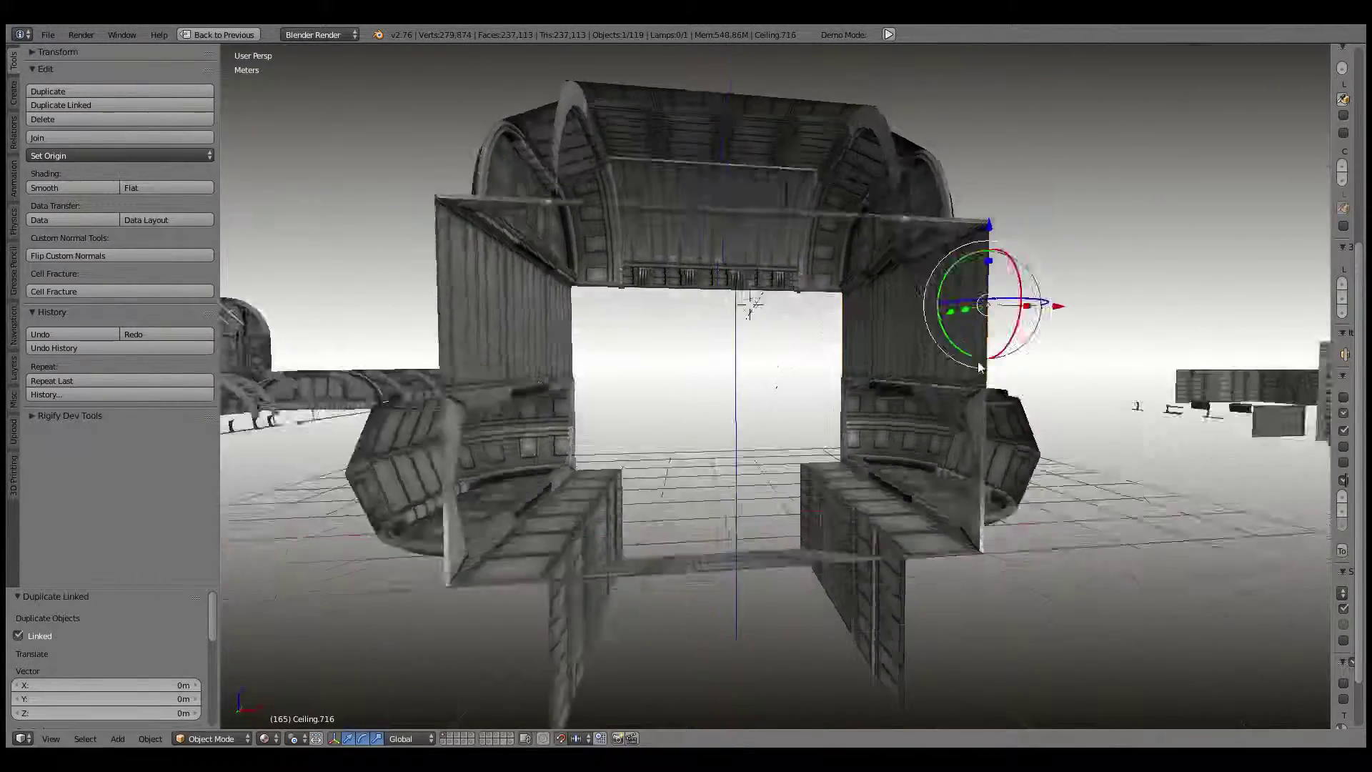
middle_click_drag(984, 329, 1034, 551)
key("r")
key("z")
key("9")
key("0")
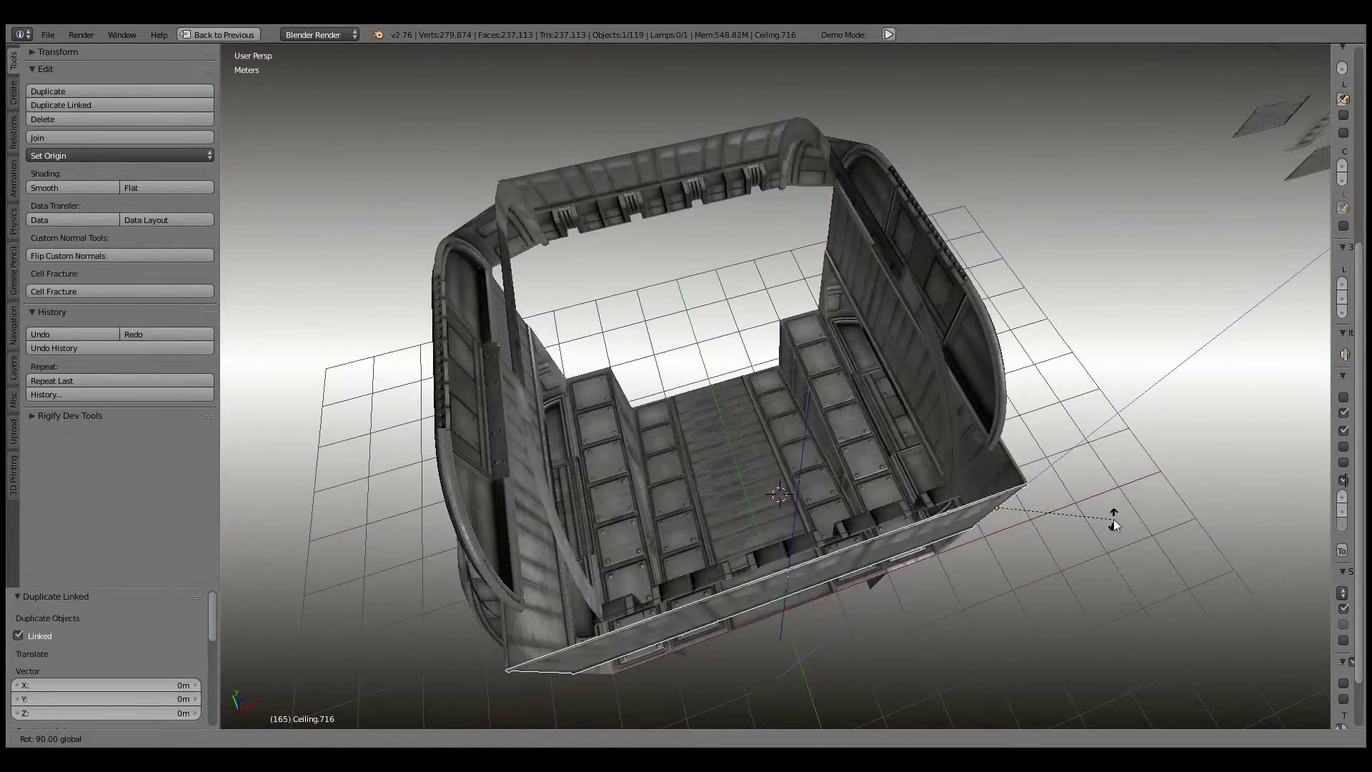
key("Return")
Step: Move the copied panel 6 m along Y so it stands across the module's end
middle_click_drag(1114, 519, 962, 304)
key("g")
key("y")
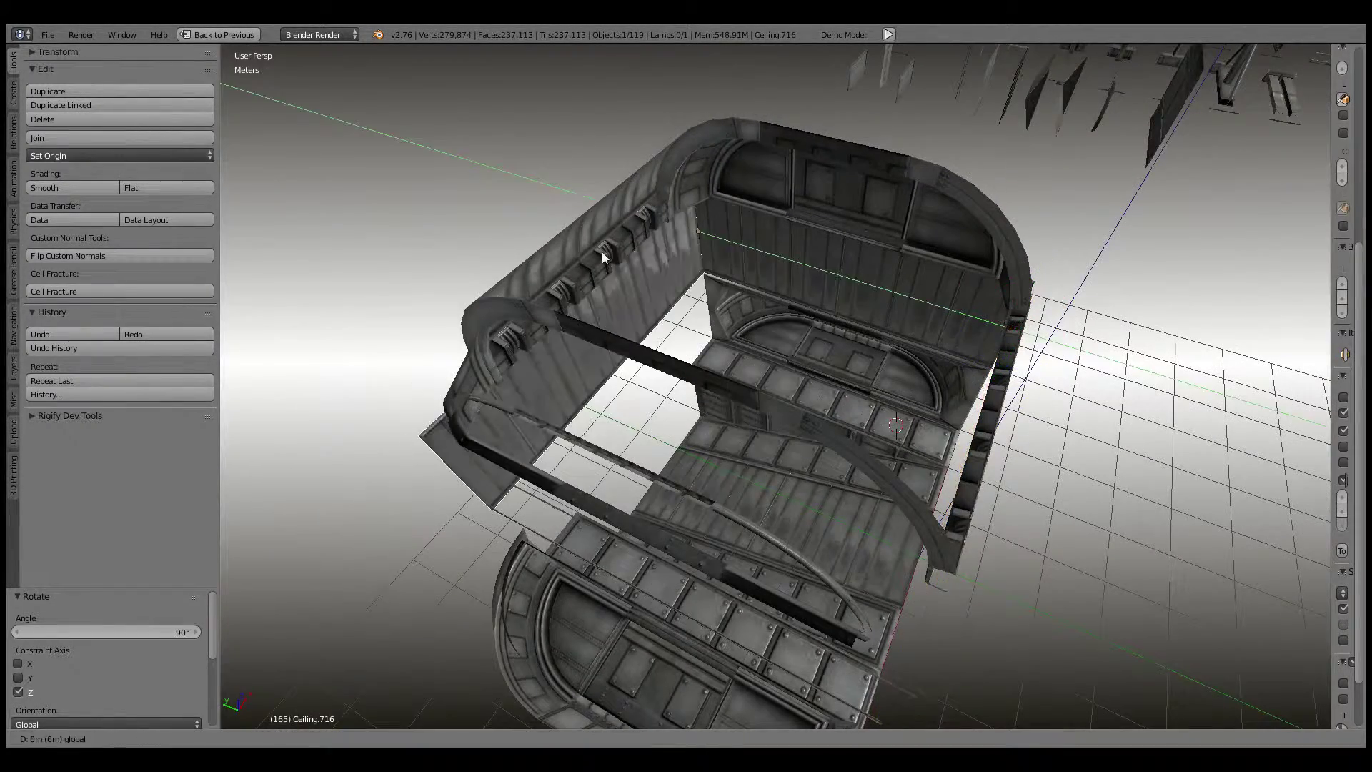
mouse_move(658, 390)
middle_mouse_down()
mouse_move(846, 372)
mouse_move(726, 290)
middle_mouse_up()
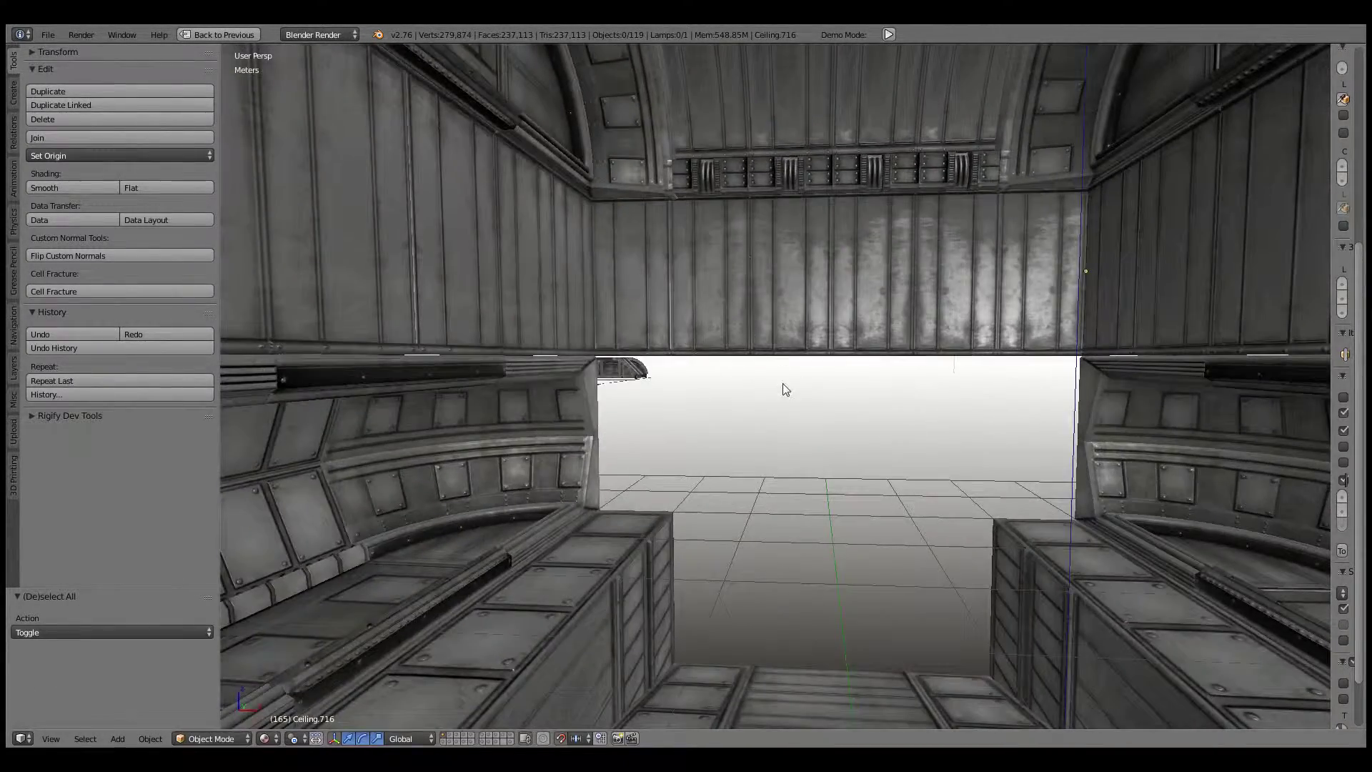
scroll(782, 383, "up", 3)
Step: Inspect the module's floor and crates from inside the room
mouse_move(785, 388)
middle_mouse_down()
mouse_move(1020, 353)
mouse_move(763, 405)
mouse_move(799, 279)
mouse_move(794, 344)
middle_mouse_up()
scroll(774, 312, "down", 5)
scroll(774, 312, "up", 5)
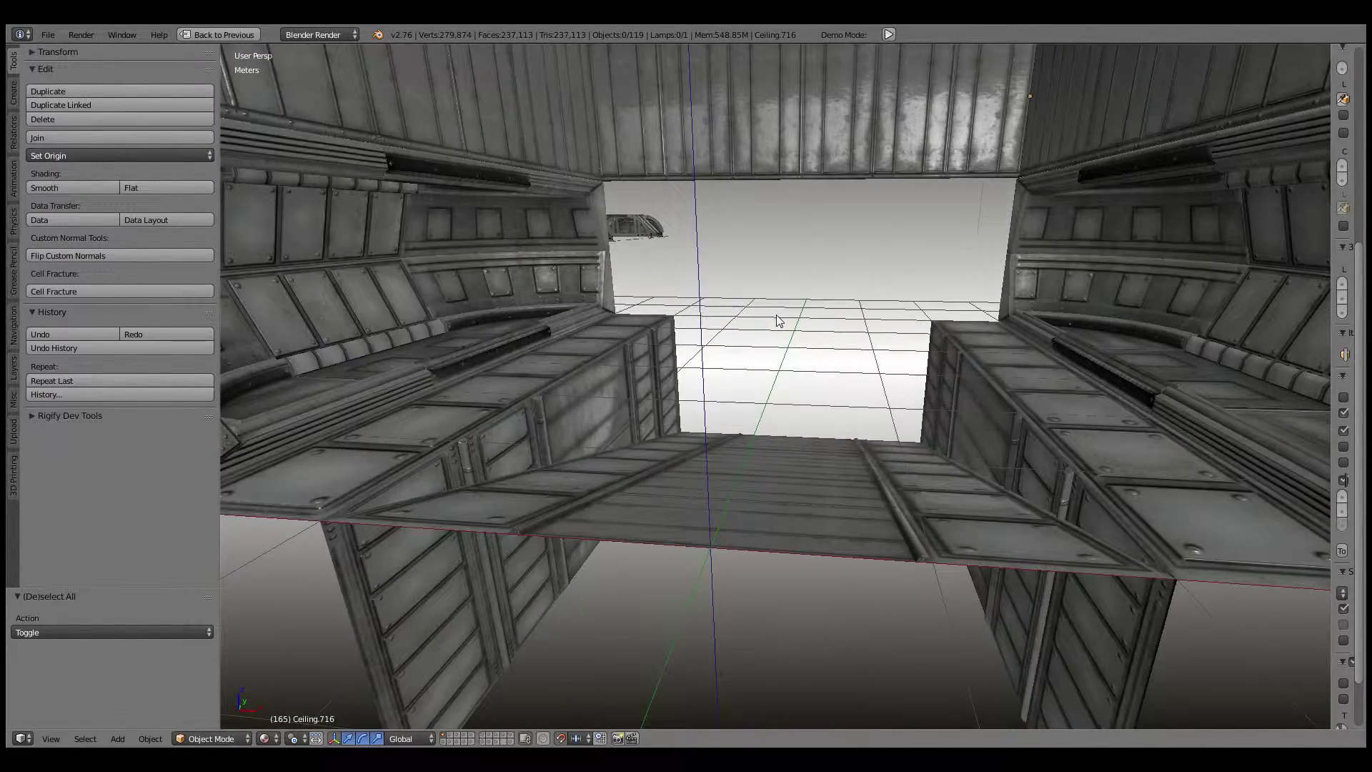
scroll(779, 320, "down", 4)
scroll(779, 320, "down", 1)
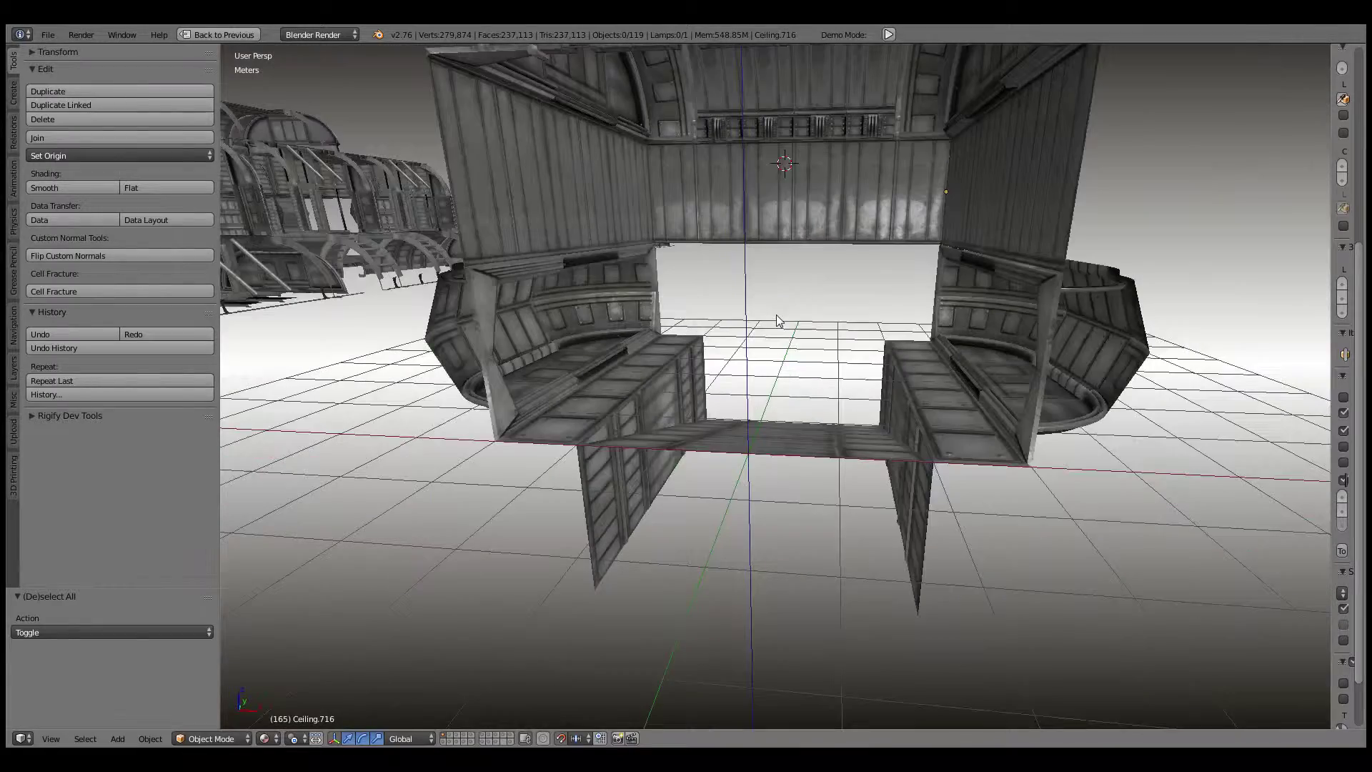
Step: Inspect the module from underneath and from a low angle
mouse_move(718, 315)
middle_mouse_down()
mouse_move(821, 386)
mouse_move(714, 428)
mouse_move(618, 356)
mouse_move(564, 380)
mouse_move(744, 453)
mouse_move(585, 512)
mouse_move(857, 472)
mouse_move(852, 496)
mouse_move(705, 423)
mouse_move(599, 469)
mouse_move(707, 477)
mouse_move(951, 453)
mouse_move(804, 414)
mouse_move(769, 479)
mouse_move(786, 407)
mouse_move(941, 379)
mouse_move(1099, 395)
mouse_move(879, 236)
mouse_move(769, 446)
middle_mouse_up()
scroll(612, 410, "up", 3)
scroll(787, 413, "down", 2)
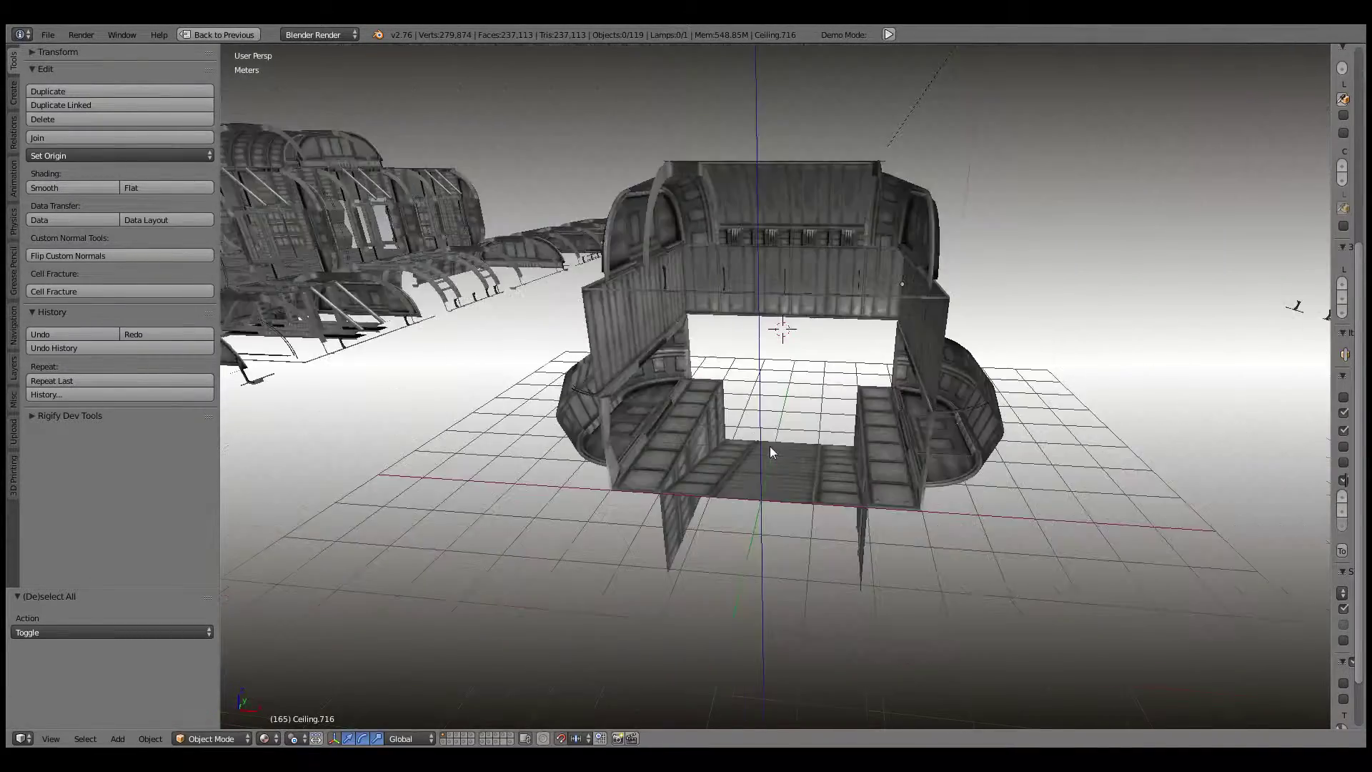
scroll(770, 446, "down", 2)
mouse_move(650, 441)
middle_mouse_down()
mouse_move(705, 454)
mouse_move(680, 491)
mouse_move(682, 448)
mouse_move(754, 465)
mouse_move(894, 462)
mouse_move(782, 486)
mouse_move(1002, 460)
mouse_move(950, 400)
mouse_move(908, 429)
mouse_move(934, 434)
mouse_move(689, 418)
middle_mouse_up()
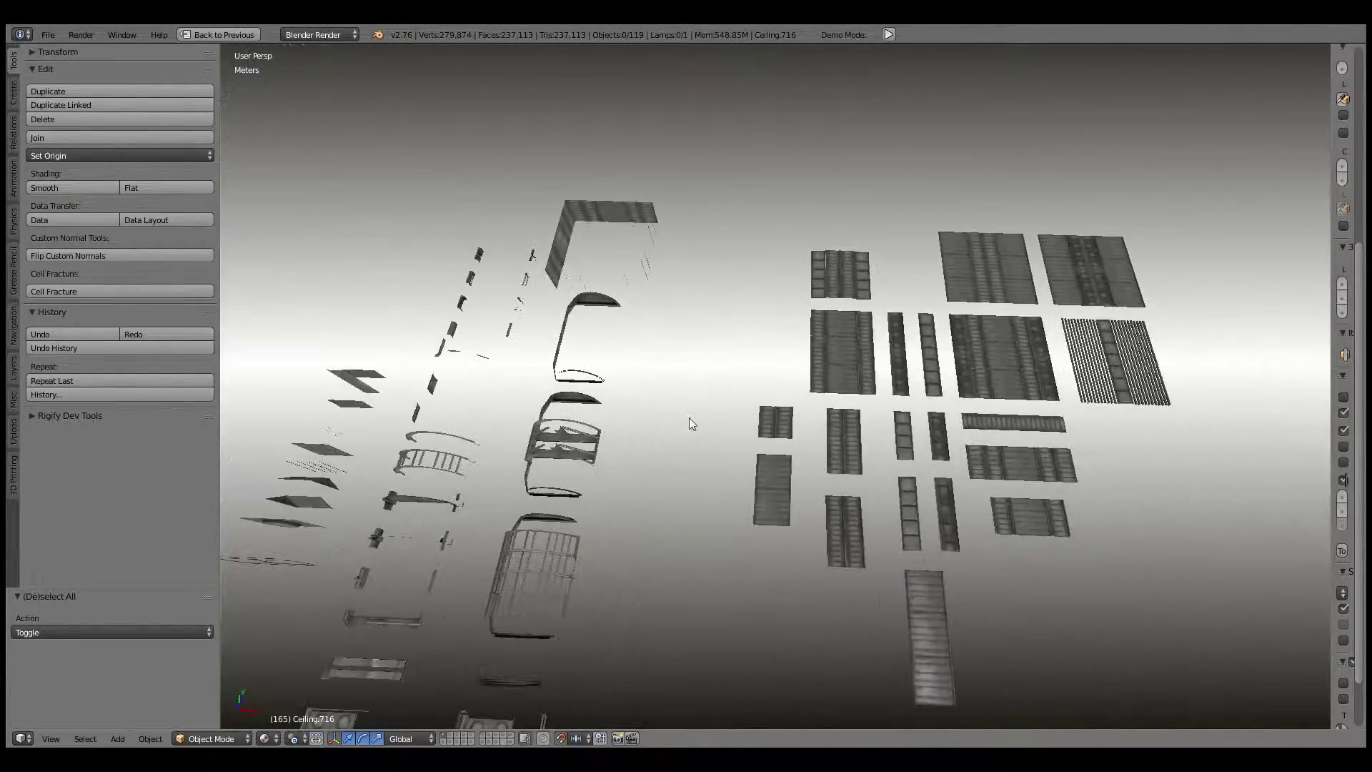
right_click(785, 423)
mouse_move(785, 423)
middle_mouse_down()
mouse_move(716, 453)
mouse_move(764, 442)
mouse_move(1049, 461)
mouse_move(971, 378)
mouse_move(778, 394)
mouse_move(1038, 382)
mouse_move(745, 429)
middle_mouse_up()
key("KP_7")
right_click(777, 395)
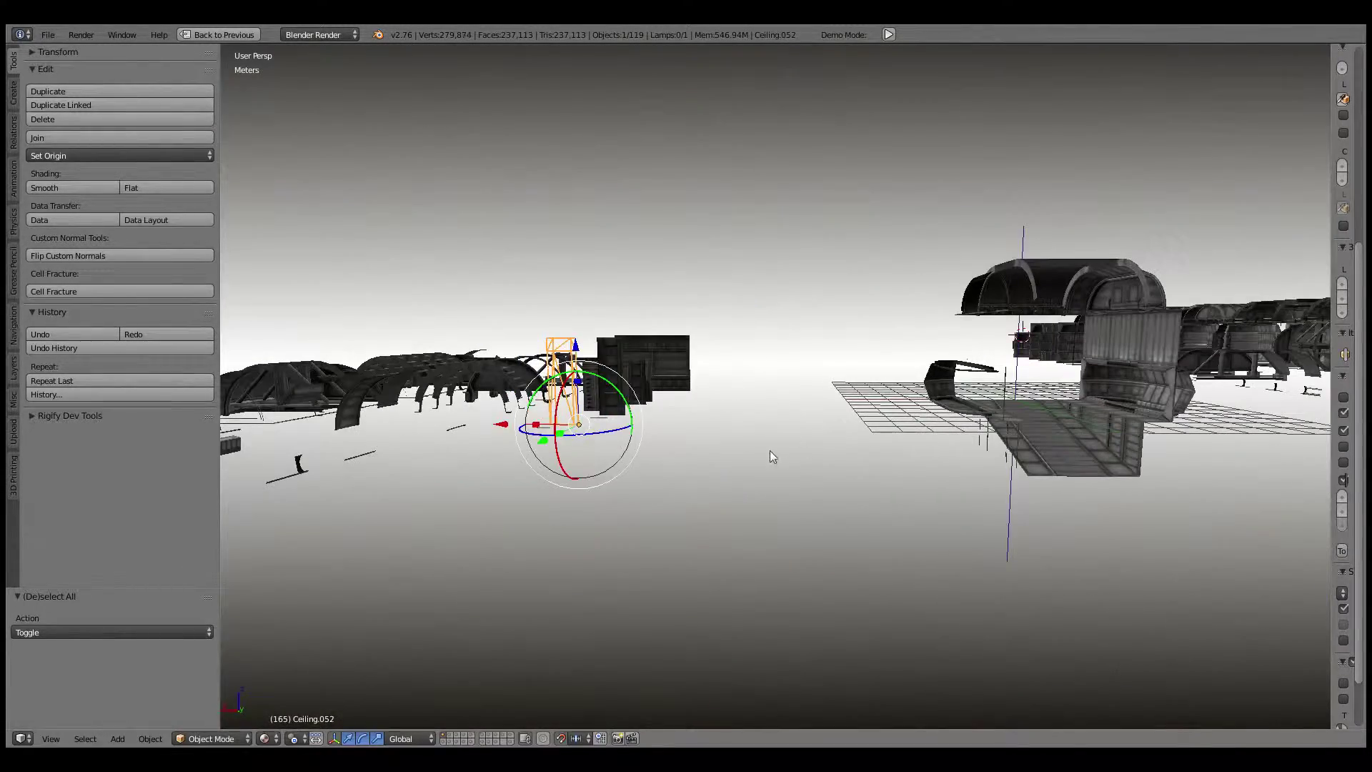
left_click(1165, 516)
mouse_move(1035, 510)
middle_mouse_down()
mouse_move(833, 513)
mouse_move(772, 499)
mouse_move(848, 444)
mouse_move(908, 600)
middle_mouse_up()
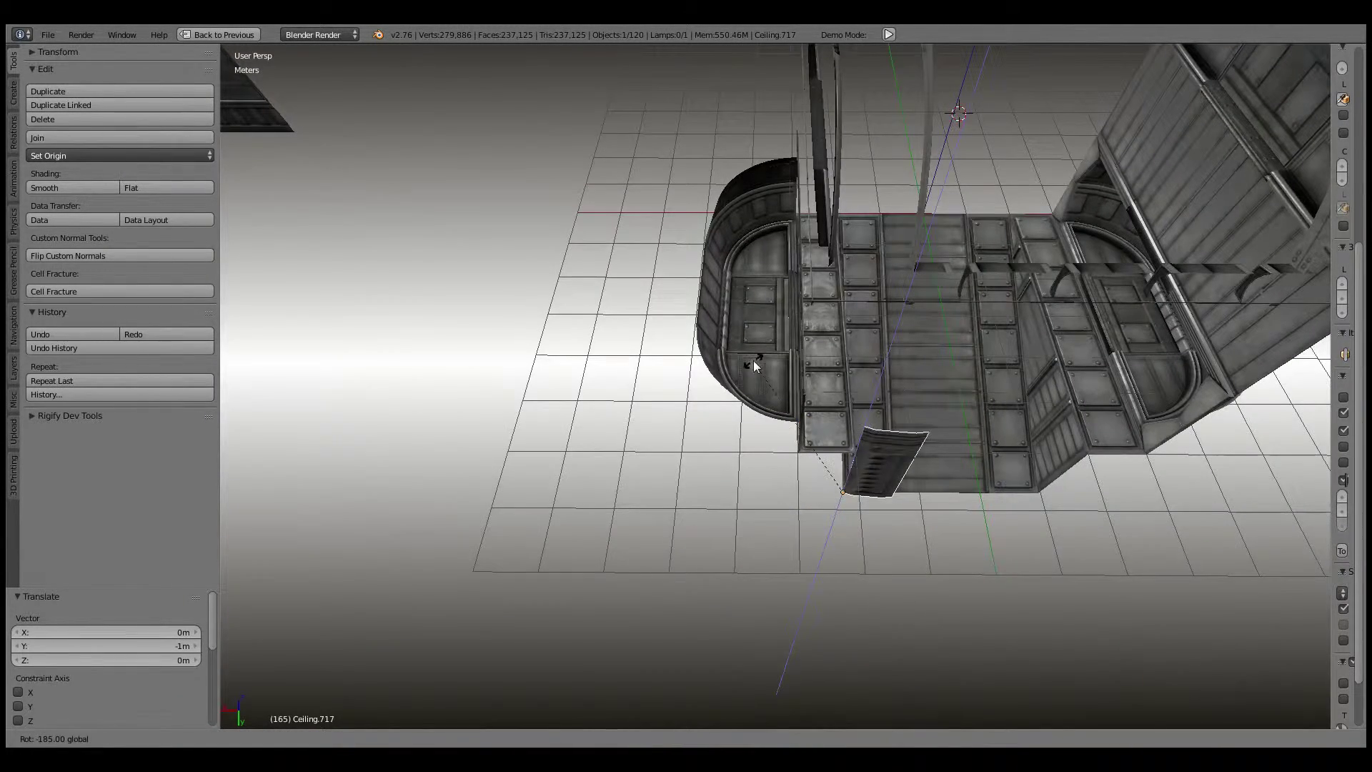
left_click(740, 376)
mouse_move(740, 376)
middle_mouse_down()
mouse_move(817, 322)
mouse_move(800, 367)
mouse_move(798, 513)
middle_mouse_up()
key("a")
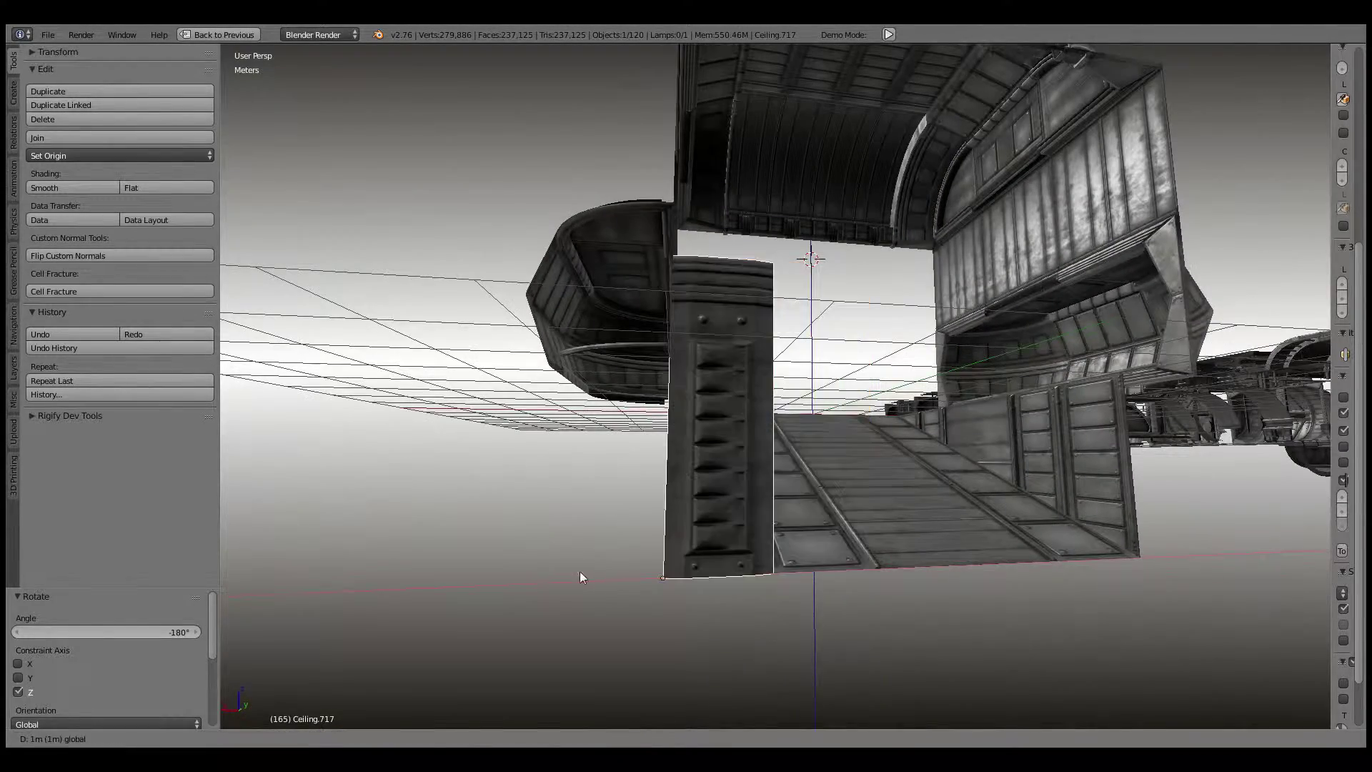
key("a")
mouse_move(580, 572)
middle_mouse_down()
mouse_move(799, 470)
mouse_move(707, 479)
mouse_move(711, 499)
mouse_move(756, 319)
mouse_move(746, 349)
mouse_move(648, 339)
middle_mouse_up()
key("a")
middle_click_drag(701, 270, 696, 264)
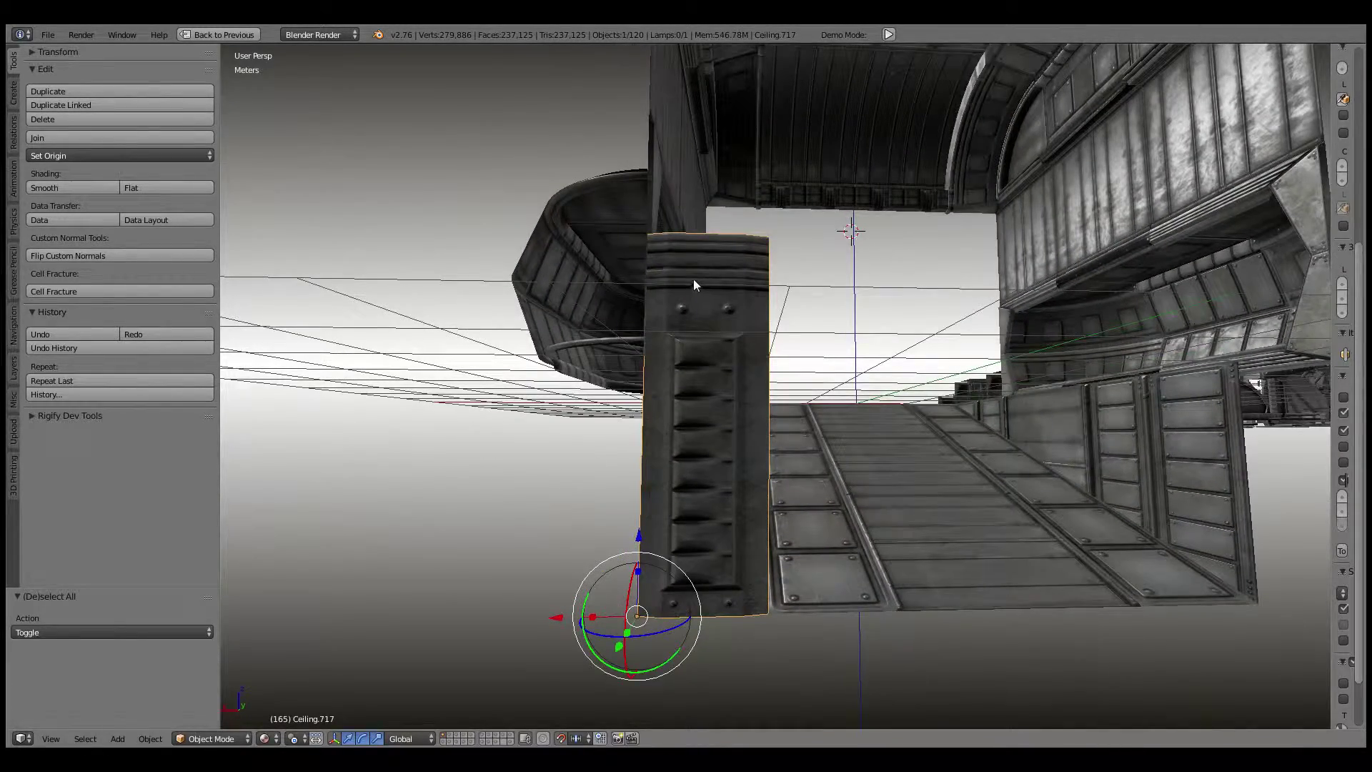
key("s")
key("z")
left_click(689, 399)
mouse_move(689, 399)
middle_mouse_down()
mouse_move(666, 439)
mouse_move(718, 436)
mouse_move(648, 381)
mouse_move(673, 387)
middle_mouse_up()
key("x")
left_click(669, 443)
Step: Switch to a flat front view, then orbit overhead around the spare parts
key("KP_1")
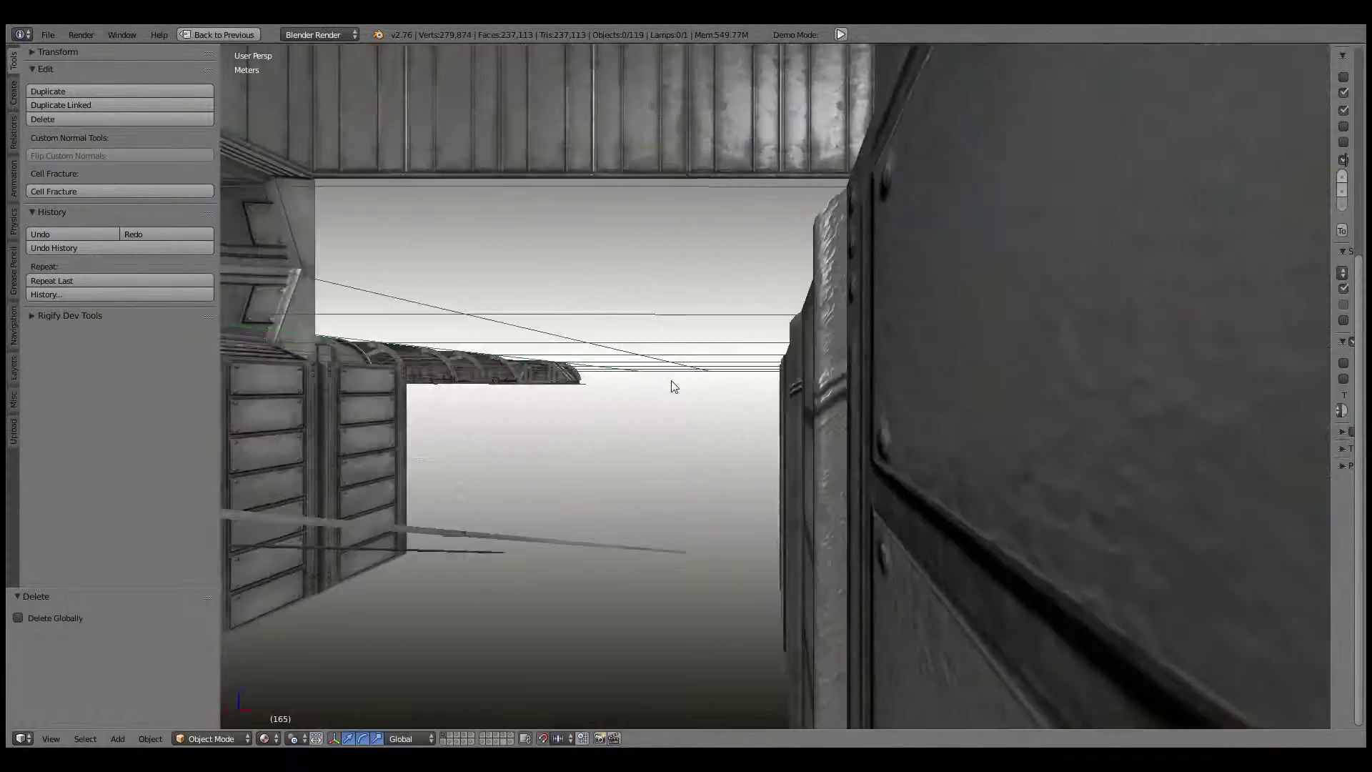
key("KP_5")
key("KP_5")
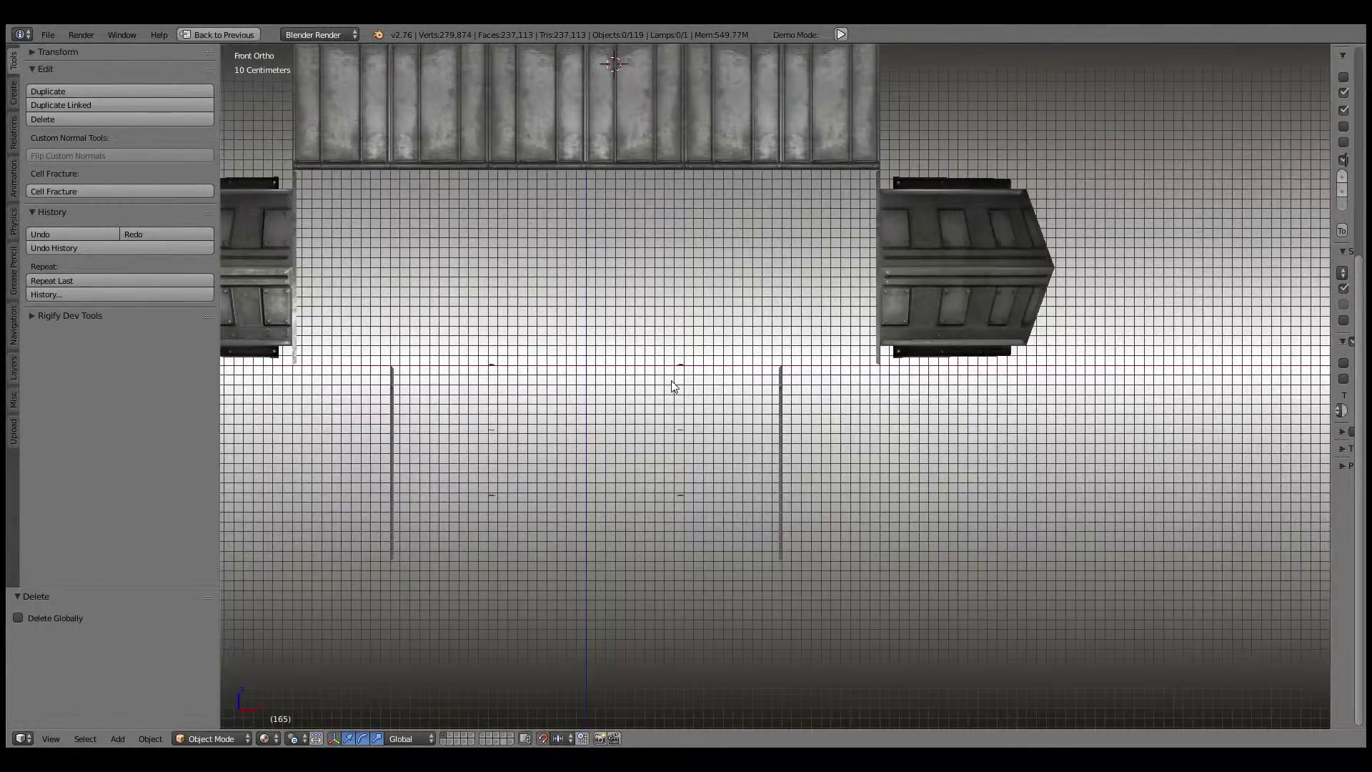
scroll(674, 386, "down", 2)
mouse_move(674, 387)
middle_mouse_down()
mouse_move(848, 363)
mouse_move(921, 378)
mouse_move(796, 397)
mouse_move(862, 367)
middle_mouse_up()
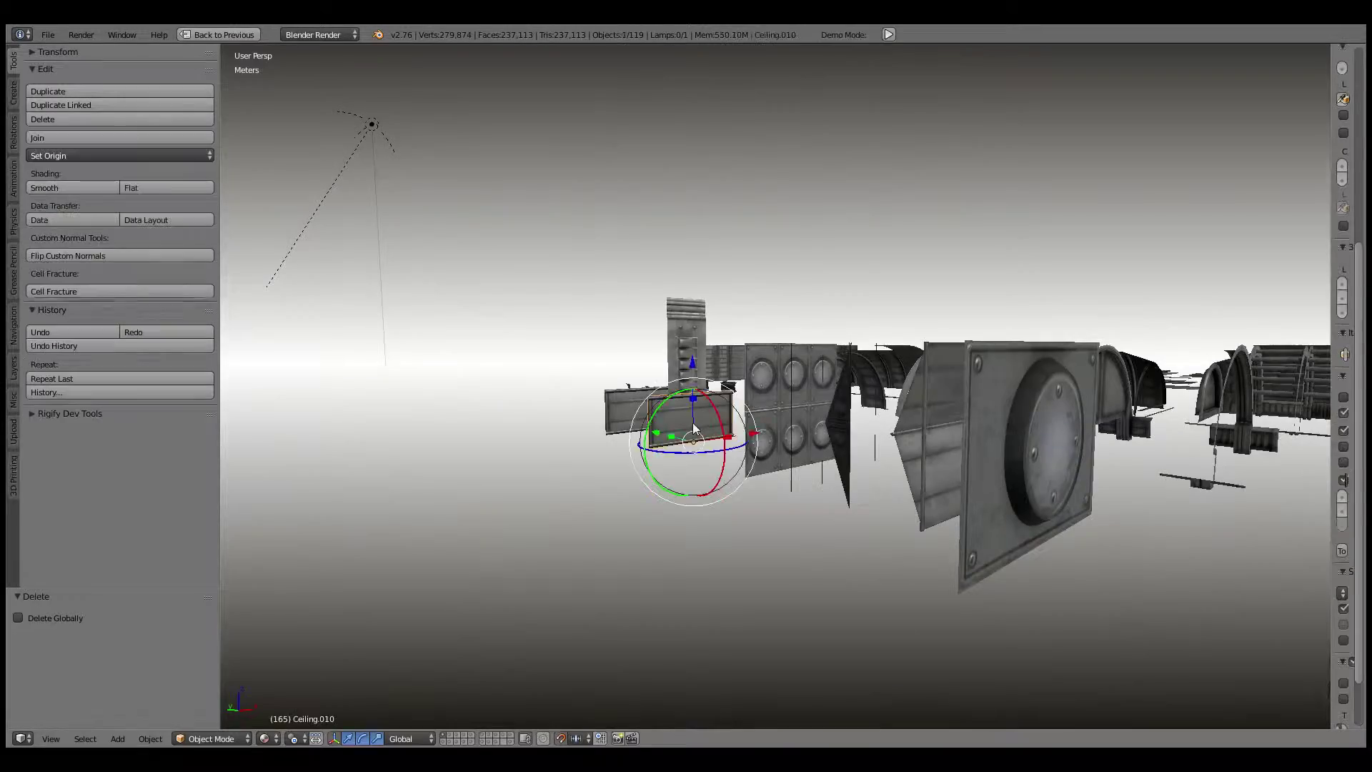
middle_click_drag(717, 439, 579, 368)
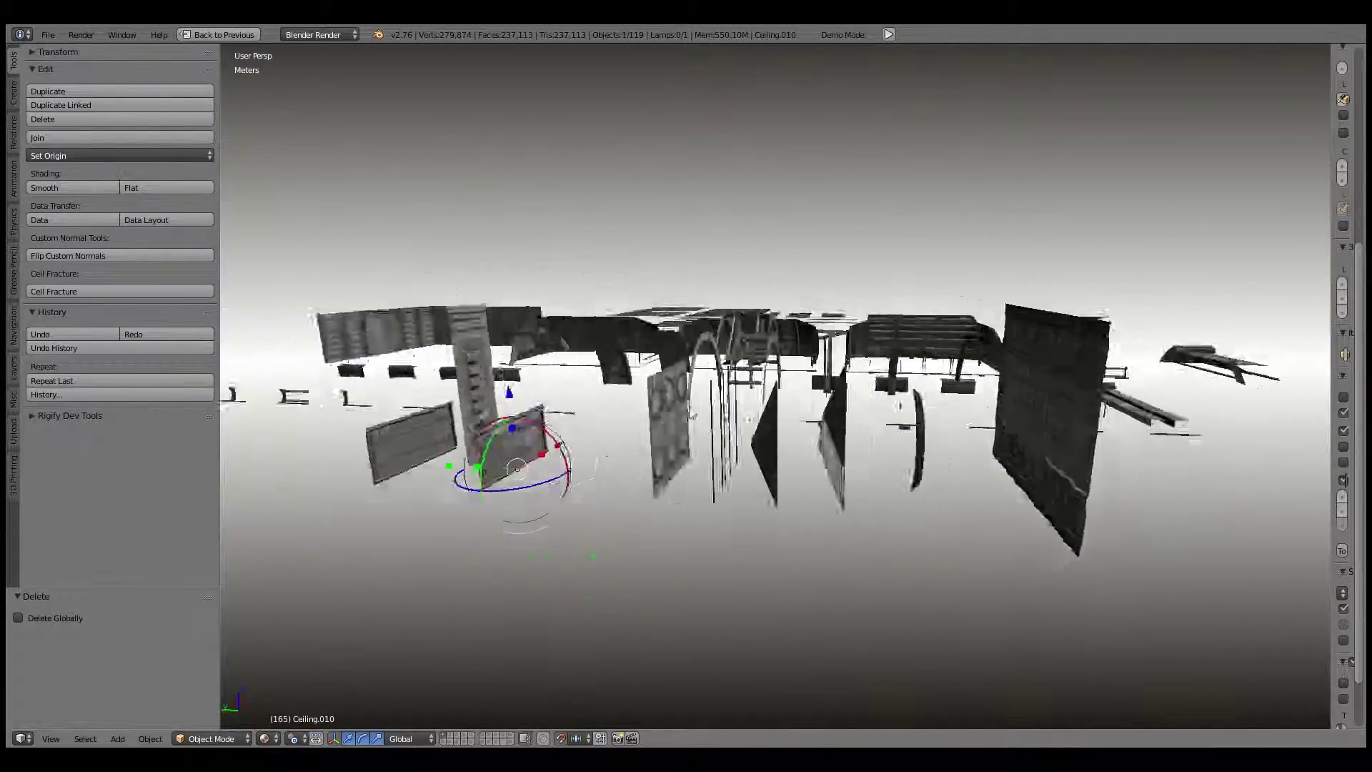
mouse_move(676, 408)
middle_mouse_down()
mouse_move(716, 416)
mouse_move(639, 420)
mouse_move(701, 393)
mouse_move(934, 353)
middle_mouse_up()
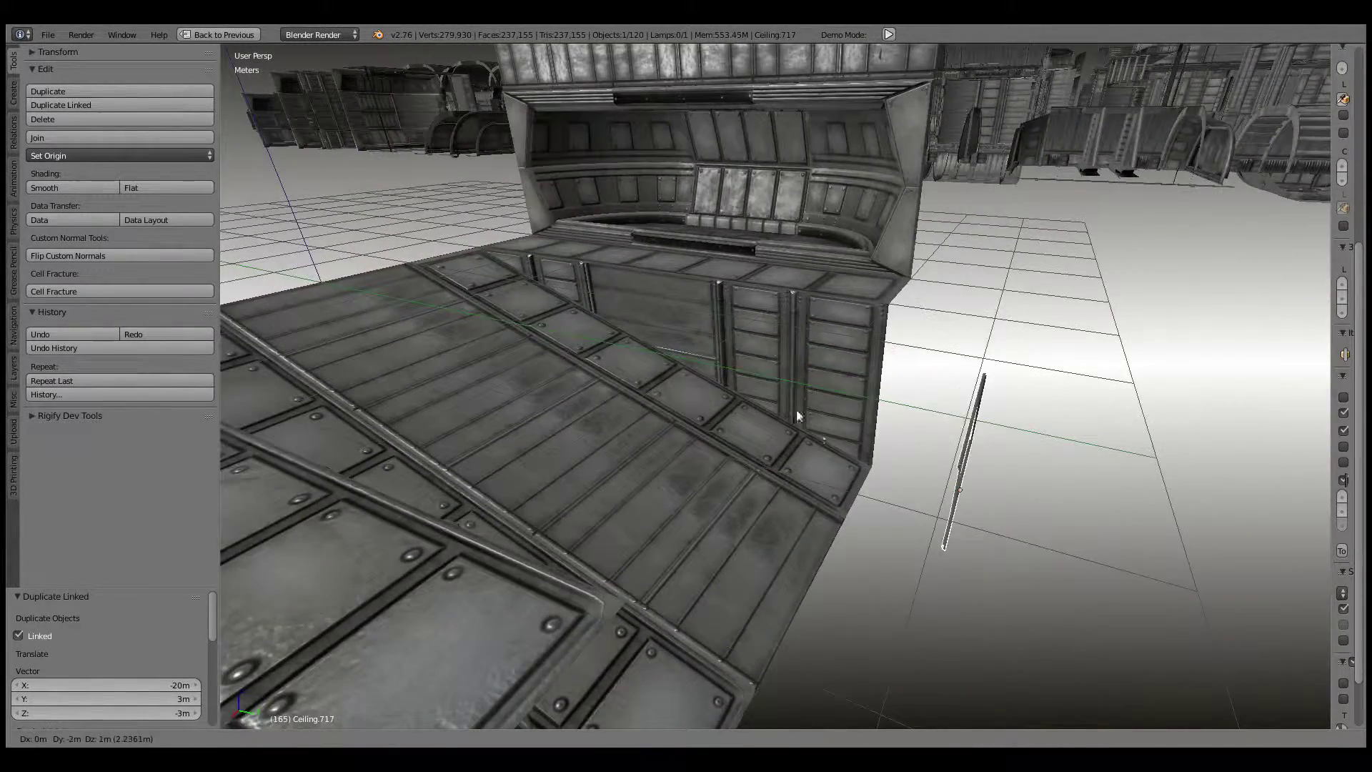
Step: Turn the copied panel -90° and shift it -1 along X to cap a bench end
key("r")
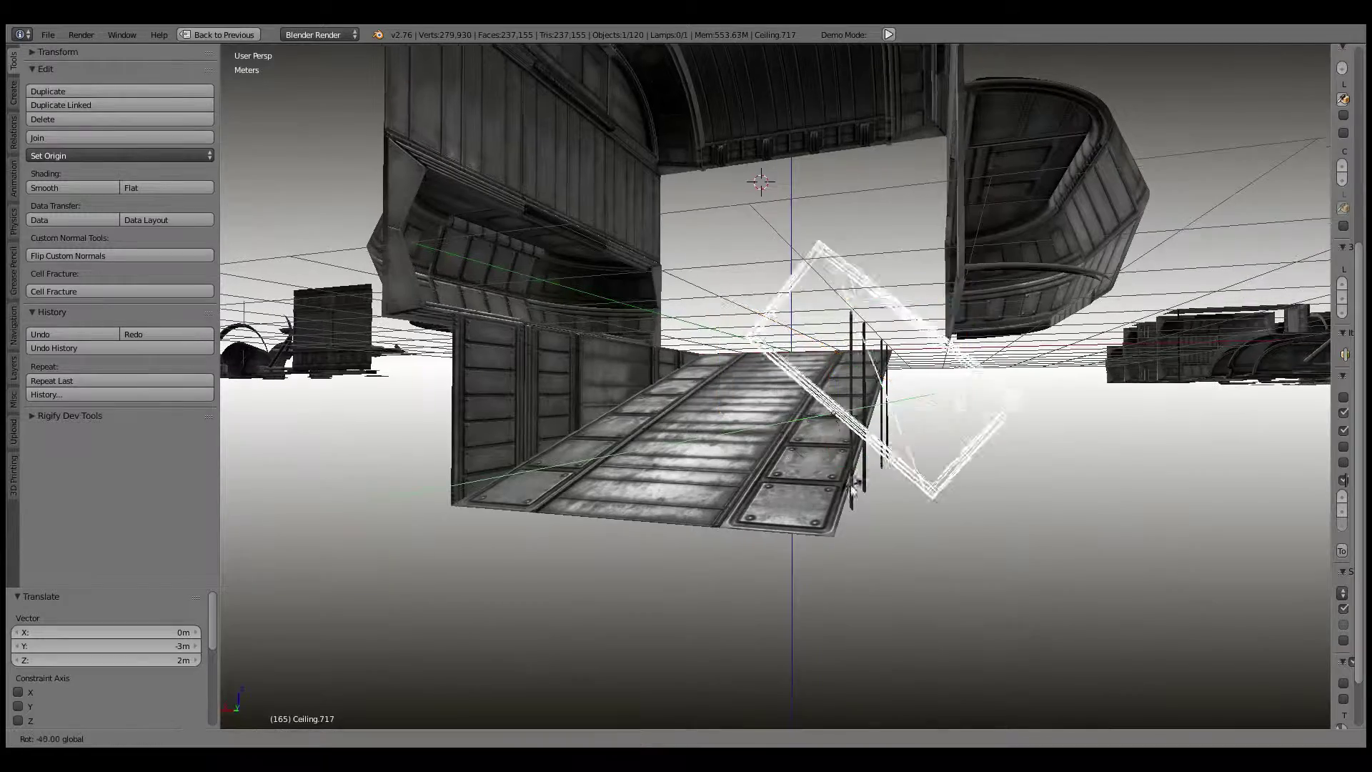
left_click(767, 516)
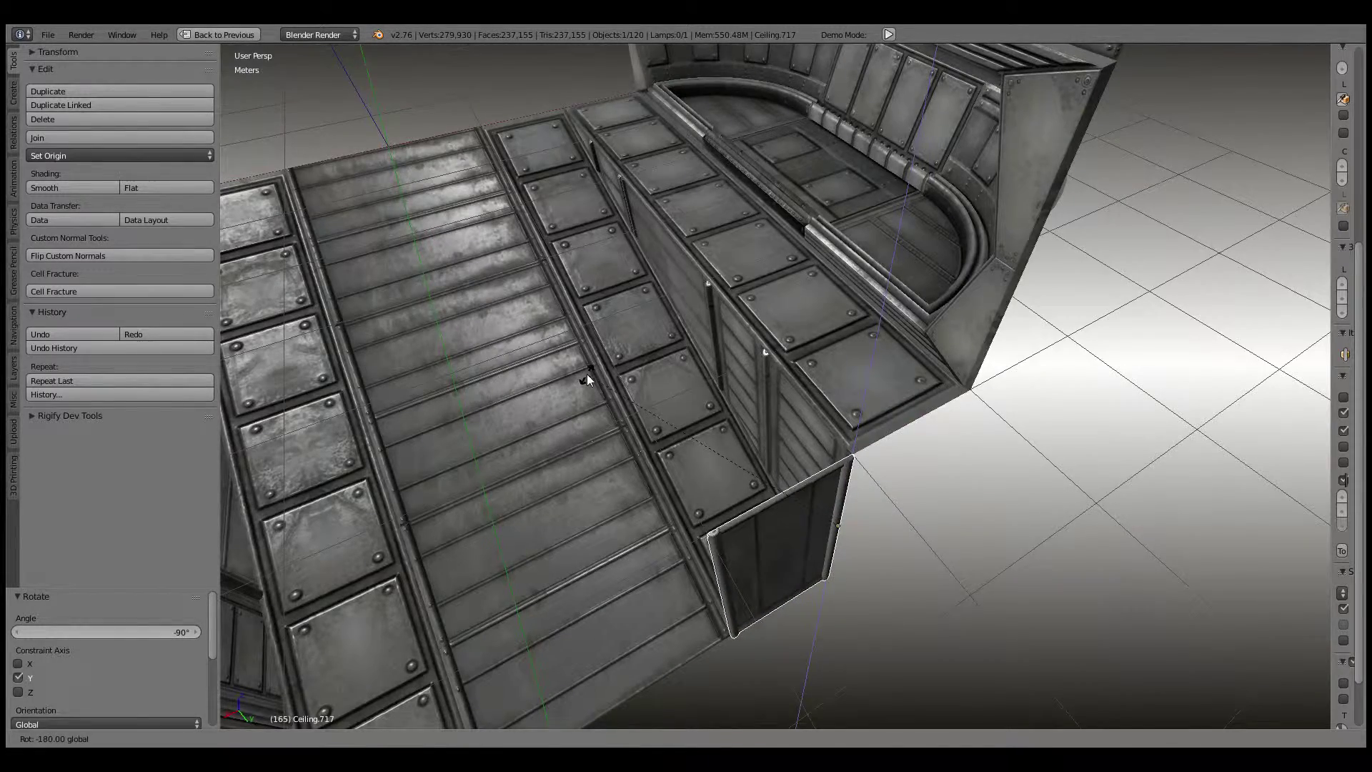
middle_click_drag(588, 380, 596, 386)
key("g")
key("x")
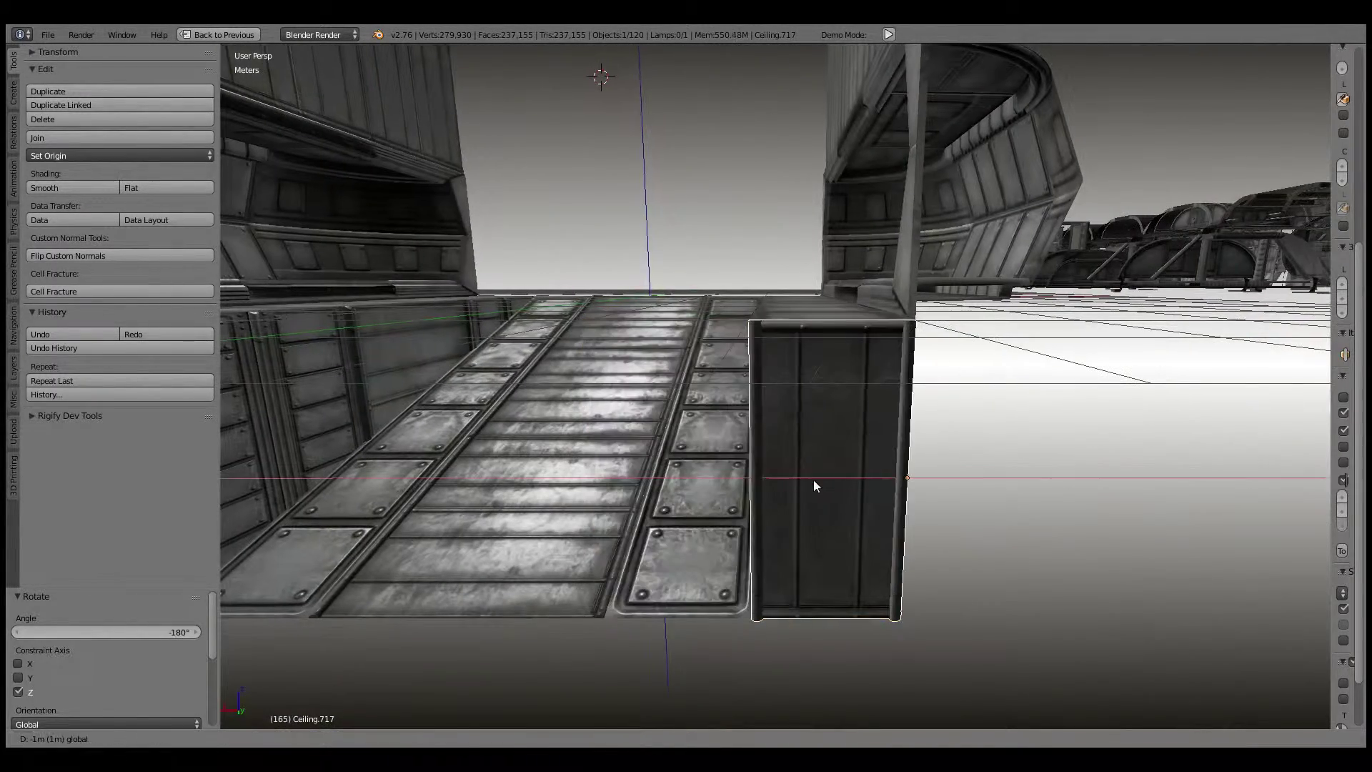
mouse_move(693, 461)
middle_mouse_down()
mouse_move(782, 465)
mouse_move(790, 498)
middle_mouse_up()
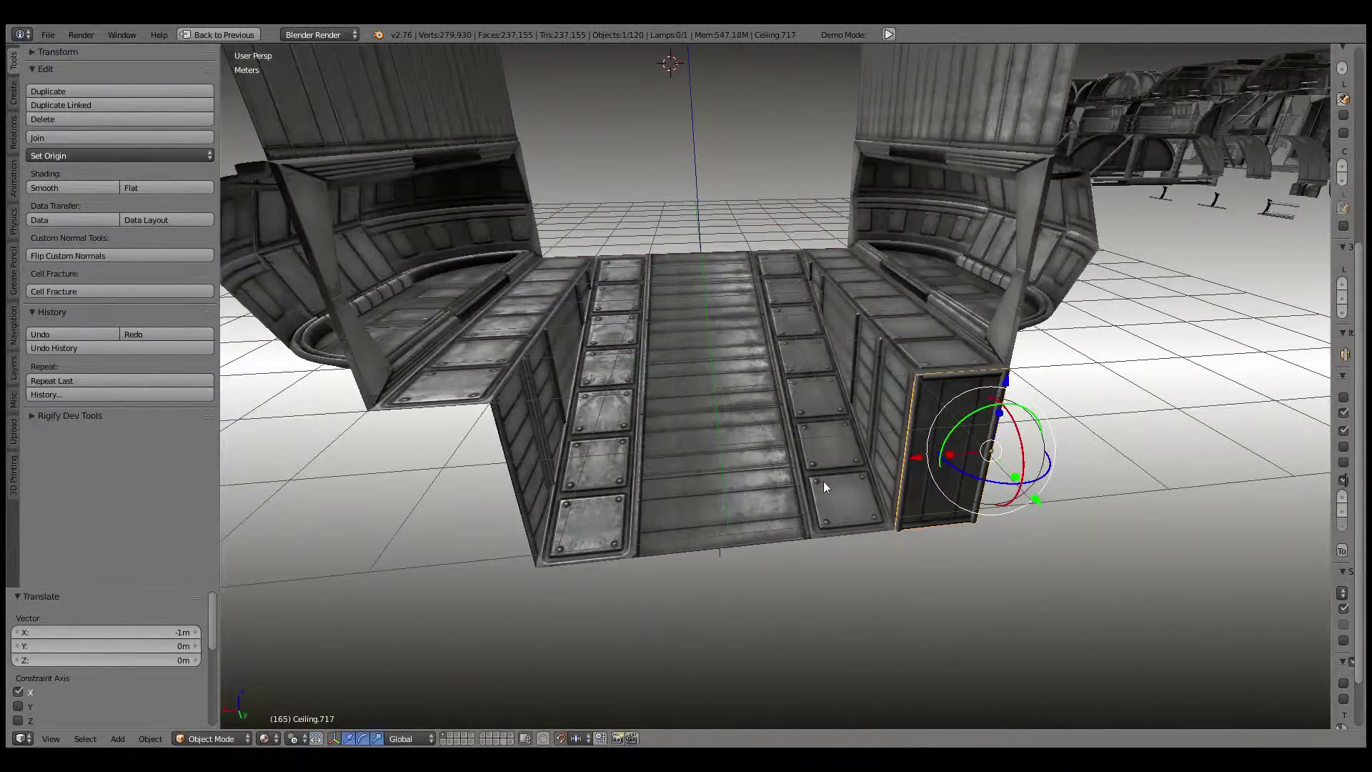
Step: Duplicate the end panel 5 m across to the left bench, then deselect all
key("shift+d")
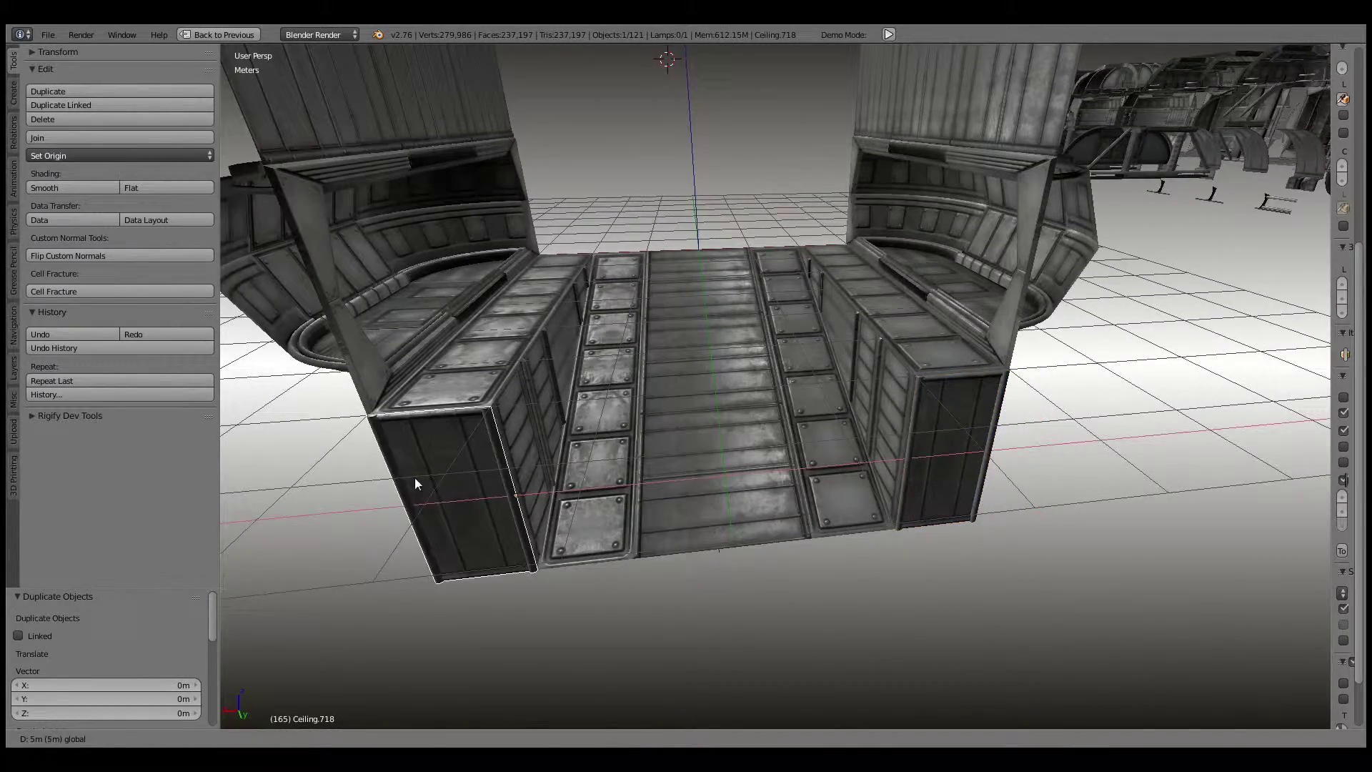
left_click(414, 478)
key("a")
mouse_move(415, 478)
middle_mouse_down()
mouse_move(709, 417)
mouse_move(697, 365)
mouse_move(741, 456)
mouse_move(651, 466)
mouse_move(717, 466)
middle_mouse_up()
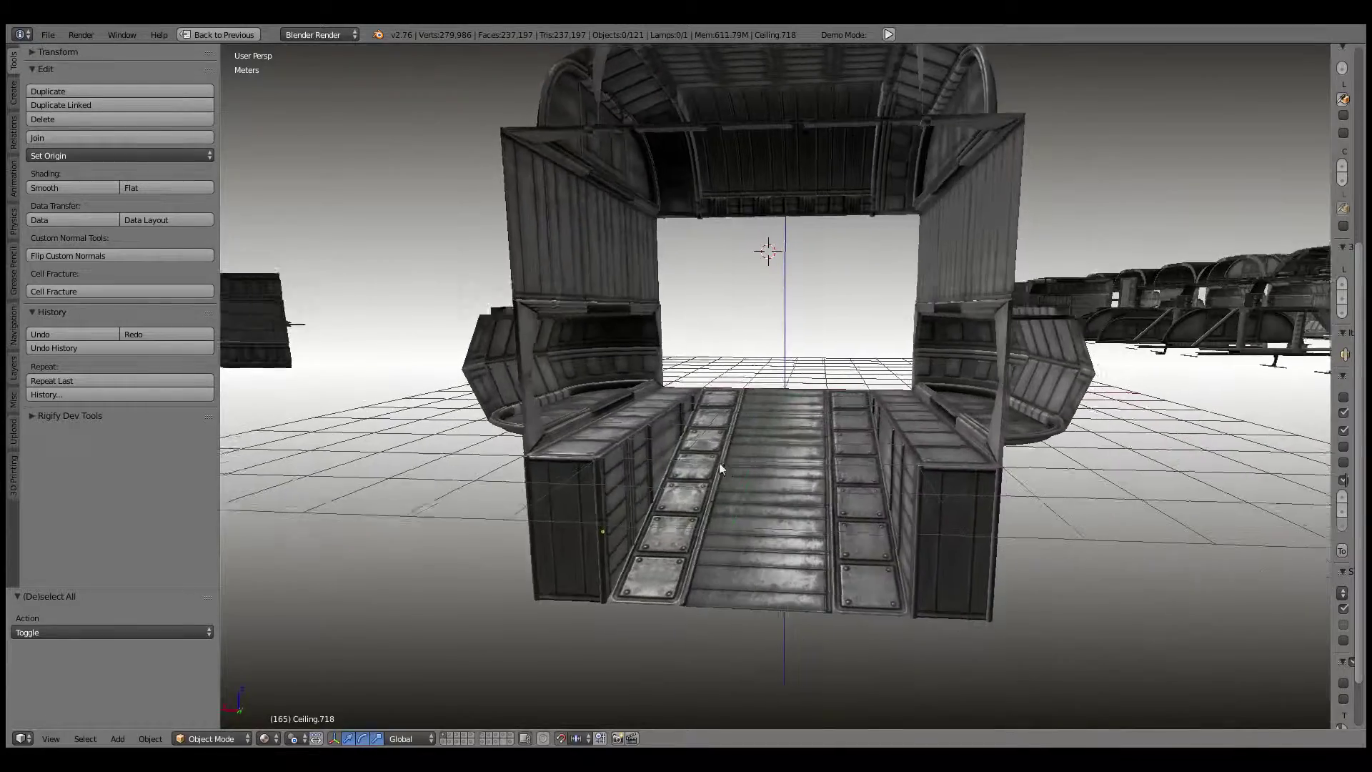
scroll(445, 456, "up", 5)
Step: Select the right bench's end panel and box-select the corridor module pieces
mouse_move(445, 456)
middle_mouse_down()
mouse_move(402, 456)
mouse_move(736, 448)
mouse_move(391, 470)
mouse_move(505, 487)
mouse_move(674, 423)
mouse_move(653, 398)
mouse_move(836, 421)
mouse_move(792, 493)
mouse_move(920, 490)
mouse_move(925, 549)
middle_mouse_up()
scroll(392, 469, "up", 5)
scroll(836, 422, "down", 4)
scroll(792, 494, "up", 4)
right_click(922, 492)
scroll(922, 492, "down", 3)
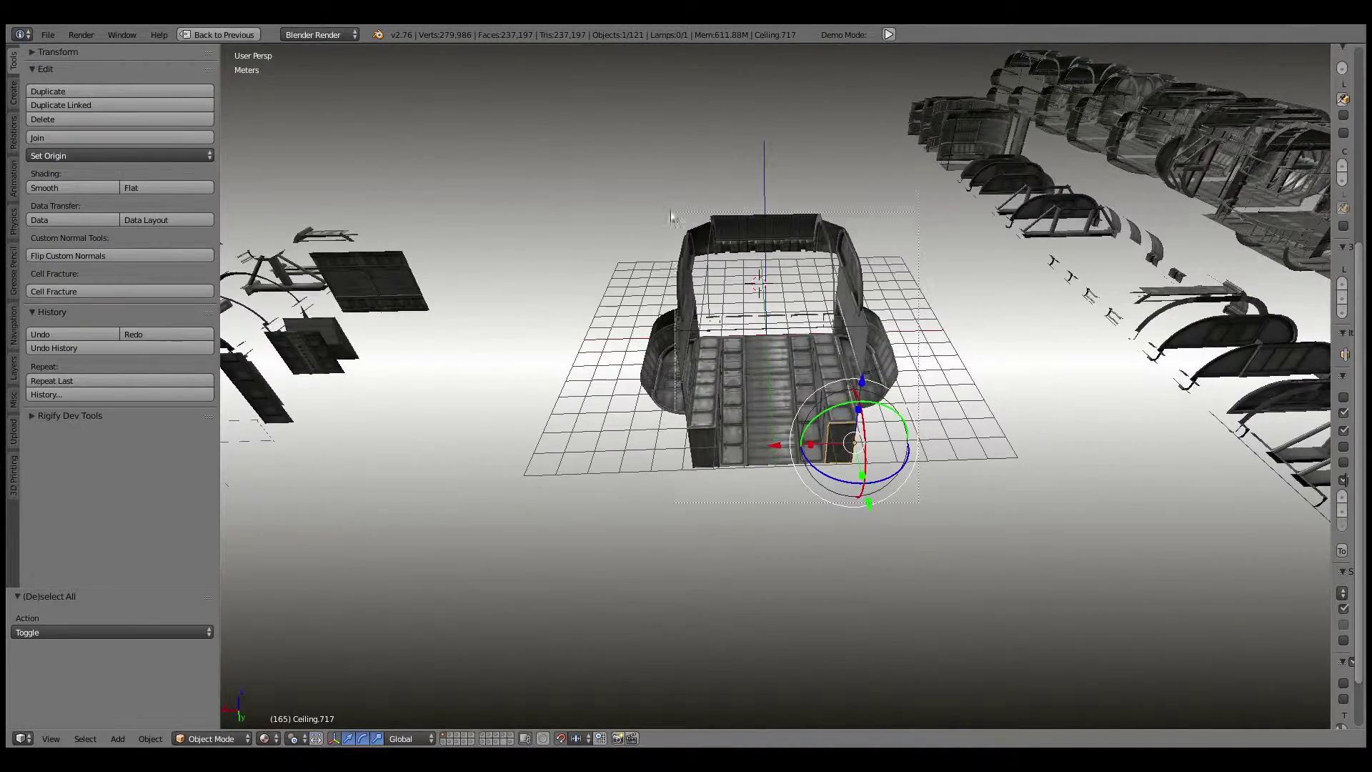
key("b")
Step: Make a ceiling piece the active object, then undo and redo the last action
left_click_drag(602, 183, 815, 458)
scroll(813, 456, "up", 1)
right_click(761, 452, "shift")
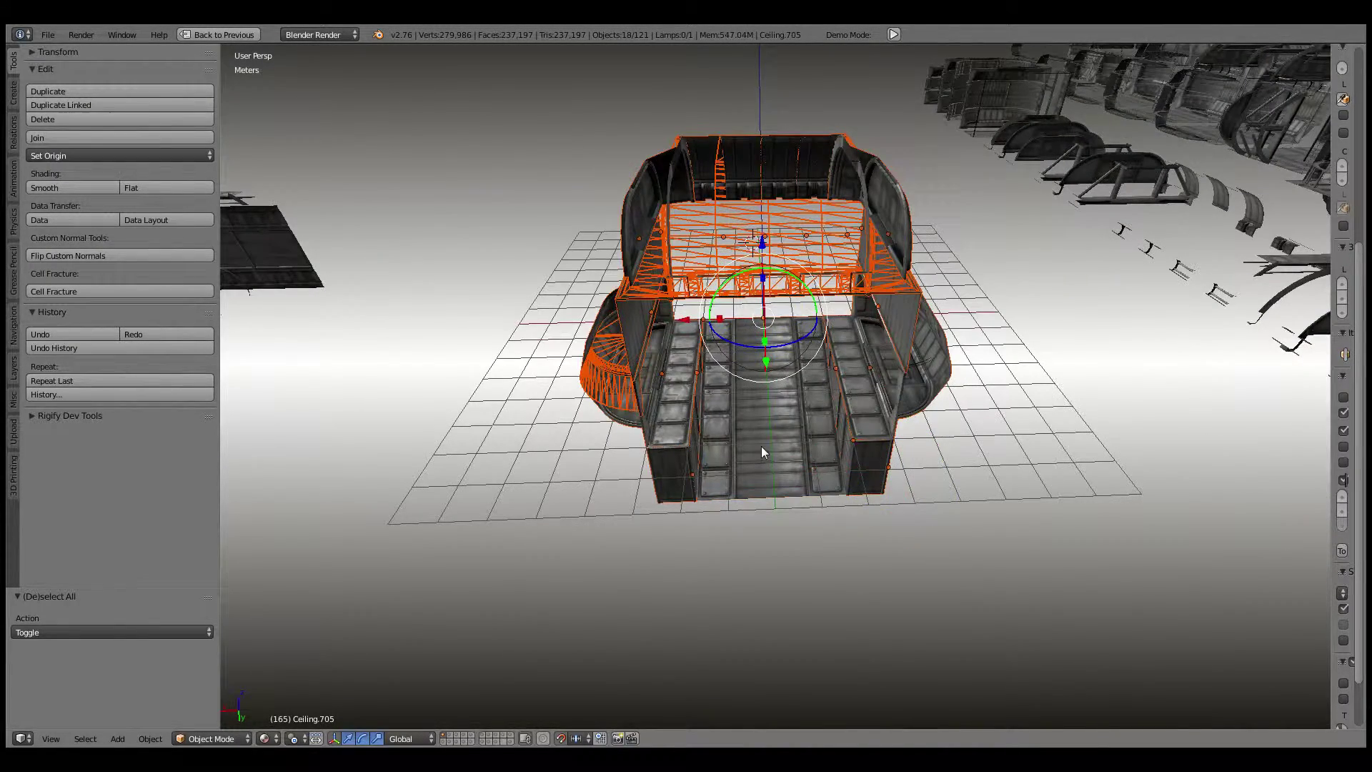
key("ctrl+z")
key("ctrl+shift+z")
mouse_move(827, 388)
middle_mouse_down()
mouse_move(457, 369)
mouse_move(779, 359)
middle_mouse_up()
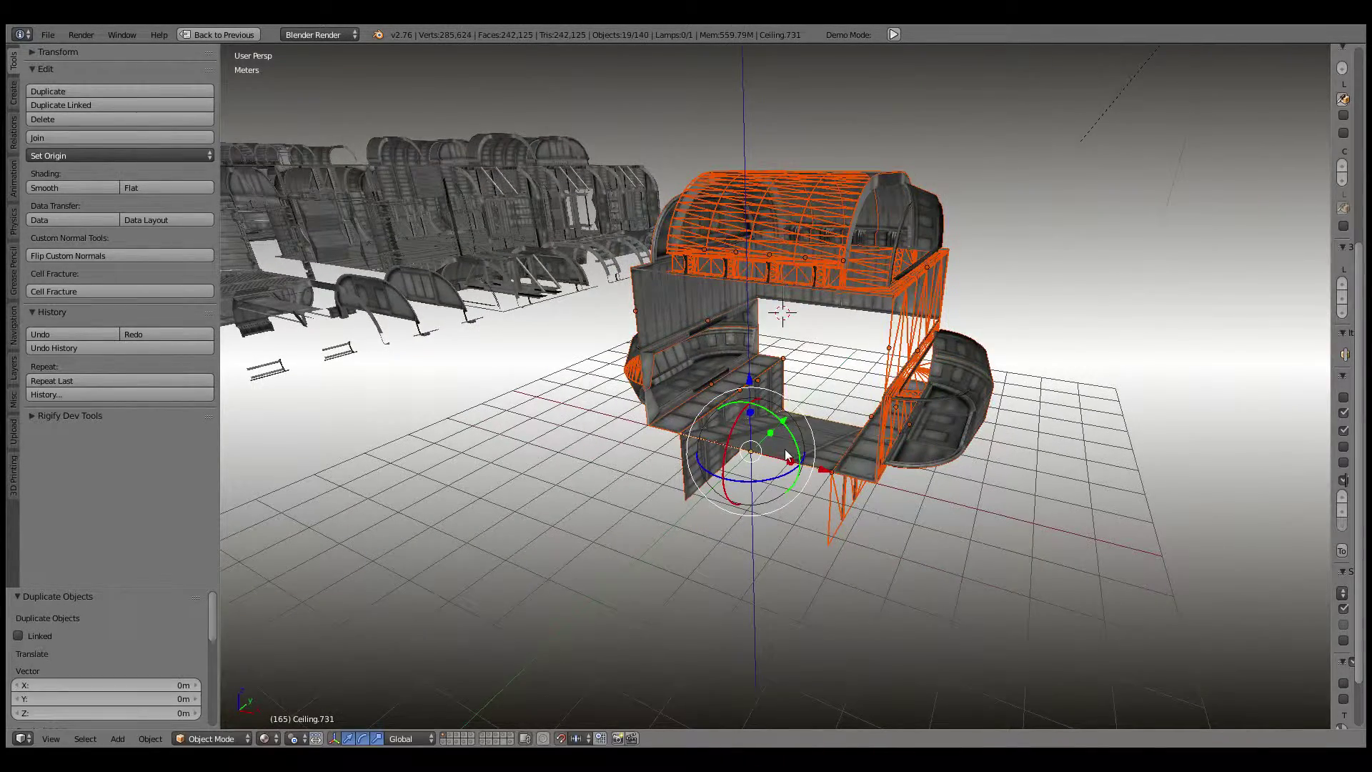
middle_click_drag(786, 456, 658, 409)
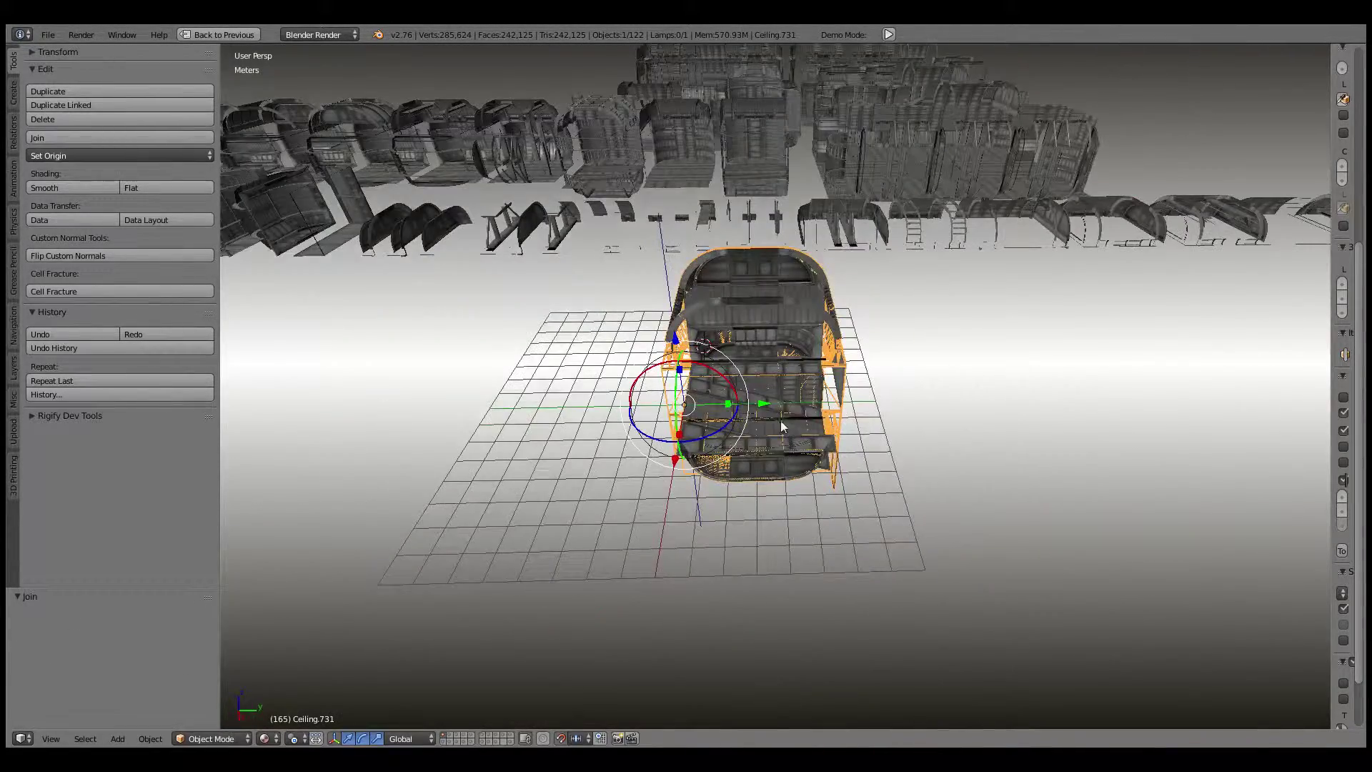
Step: Move the copied corridor module to a new position and deselect everything
key("g")
left_click(464, 400)
mouse_move(468, 401)
middle_mouse_down()
mouse_move(865, 456)
mouse_move(772, 396)
mouse_move(842, 414)
middle_mouse_up()
key("a")
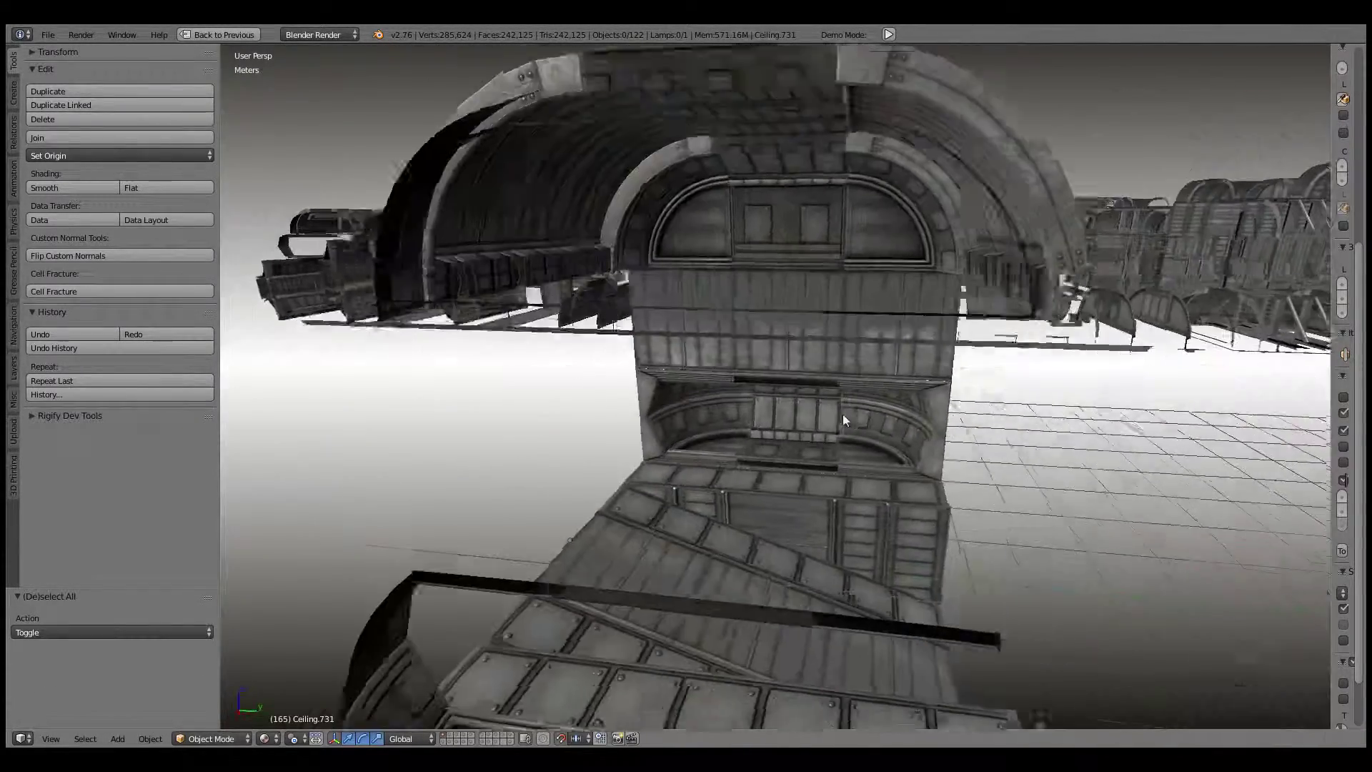
Step: Select the trial joined corridor structure and delete it
right_click(842, 331)
mouse_move(842, 331)
middle_mouse_down()
mouse_move(899, 363)
mouse_move(924, 452)
middle_mouse_up()
key("Delete")
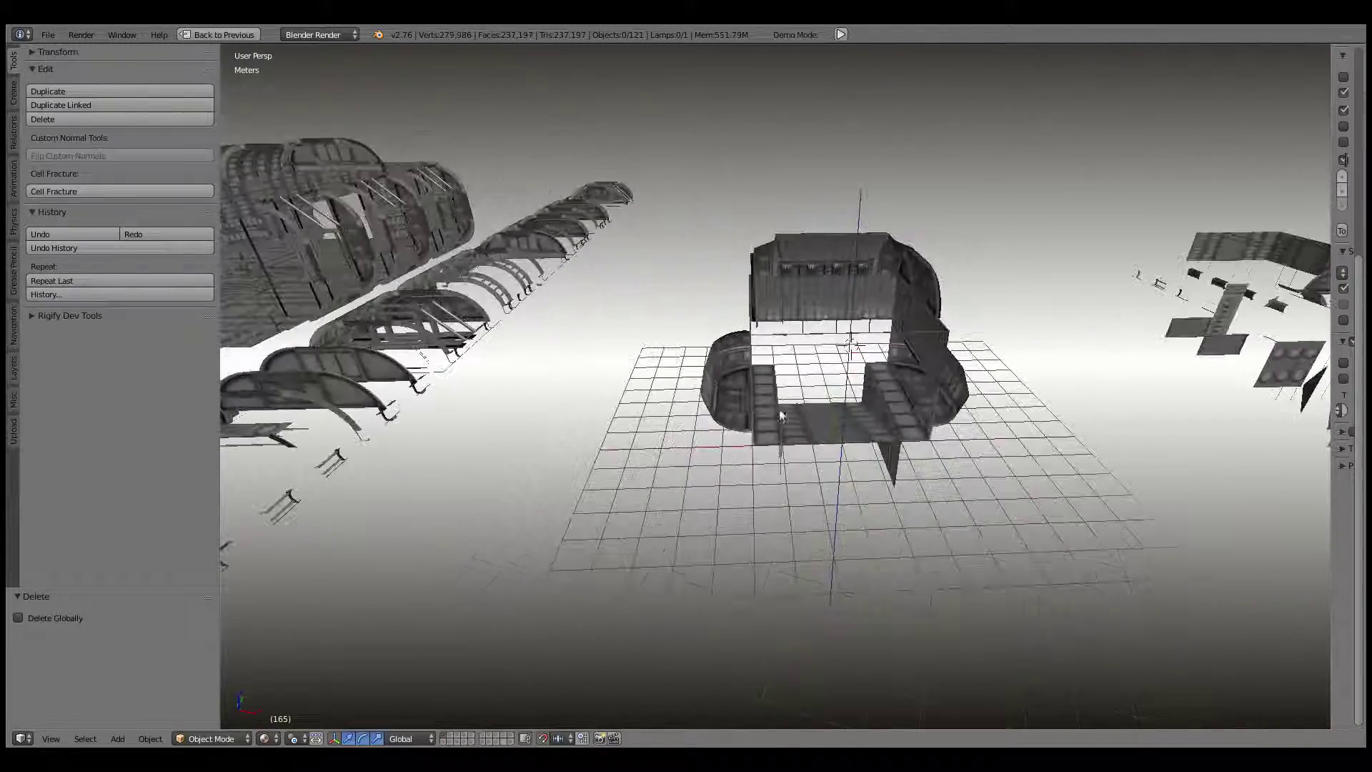
Step: Select the corridor module part and then the duplicated module piece
right_click(924, 451)
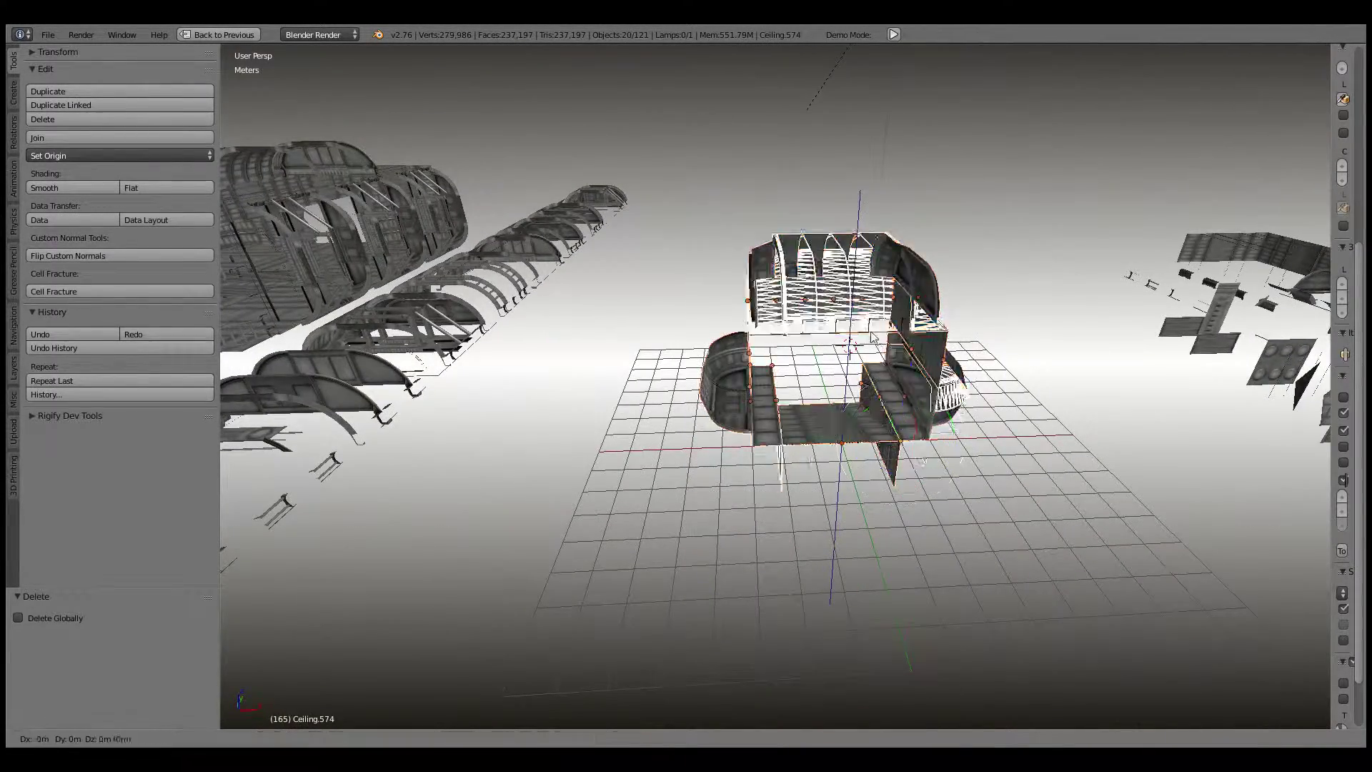
mouse_move(902, 318)
middle_mouse_down()
mouse_move(855, 379)
mouse_move(970, 401)
middle_mouse_up()
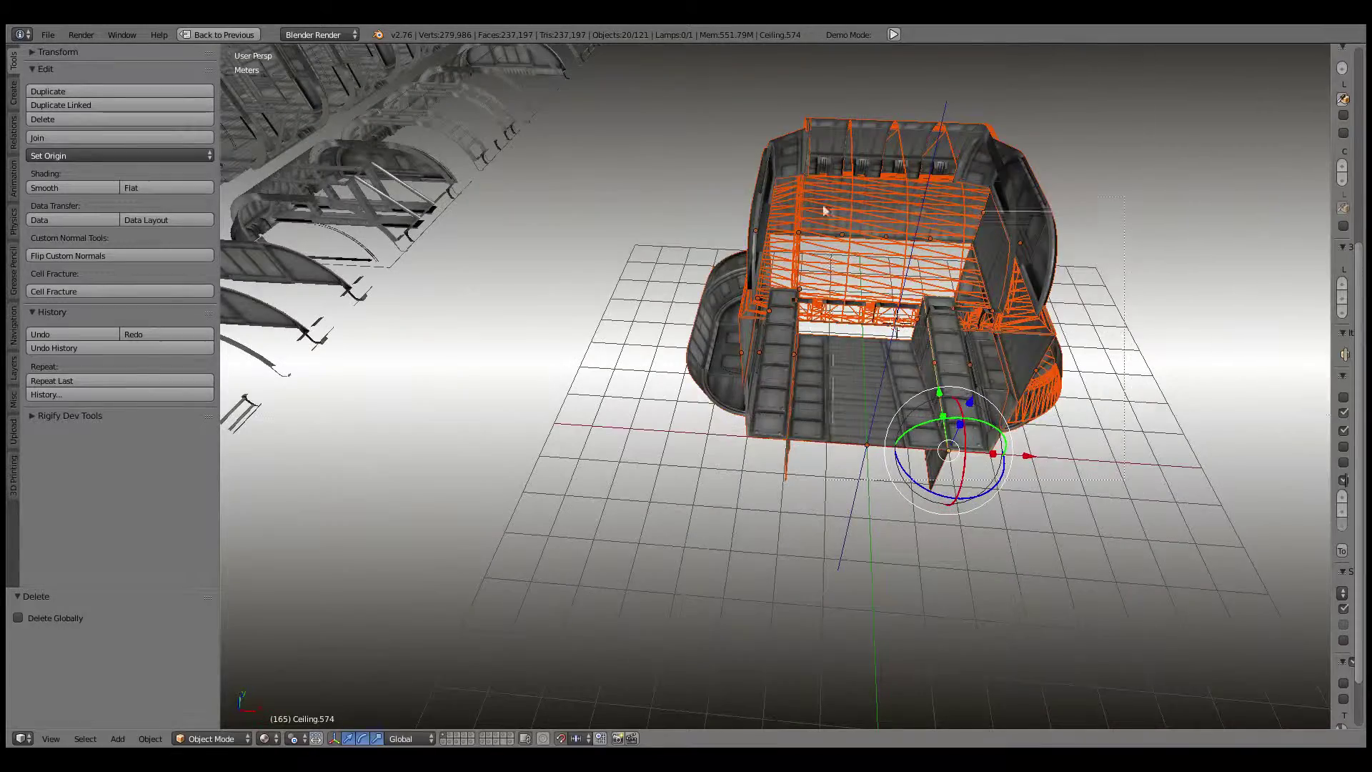
middle_click_drag(668, 118, 670, 120)
middle_click_drag(878, 368, 825, 353)
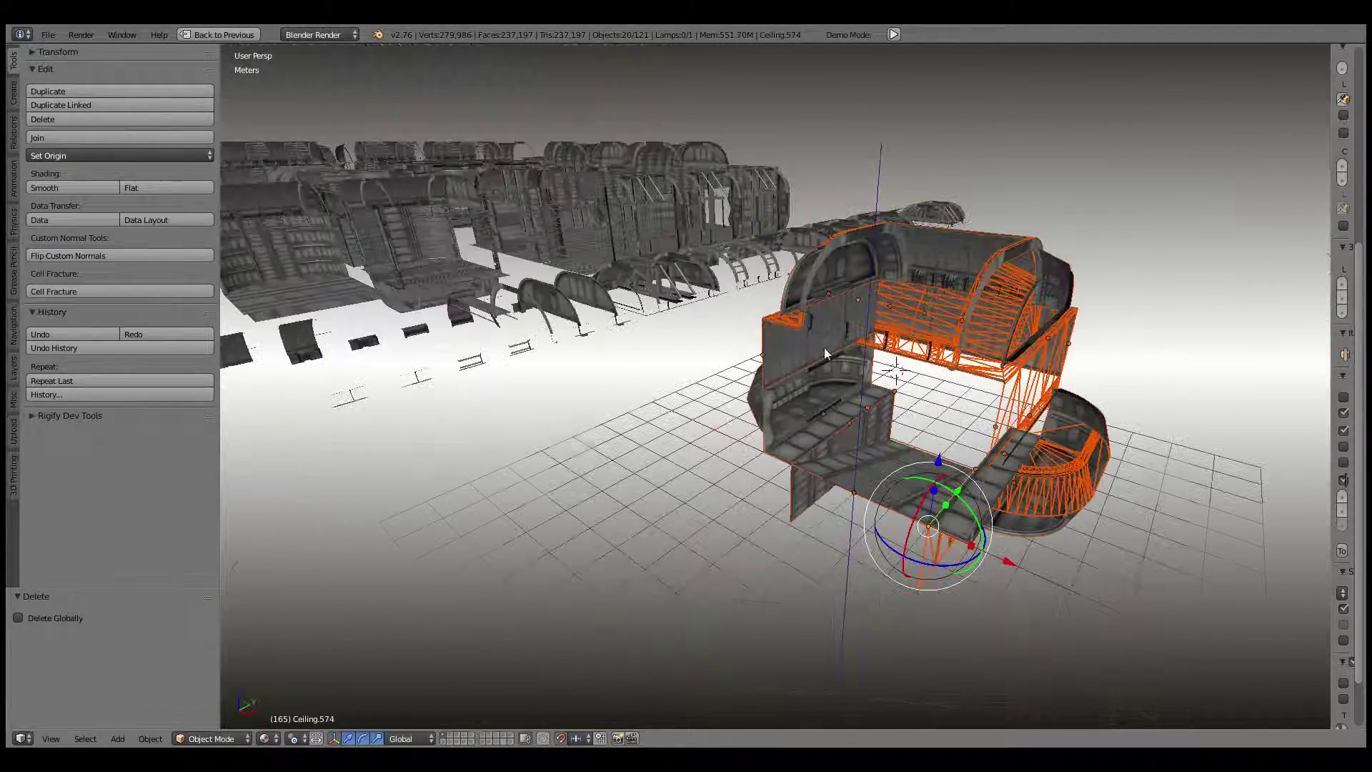
mouse_move(888, 494)
middle_mouse_down()
mouse_move(915, 383)
mouse_move(866, 427)
middle_mouse_up()
right_click(924, 468)
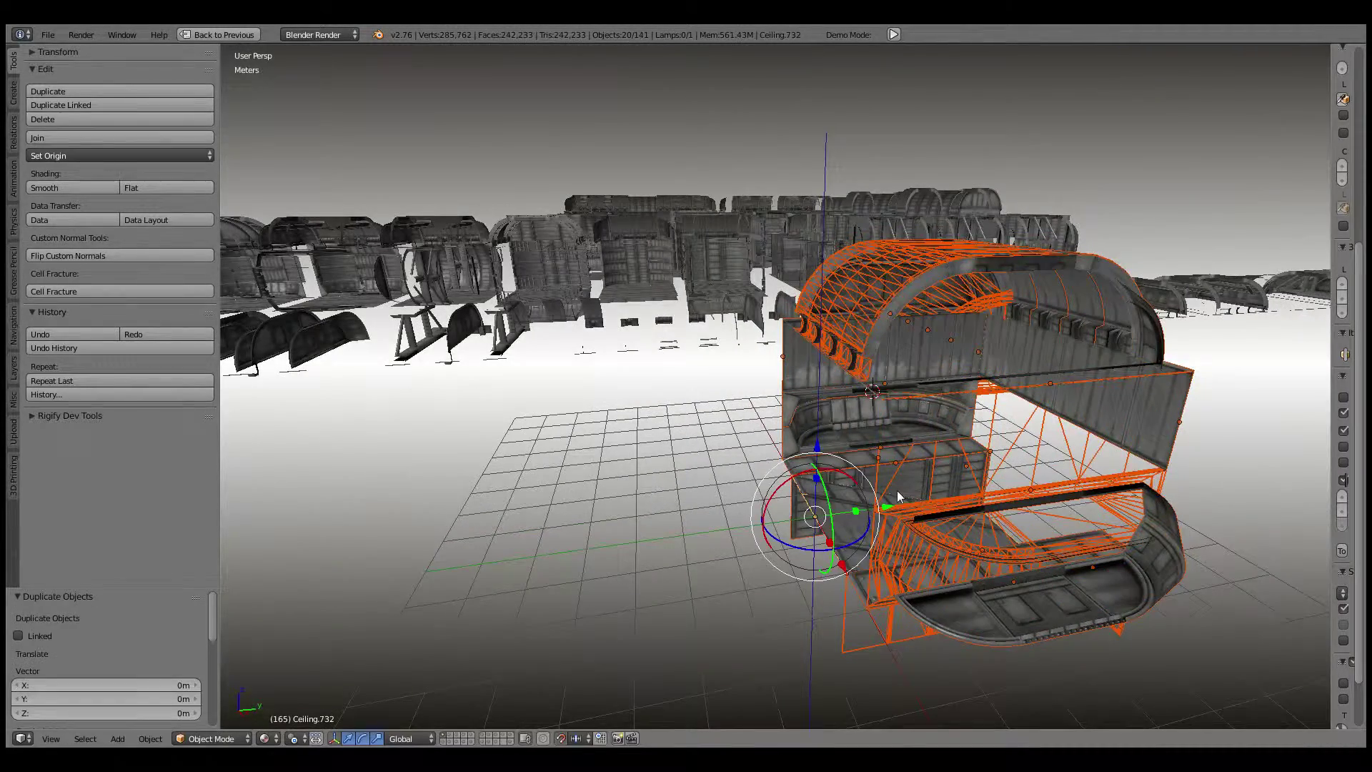
Step: Slide the joined module along Y and place a copy end to end with it
scroll(898, 495, "down", 2)
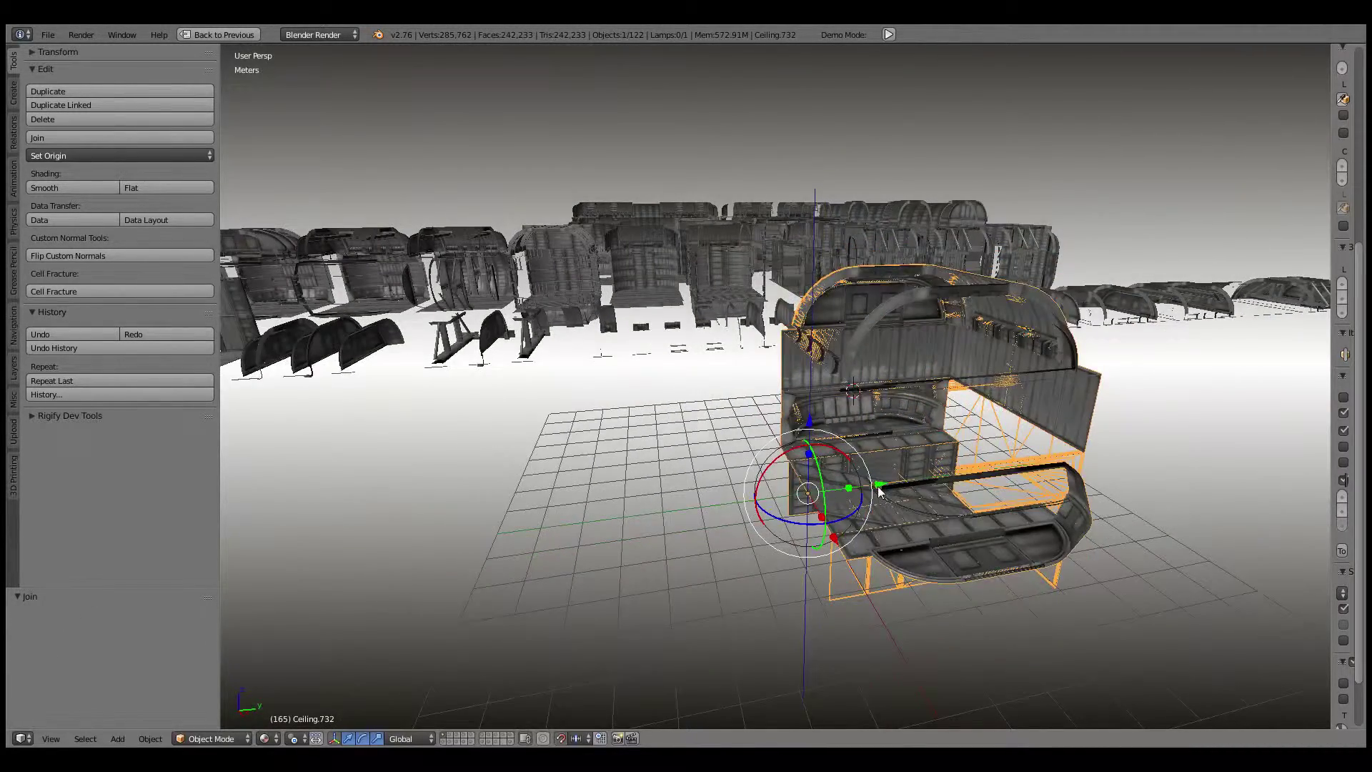
left_click_drag(881, 491, 371, 495)
mouse_move(372, 495)
middle_mouse_down("shift")
mouse_move(883, 422)
mouse_move(960, 427)
middle_mouse_up("shift")
left_click_drag(917, 475, 710, 426)
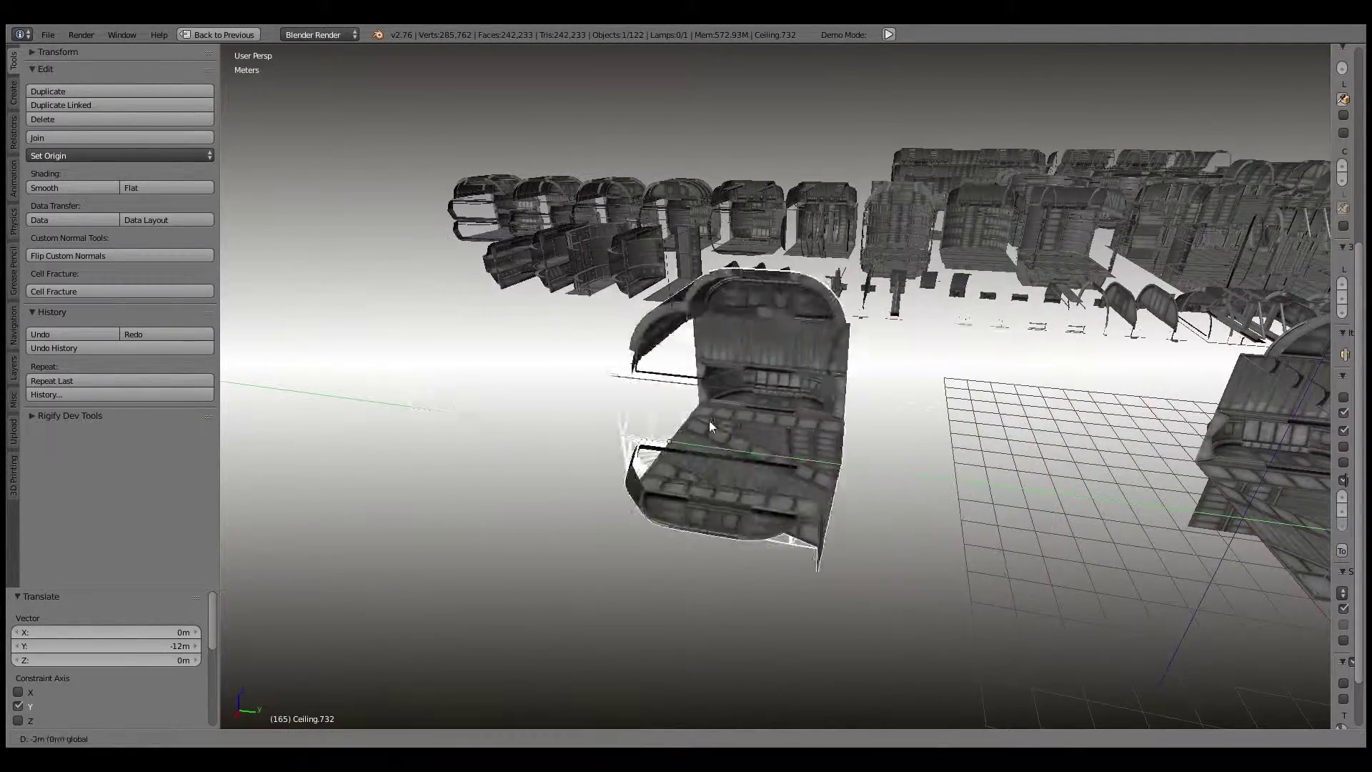
left_click(452, 398)
middle_click_drag(452, 397, 713, 386)
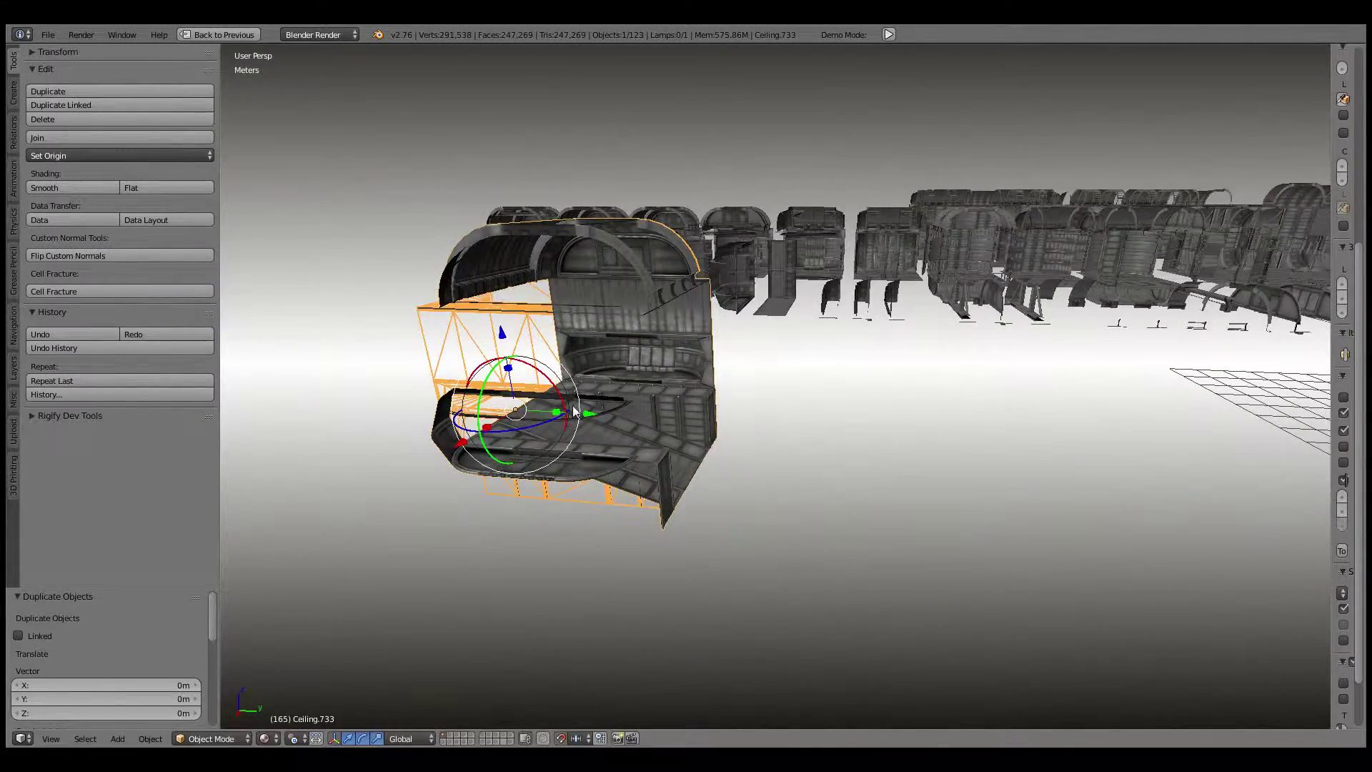
left_click(779, 422)
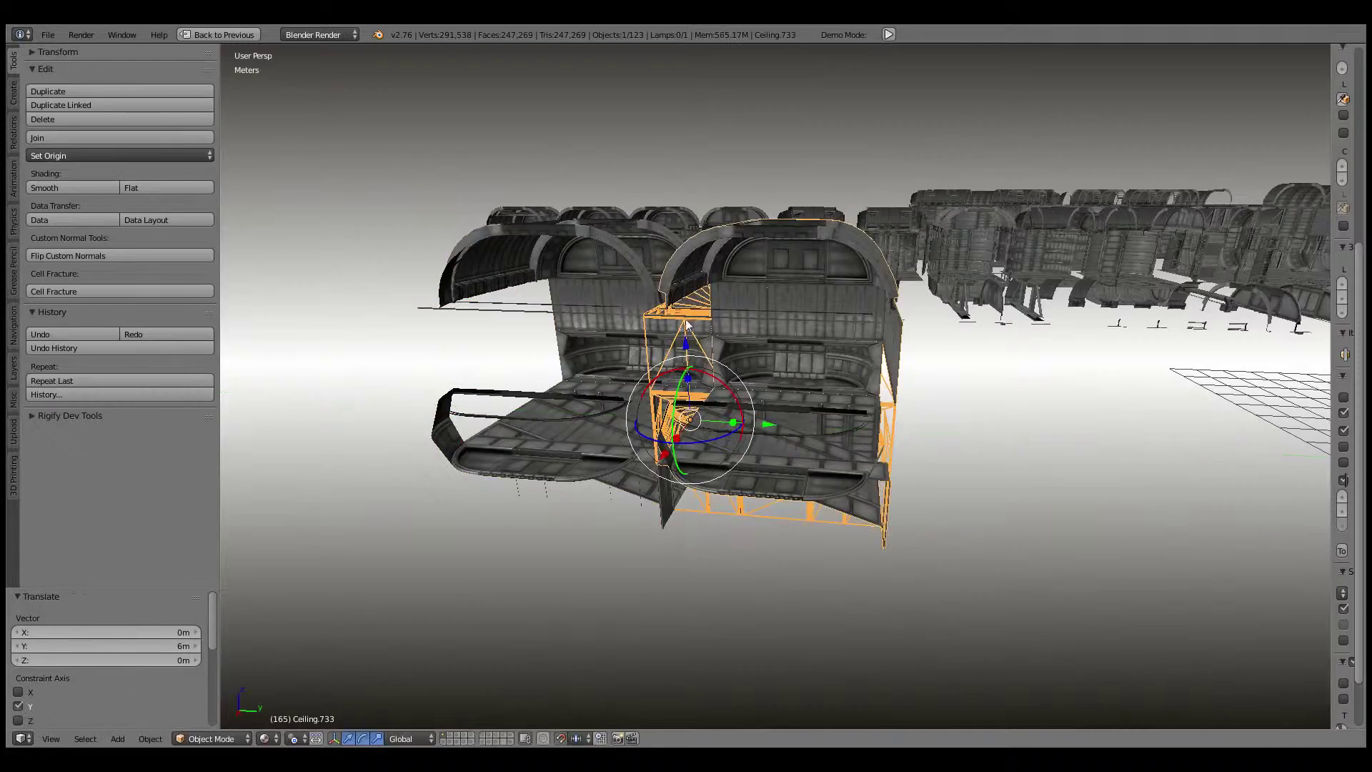
key("g")
mouse_move(695, 404)
middle_mouse_down()
mouse_move(807, 378)
mouse_move(607, 361)
mouse_move(744, 285)
mouse_move(717, 322)
mouse_move(724, 341)
mouse_move(766, 349)
mouse_move(822, 300)
mouse_move(1001, 214)
mouse_move(1225, 184)
mouse_move(1006, 360)
mouse_move(942, 386)
middle_mouse_up()
scroll(848, 374, "up", 5)
scroll(743, 333, "down", 2)
scroll(729, 335, "down", 3)
scroll(711, 341, "down", 3)
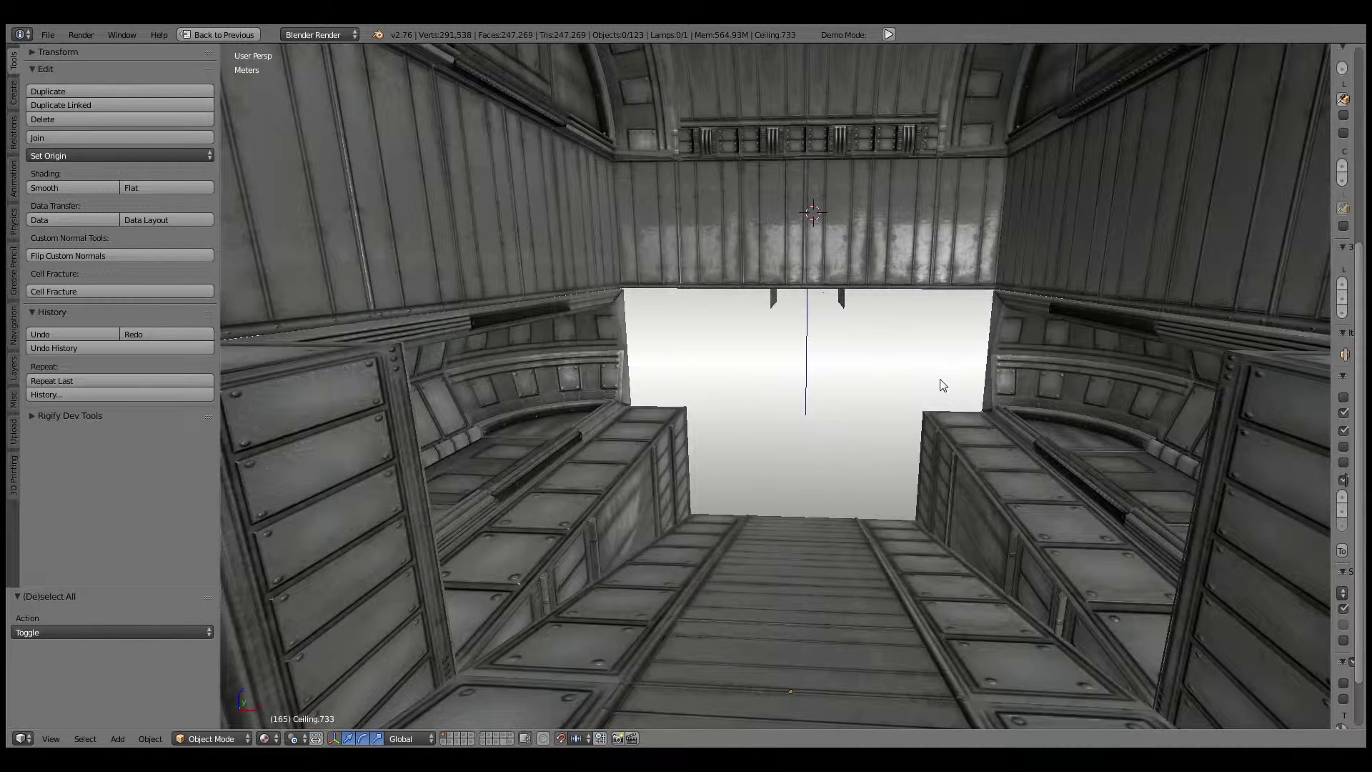
scroll(940, 382, "down", 2)
scroll(941, 379, "down", 5)
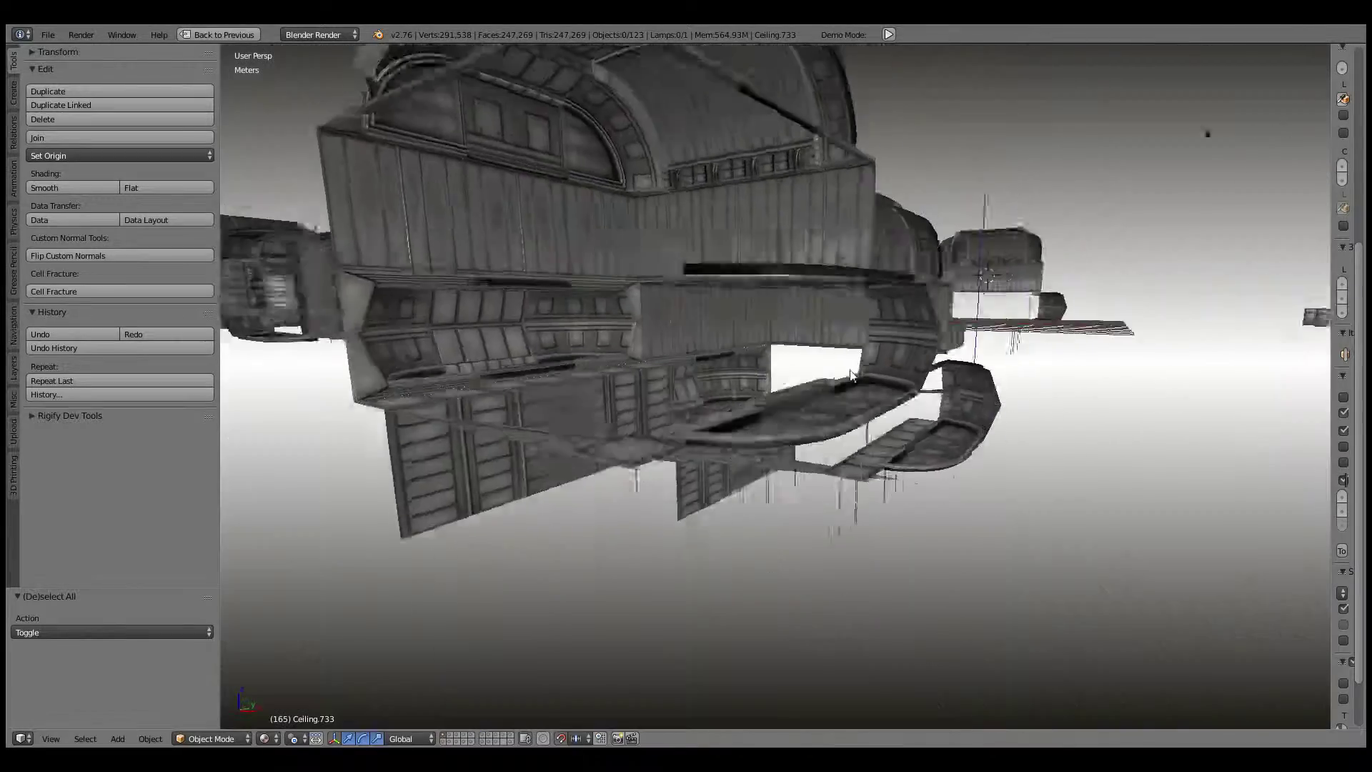
mouse_move(940, 379)
middle_mouse_down()
mouse_move(586, 347)
mouse_move(634, 393)
mouse_move(804, 400)
middle_mouse_up()
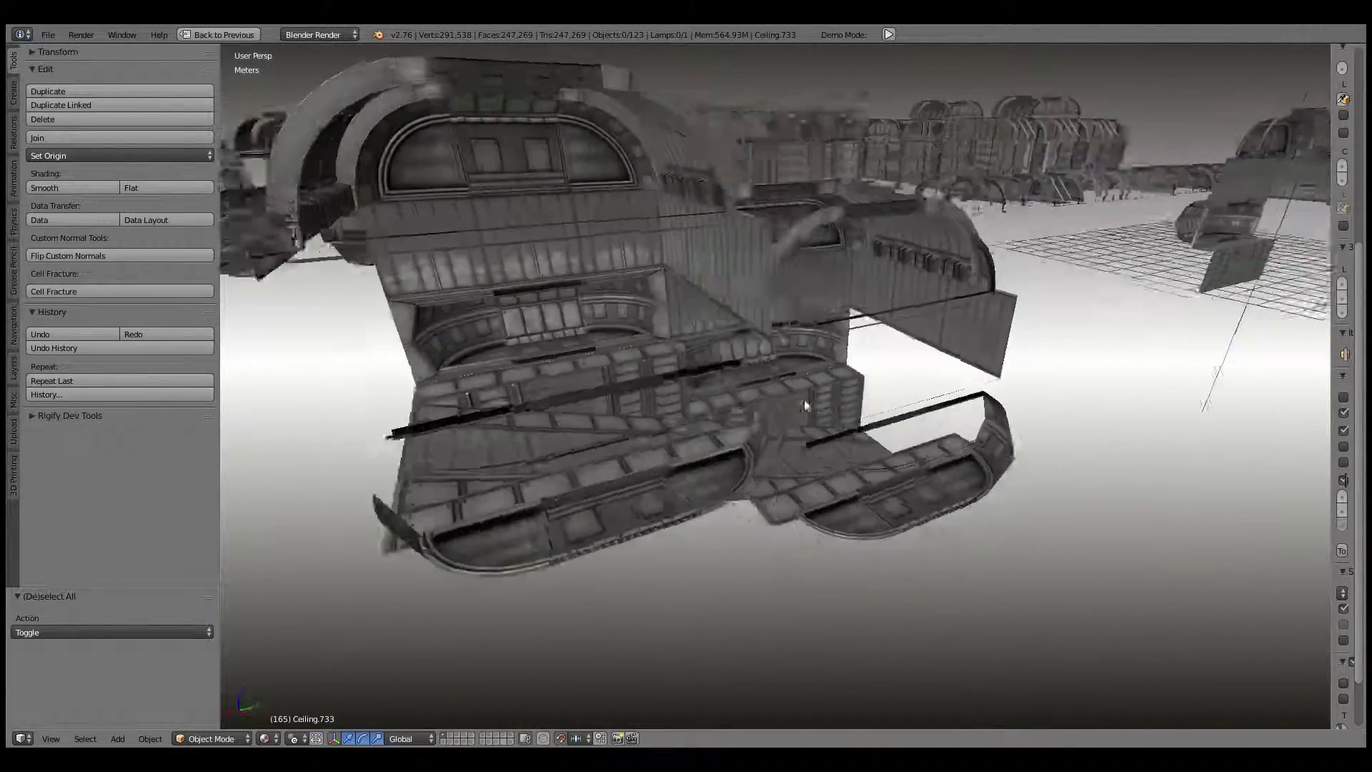
scroll(857, 393, "up", 3)
scroll(898, 384, "up", 2)
mouse_move(898, 385)
middle_mouse_down()
mouse_move(910, 355)
mouse_move(593, 370)
mouse_move(818, 359)
mouse_move(726, 328)
mouse_move(590, 313)
mouse_move(608, 365)
mouse_move(632, 327)
mouse_move(711, 383)
mouse_move(752, 388)
mouse_move(644, 375)
mouse_move(498, 413)
mouse_move(817, 368)
mouse_move(756, 345)
mouse_move(701, 343)
mouse_move(689, 389)
mouse_move(750, 510)
mouse_move(806, 539)
mouse_move(725, 391)
mouse_move(906, 511)
mouse_move(740, 410)
mouse_move(922, 508)
mouse_move(816, 457)
mouse_move(985, 488)
mouse_move(838, 445)
middle_mouse_up()
Step: Delete the misaligned copy of the corridor module
right_click(922, 509)
key("x")
left_click(920, 509)
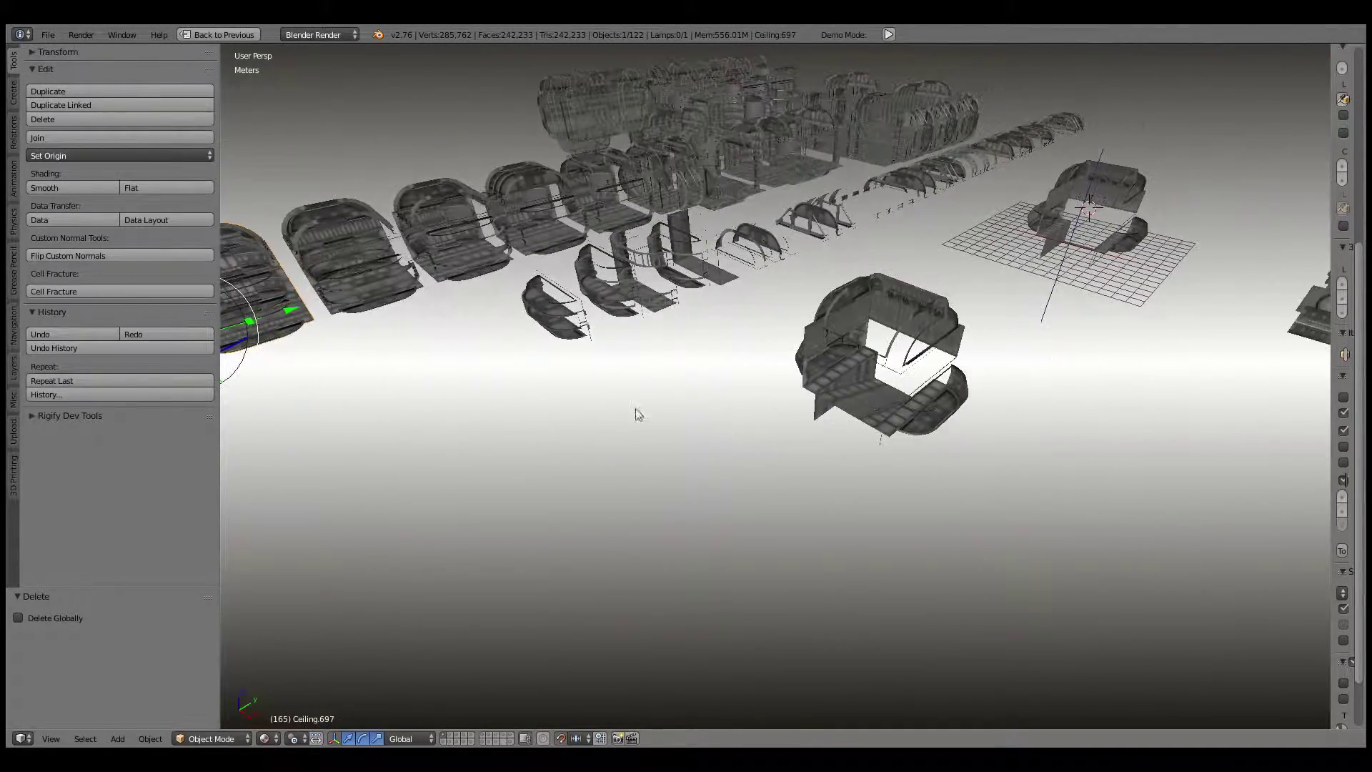
scroll(941, 398, "down", 3)
Step: Nudge the remaining corridor module slightly along the corridor and deselect all
key("g")
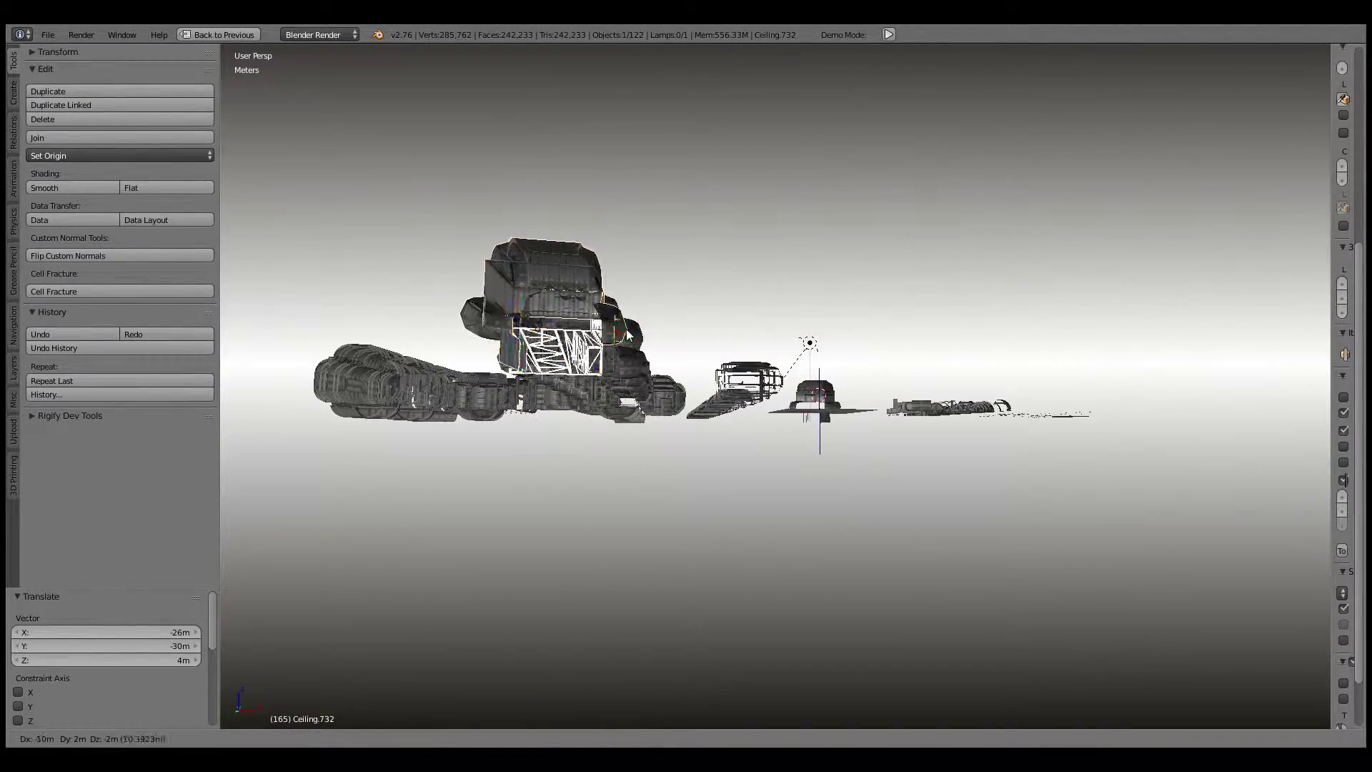
scroll(627, 334, "up", 5)
middle_click_drag(627, 334, 744, 365)
key("g")
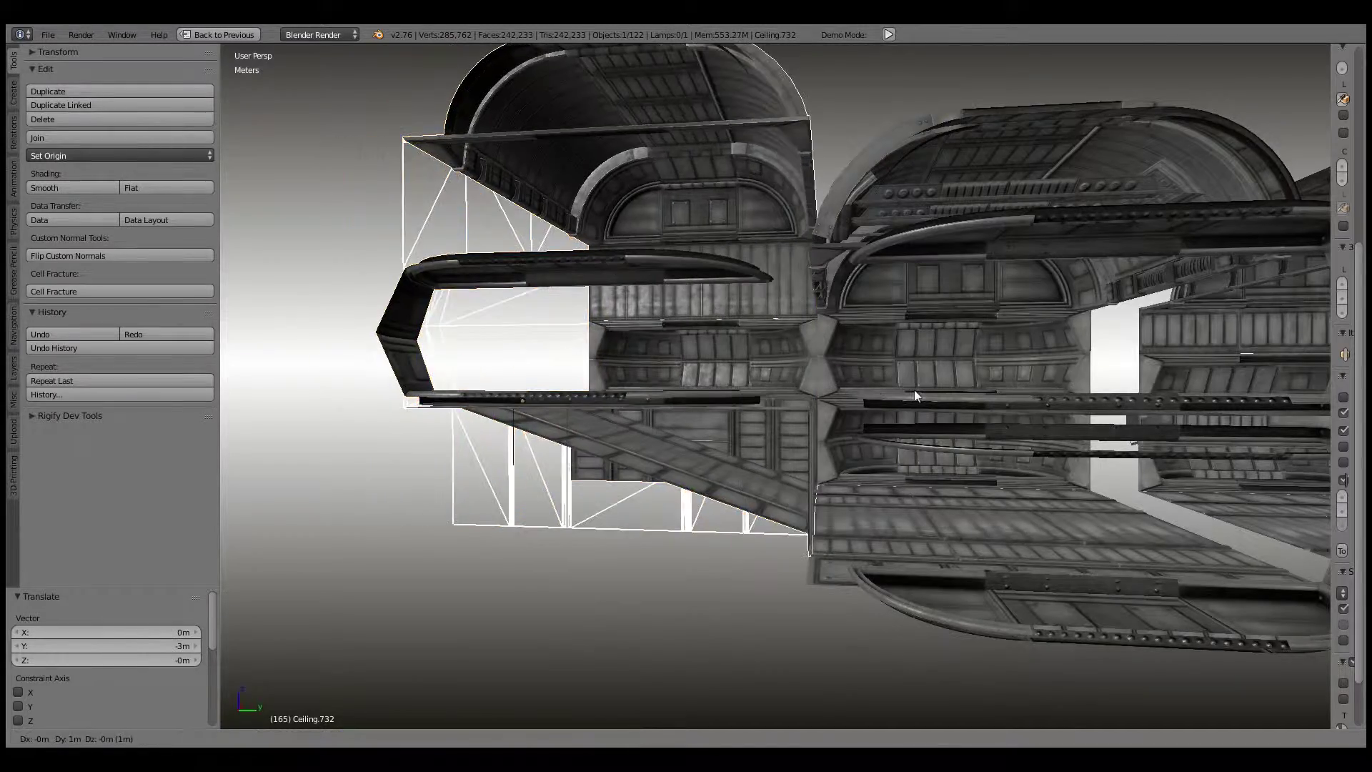
left_click(915, 389)
mouse_move(903, 393)
middle_mouse_down()
mouse_move(912, 428)
mouse_move(781, 437)
mouse_move(784, 419)
mouse_move(668, 465)
mouse_move(755, 488)
mouse_move(980, 508)
mouse_move(918, 483)
mouse_move(665, 500)
mouse_move(567, 463)
mouse_move(927, 516)
mouse_move(706, 495)
mouse_move(863, 560)
mouse_move(885, 543)
mouse_move(869, 534)
middle_mouse_up()
scroll(856, 422, "up", 2)
key("a")
Step: Place a linked duplicate of the corridor module -6 m along Y
right_click(885, 543)
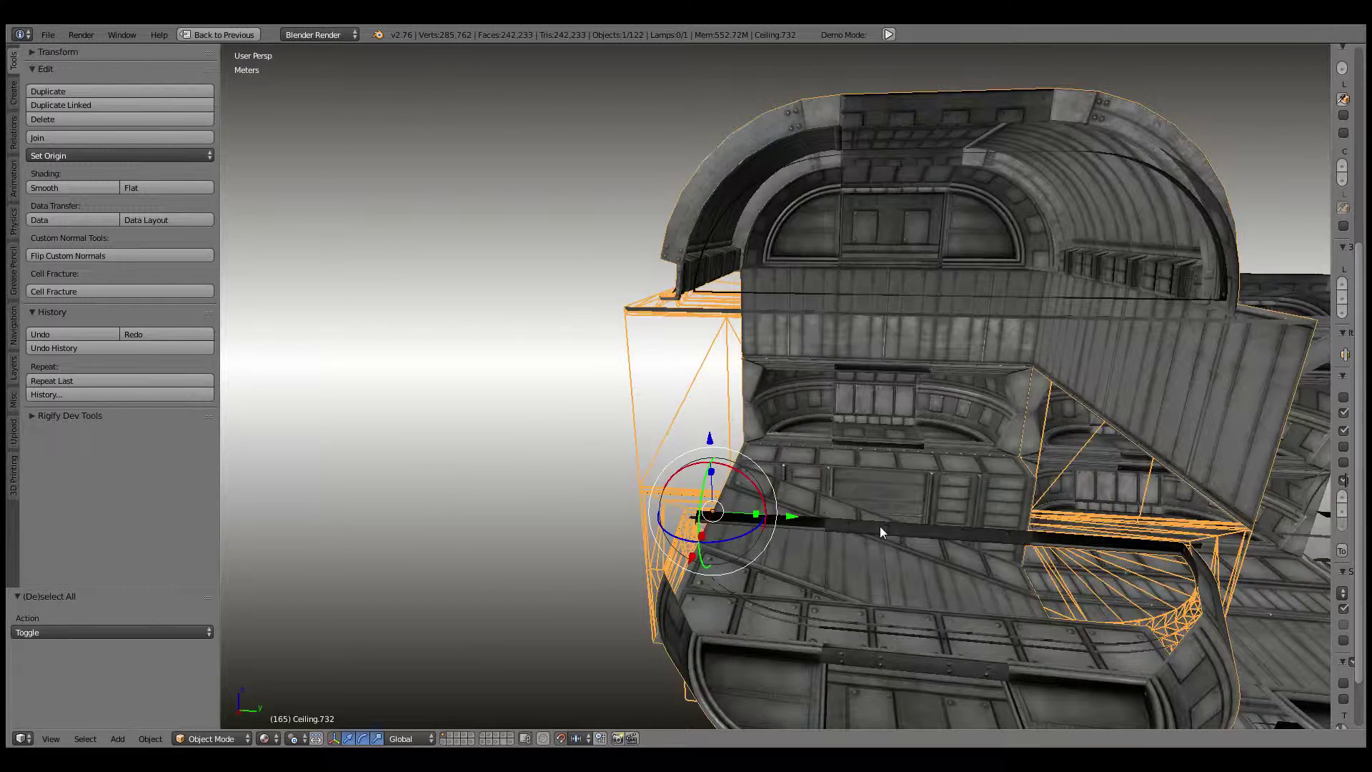
key("alt+d")
left_click(645, 437)
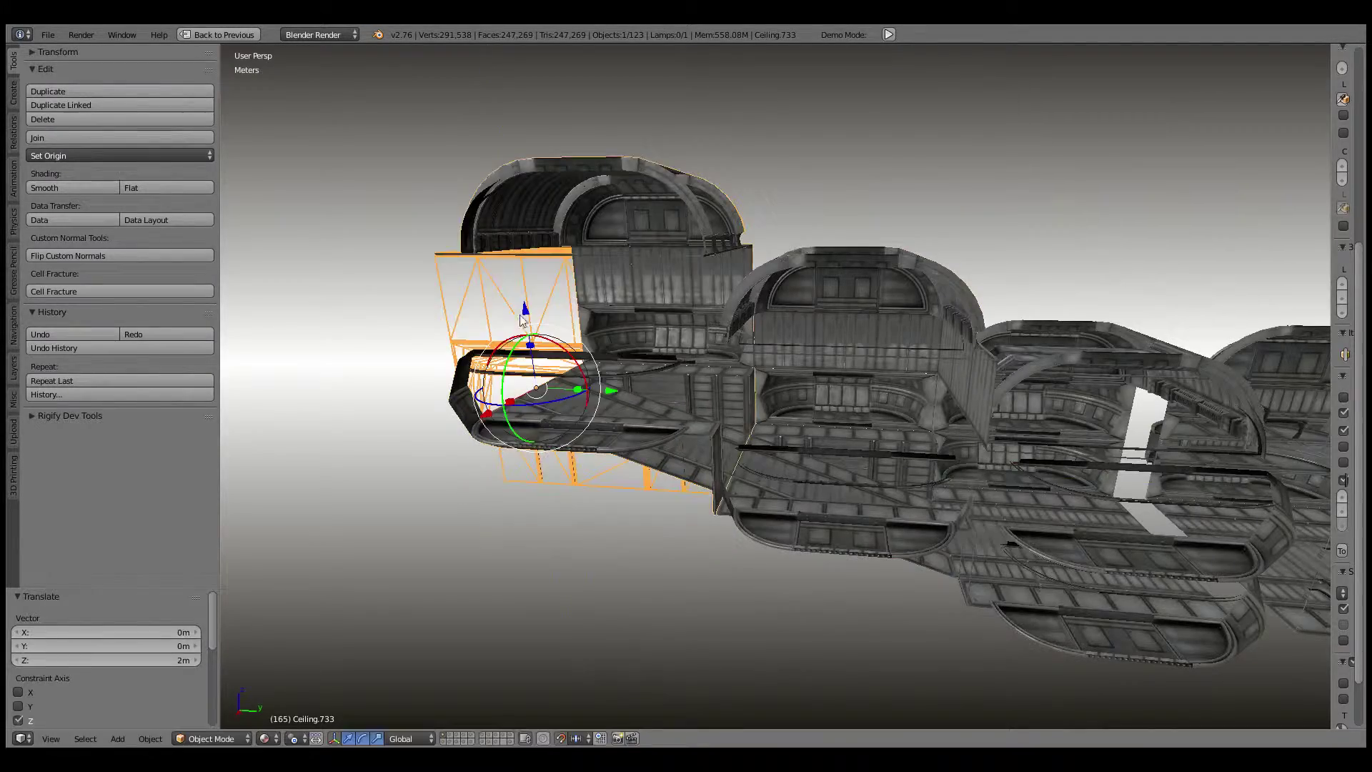
middle_click_drag(642, 323, 603, 362)
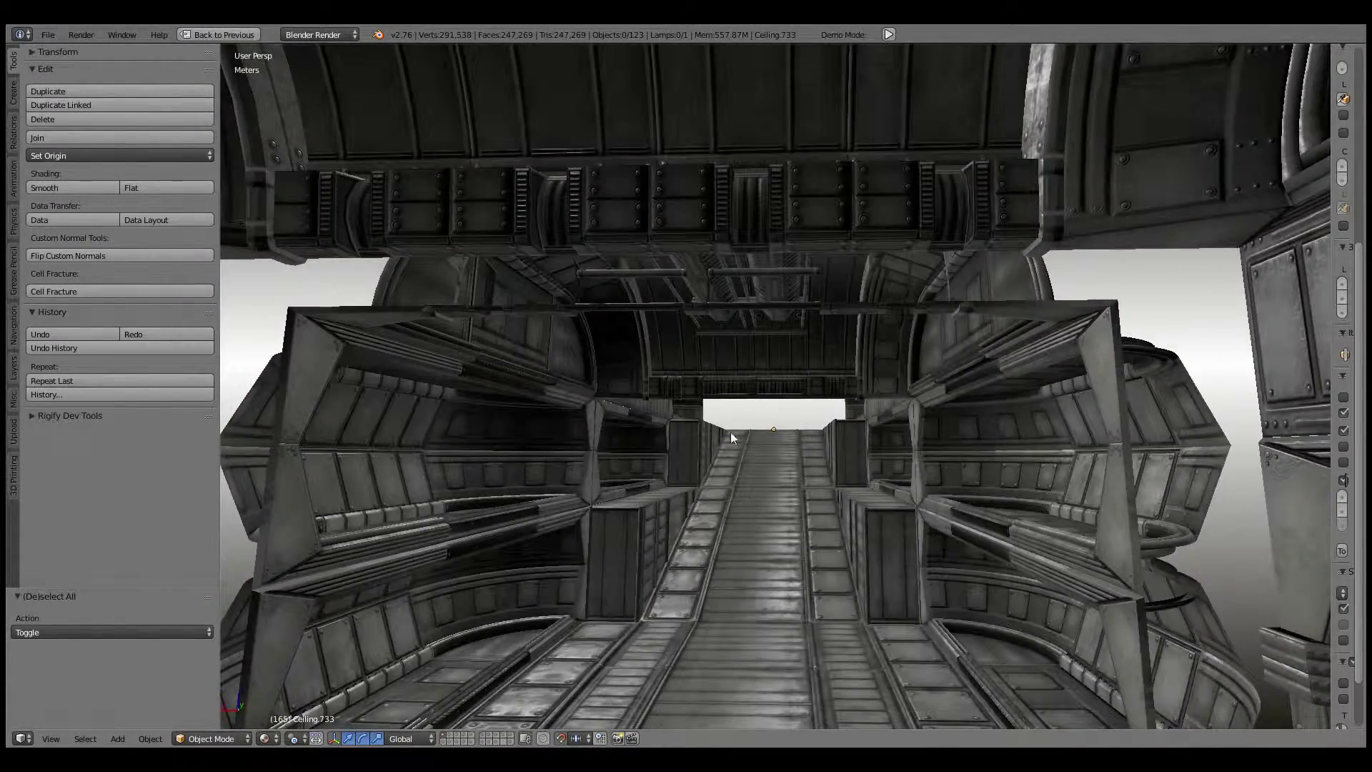
Step: Fly through the corridor interior and orbit out to a side view of the ship
mouse_move(731, 432)
middle_mouse_down()
mouse_move(807, 423)
mouse_move(456, 407)
mouse_move(585, 410)
mouse_move(784, 367)
mouse_move(656, 373)
mouse_move(469, 324)
mouse_move(445, 341)
mouse_move(393, 337)
mouse_move(739, 384)
mouse_move(659, 384)
mouse_move(691, 383)
mouse_move(662, 435)
mouse_move(667, 397)
mouse_move(388, 372)
mouse_move(545, 393)
mouse_move(636, 273)
mouse_move(565, 332)
mouse_move(491, 260)
mouse_move(680, 327)
mouse_move(827, 356)
mouse_move(599, 289)
middle_mouse_up()
scroll(611, 291, "down", 2)
scroll(599, 288, "down", 10)
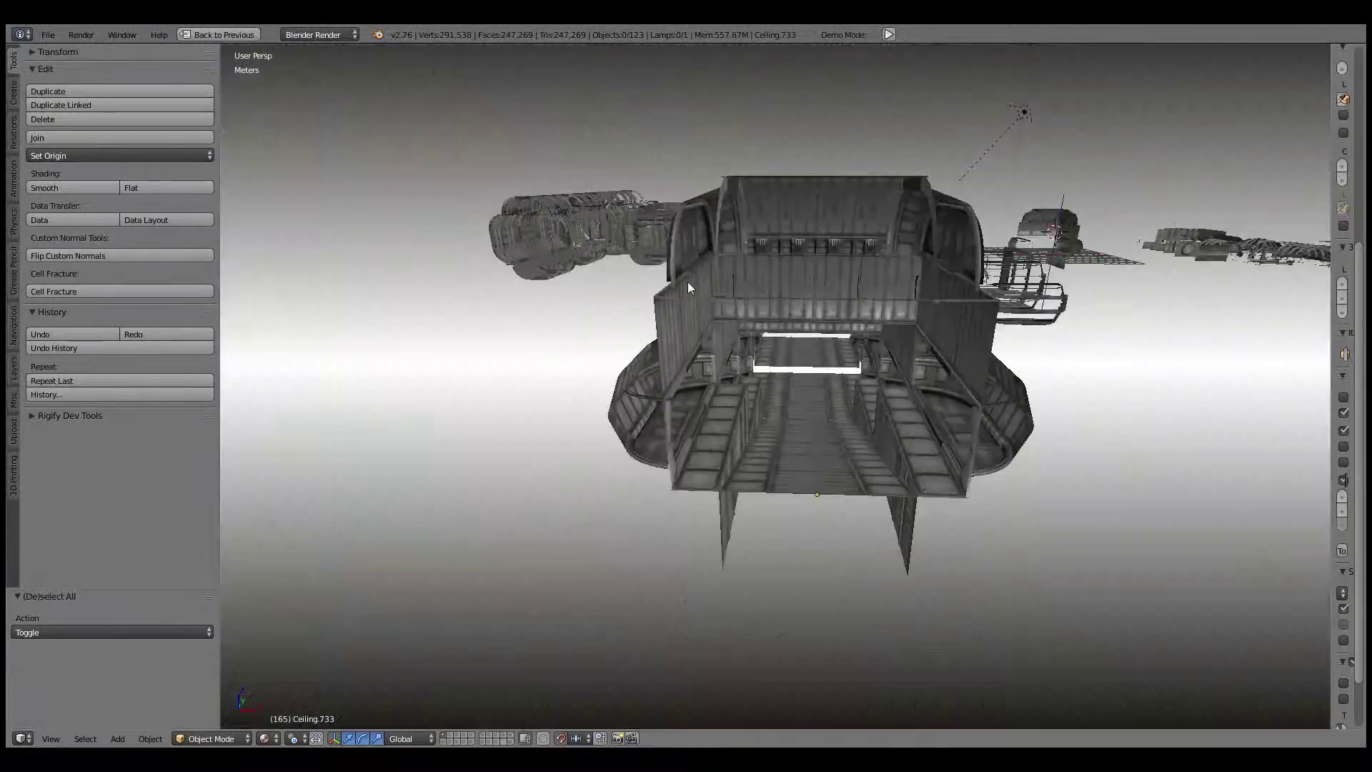
middle_click_drag(688, 282, 599, 261)
Step: Select the added corridor copy and delete it
right_click(623, 307)
scroll(688, 314, "up", 3)
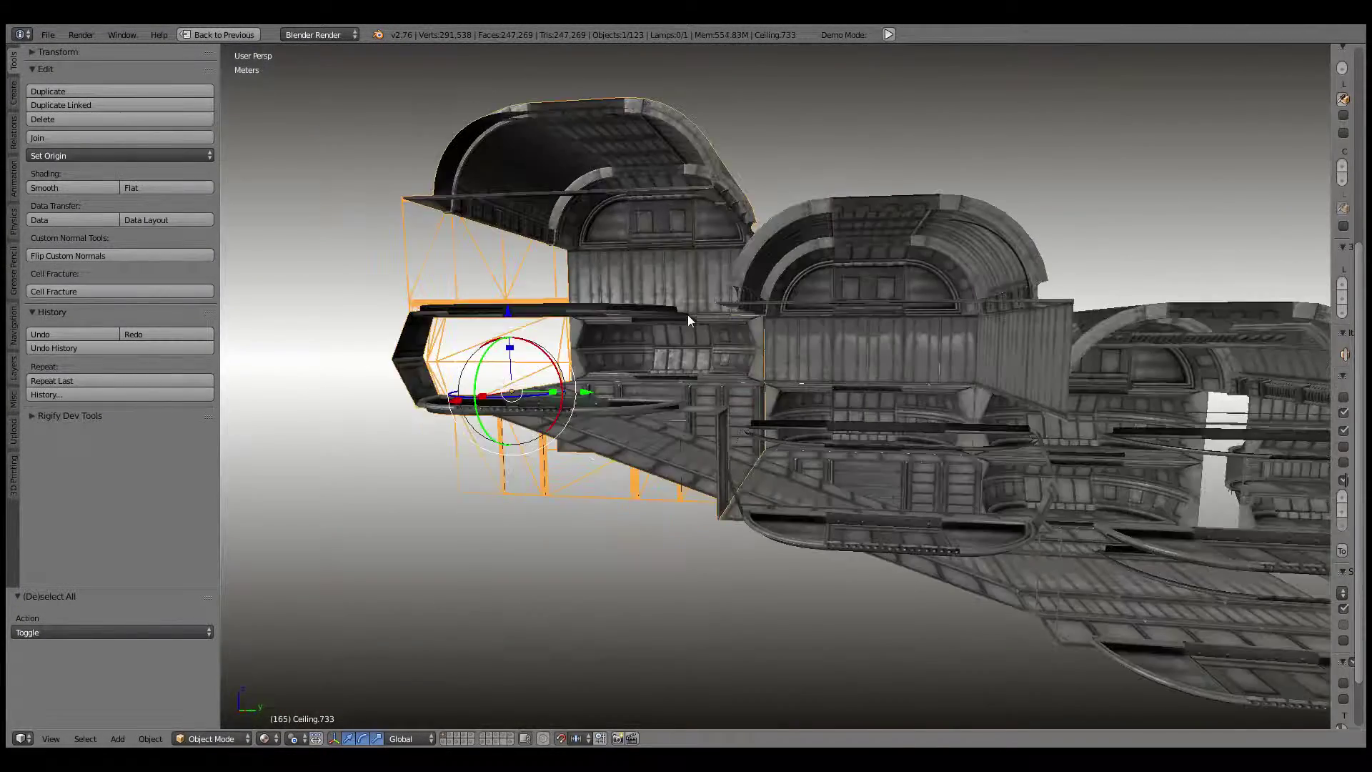
scroll(687, 315, "up", 2)
key("Delete")
Step: Check the remaining corridor module, arched ceiling and hull sections, then deselect all
right_click(854, 441)
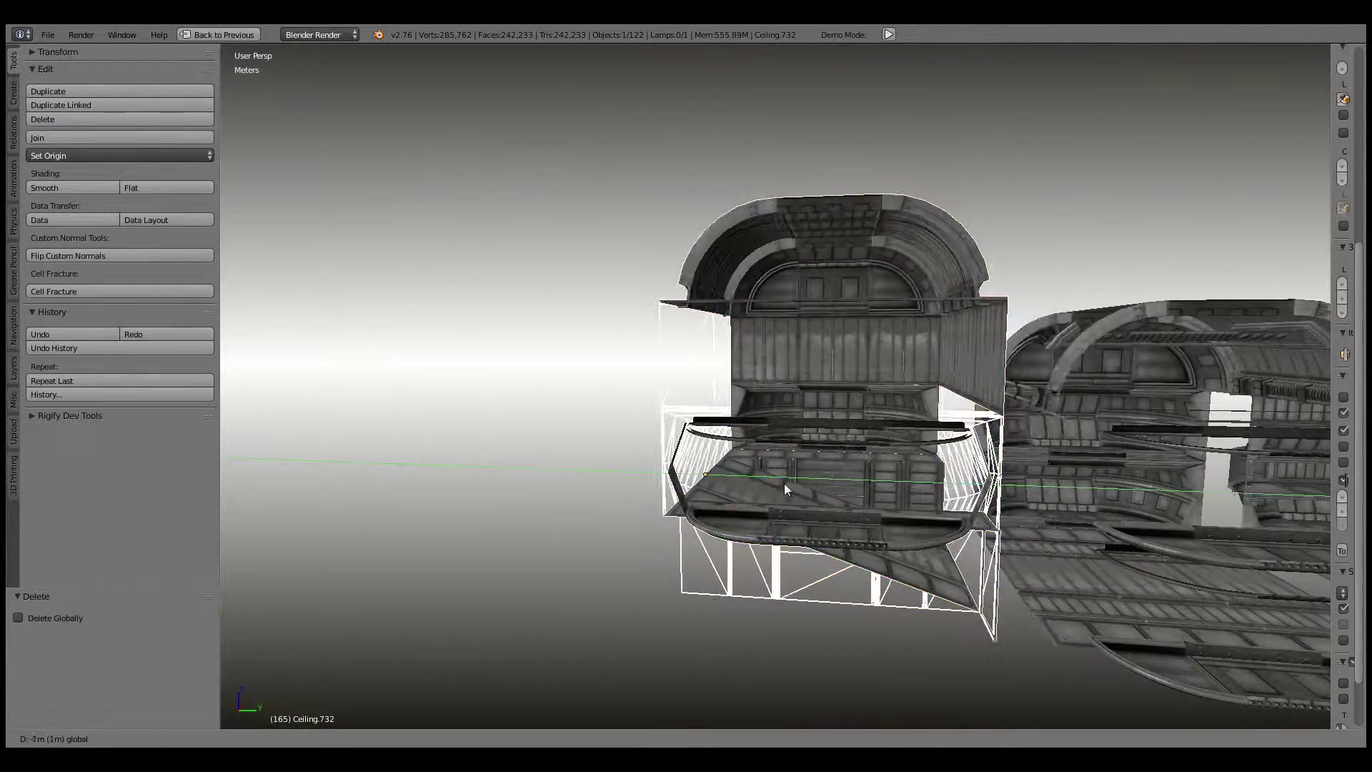
middle_click_drag(770, 483, 837, 456)
scroll(729, 436, "up", 6)
key("a")
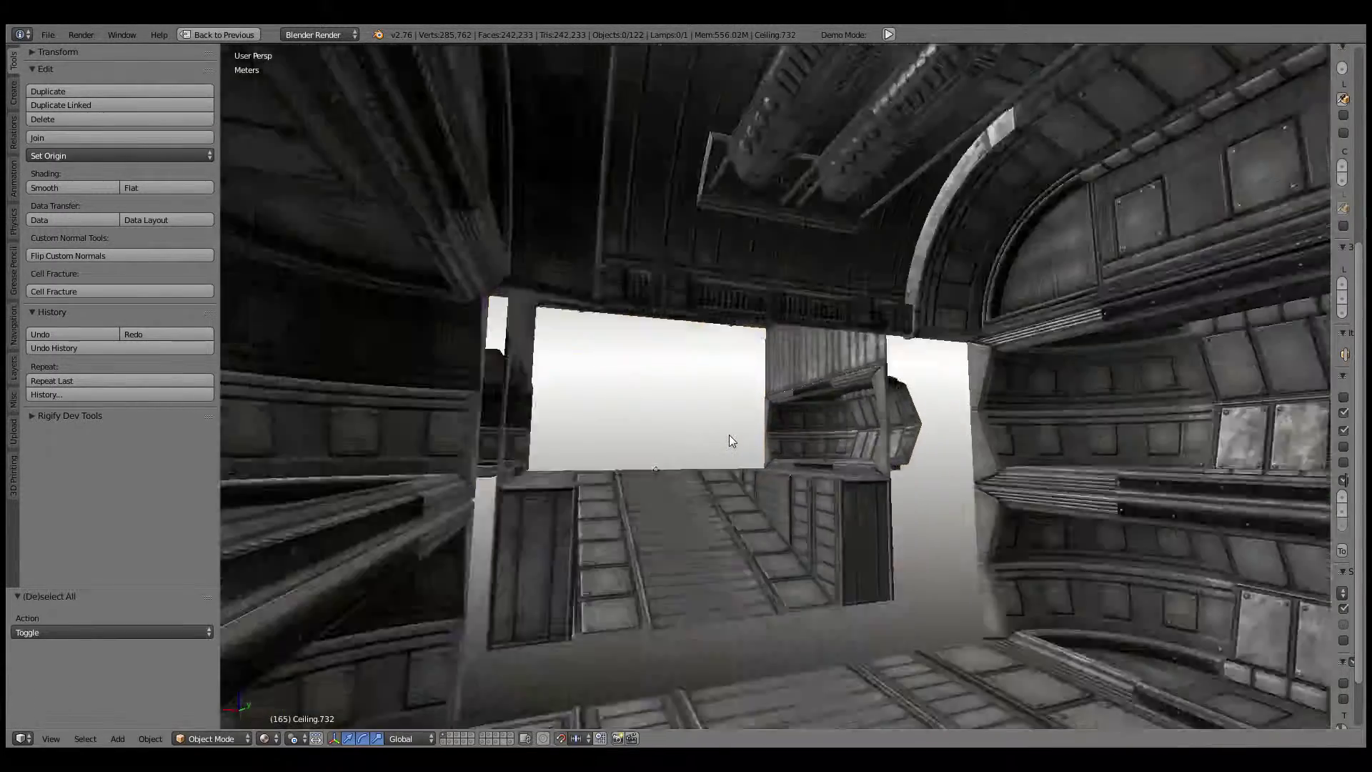
middle_click_drag(729, 440, 698, 475)
mouse_move(749, 294)
middle_mouse_down()
mouse_move(767, 278)
mouse_move(745, 367)
mouse_move(1014, 413)
mouse_move(820, 495)
mouse_move(765, 413)
mouse_move(859, 441)
mouse_move(764, 384)
mouse_move(856, 376)
mouse_move(572, 398)
mouse_move(620, 393)
mouse_move(741, 486)
mouse_move(568, 396)
middle_mouse_up()
right_click(568, 400)
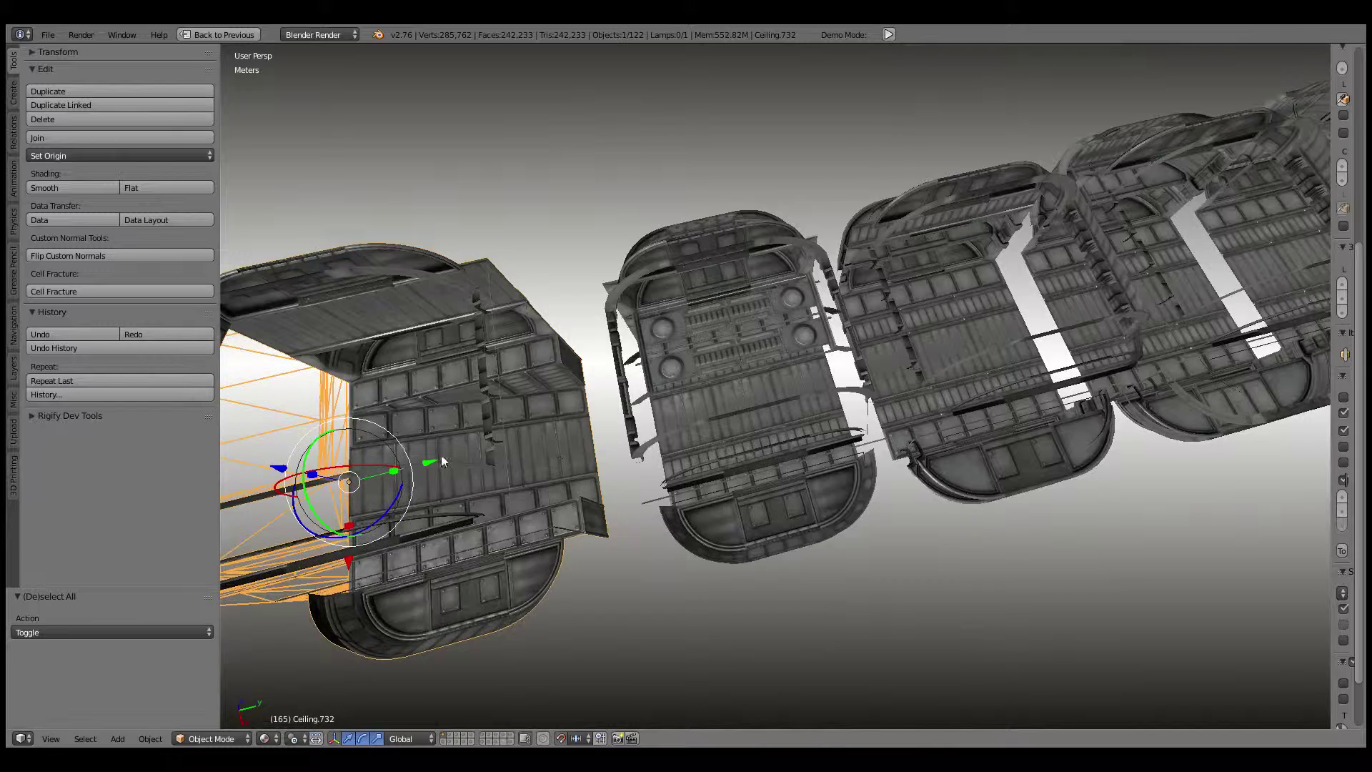
mouse_move(479, 452)
middle_mouse_down()
mouse_move(625, 350)
mouse_move(779, 299)
mouse_move(731, 313)
middle_mouse_up()
key("a")
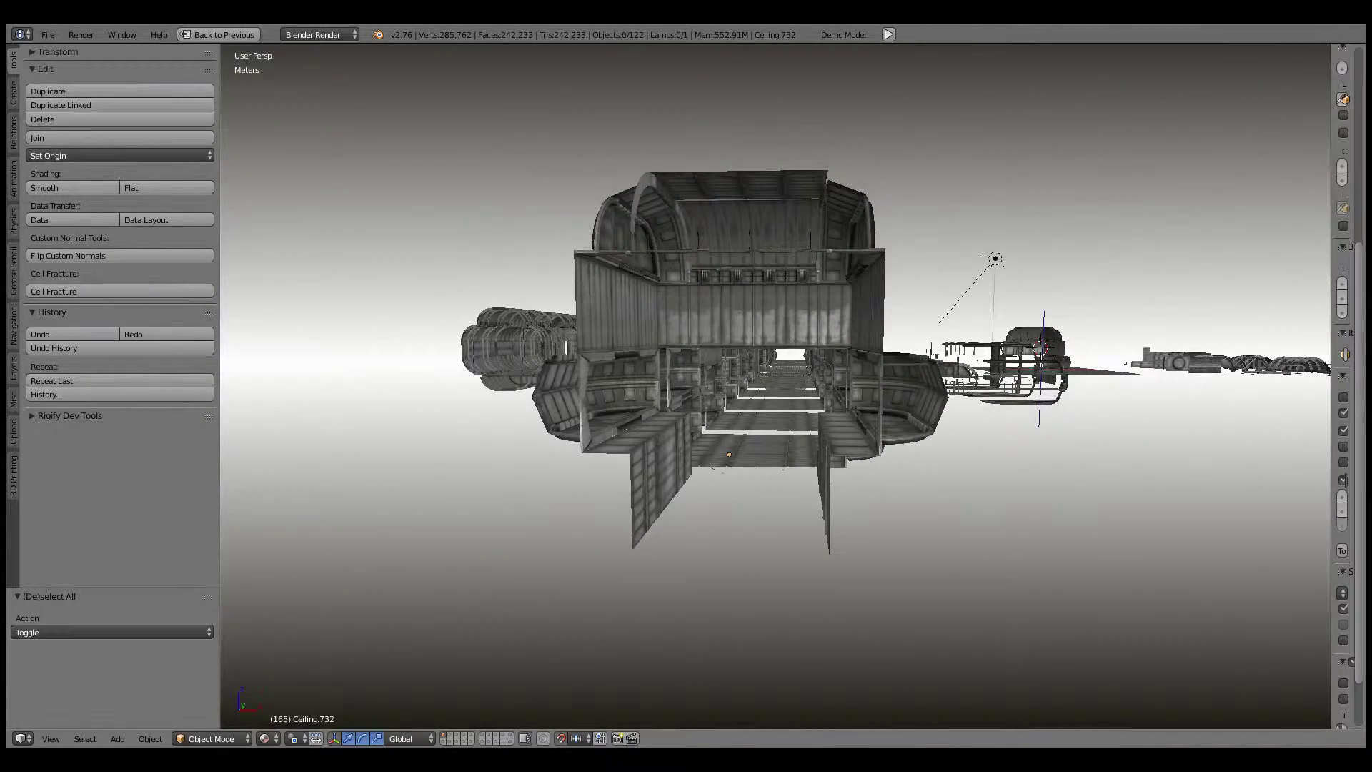